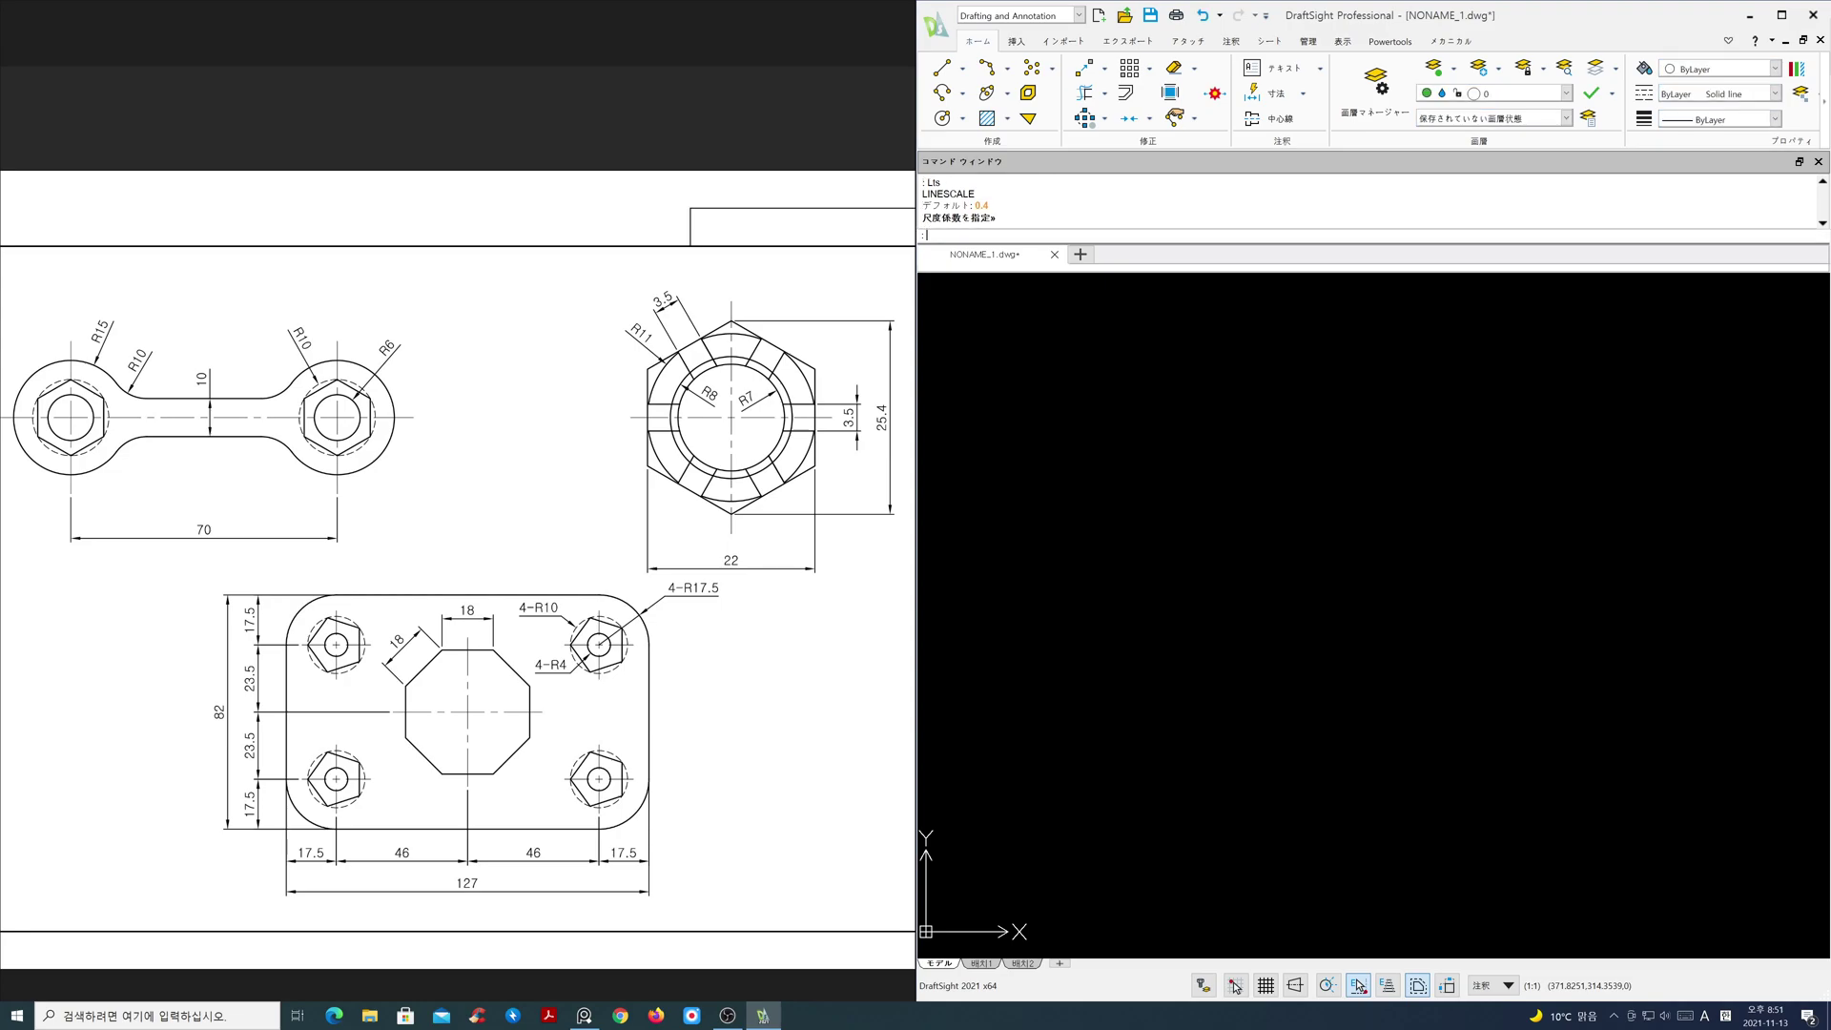
# - Draw a long horizontal centre line on the cen layer with Ortho on
pyautogui.write('z')
pyautogui.press('Return')
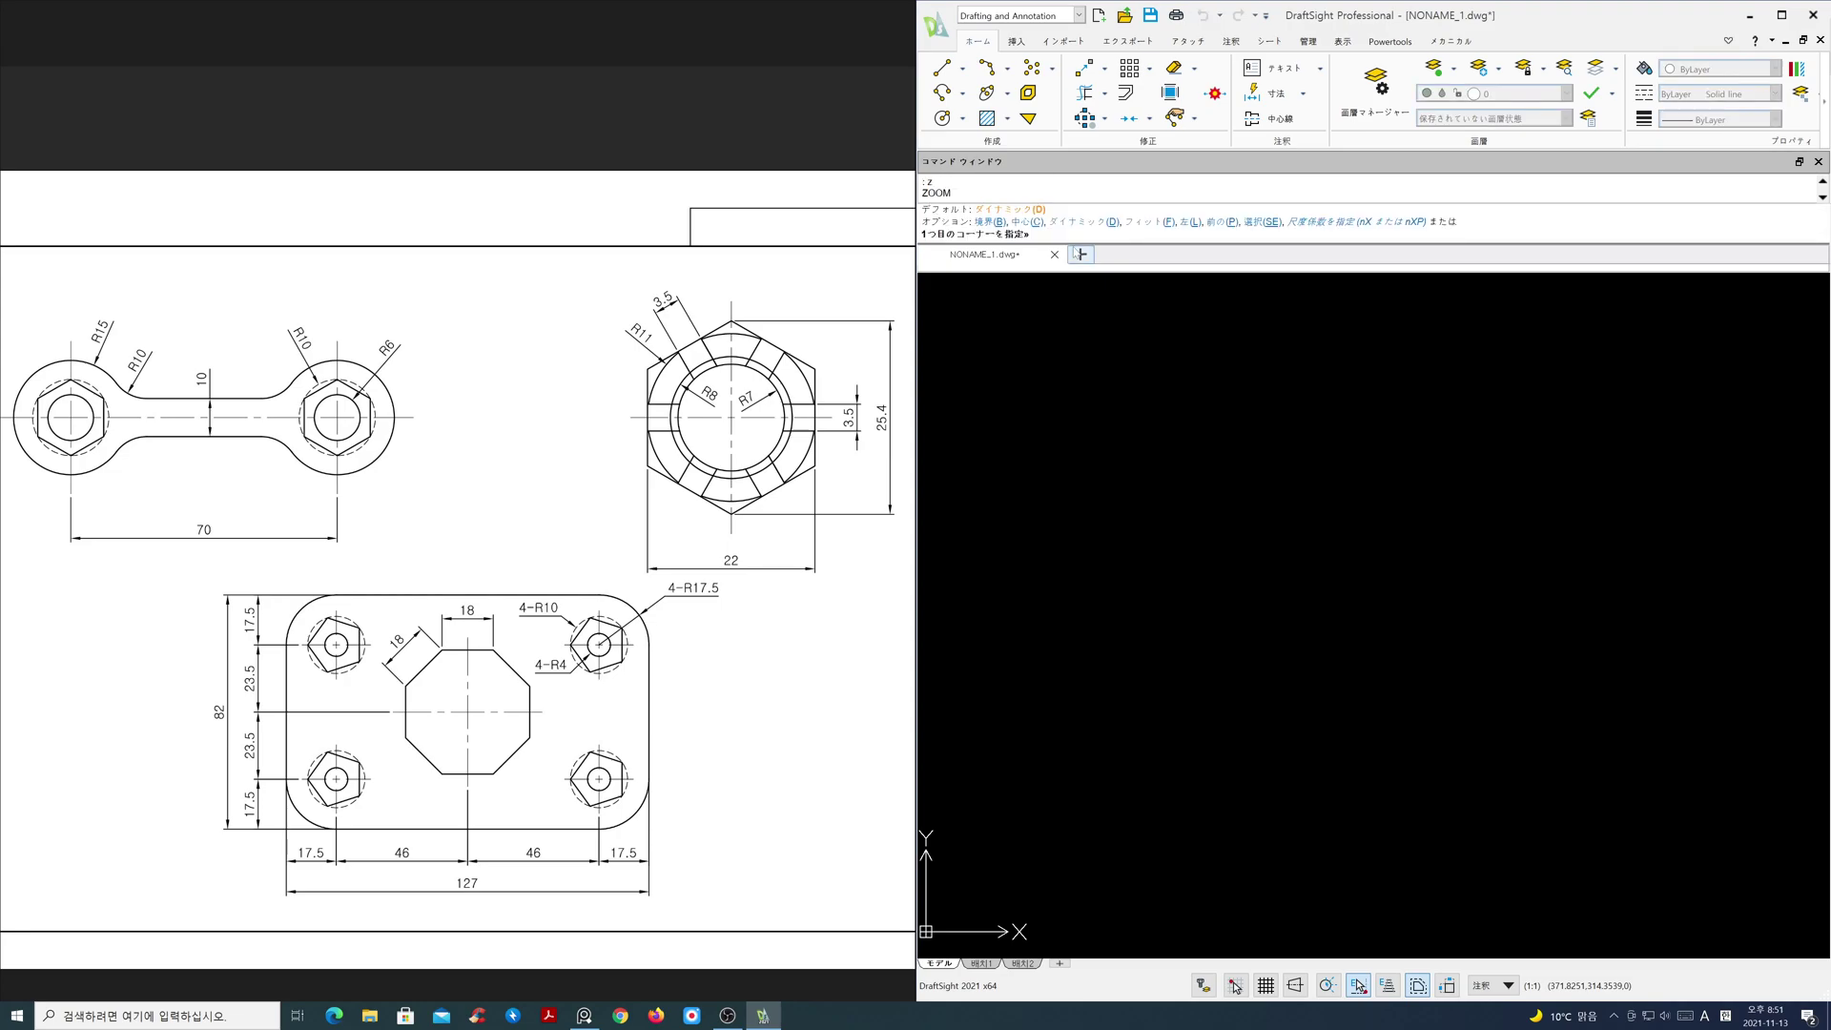
pyautogui.write('b')
pyautogui.press('Return')
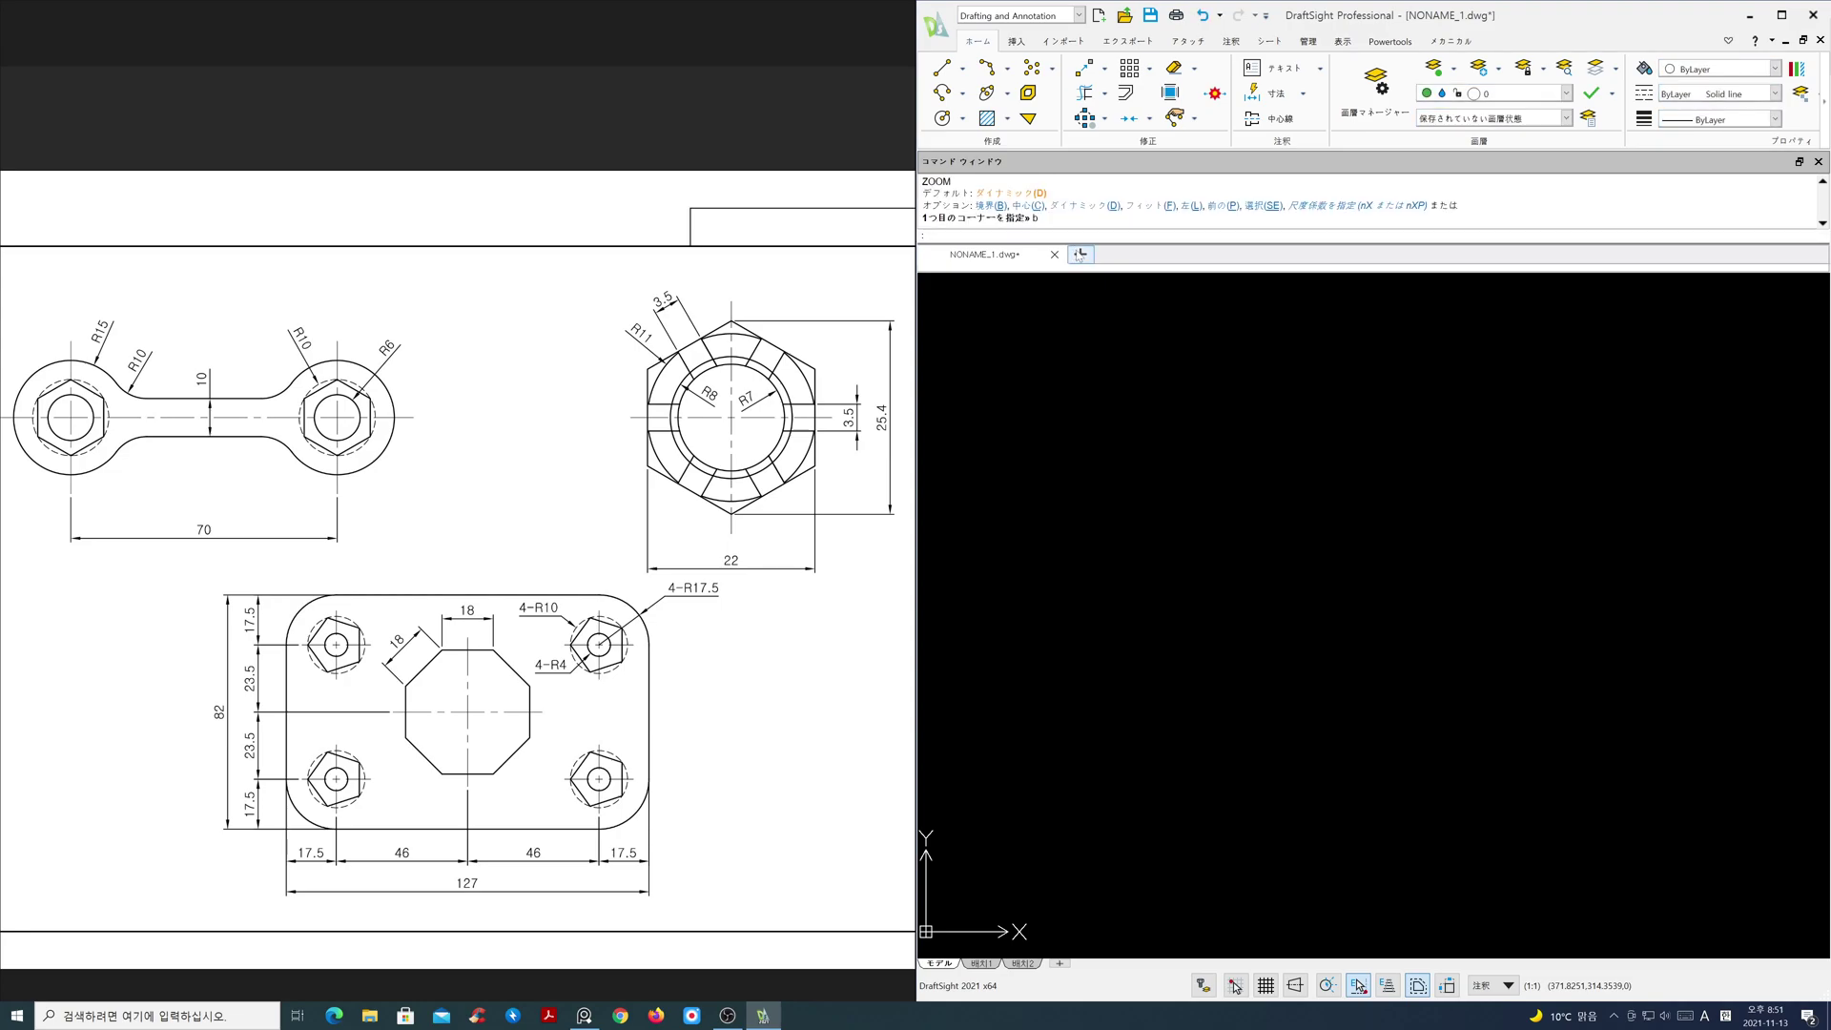
pyautogui.click(1563, 92)
pyautogui.click(1555, 129)
pyautogui.write('l')
pyautogui.press('Return')
pyautogui.click(988, 438)
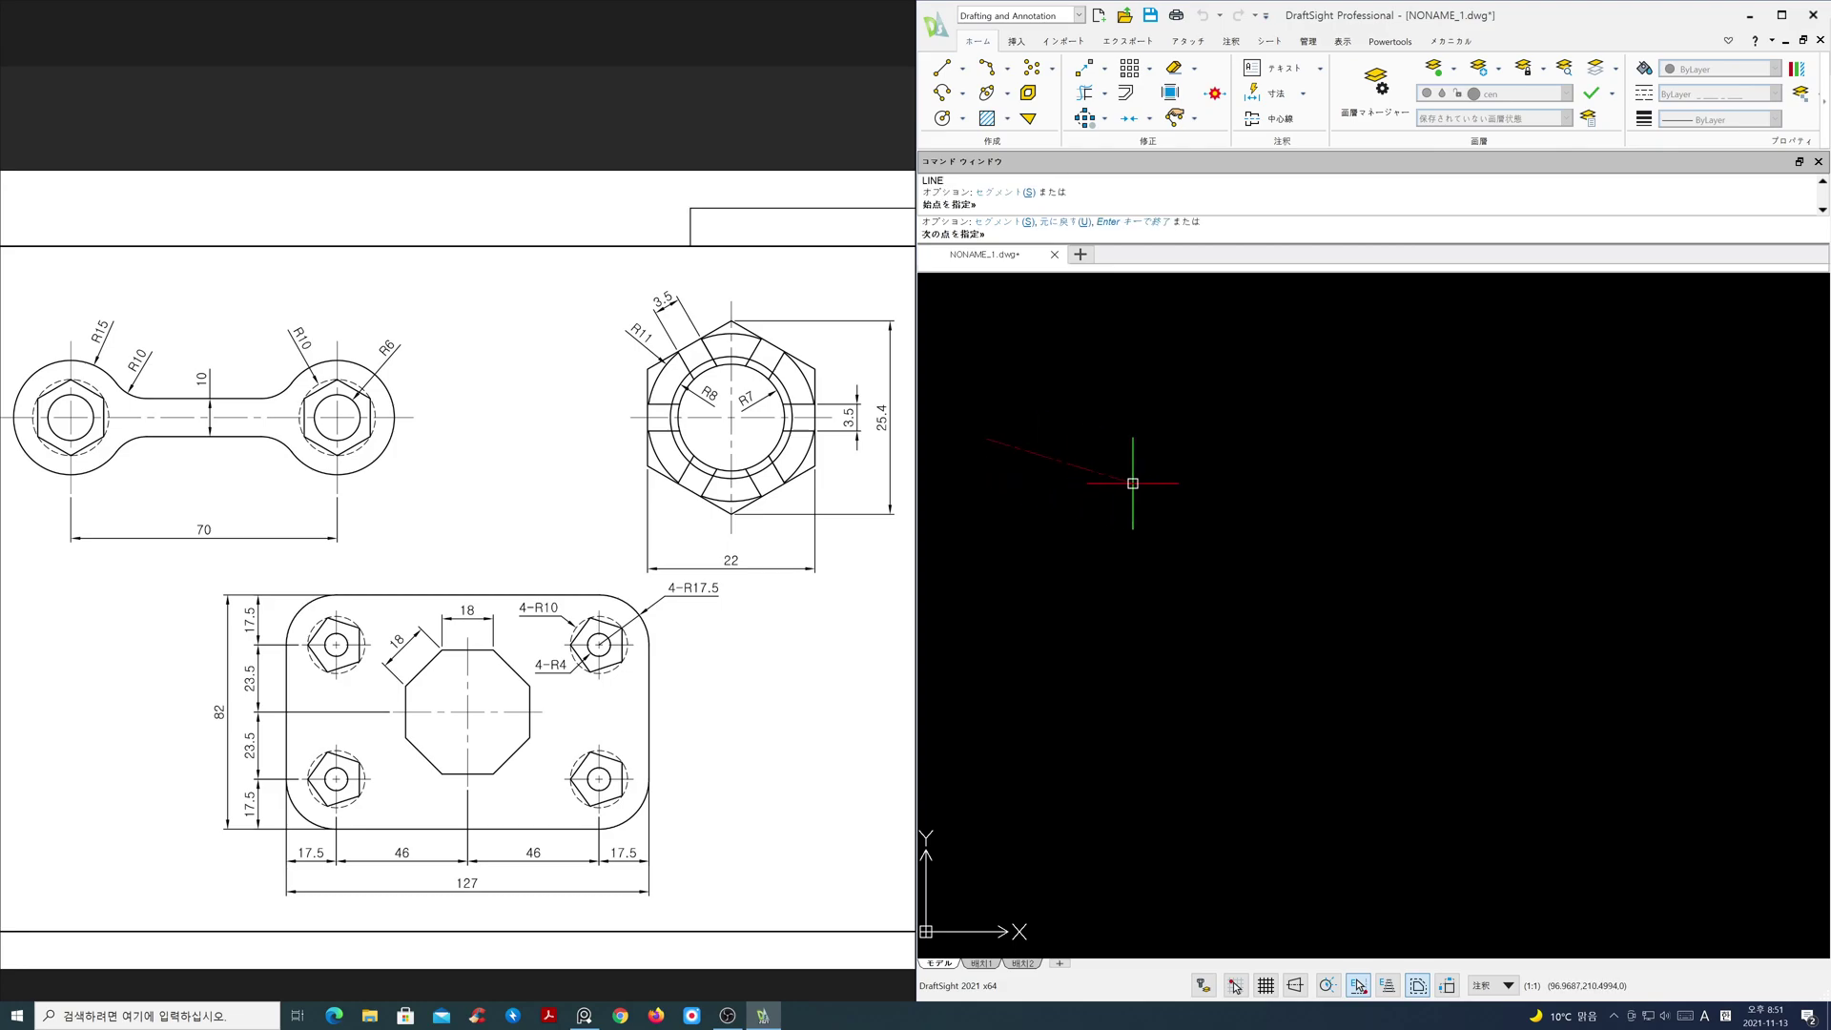
pyautogui.press('F8')
pyautogui.click(1342, 439)
pyautogui.press('Return')
# - Draw a vertical centre line crossing the horizontal one near its left part
pyautogui.press('Return')
pyautogui.click(1083, 335)
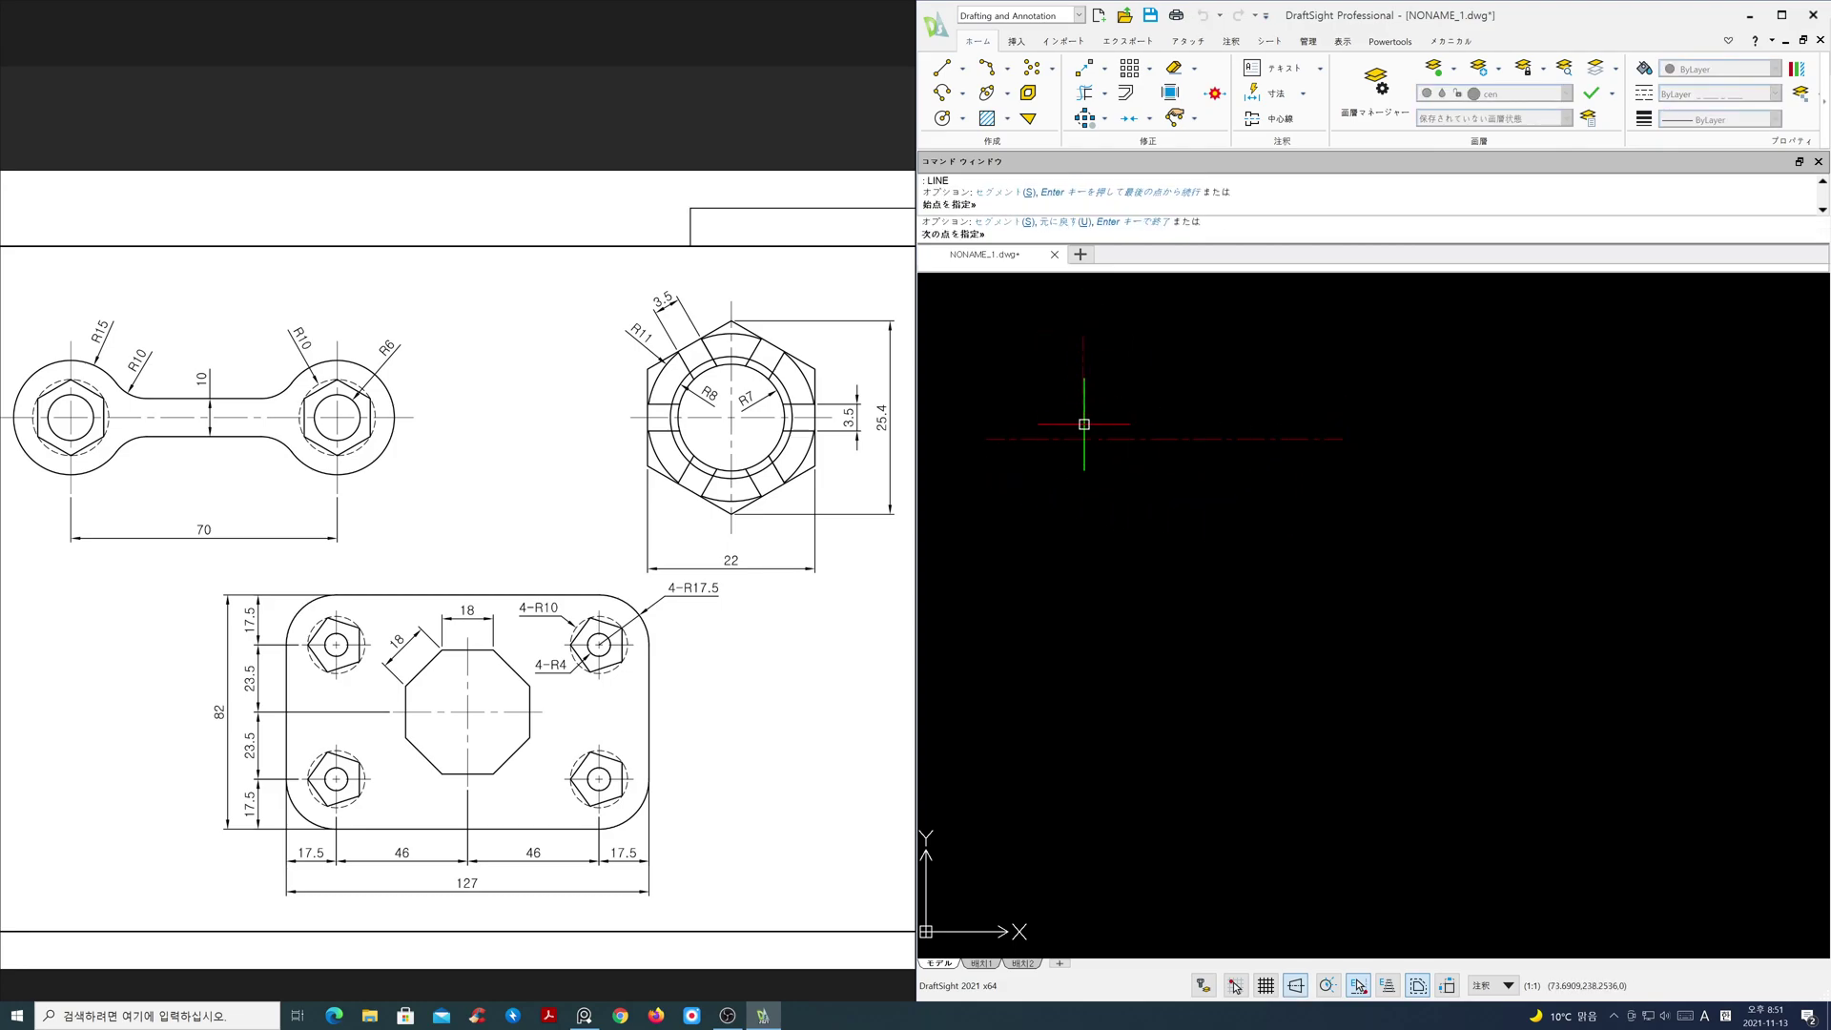
pyautogui.press('Return')
# - Try to offset the vertical centre line by 70 mm
pyautogui.write('o')
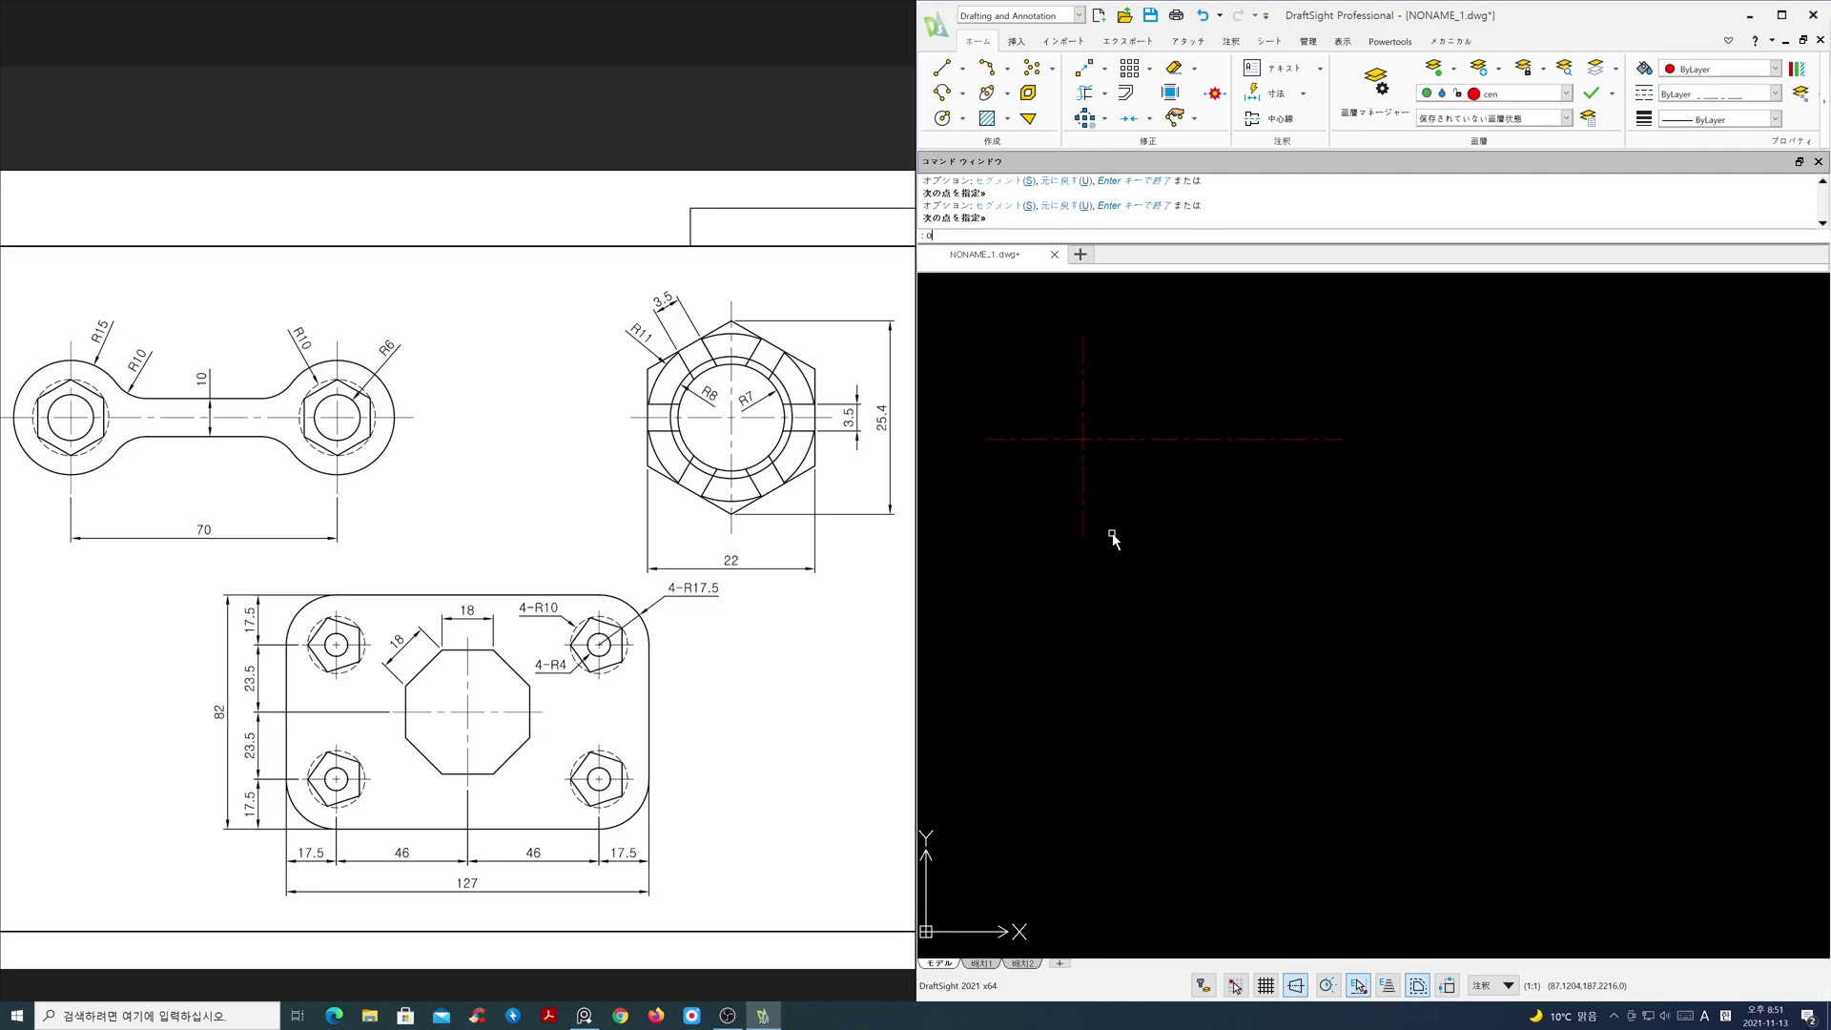
pyautogui.press('Return')
pyautogui.write('o')
pyautogui.press('Return')
pyautogui.click(1085, 521)
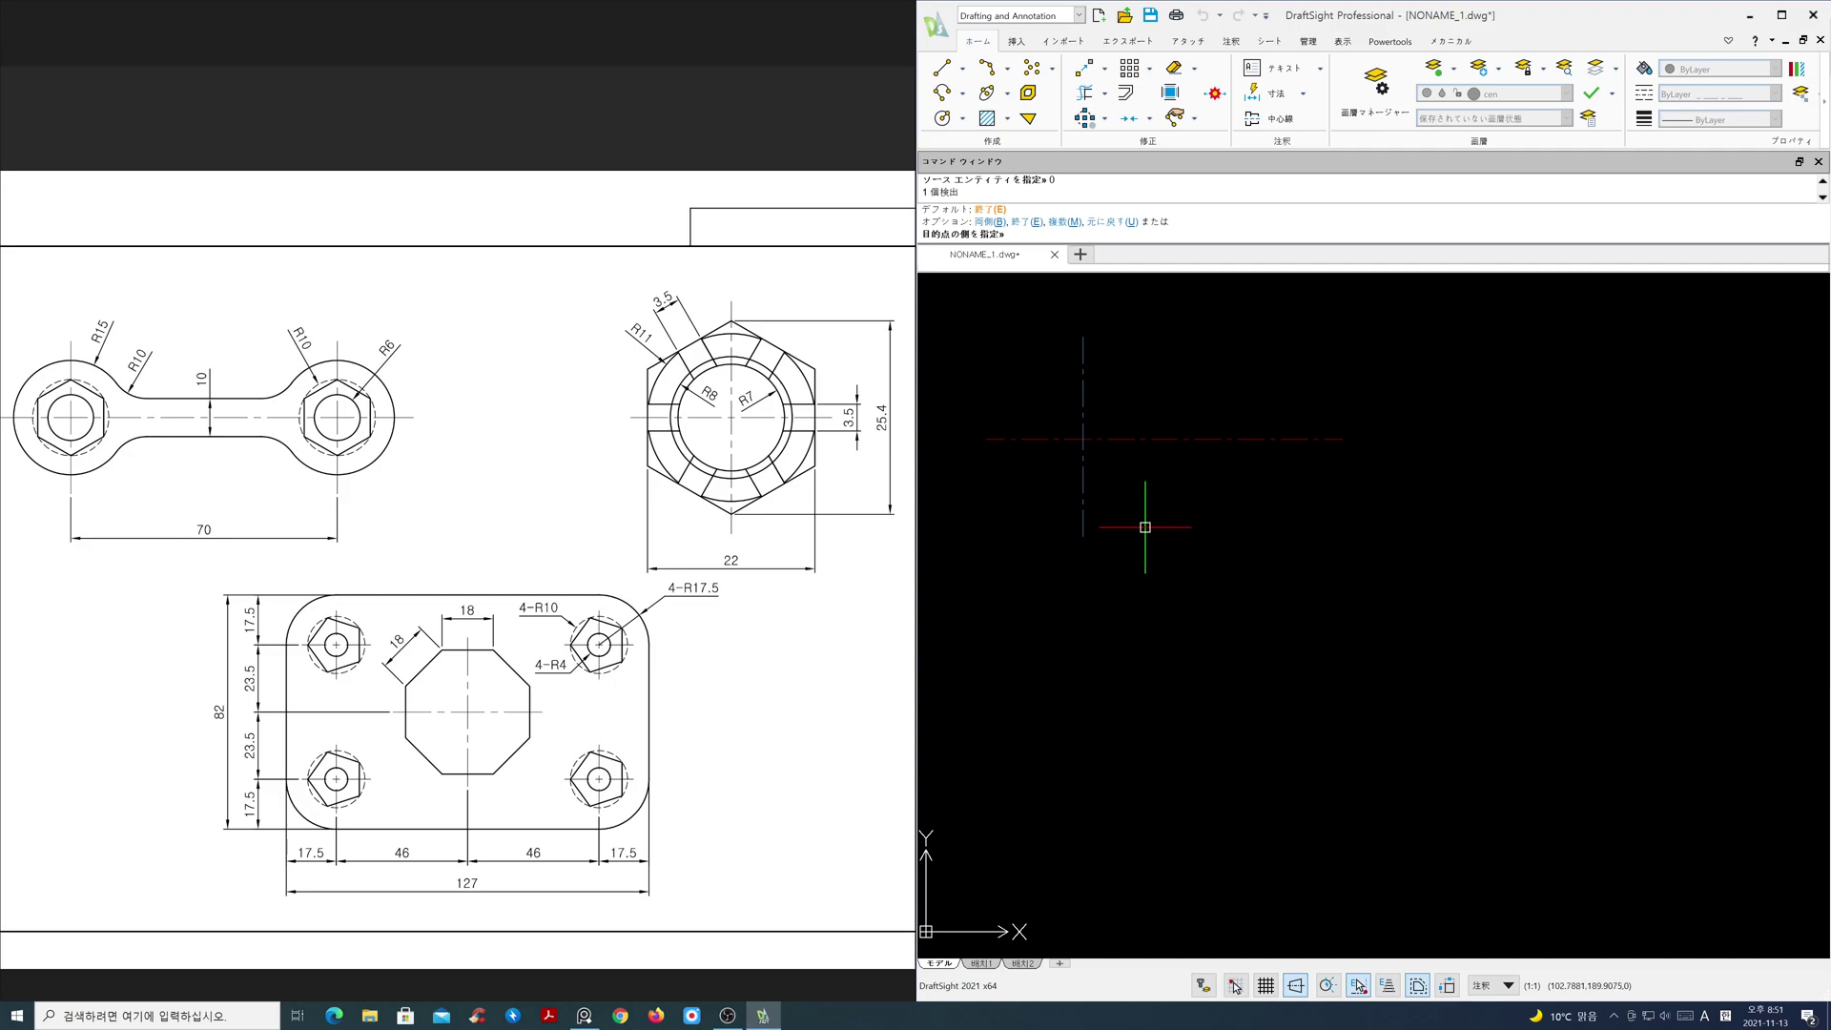
pyautogui.write('o')
pyautogui.press('Return')
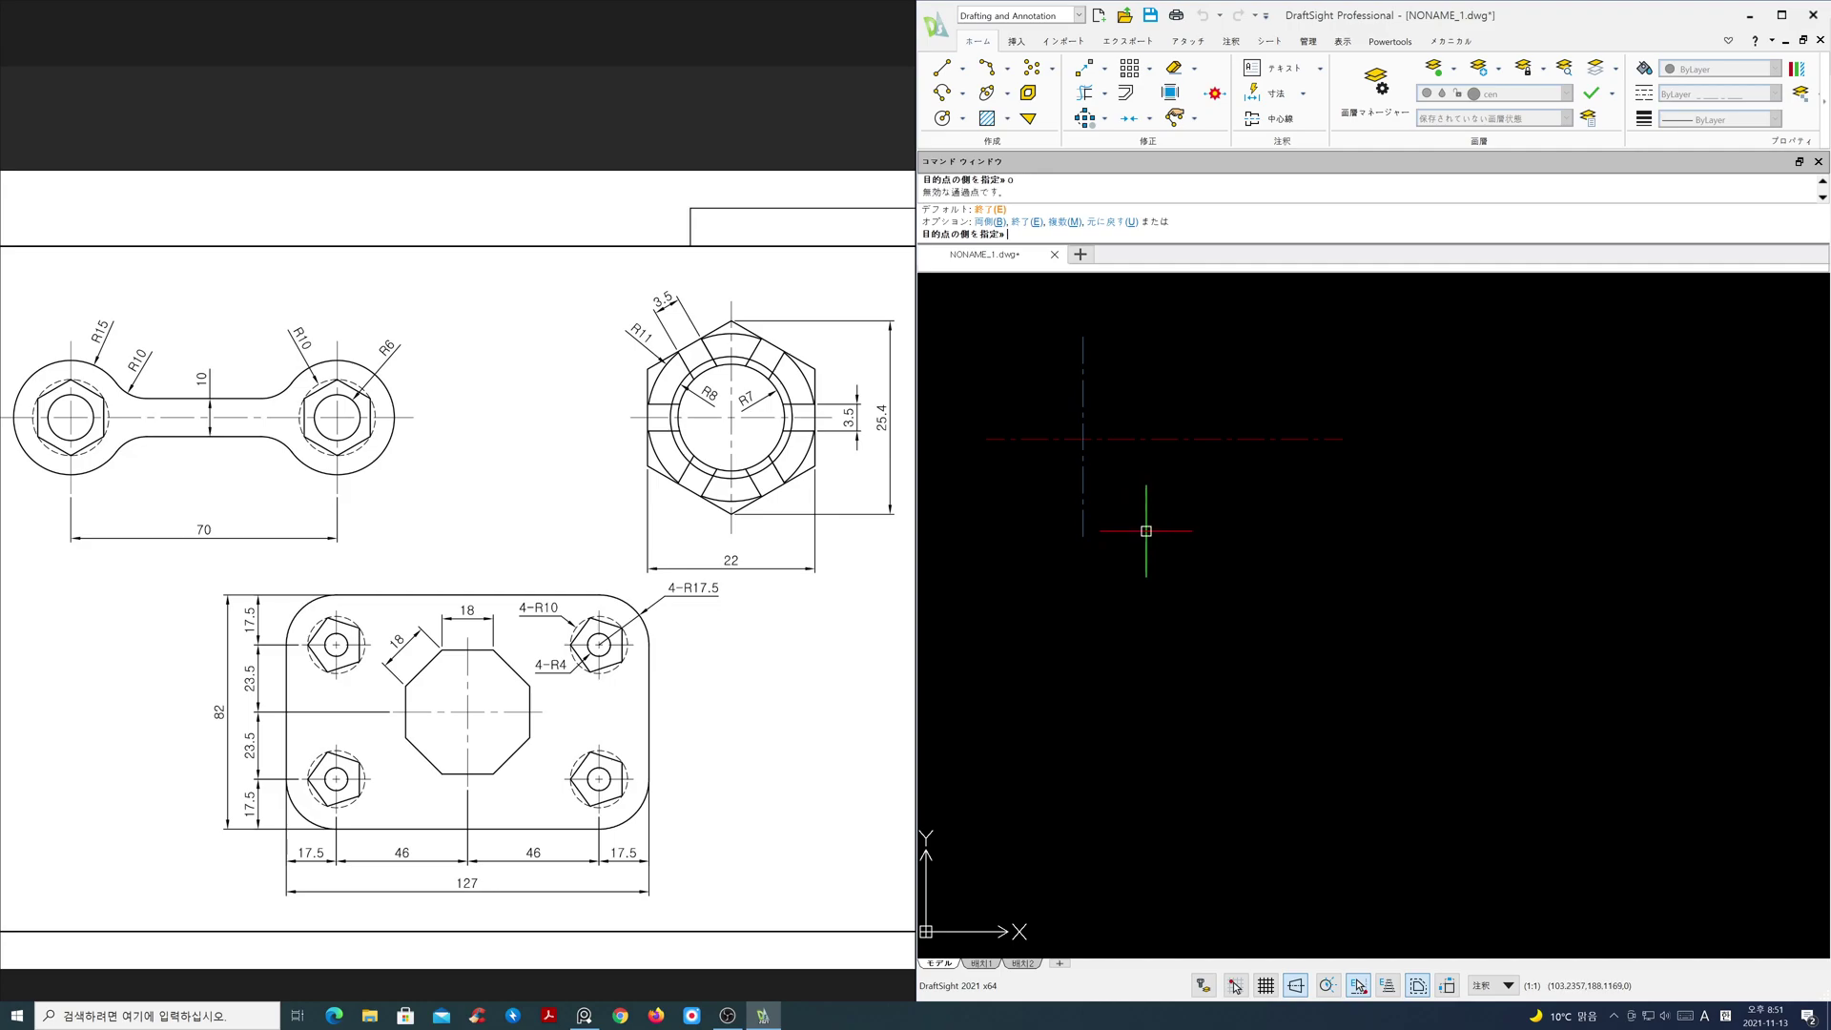
pyautogui.press('Return')
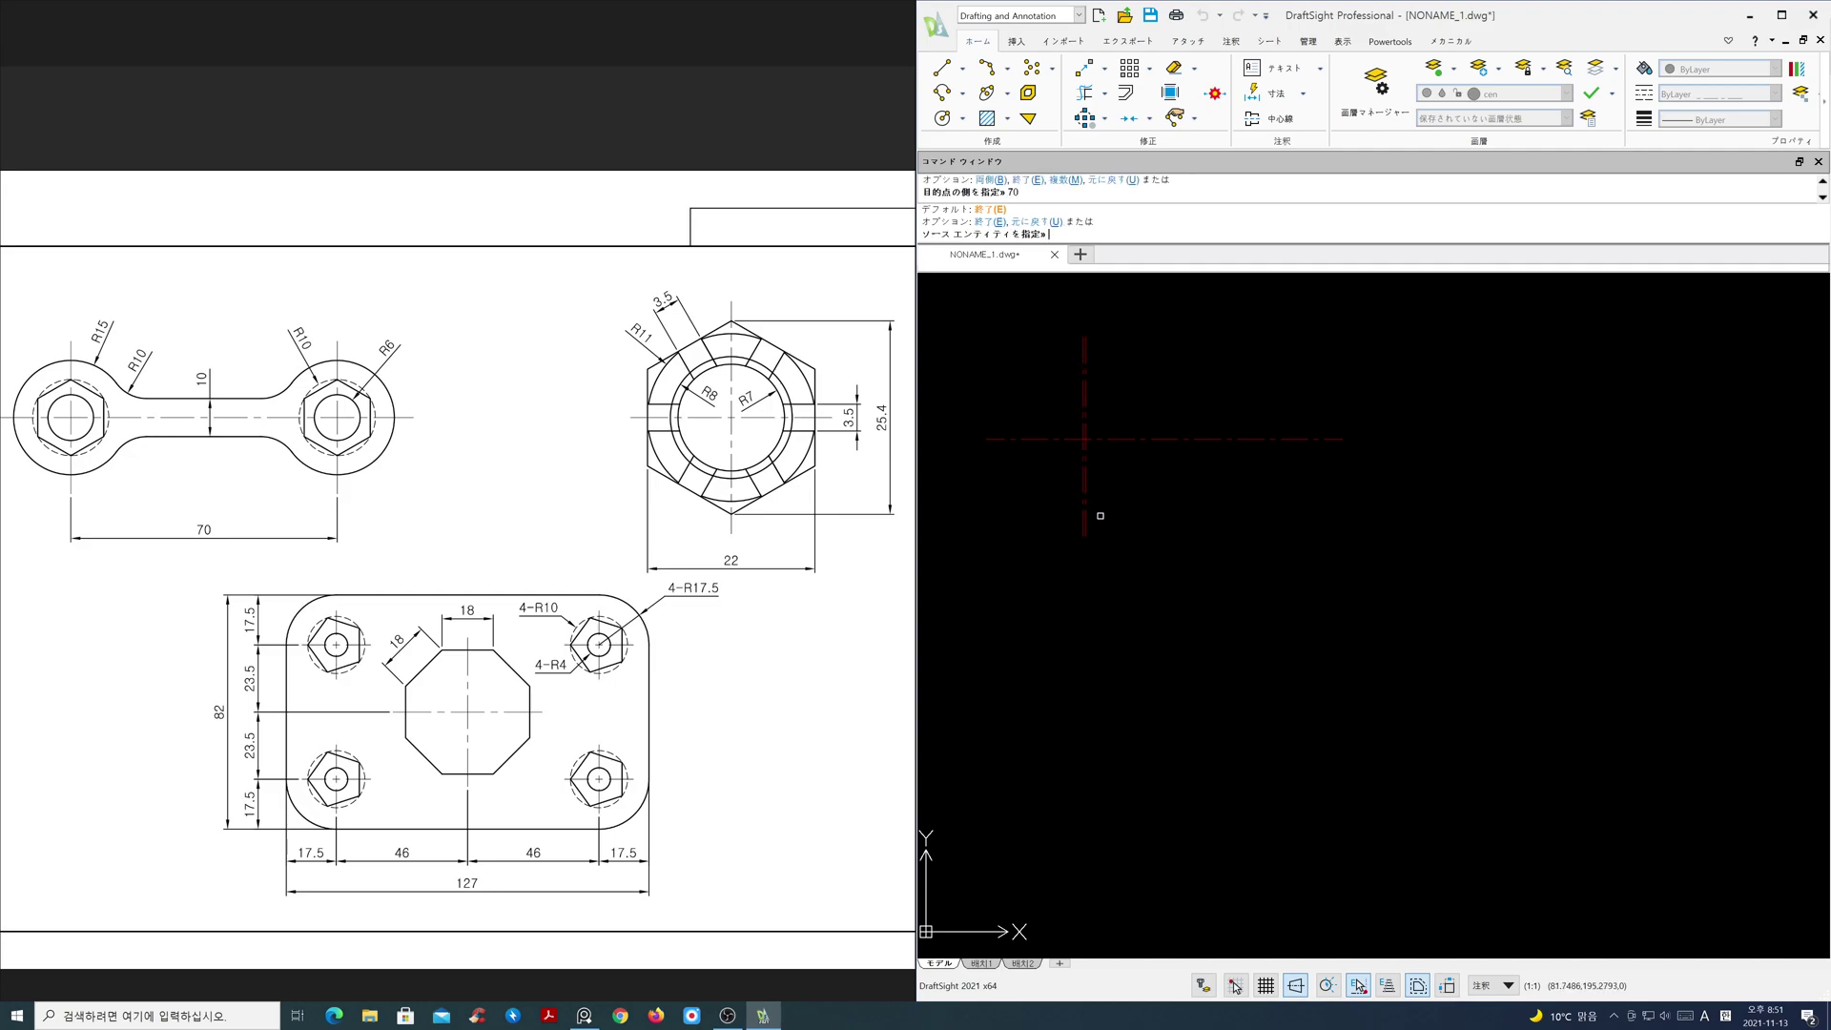
pyautogui.press('Escape')
# - Erase the stray copy lying close beside the vertical centre line
pyautogui.scroll(3, 1088, 534)
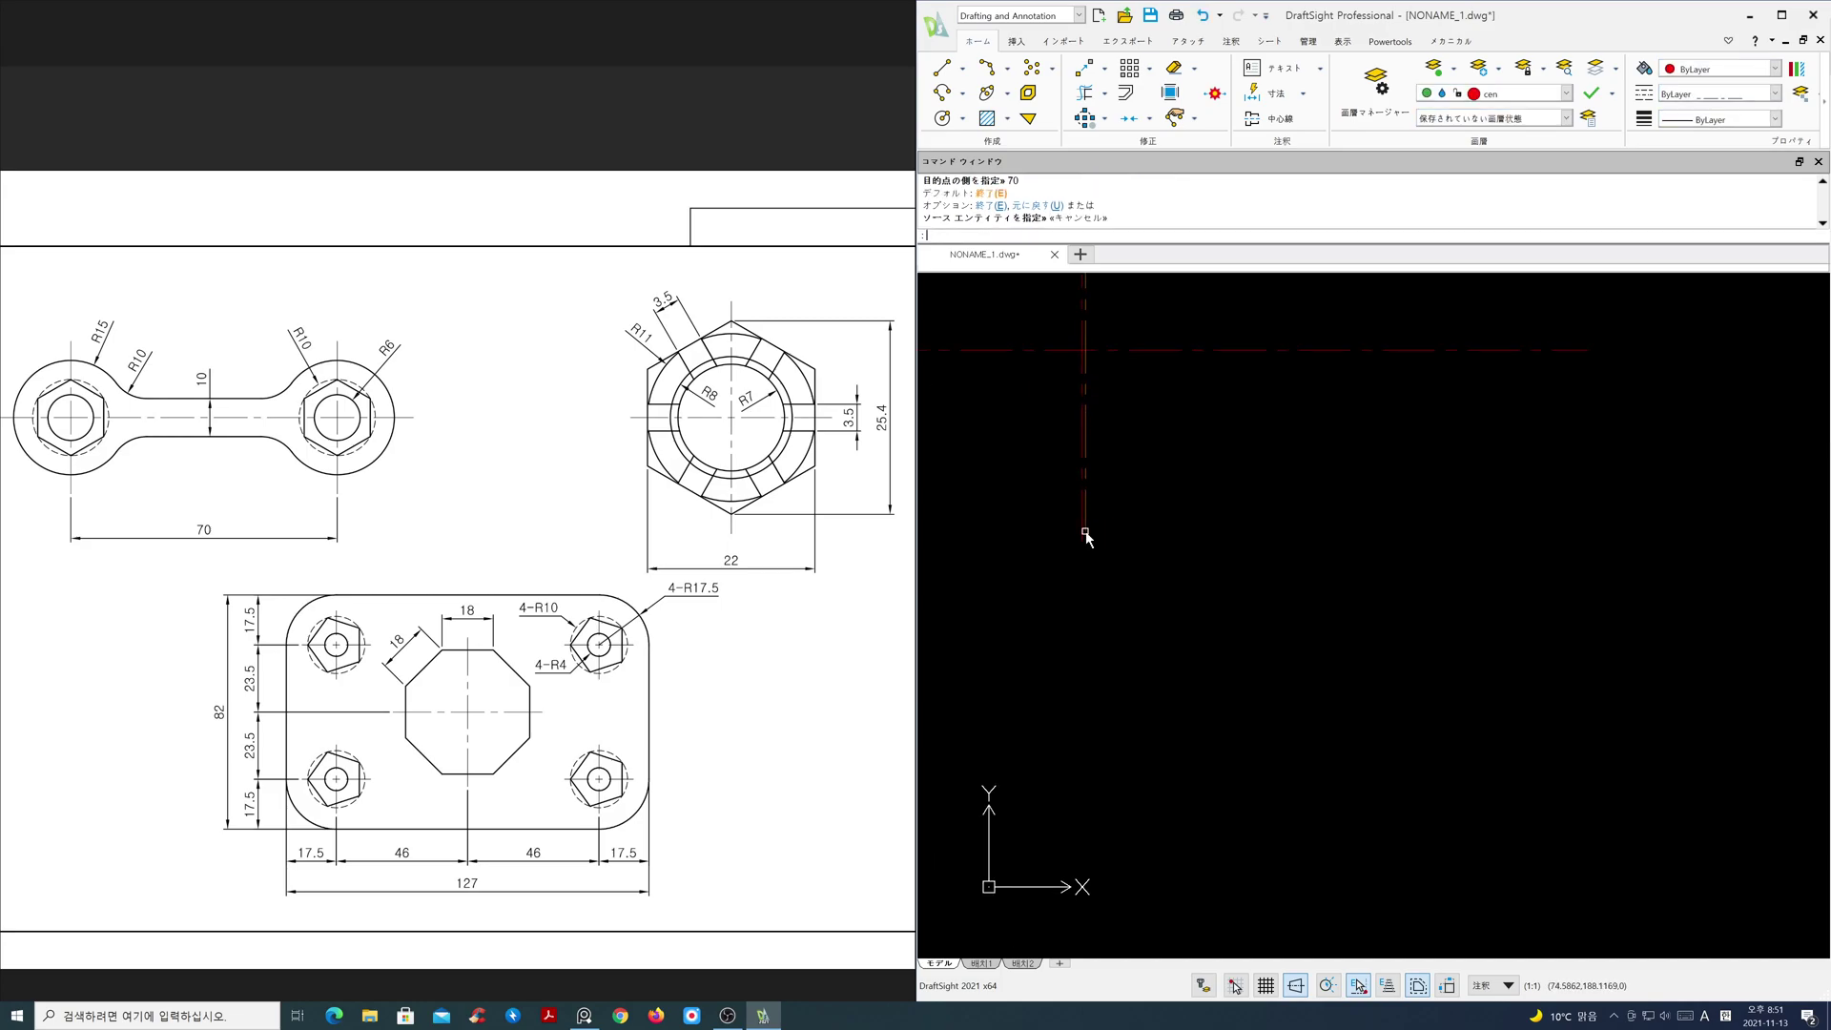
pyautogui.write('e')
pyautogui.press('Return')
pyautogui.click(1087, 530)
pyautogui.press('Return')
pyautogui.scroll(-2, 1096, 531)
pyautogui.press('Return')
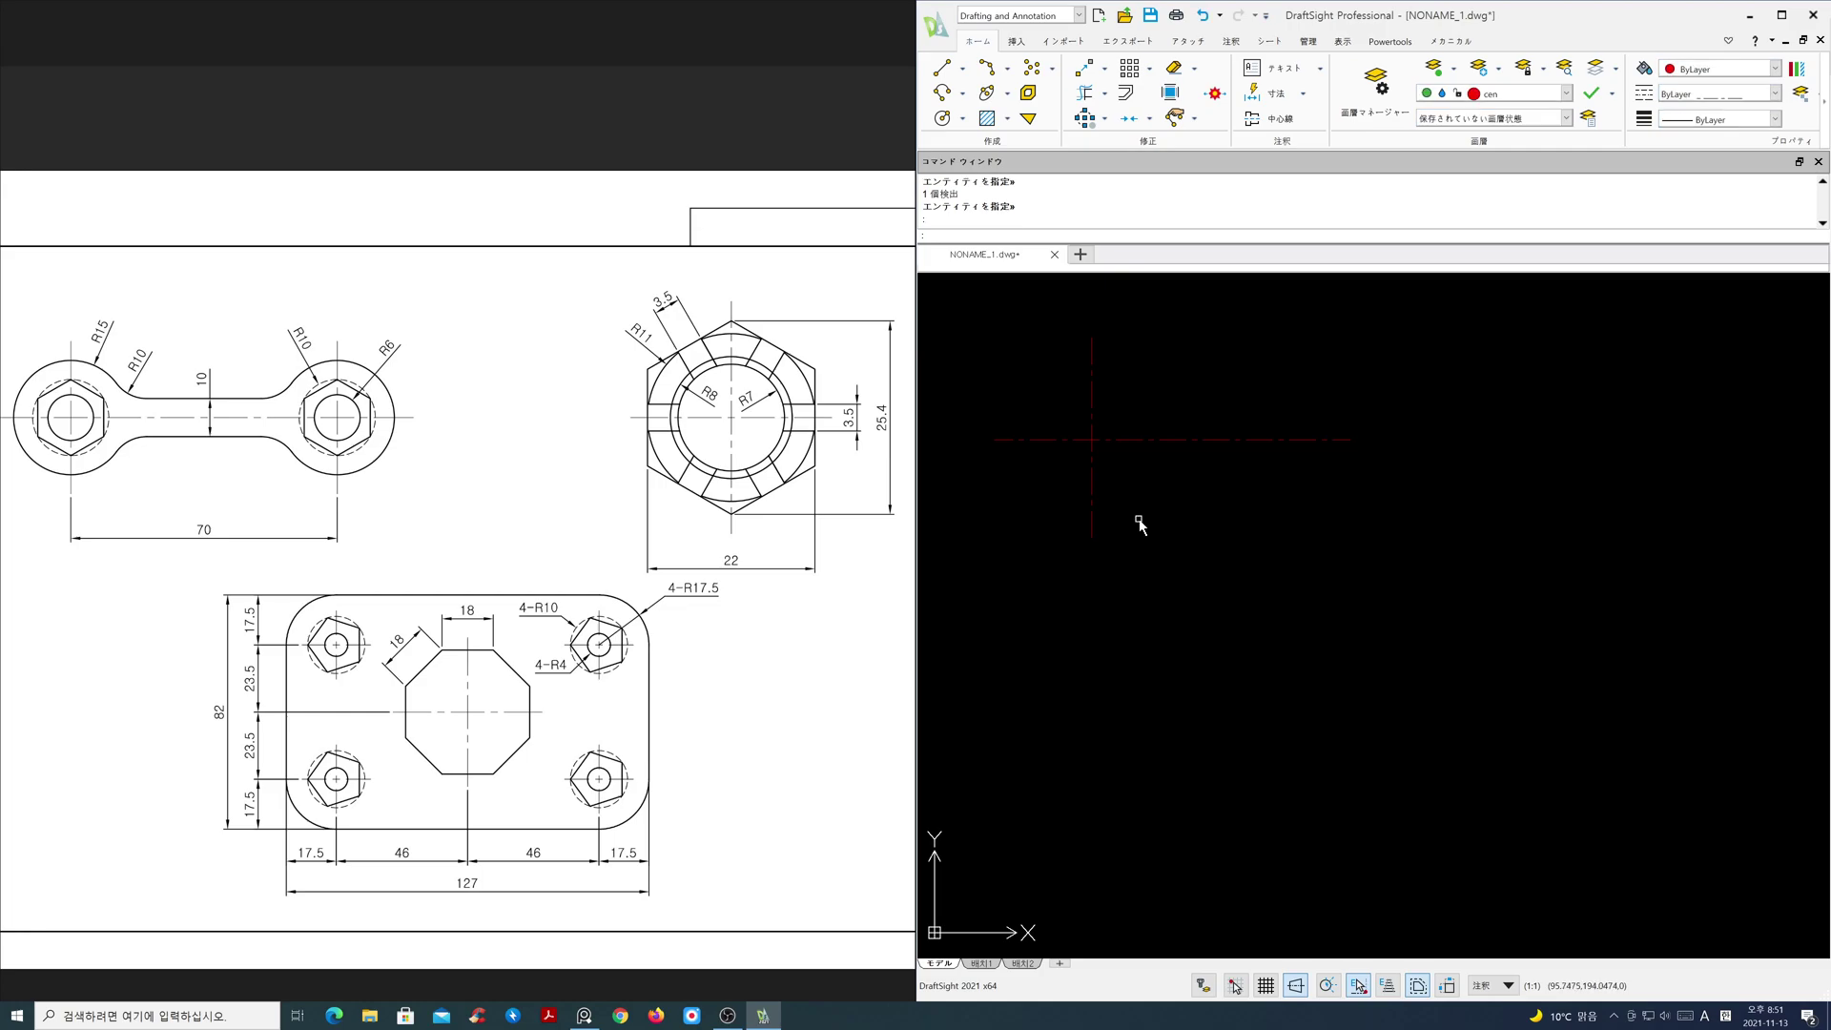
# - Offset the vertical centre line 70 mm to the right
pyautogui.write('o')
pyautogui.press('Return')
pyautogui.write('70')
pyautogui.press('Return')
pyautogui.click(1097, 521)
pyautogui.click(1154, 523)
pyautogui.press('Return')
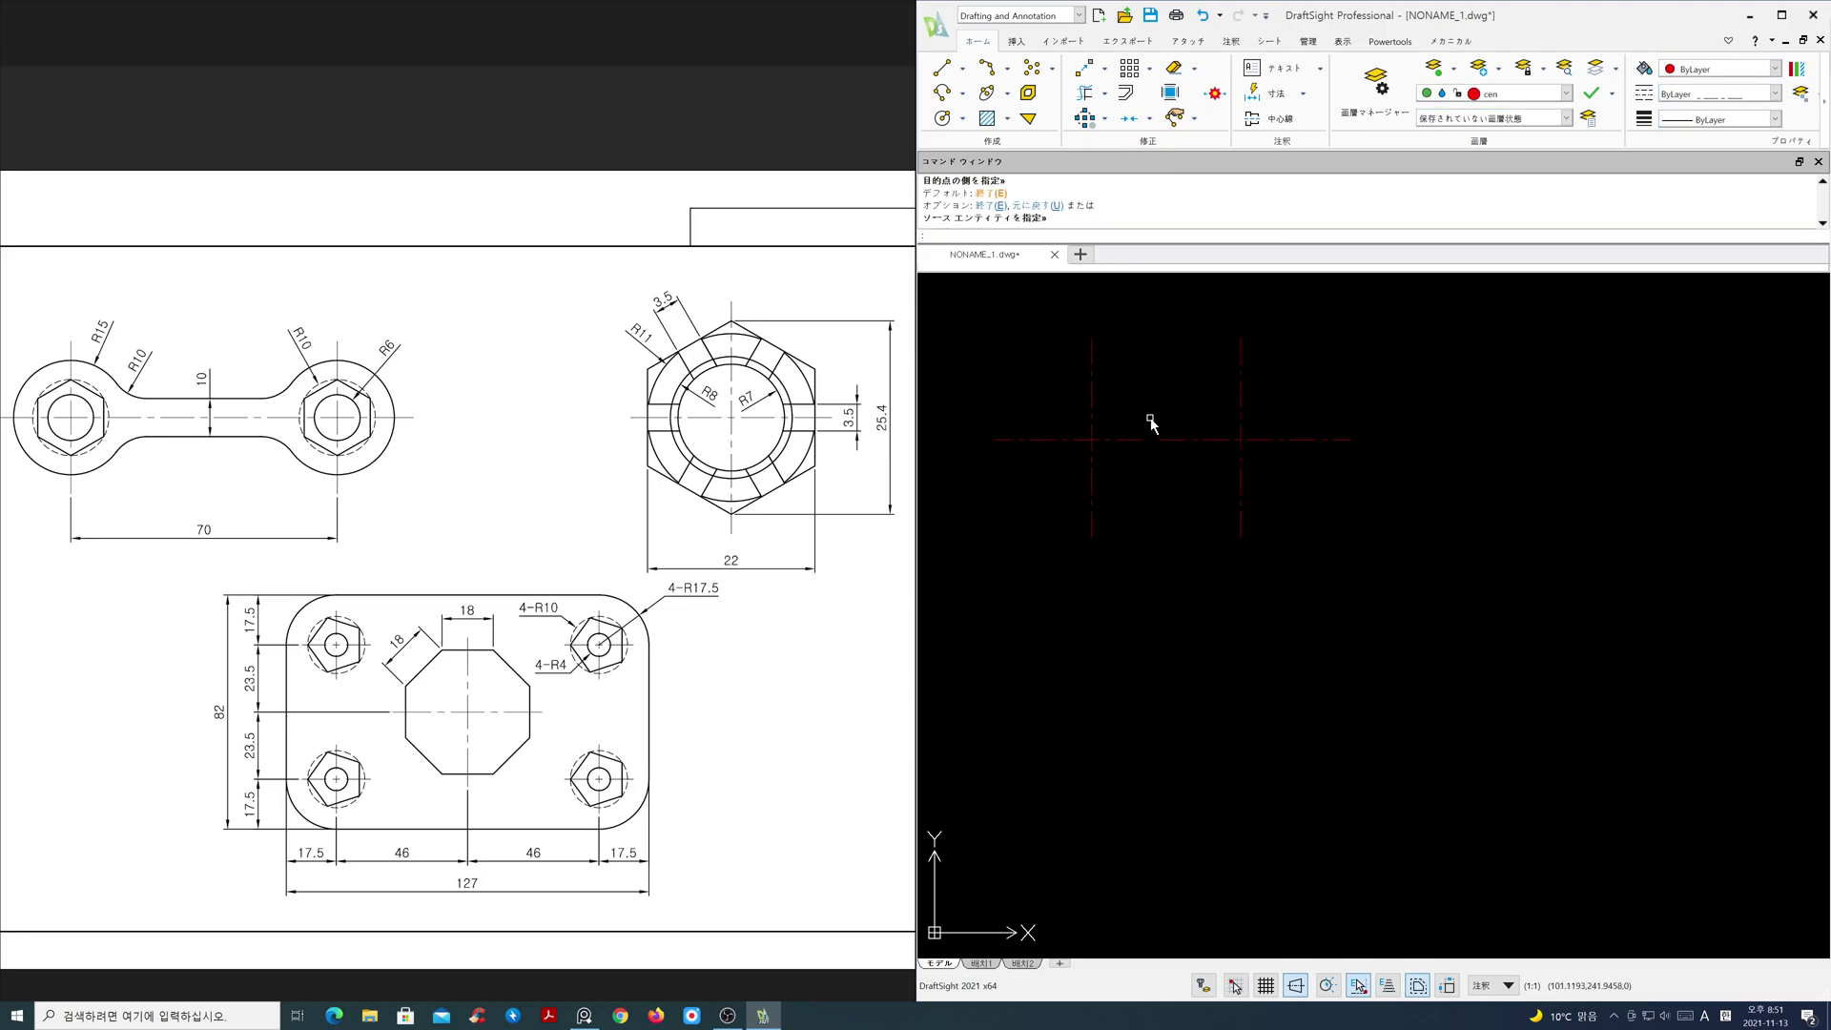
# - Draw a circle of radius 15 on the ele layer, centred on the right centre-line intersection
pyautogui.scroll(3, 632, 585)
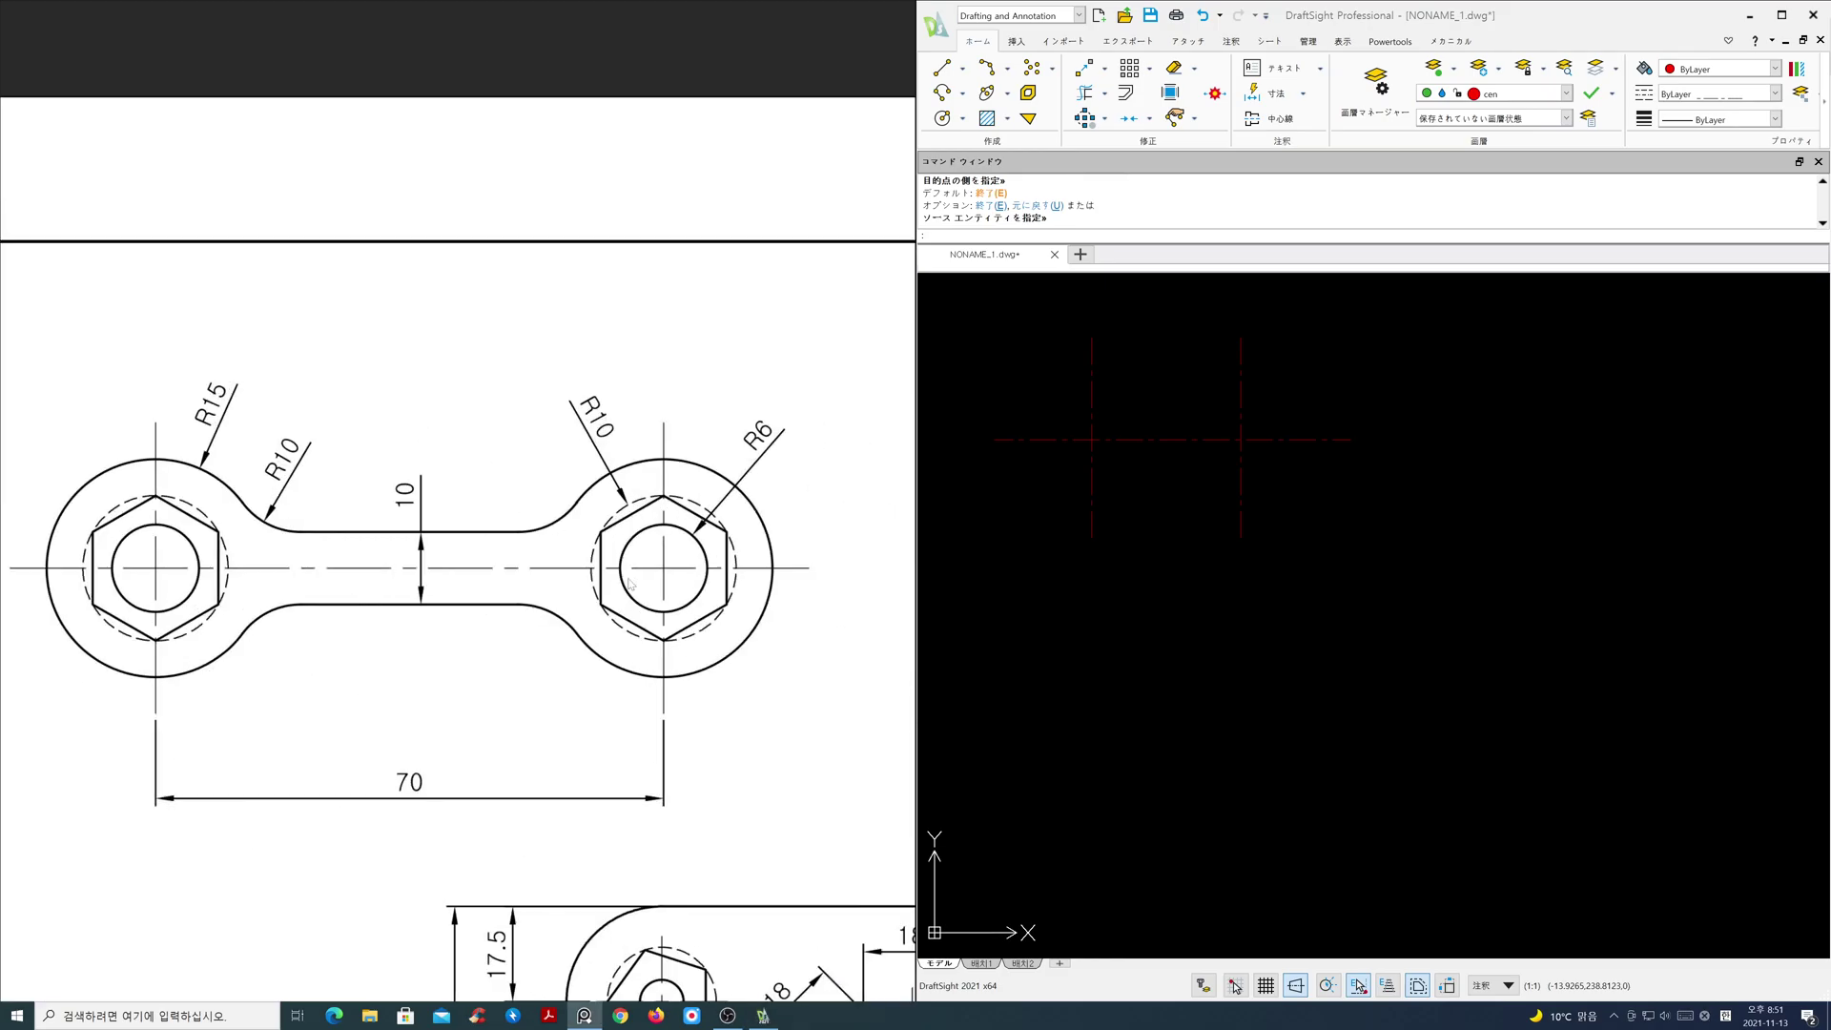
pyautogui.scroll(-5, 658, 624)
pyautogui.moveTo(1204, 540); pyautogui.dragTo(1389, 712, button='middle')
pyautogui.scroll(3, 1376, 687)
pyautogui.press('Escape')
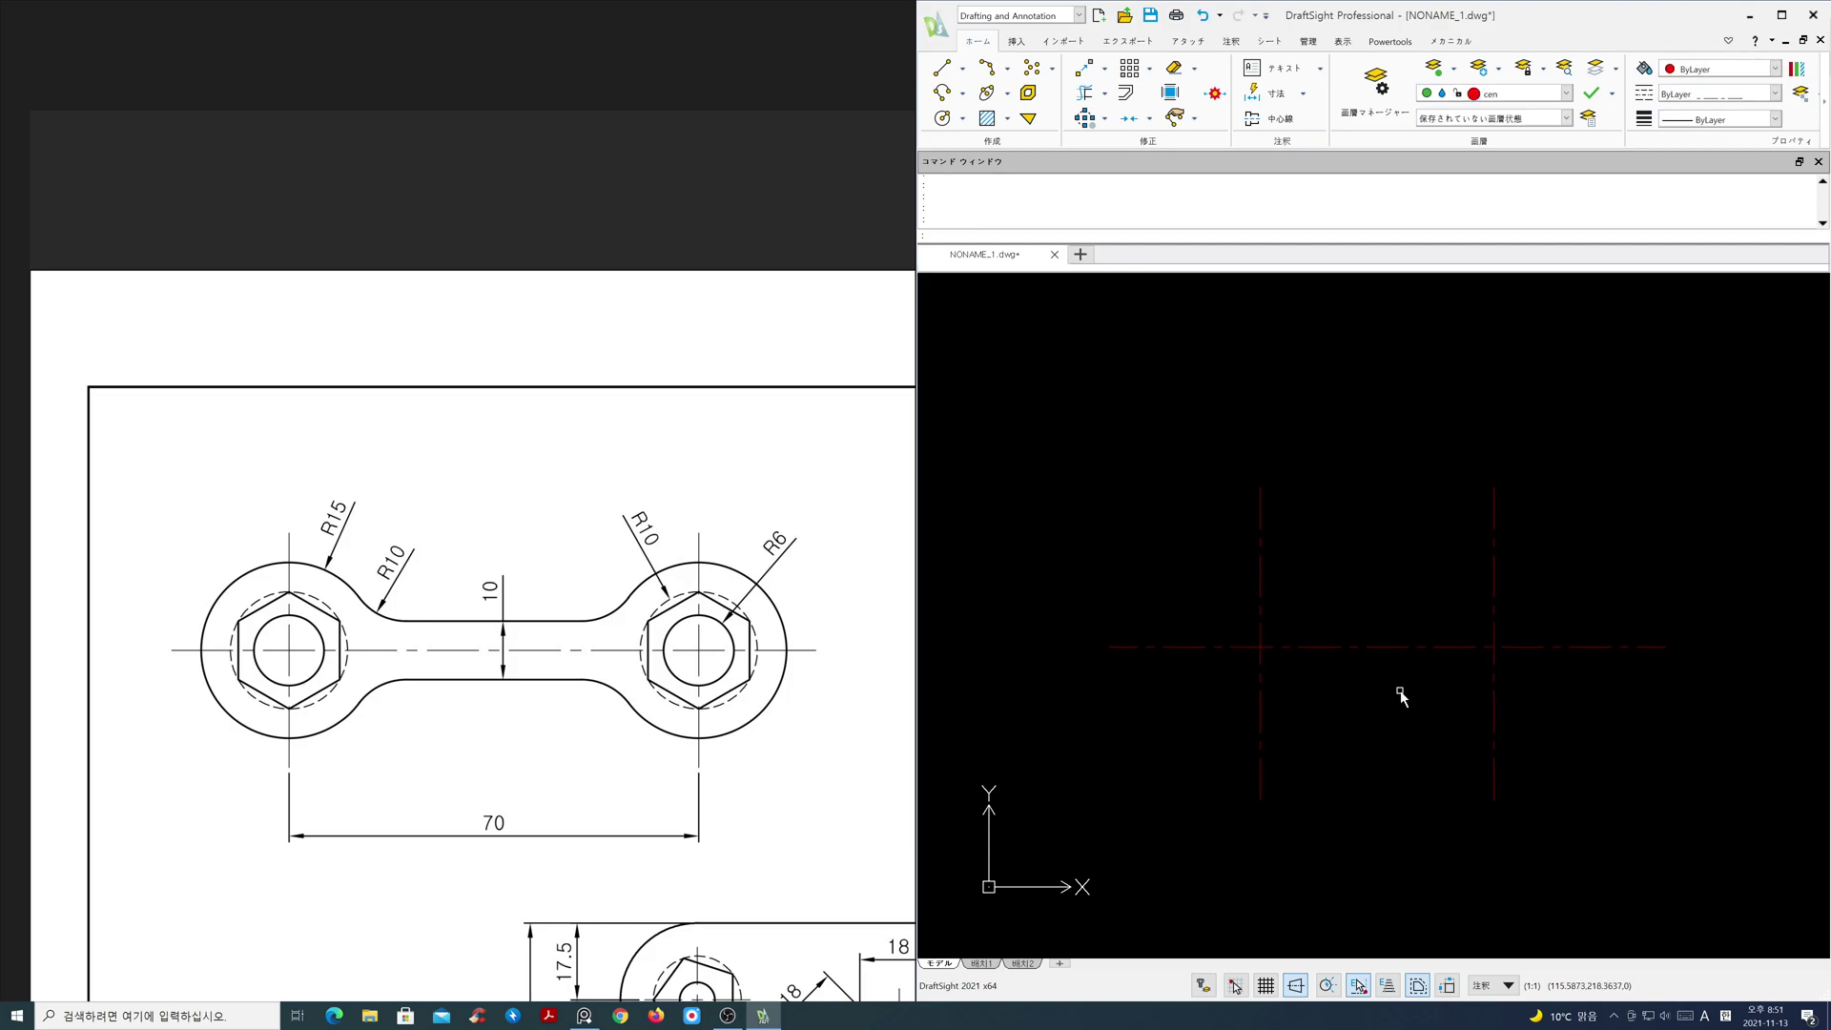
pyautogui.click(1564, 93)
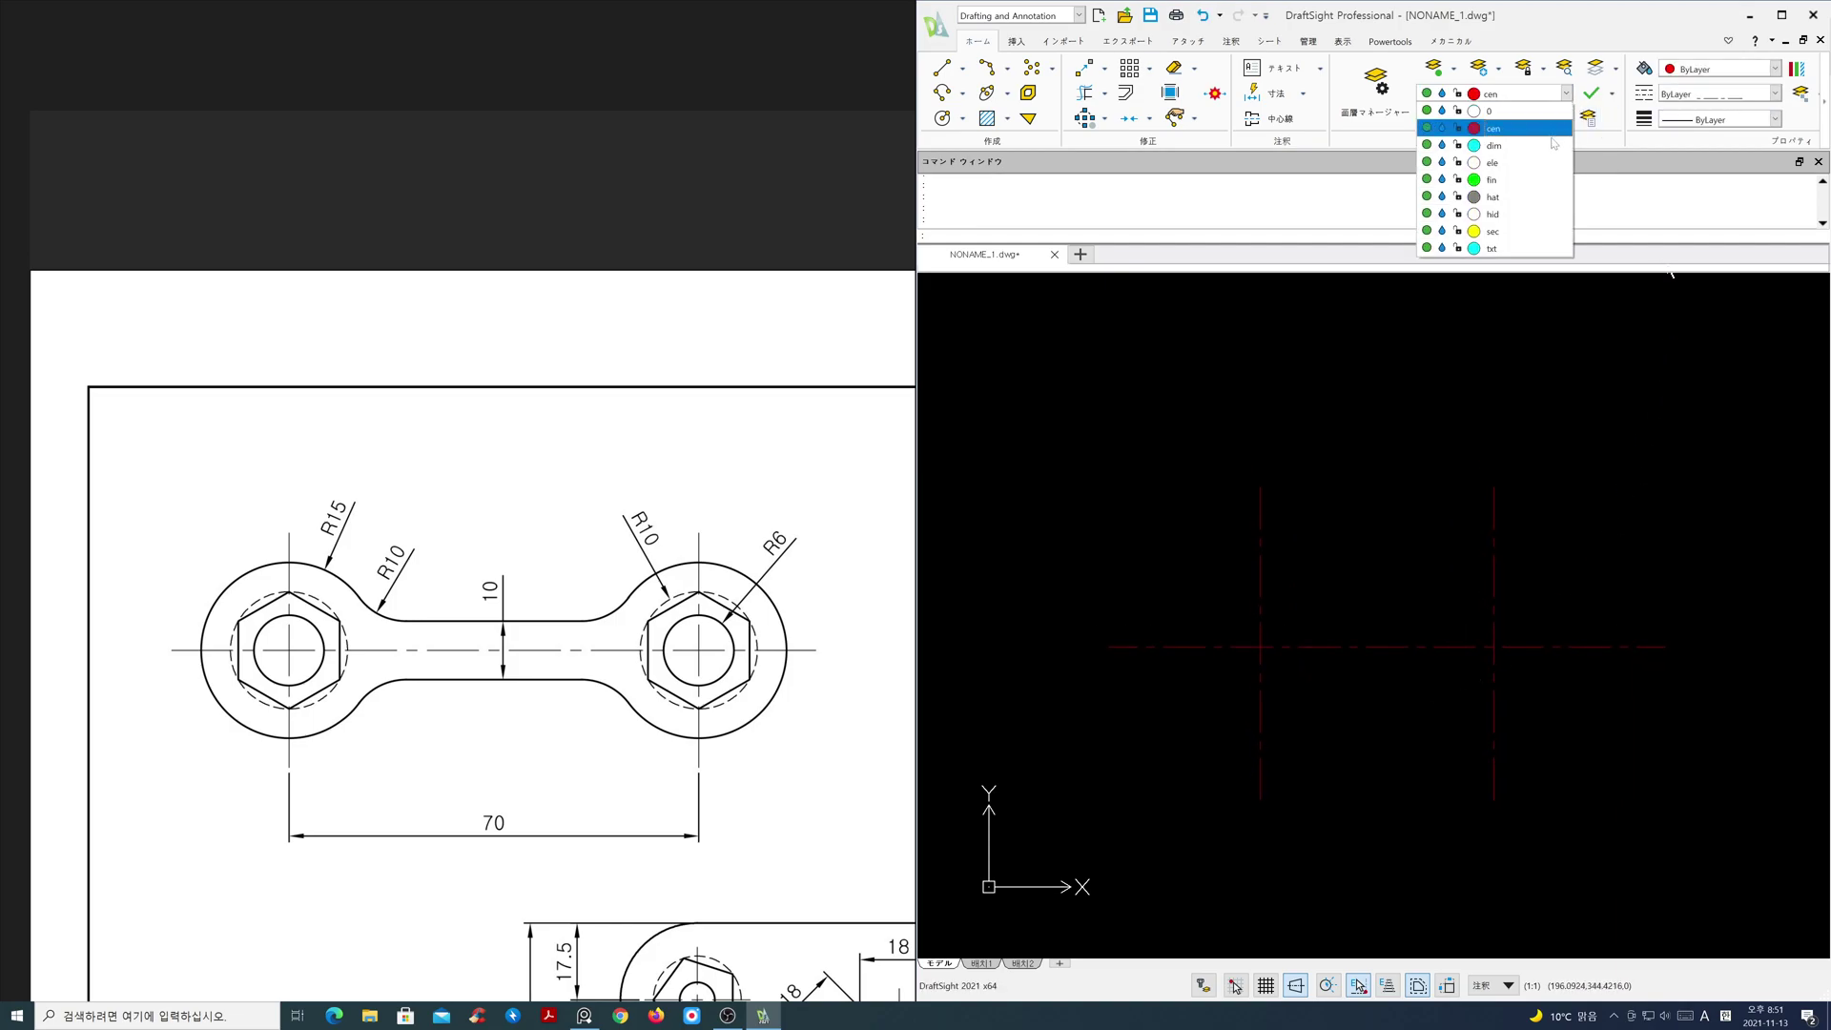
pyautogui.click(1551, 164)
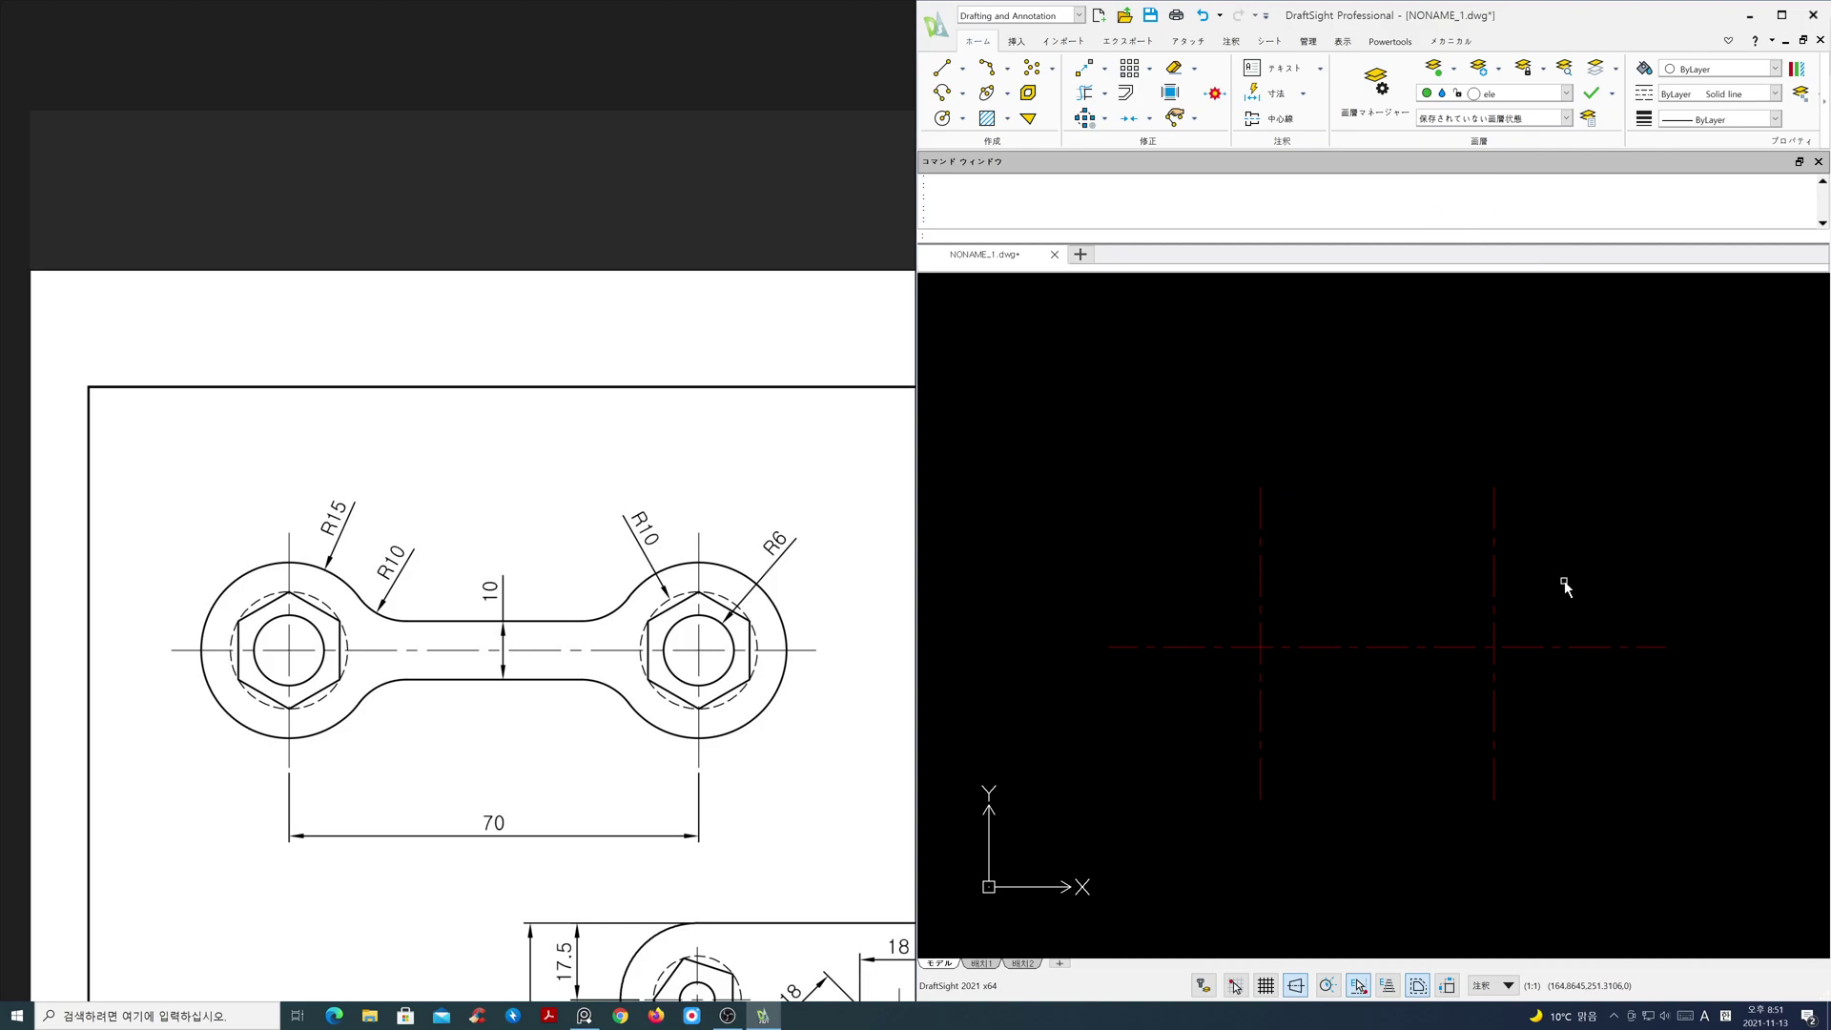
pyautogui.write('c')
pyautogui.press('Return')
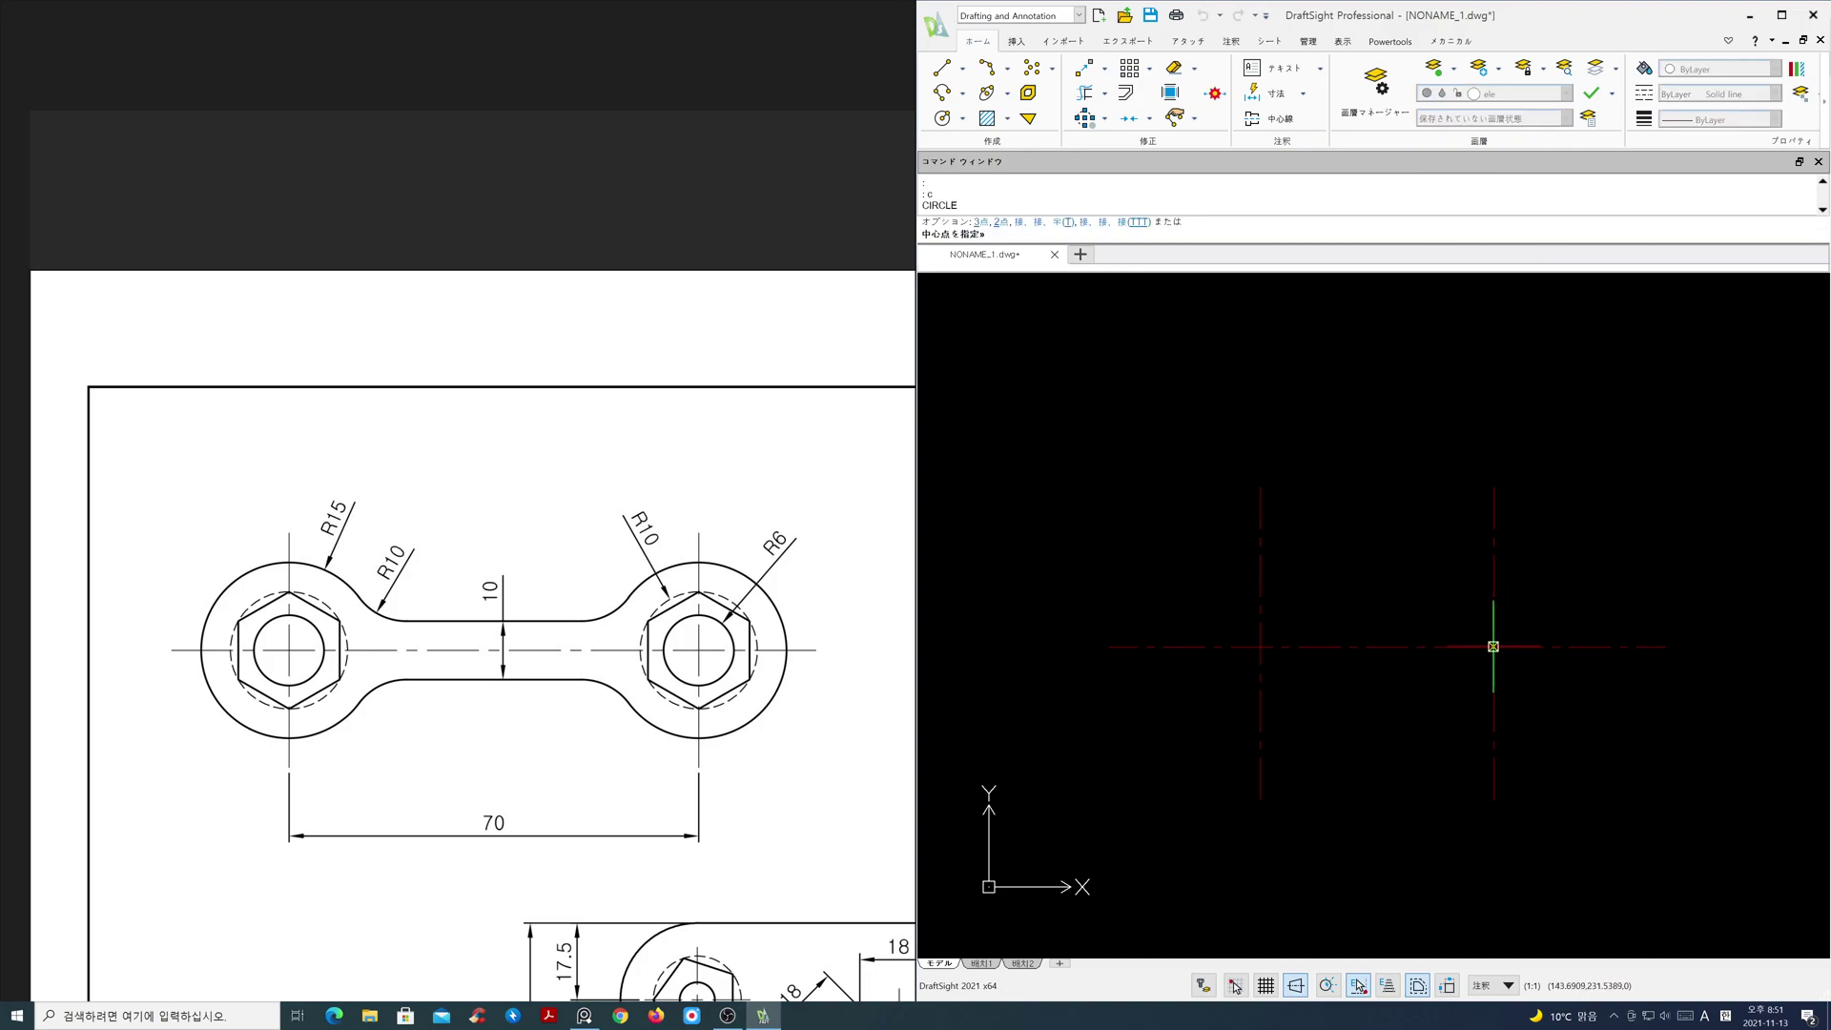
pyautogui.click(1494, 646)
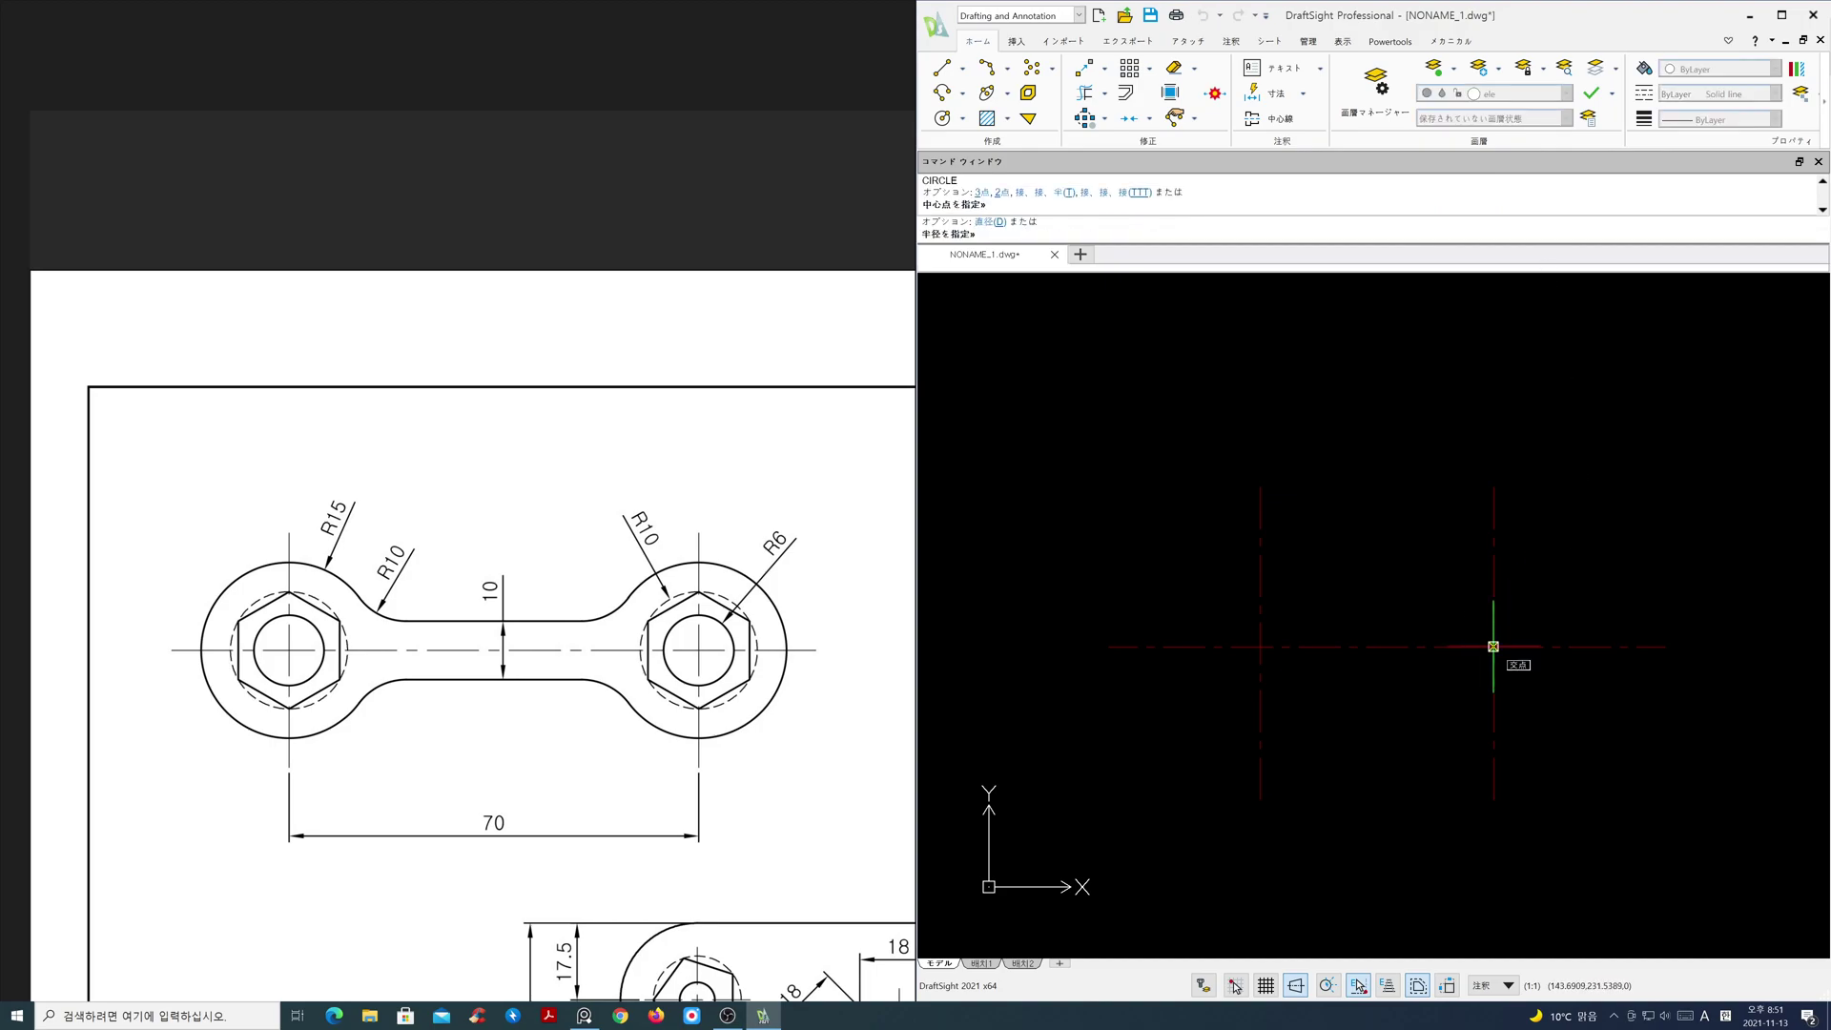
pyautogui.write('15')
pyautogui.press('Return')
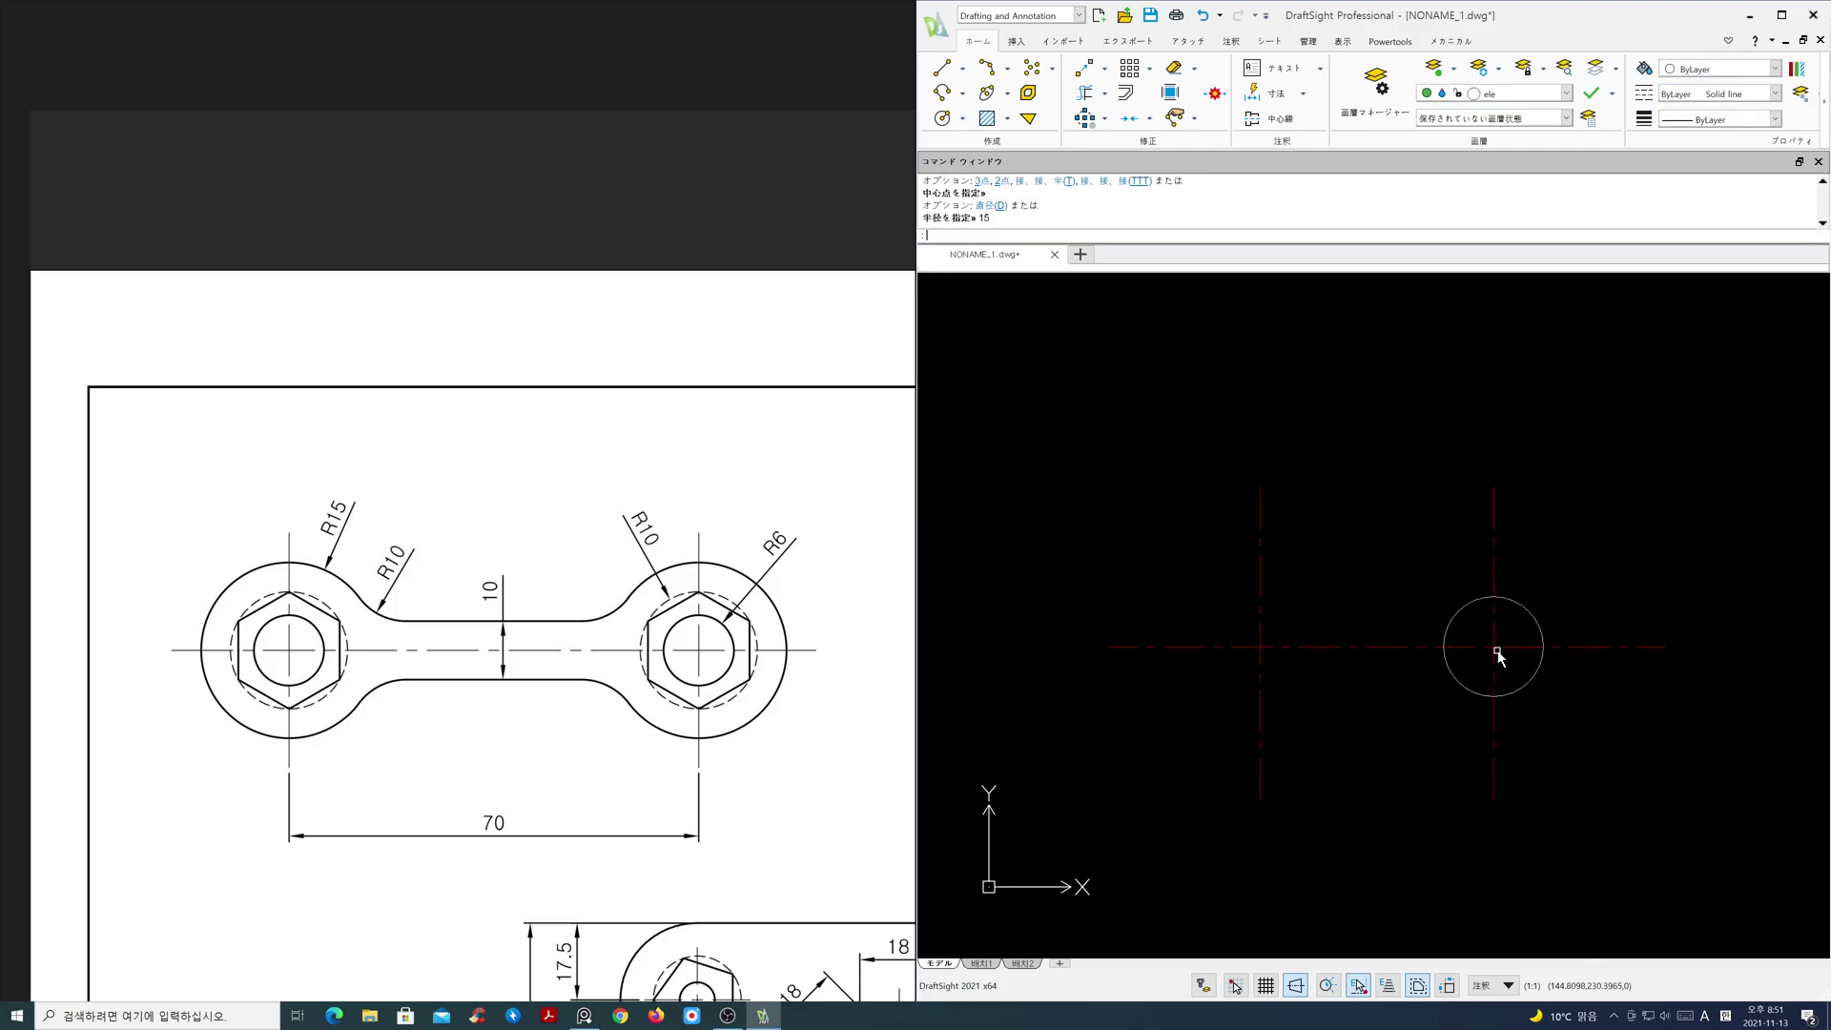
# - Add a concentric circle of radius 6 at the right centre-line intersection
pyautogui.press('Return')
pyautogui.click(1493, 646)
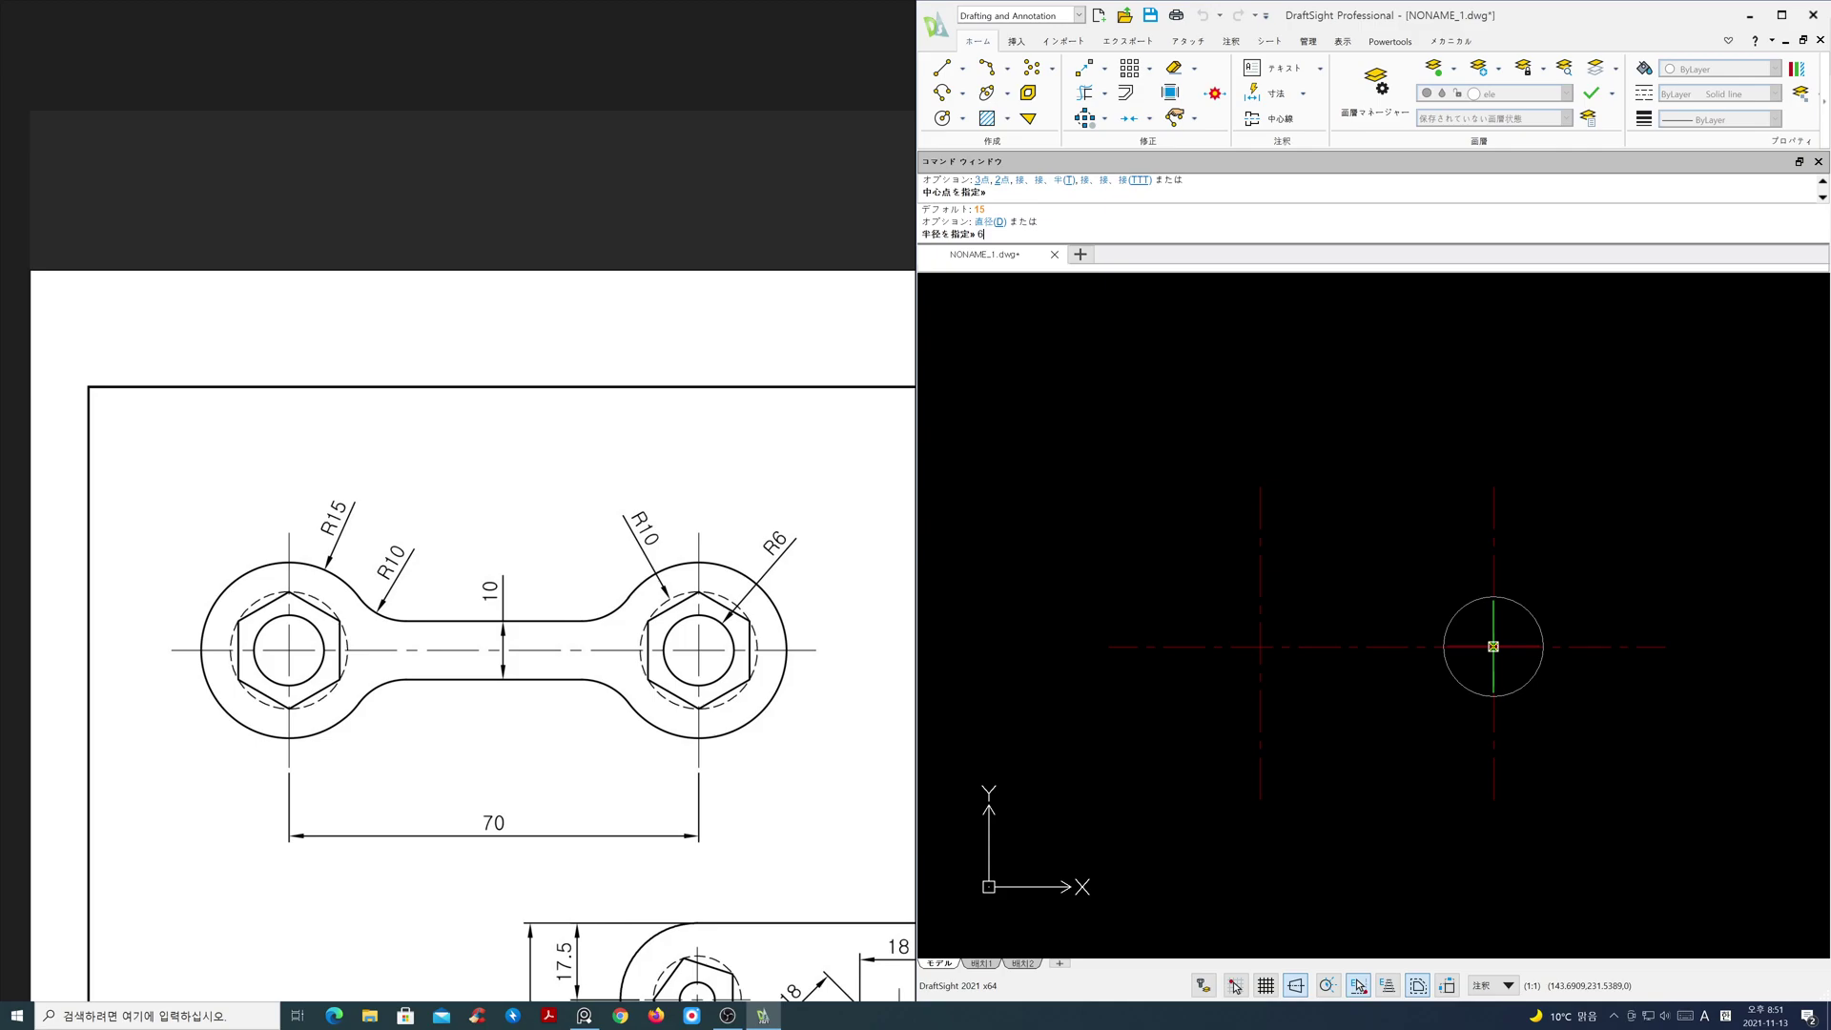
pyautogui.write('6')
pyautogui.press('Return')
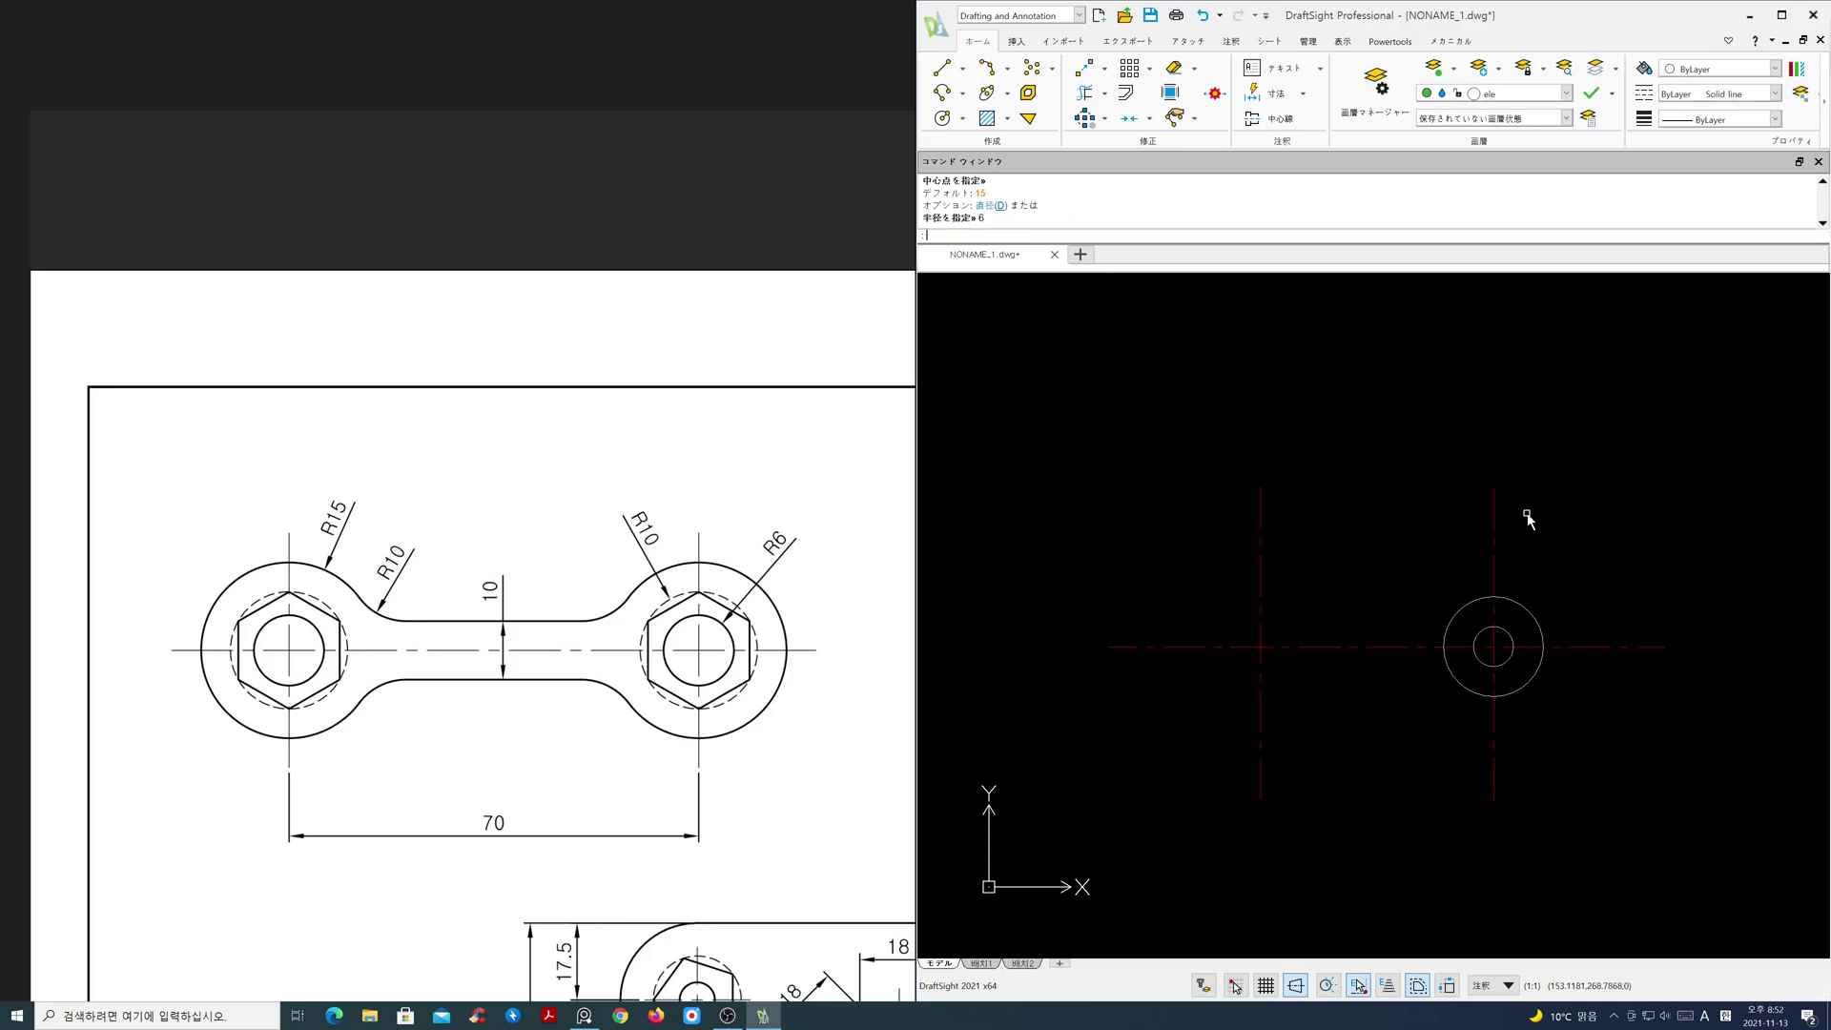
# - Draw a concentric dashed circle of radius 10 on the hid layer at the right intersection
pyautogui.click(1565, 93)
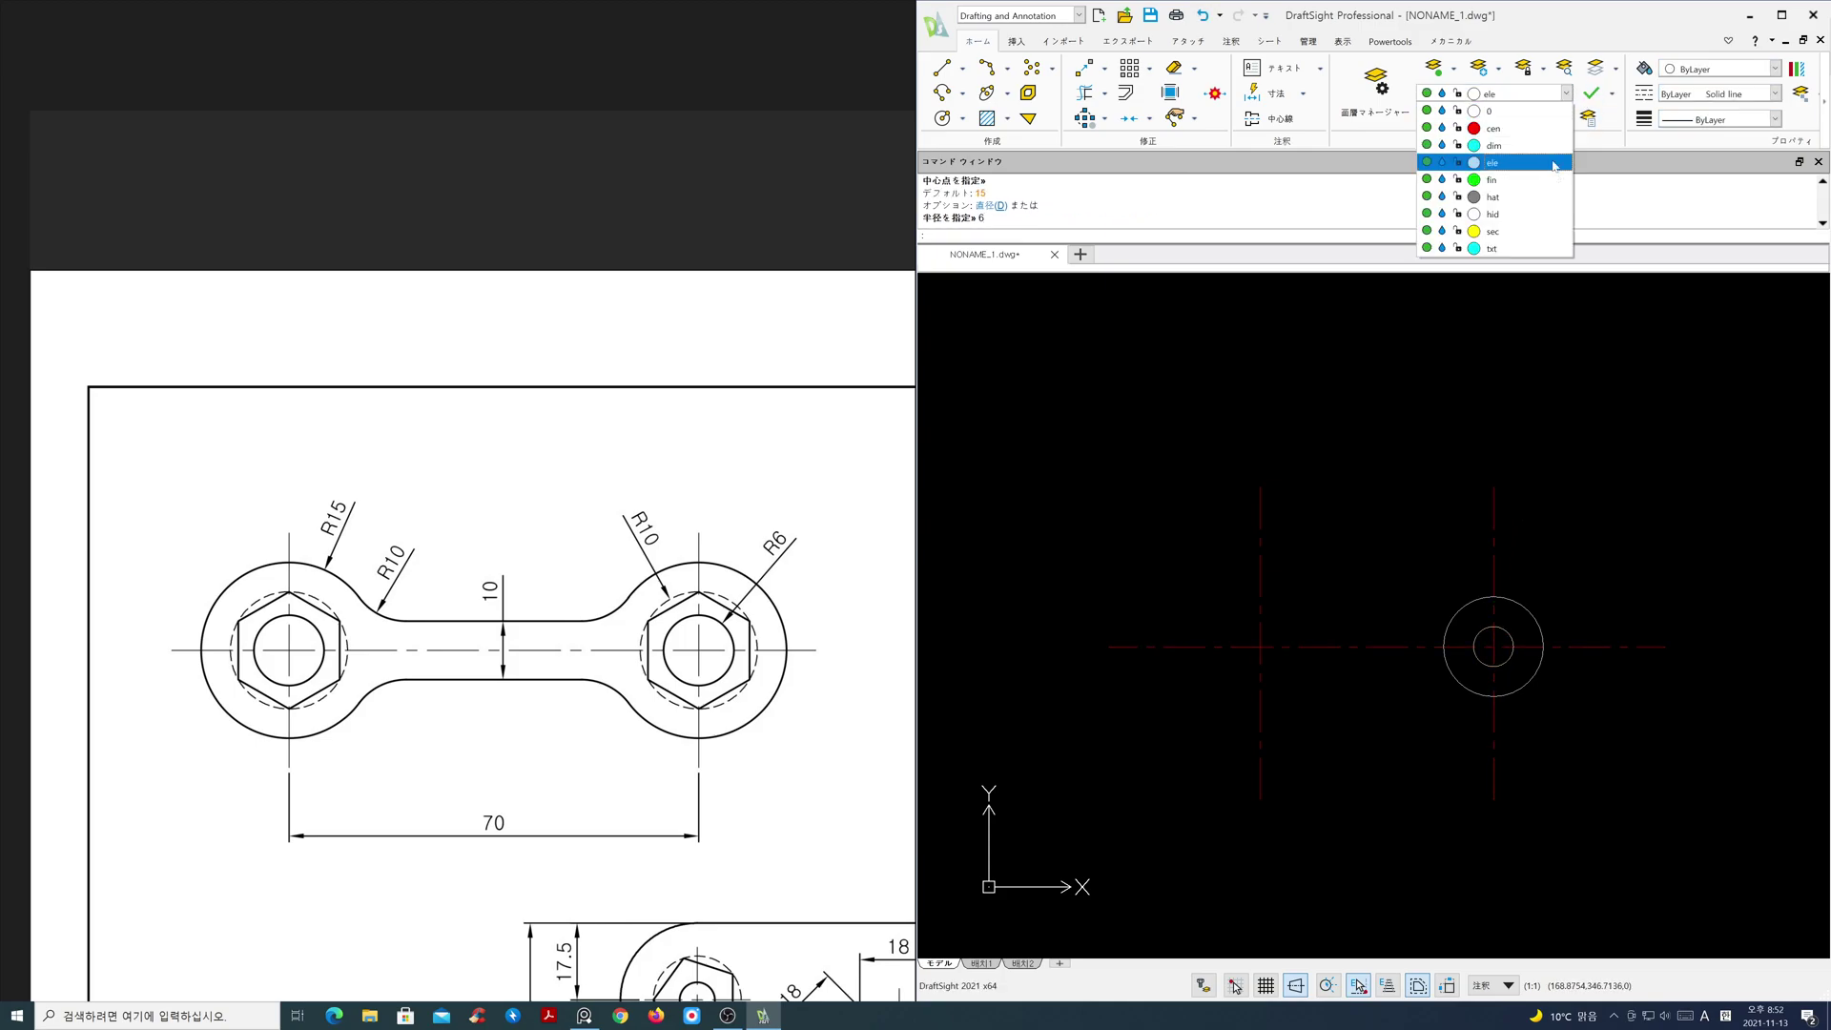
pyautogui.click(1550, 214)
pyautogui.press('Return')
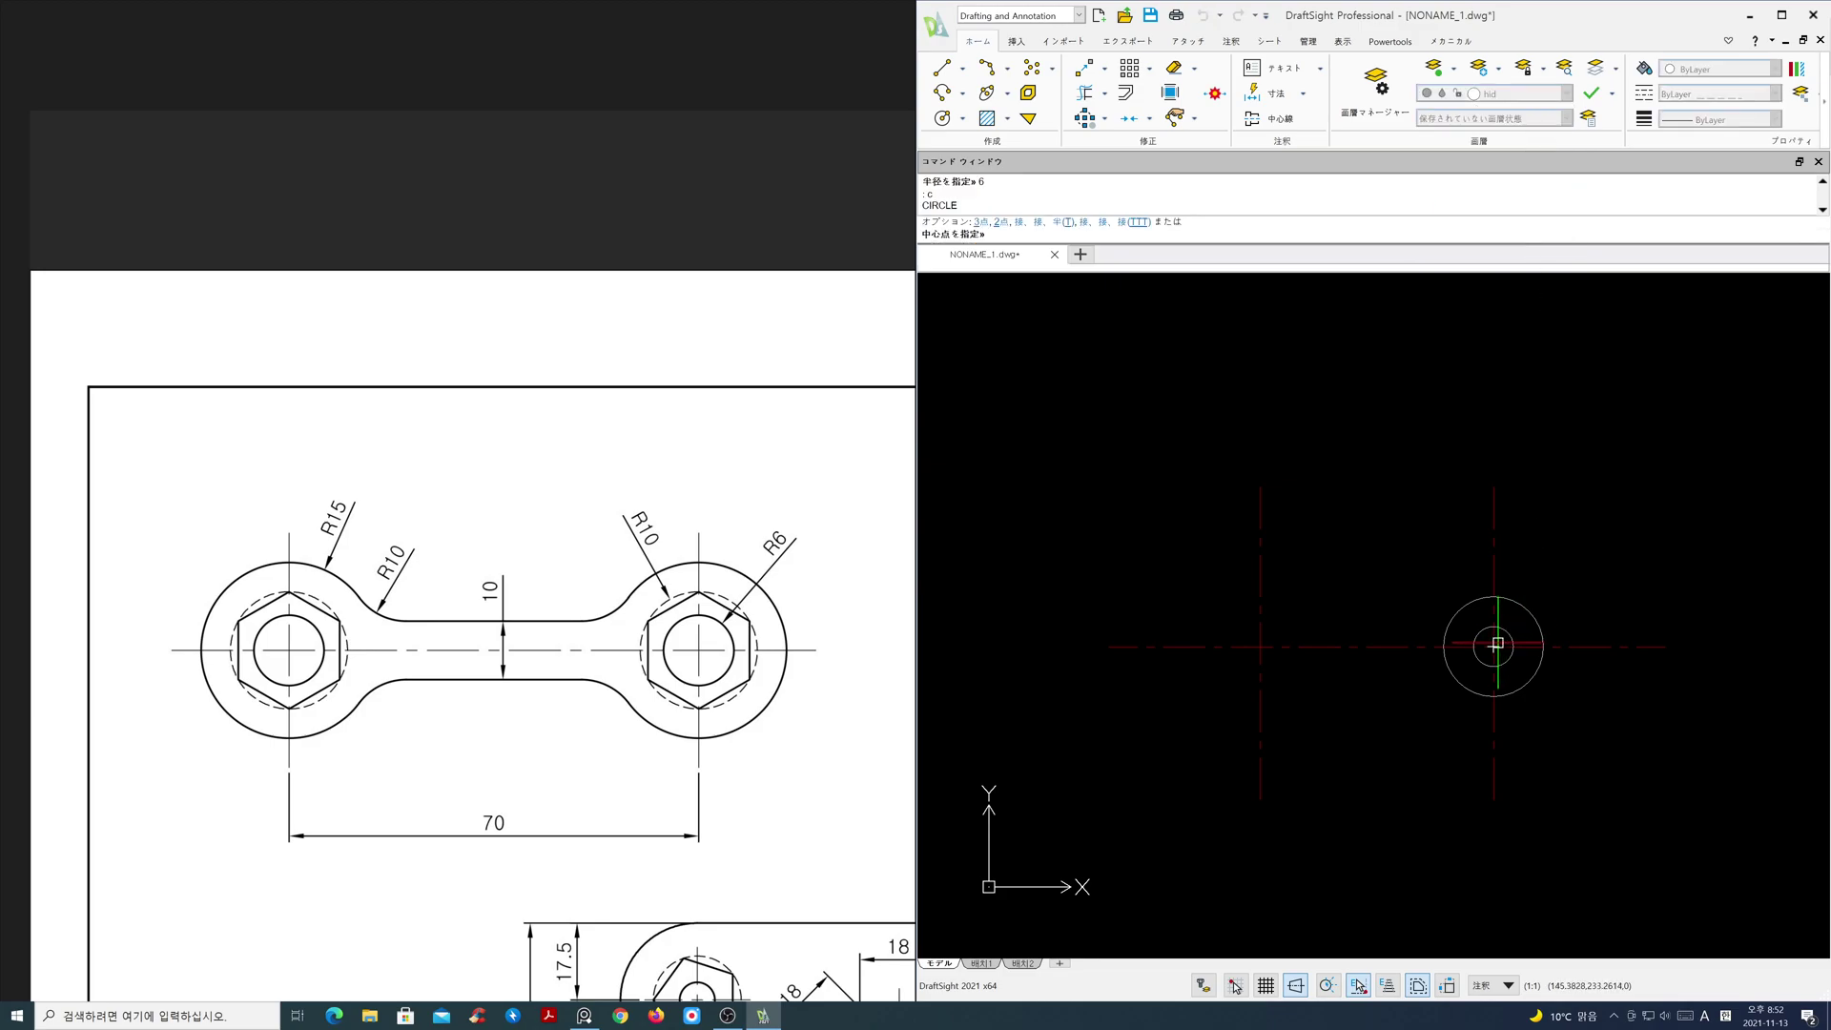
pyautogui.click(1494, 646)
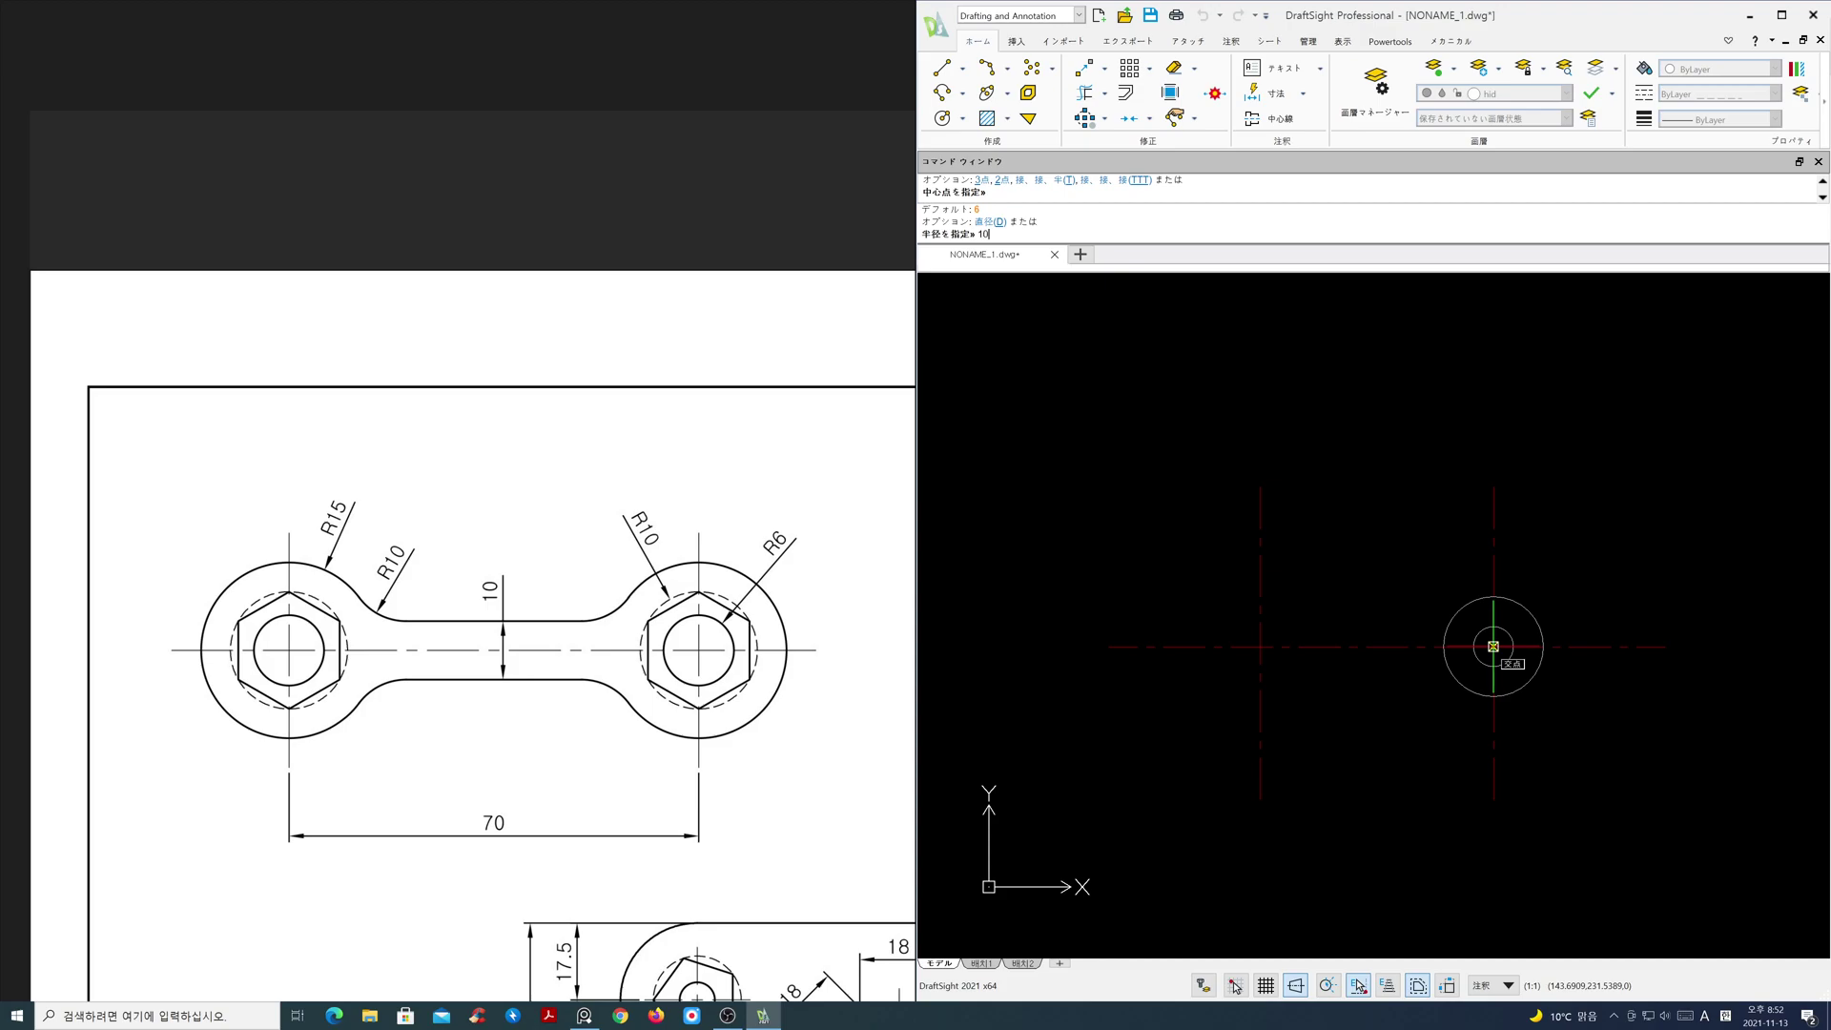
pyautogui.press('Return')
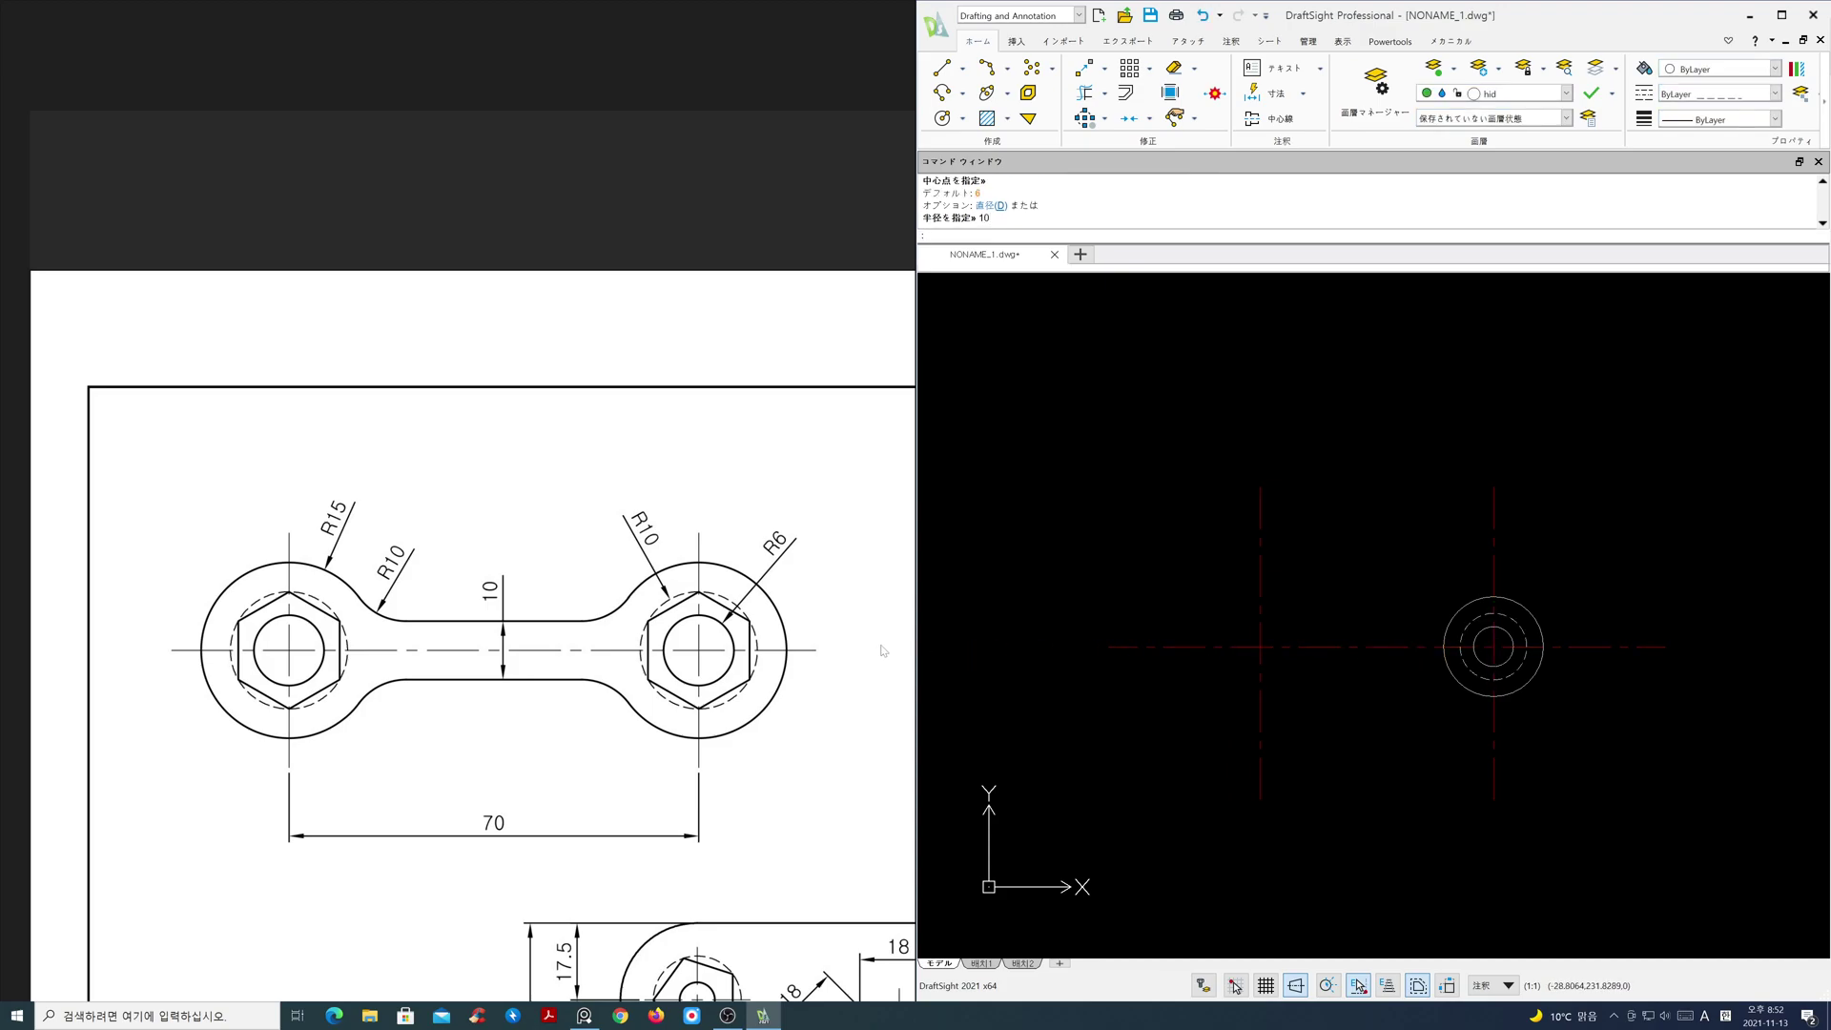
# - Draw a six-sided polygon on the ele layer, centred on the circles, with a corner at the top of the dashed circle
pyautogui.scroll(5, 727, 663)
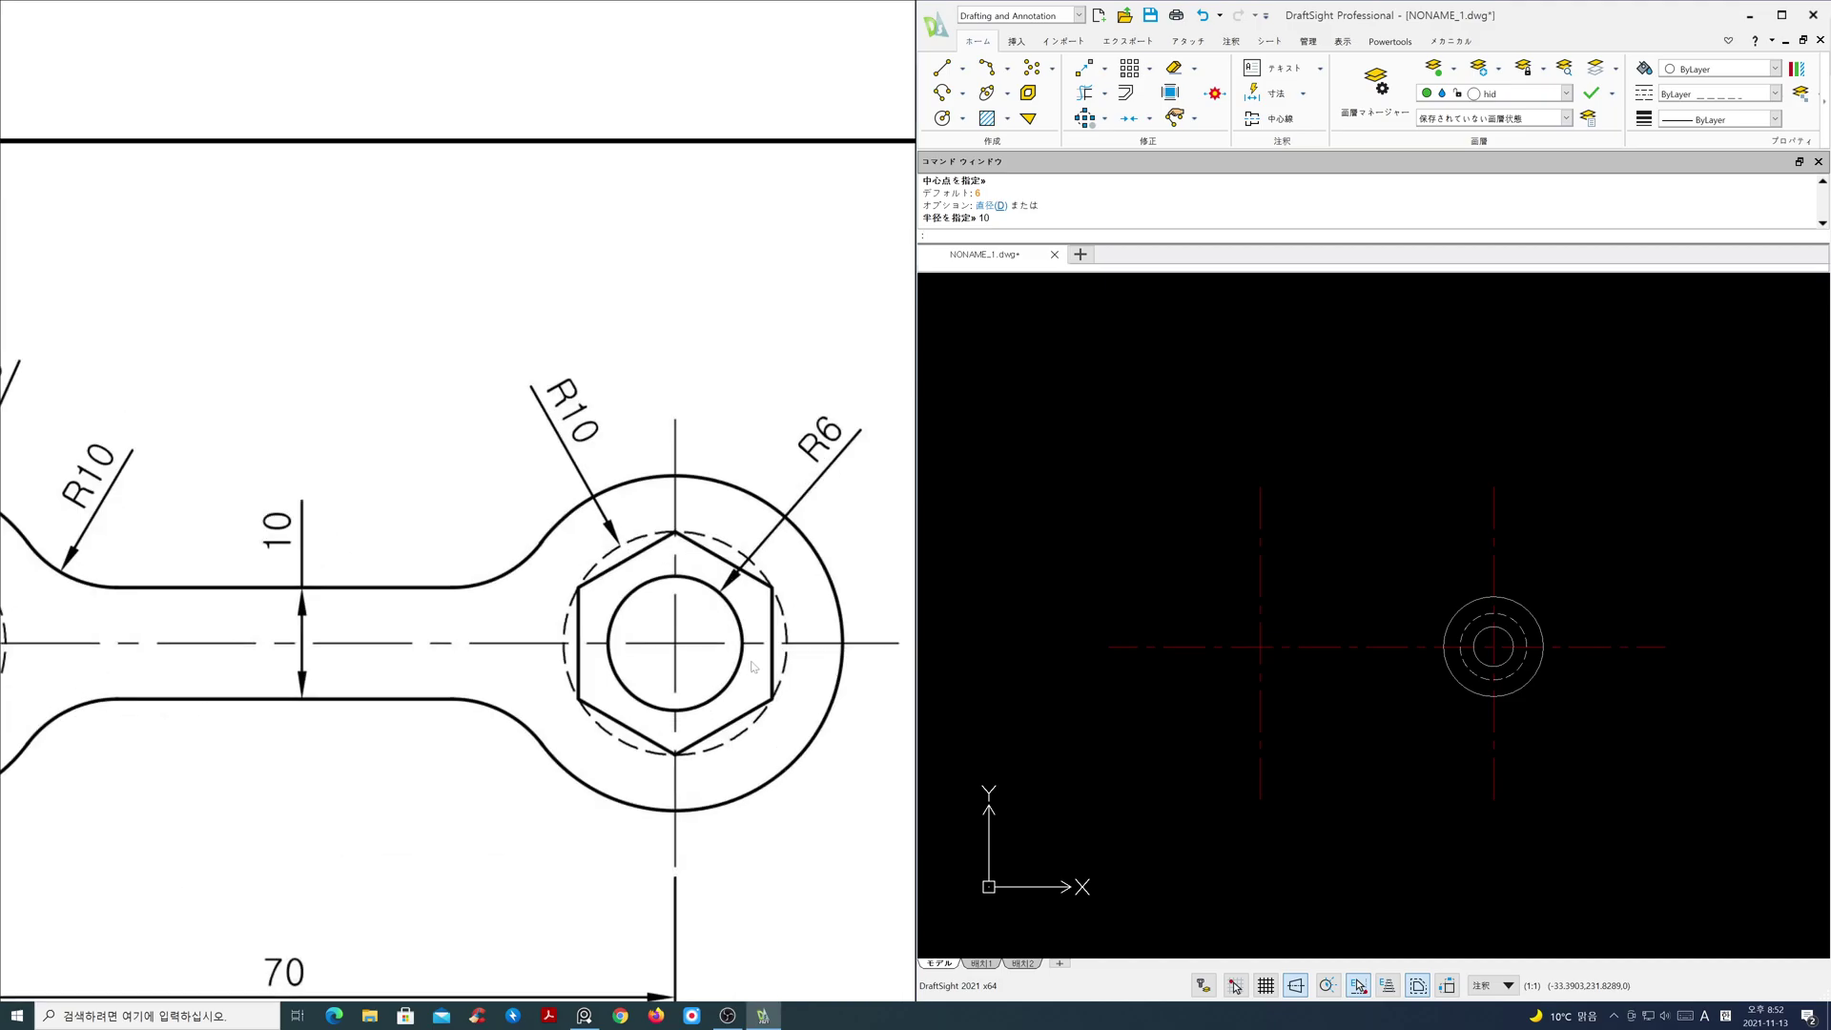
pyautogui.moveTo(668, 651); pyautogui.dragTo(605, 637)
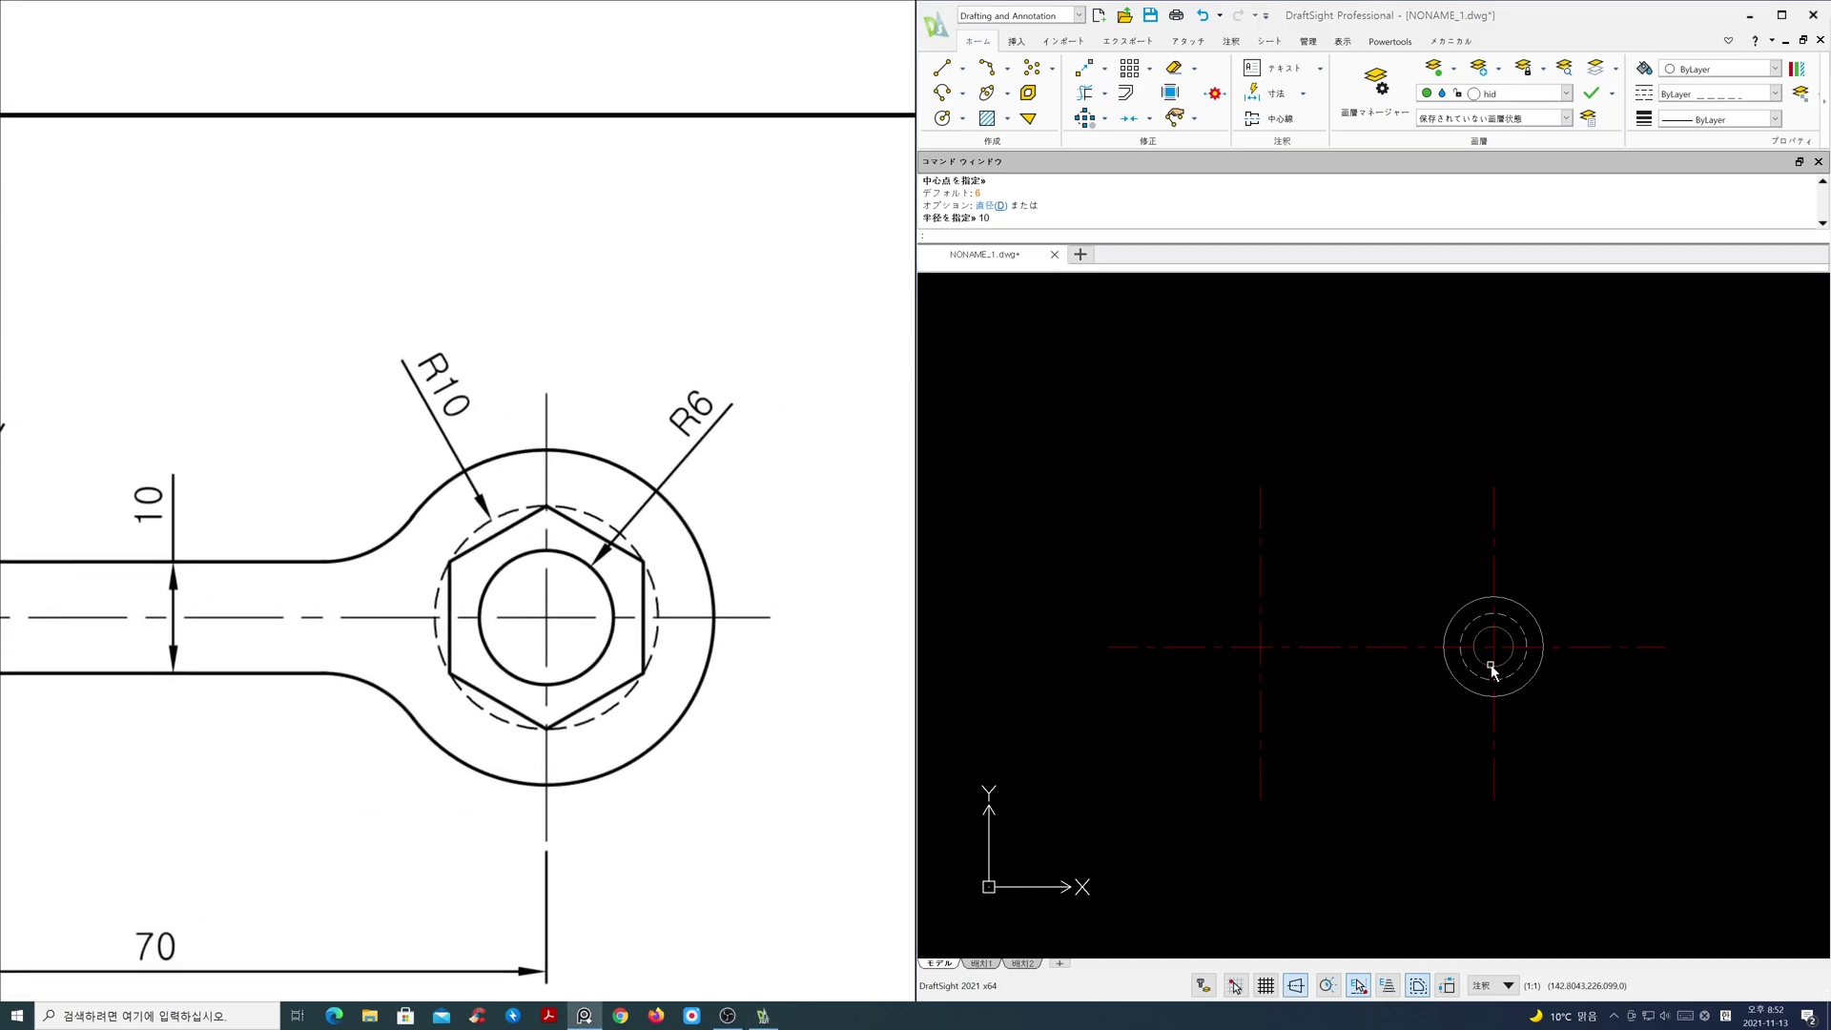
pyautogui.scroll(2, 1499, 667)
pyautogui.scroll(3, 1499, 668)
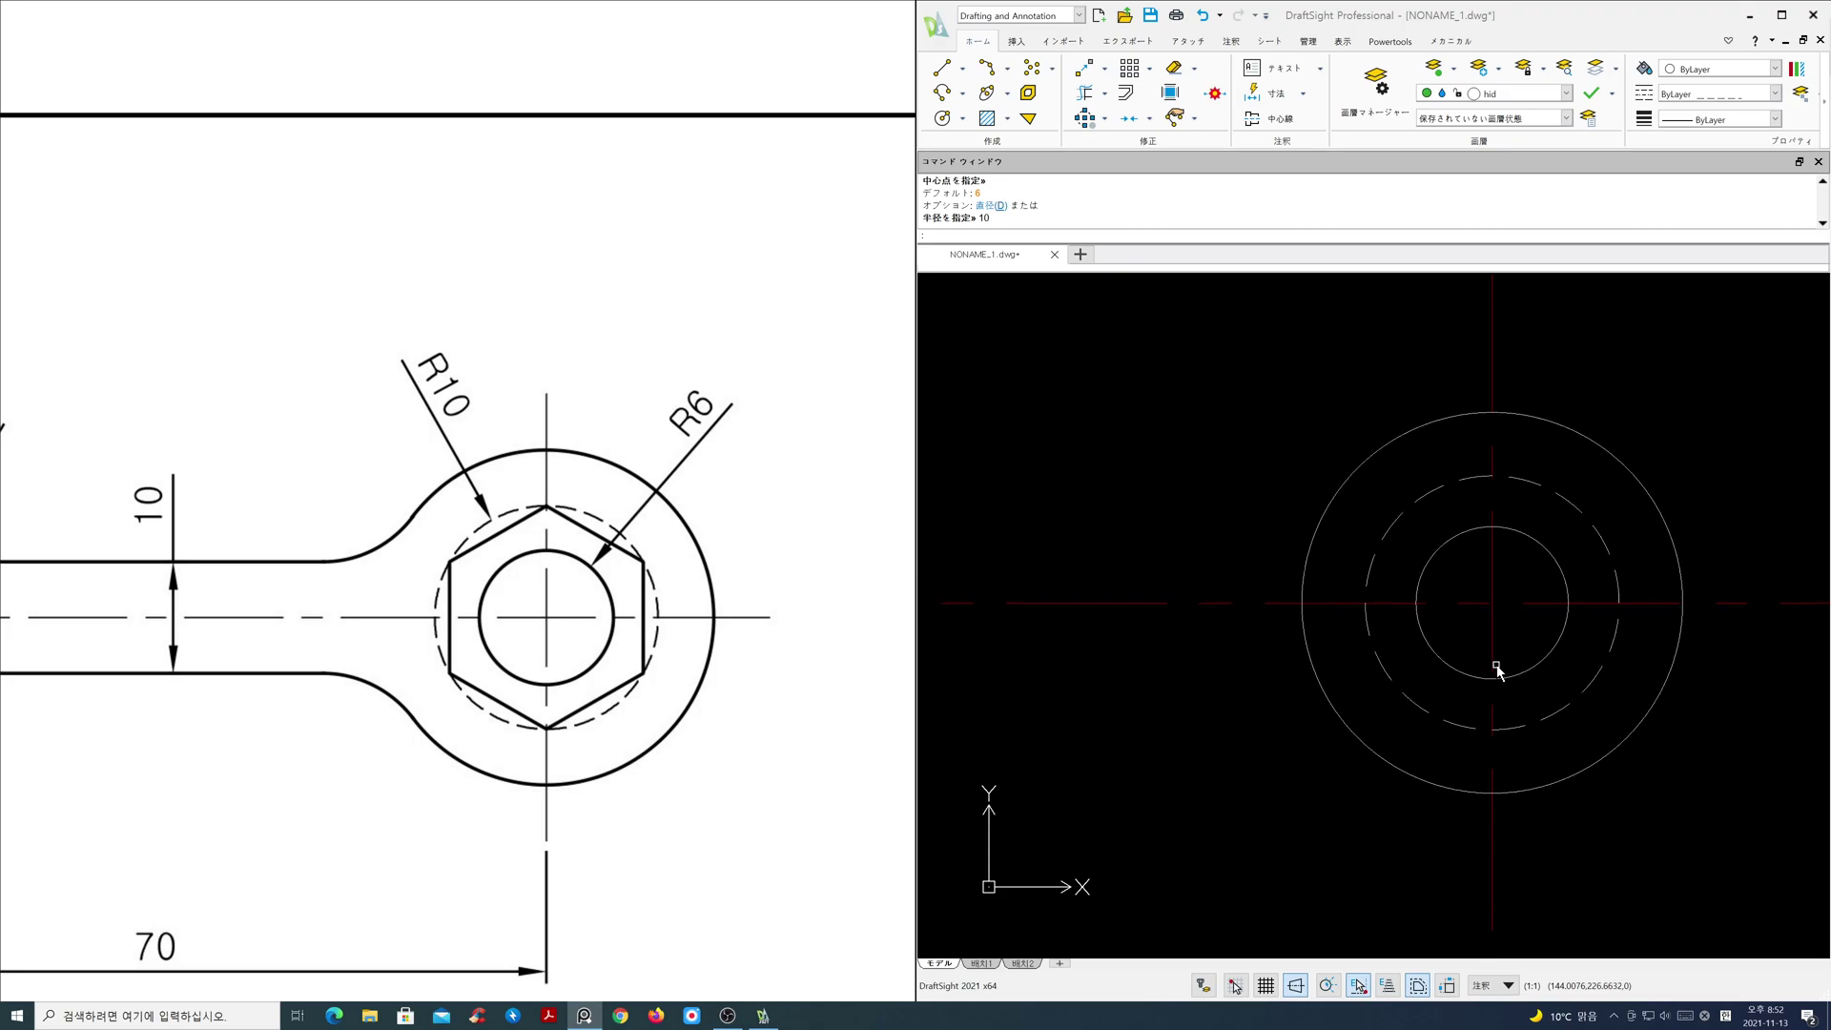
pyautogui.scroll(-1, 1498, 671)
pyautogui.moveTo(1500, 667); pyautogui.dragTo(1448, 668, button='middle')
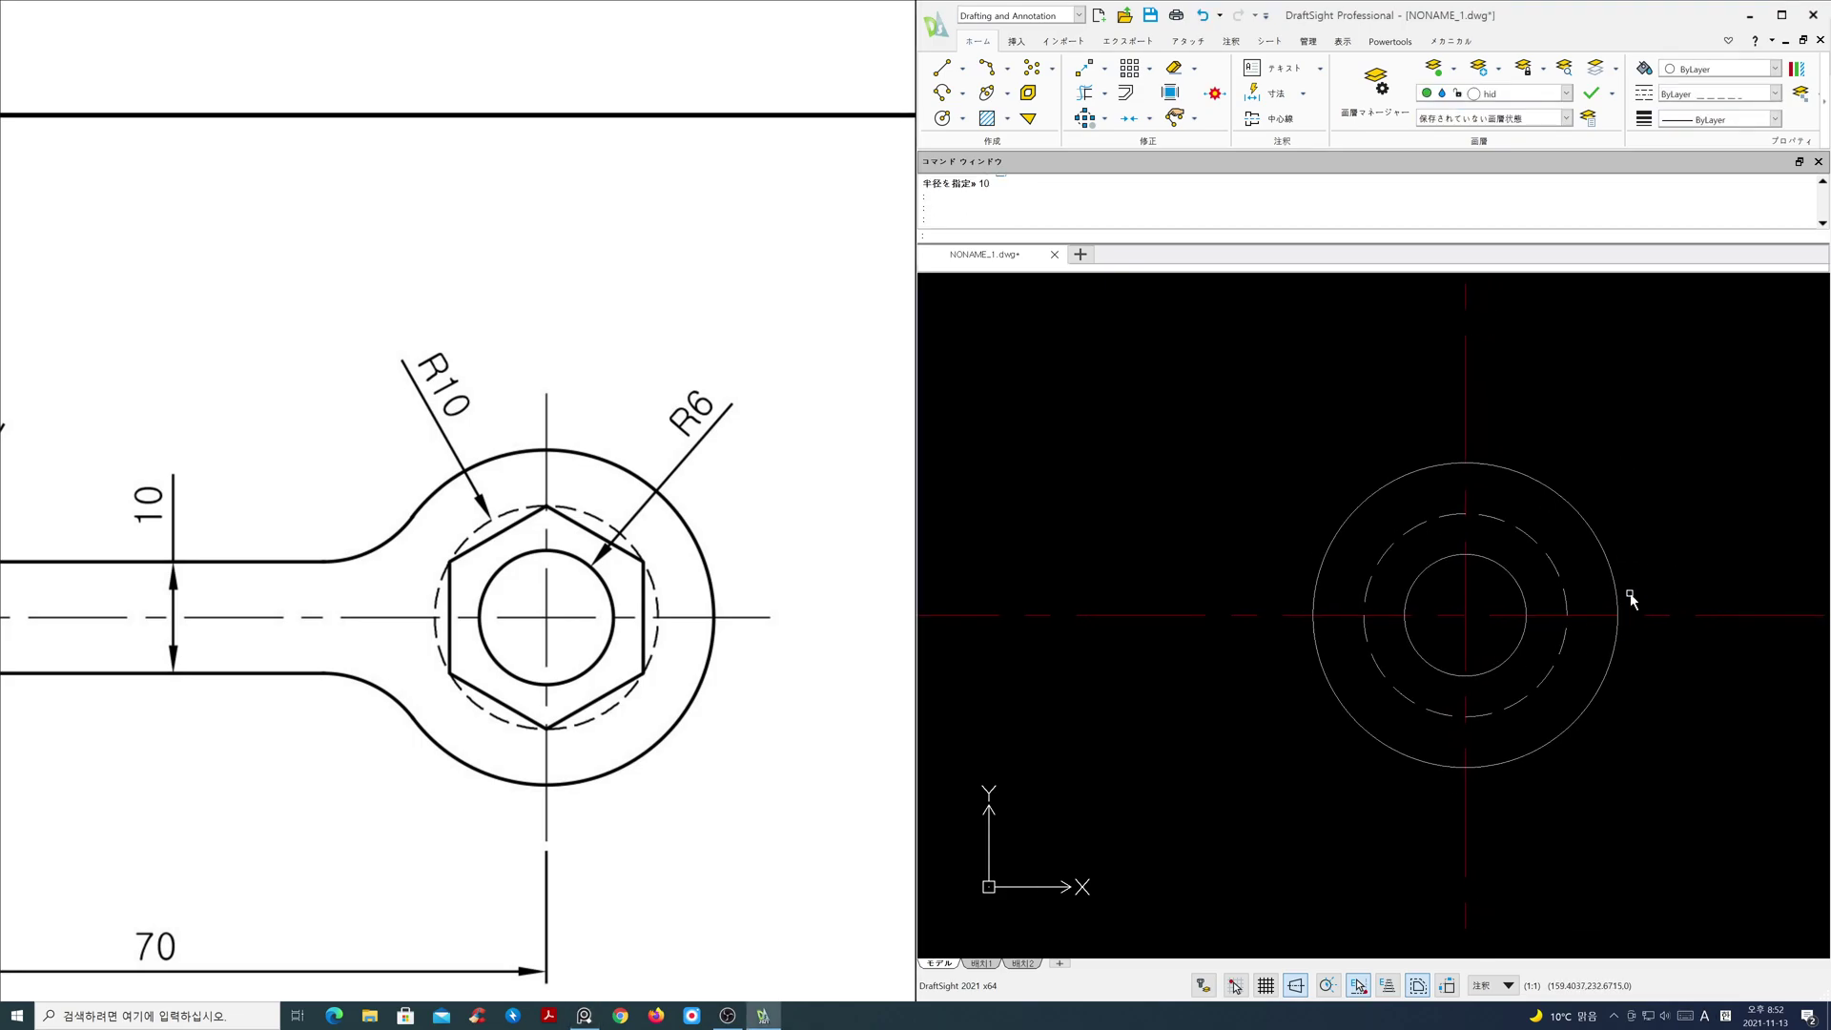
pyautogui.click(1565, 95)
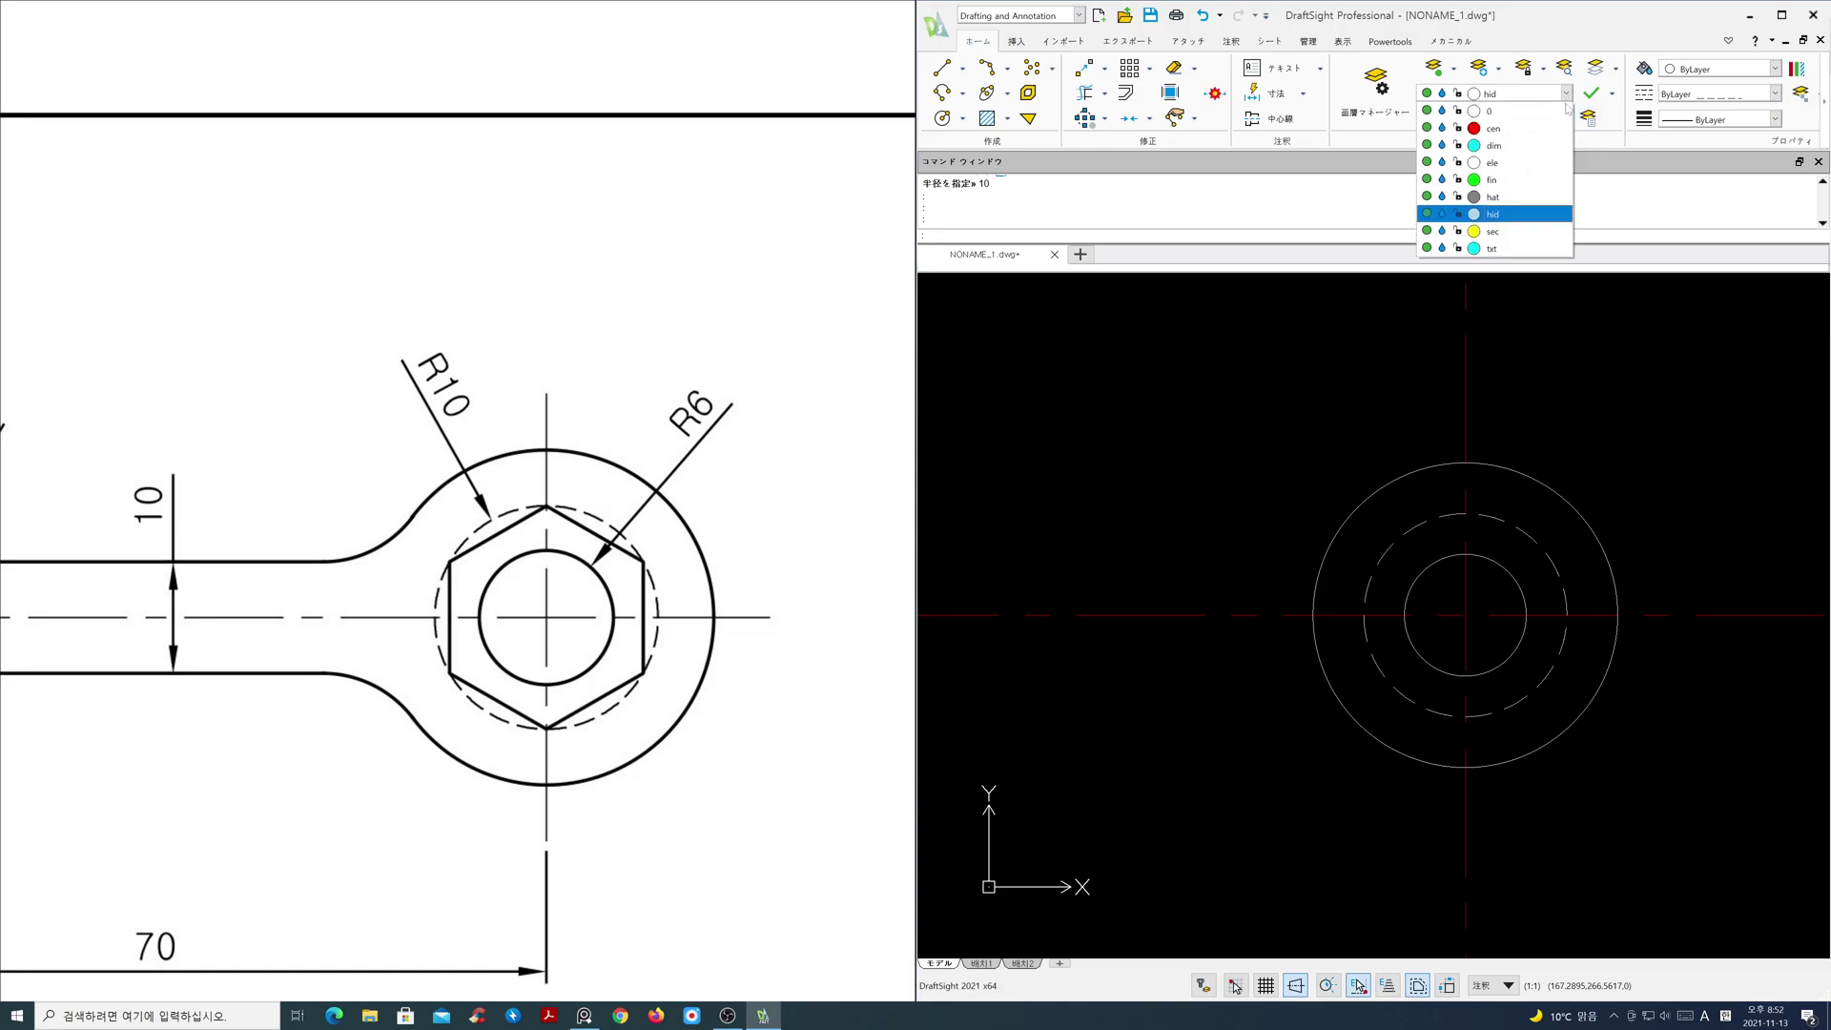
pyautogui.click(1554, 165)
pyautogui.write('po')
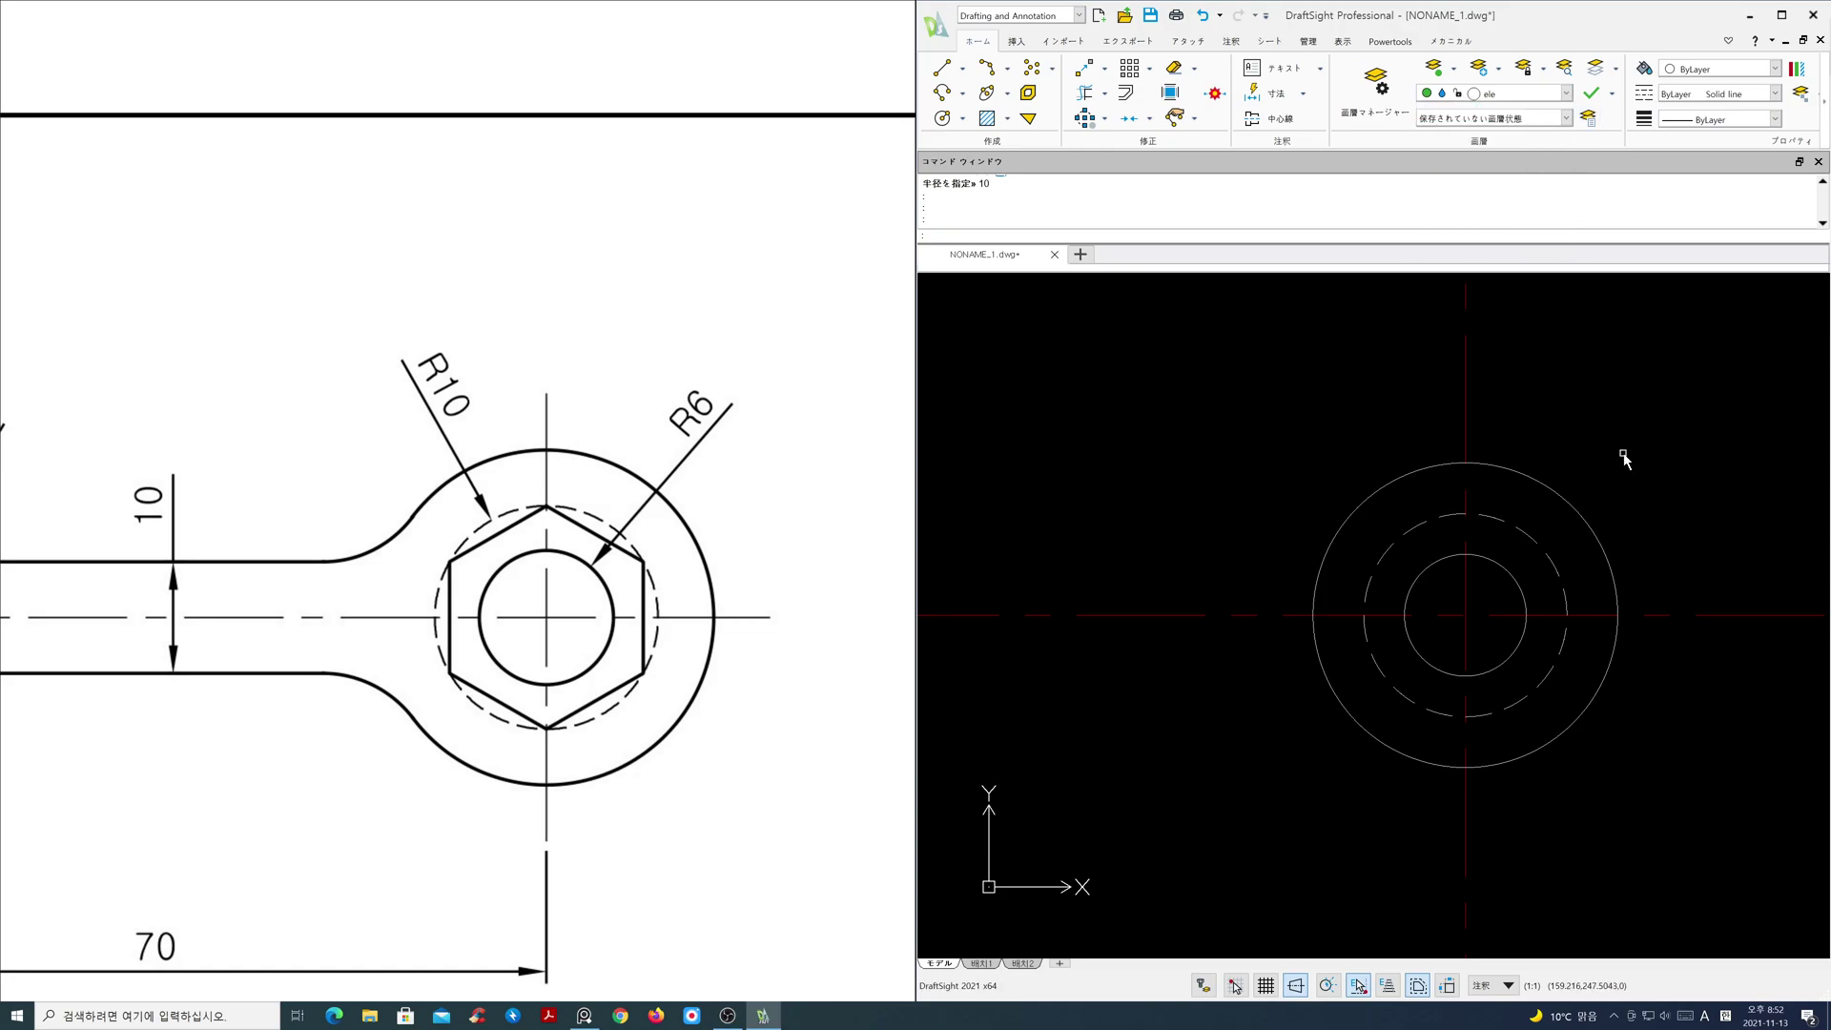
pyautogui.write('l')
pyautogui.press('Return')
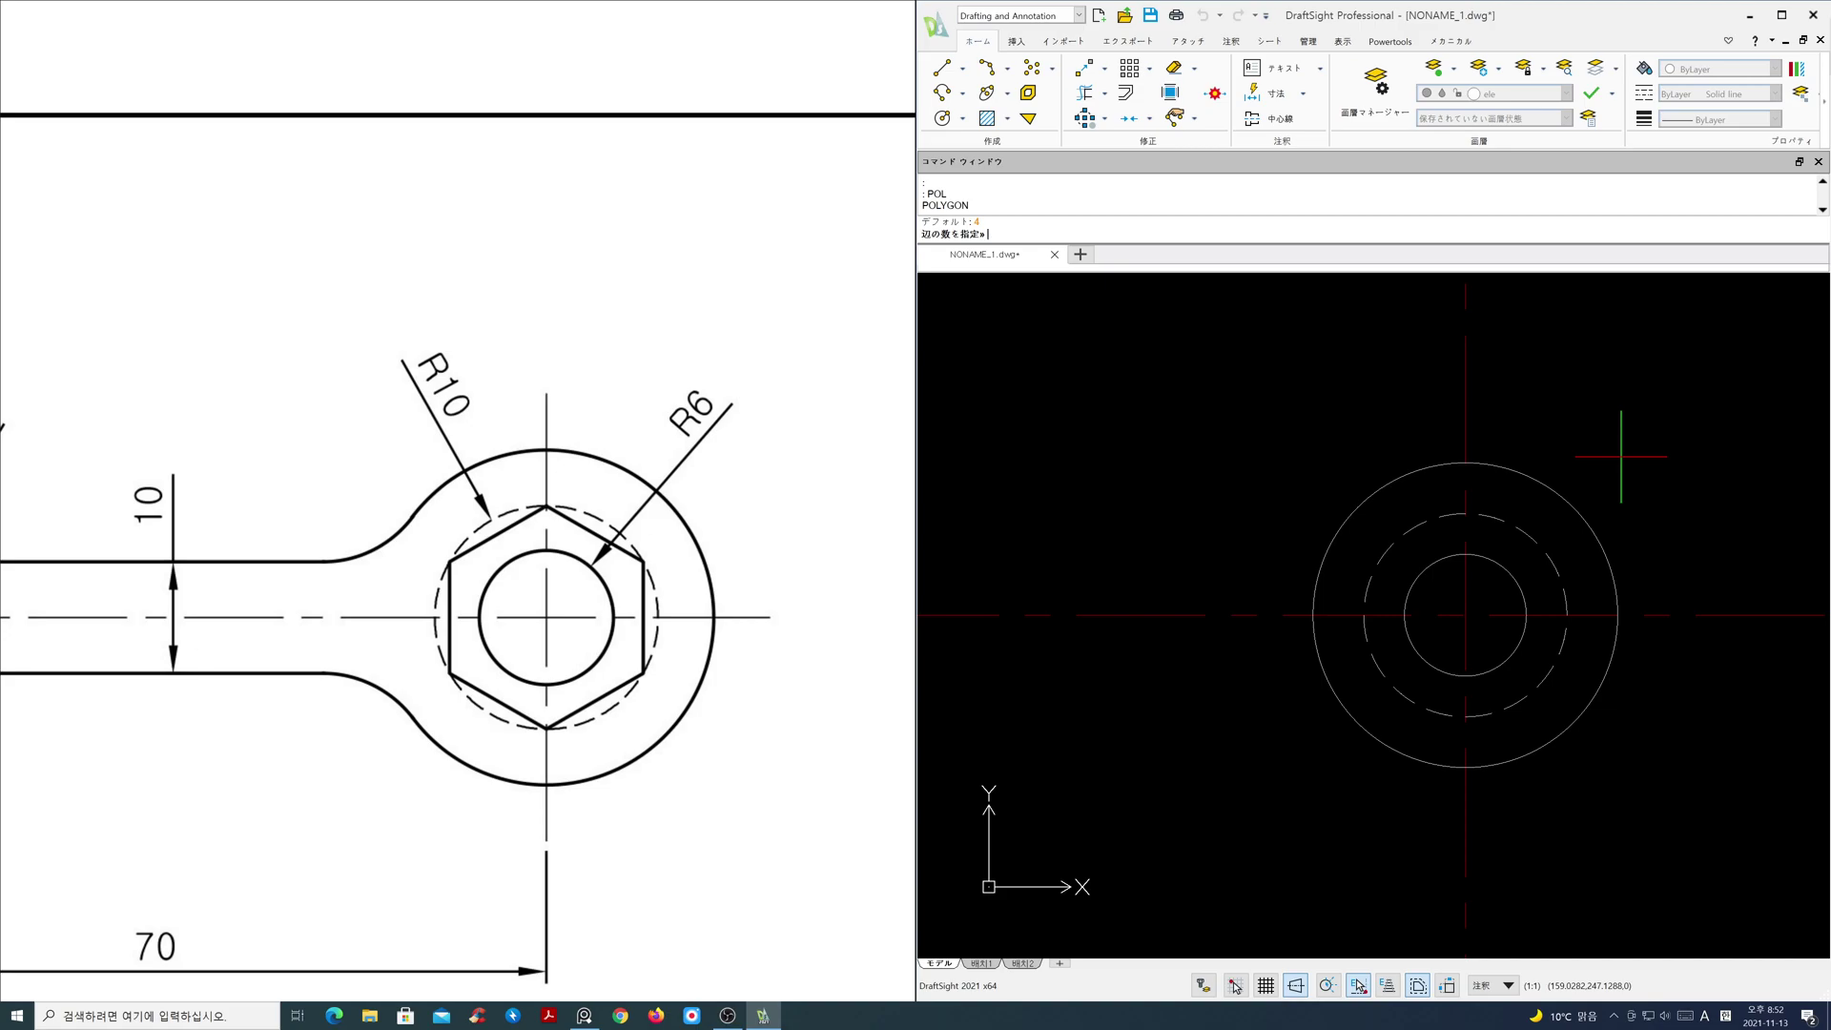
pyautogui.write('6')
pyautogui.press('Return')
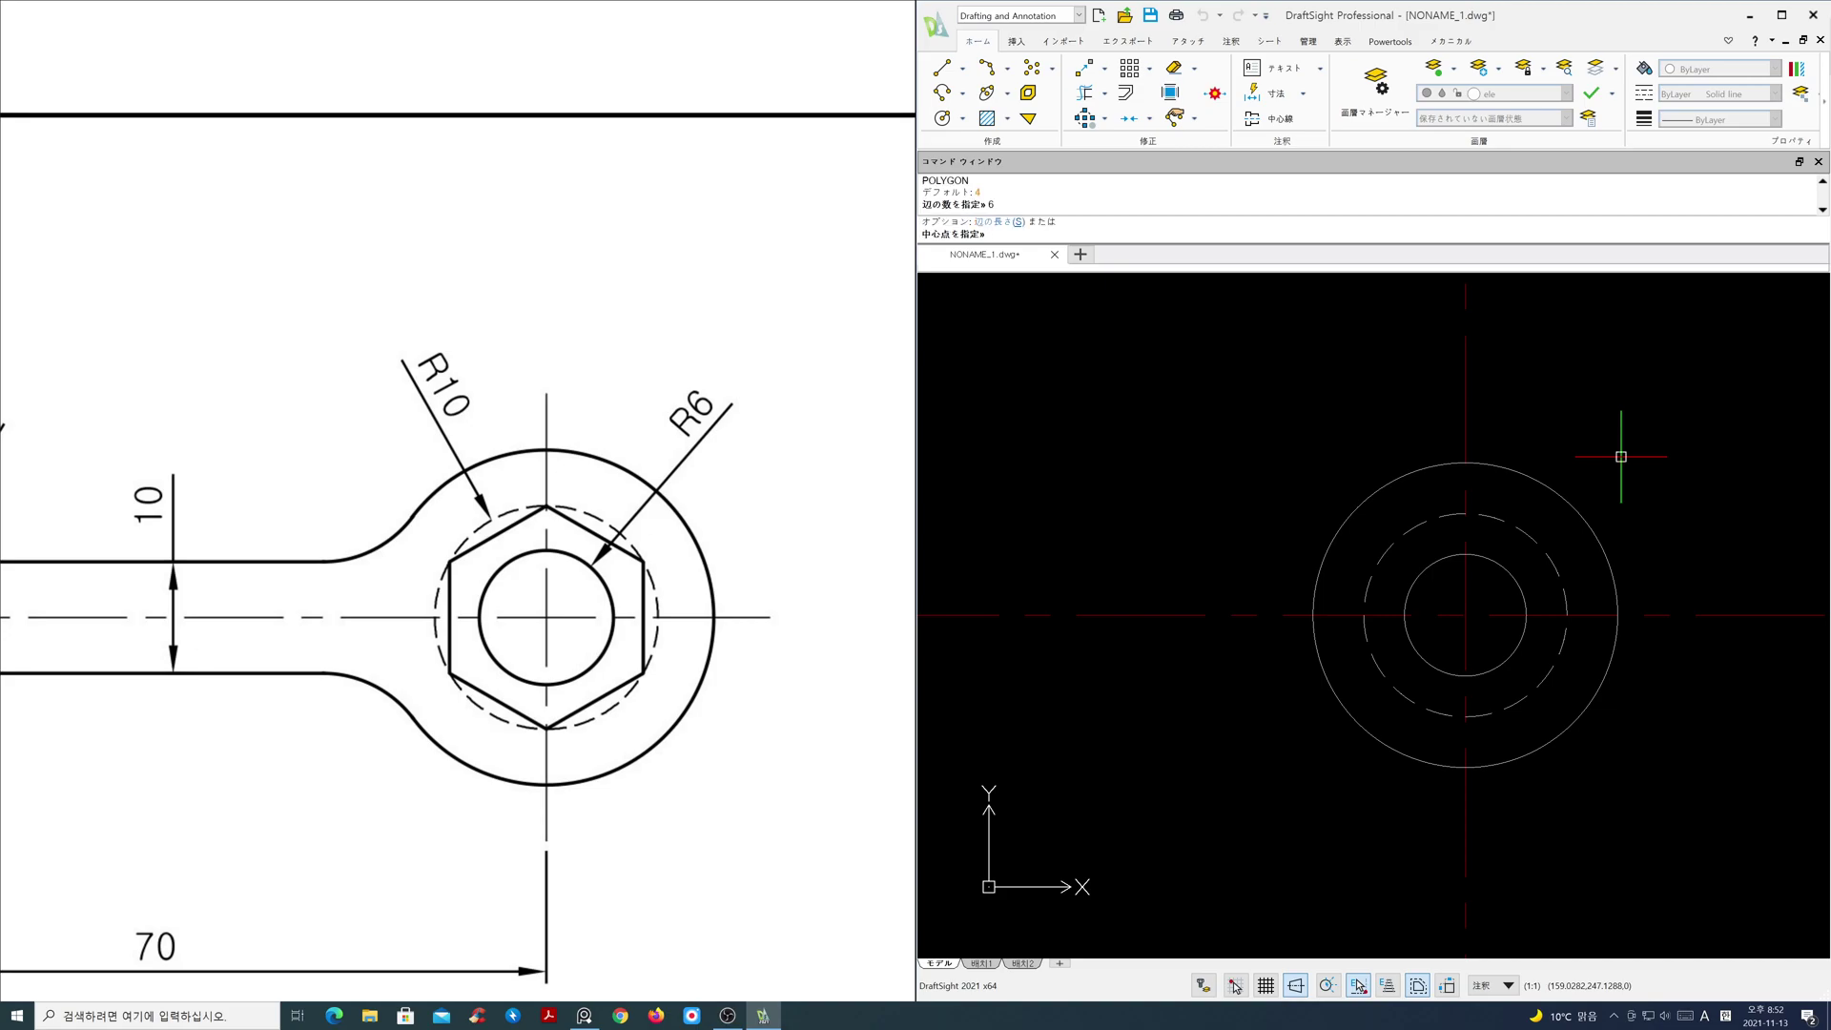
pyautogui.click(1463, 617)
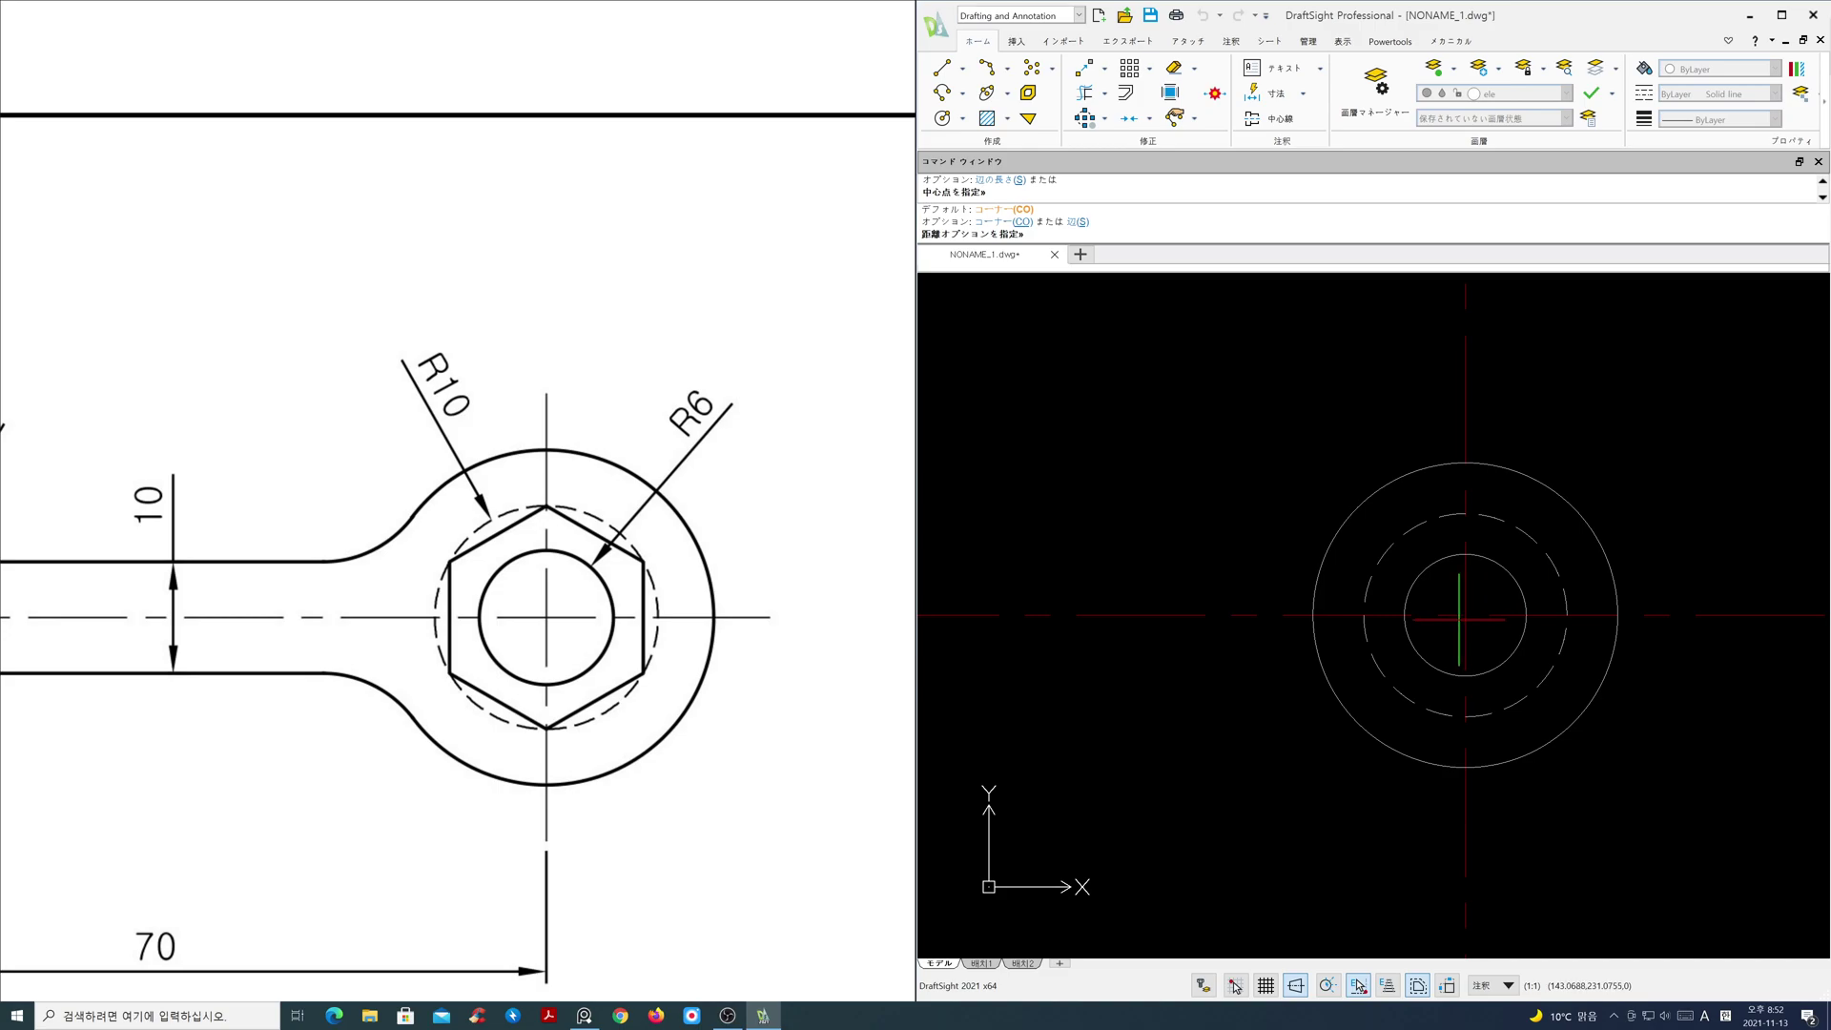
pyautogui.press('Return')
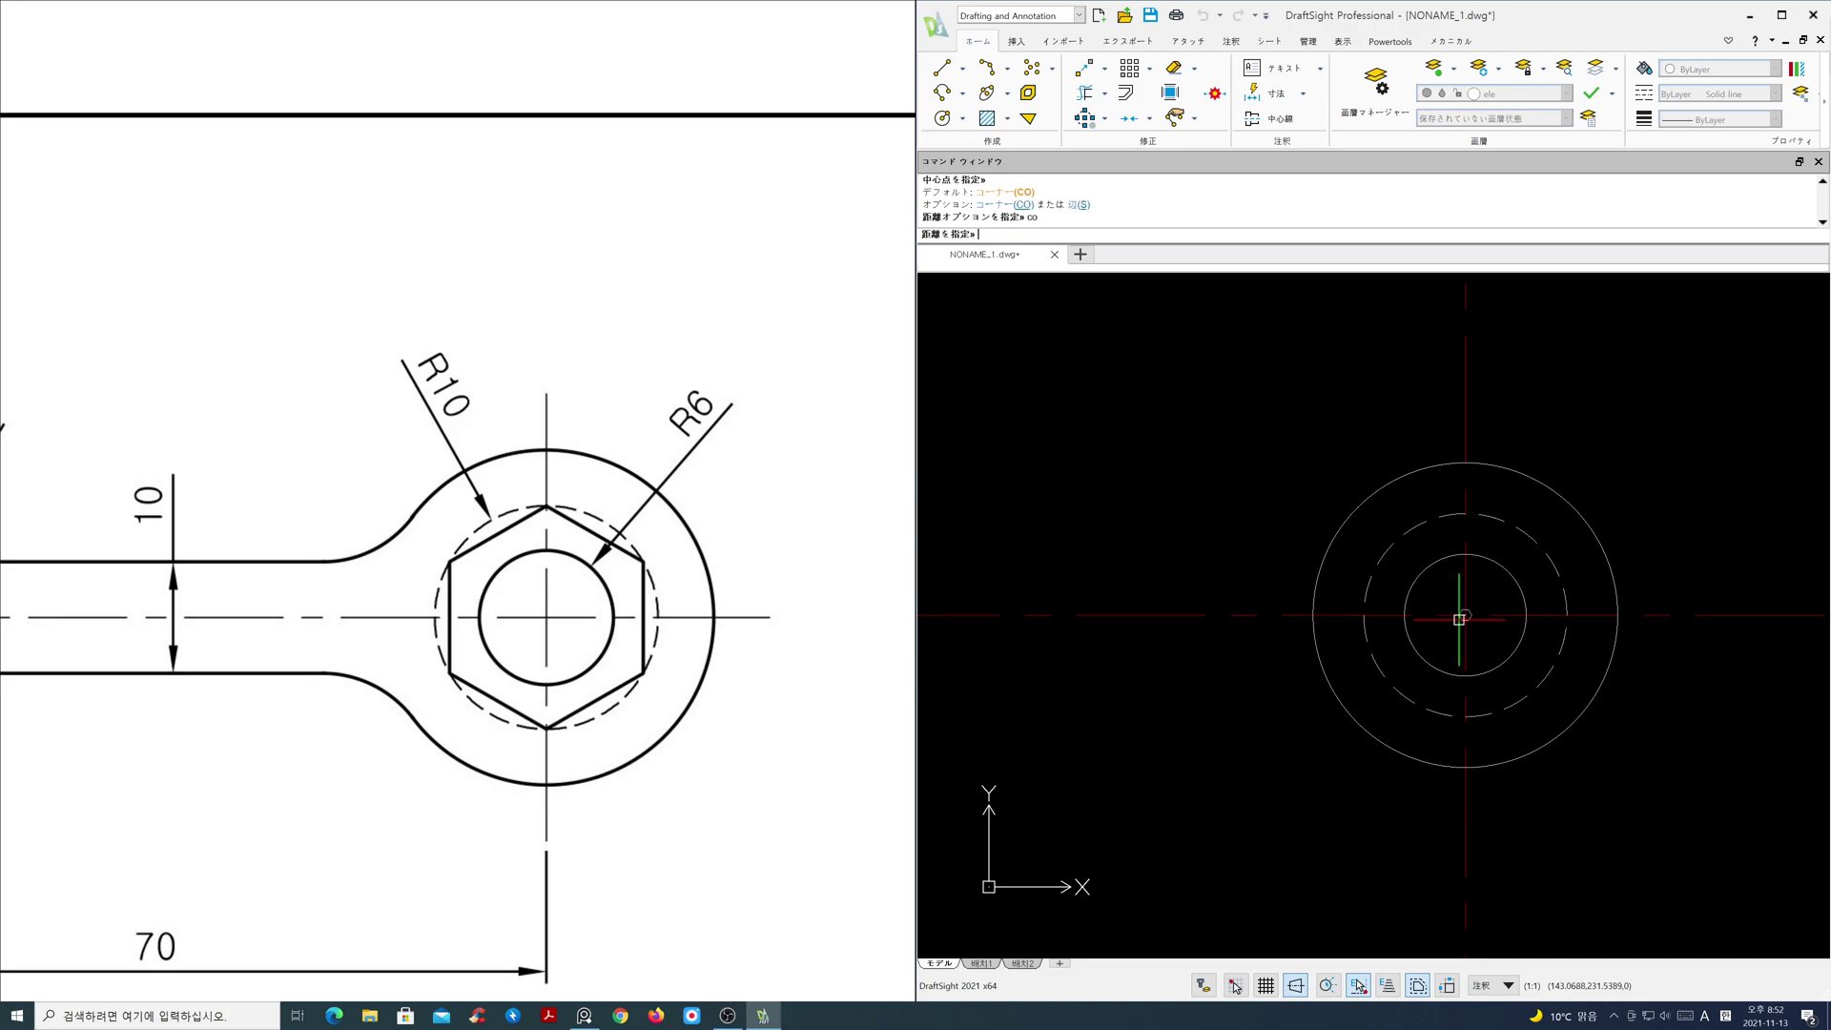
pyautogui.click(1461, 512)
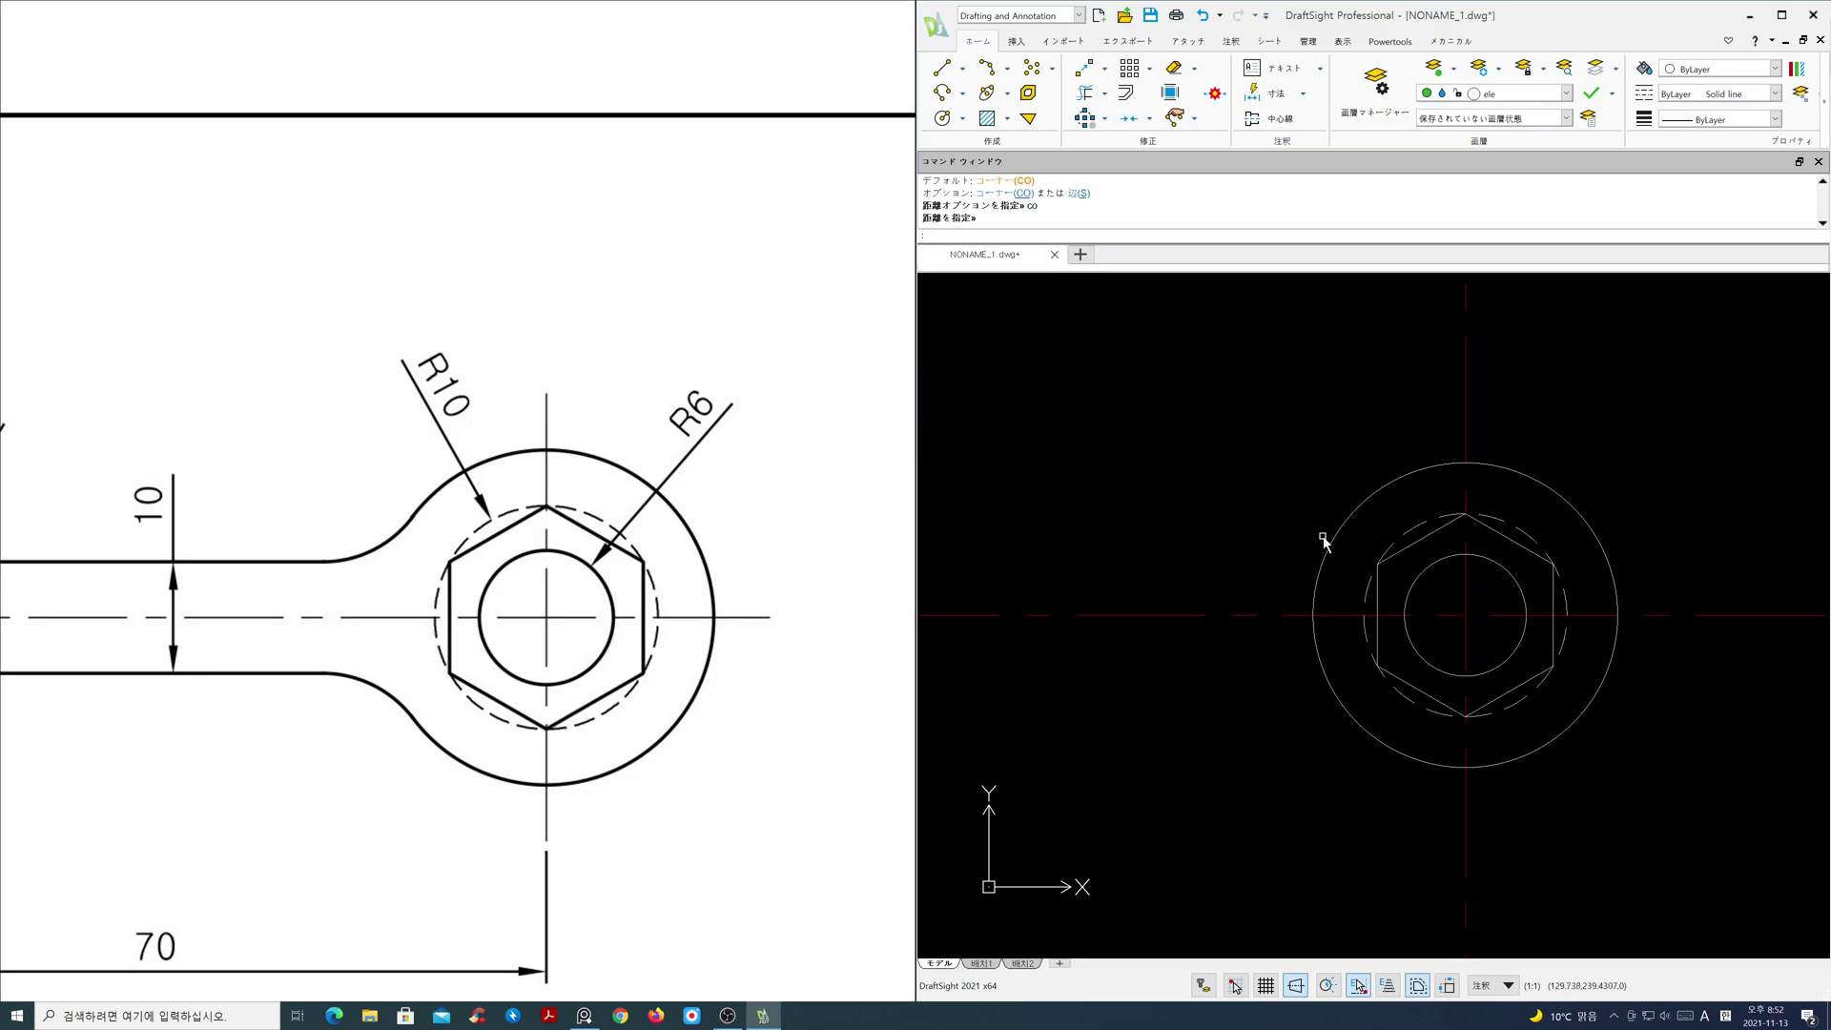
# - Copy the three circles and the hexagon from the right centre-line intersection to the left one
pyautogui.scroll(-5, 586, 606)
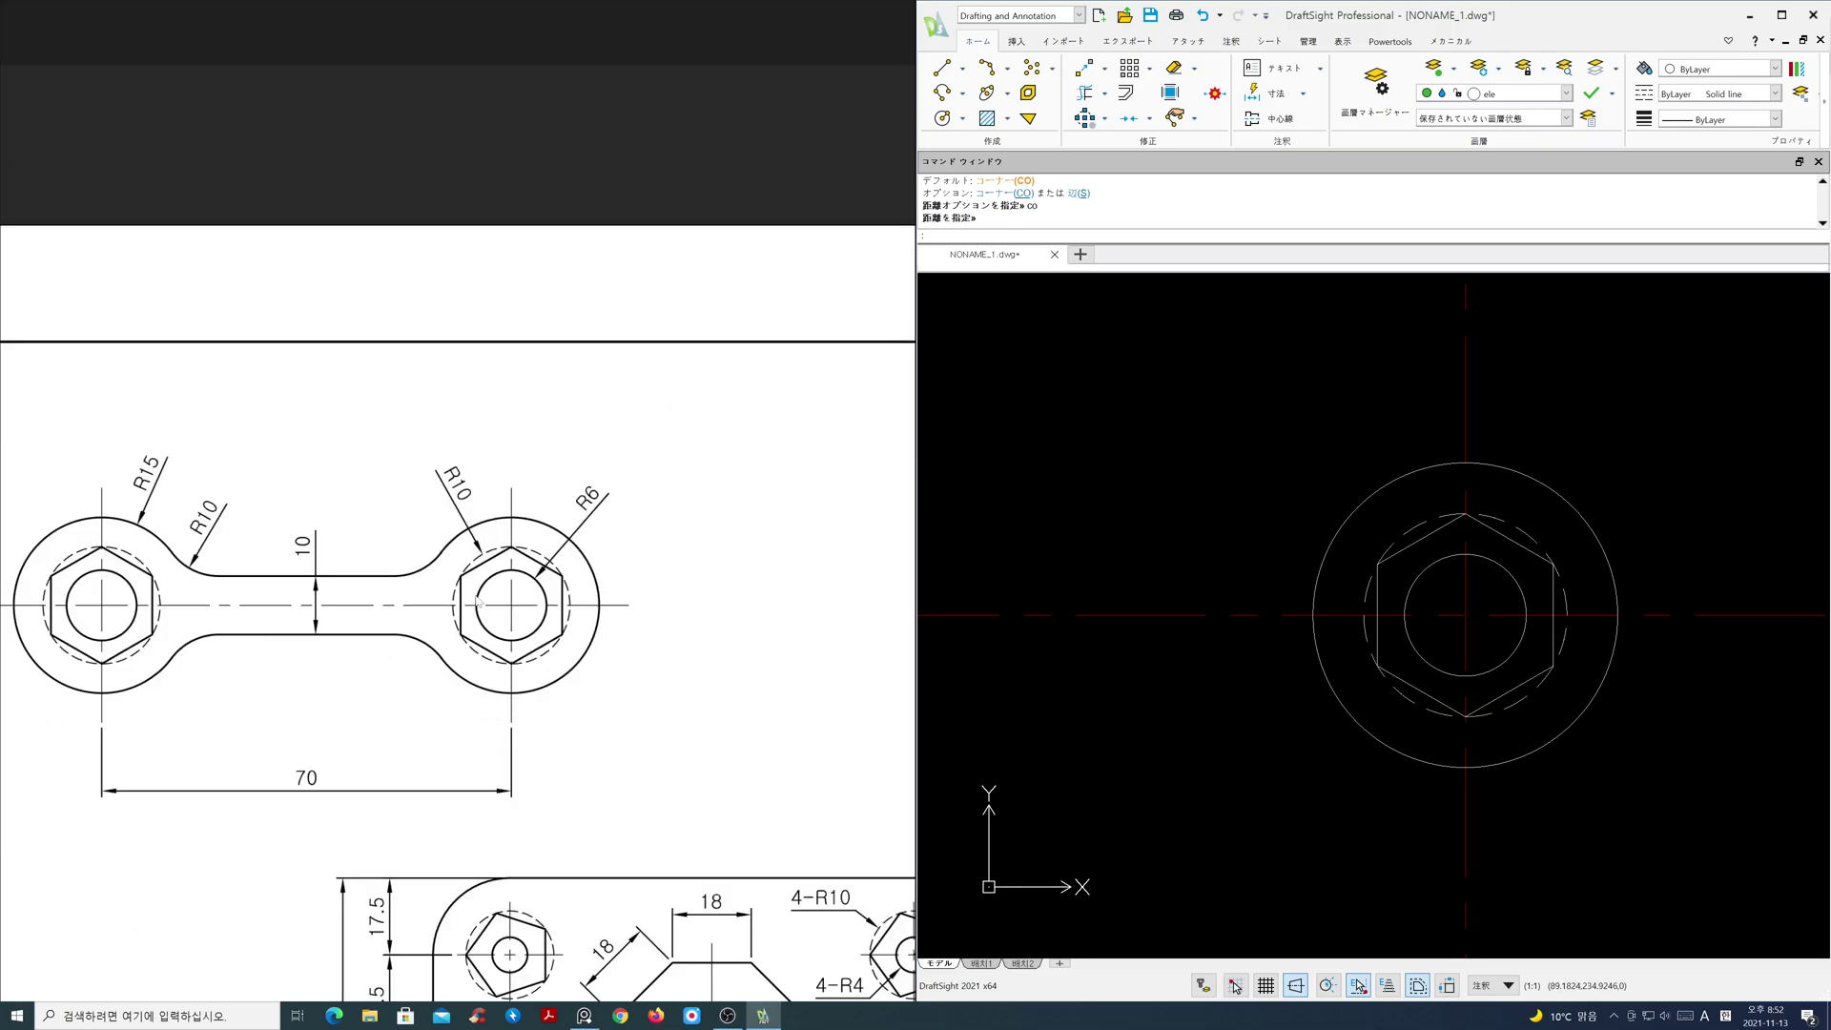
pyautogui.scroll(-2, 1330, 626)
pyautogui.moveTo(1333, 629); pyautogui.dragTo(1586, 614, button='middle')
pyautogui.press('Escape')
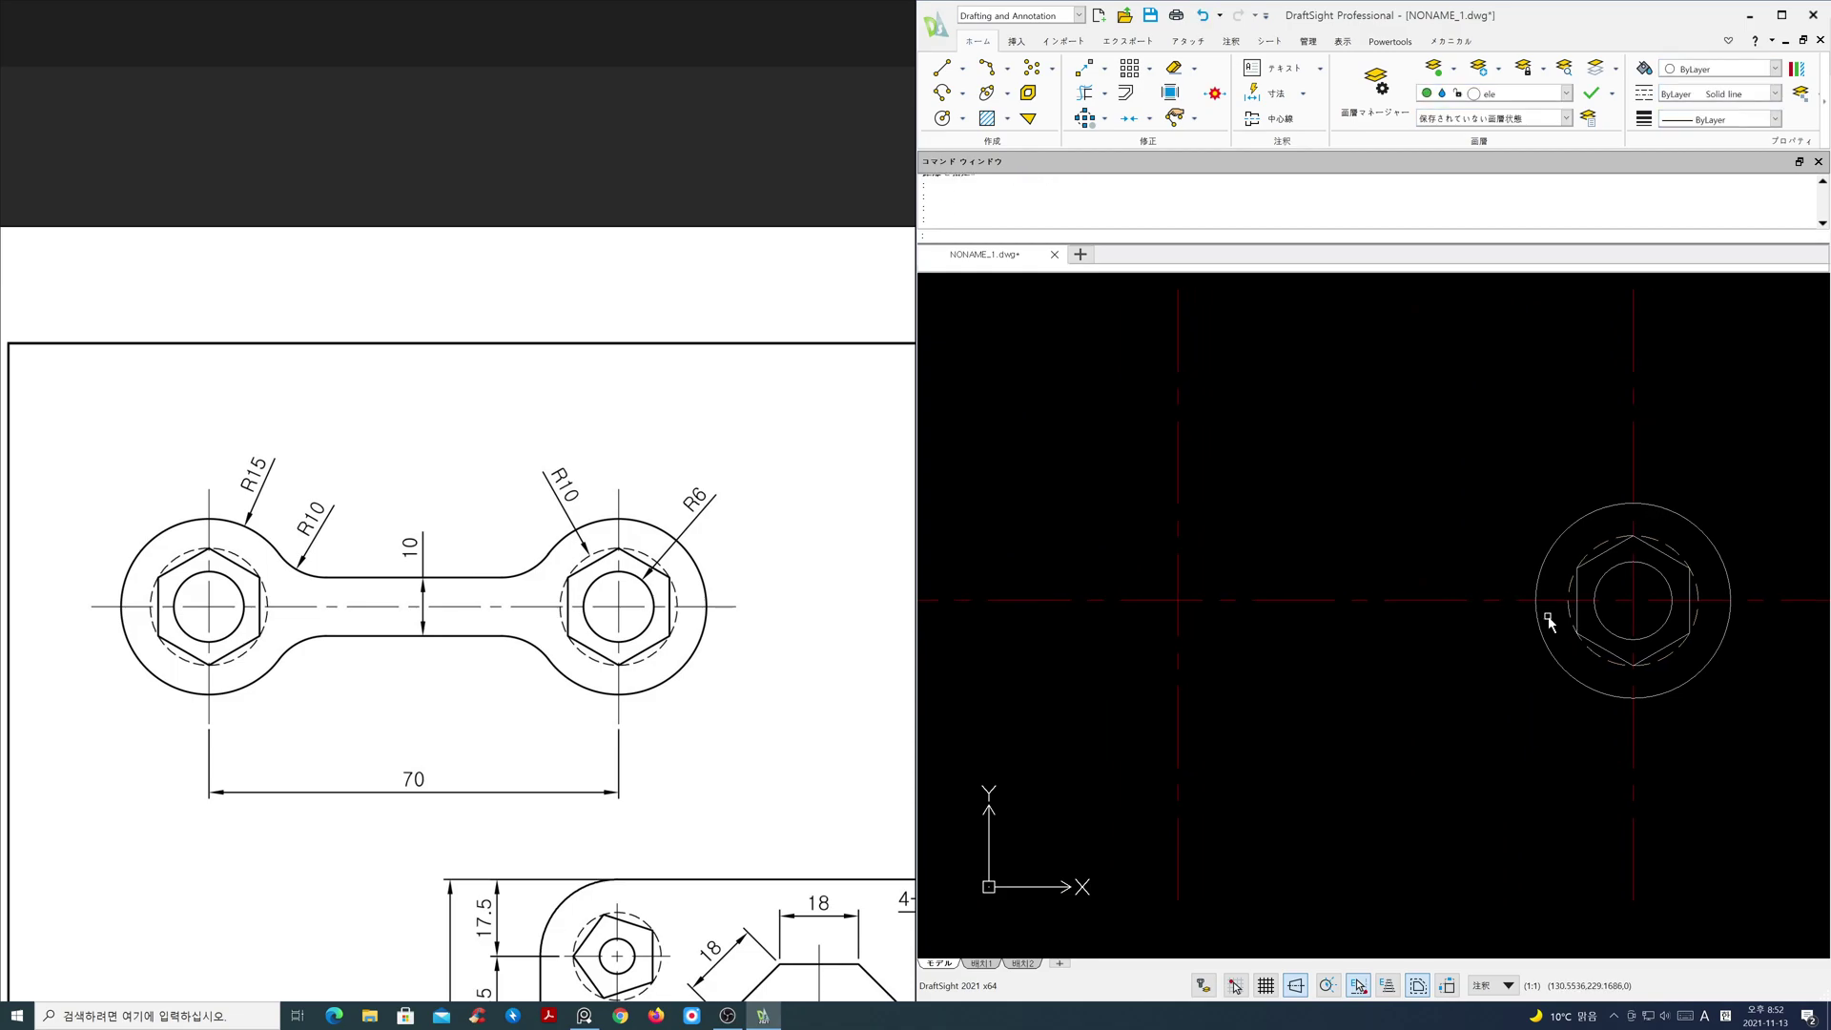
pyautogui.write('cp')
pyautogui.press('Return')
pyautogui.click(1505, 484)
pyautogui.click(1779, 733)
pyautogui.press('Return')
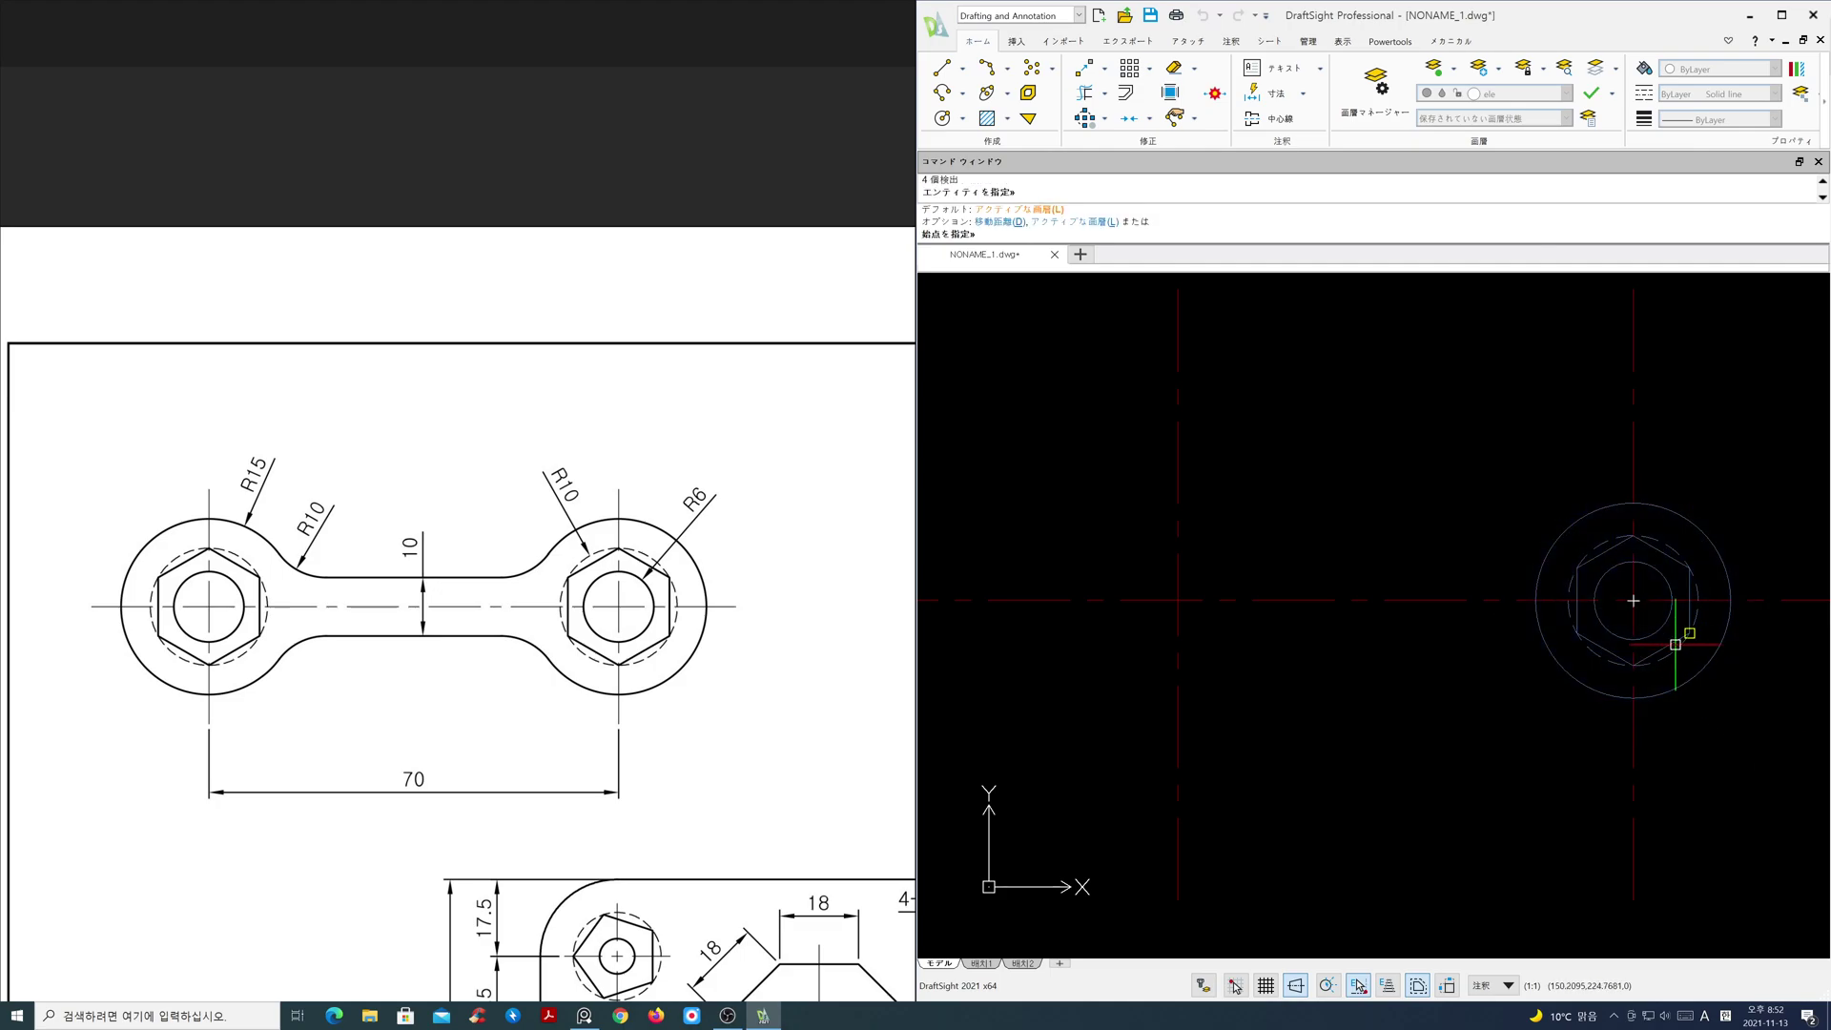
pyautogui.click(1633, 600)
pyautogui.click(1178, 600)
pyautogui.press('Return')
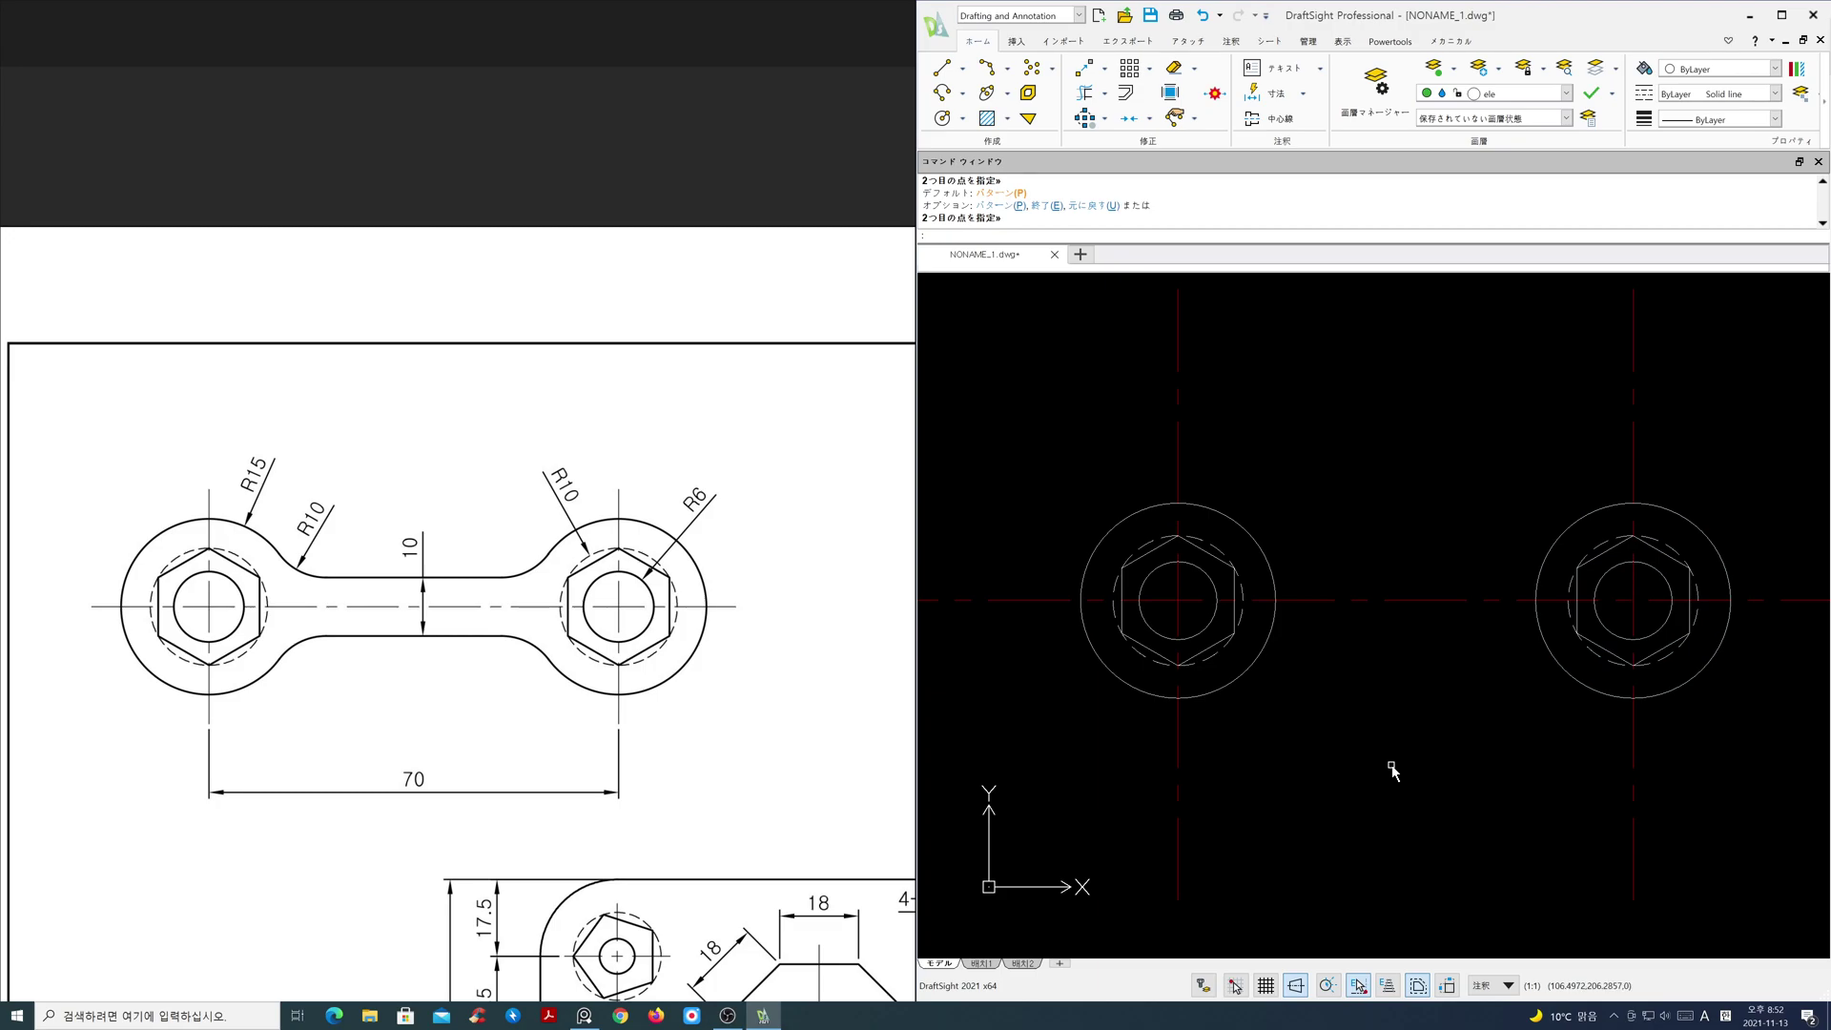
# - Offset the horizontal centre line by 5 to both sides, placing the two new lines on the active layer
pyautogui.write('o')
pyautogui.press('Return')
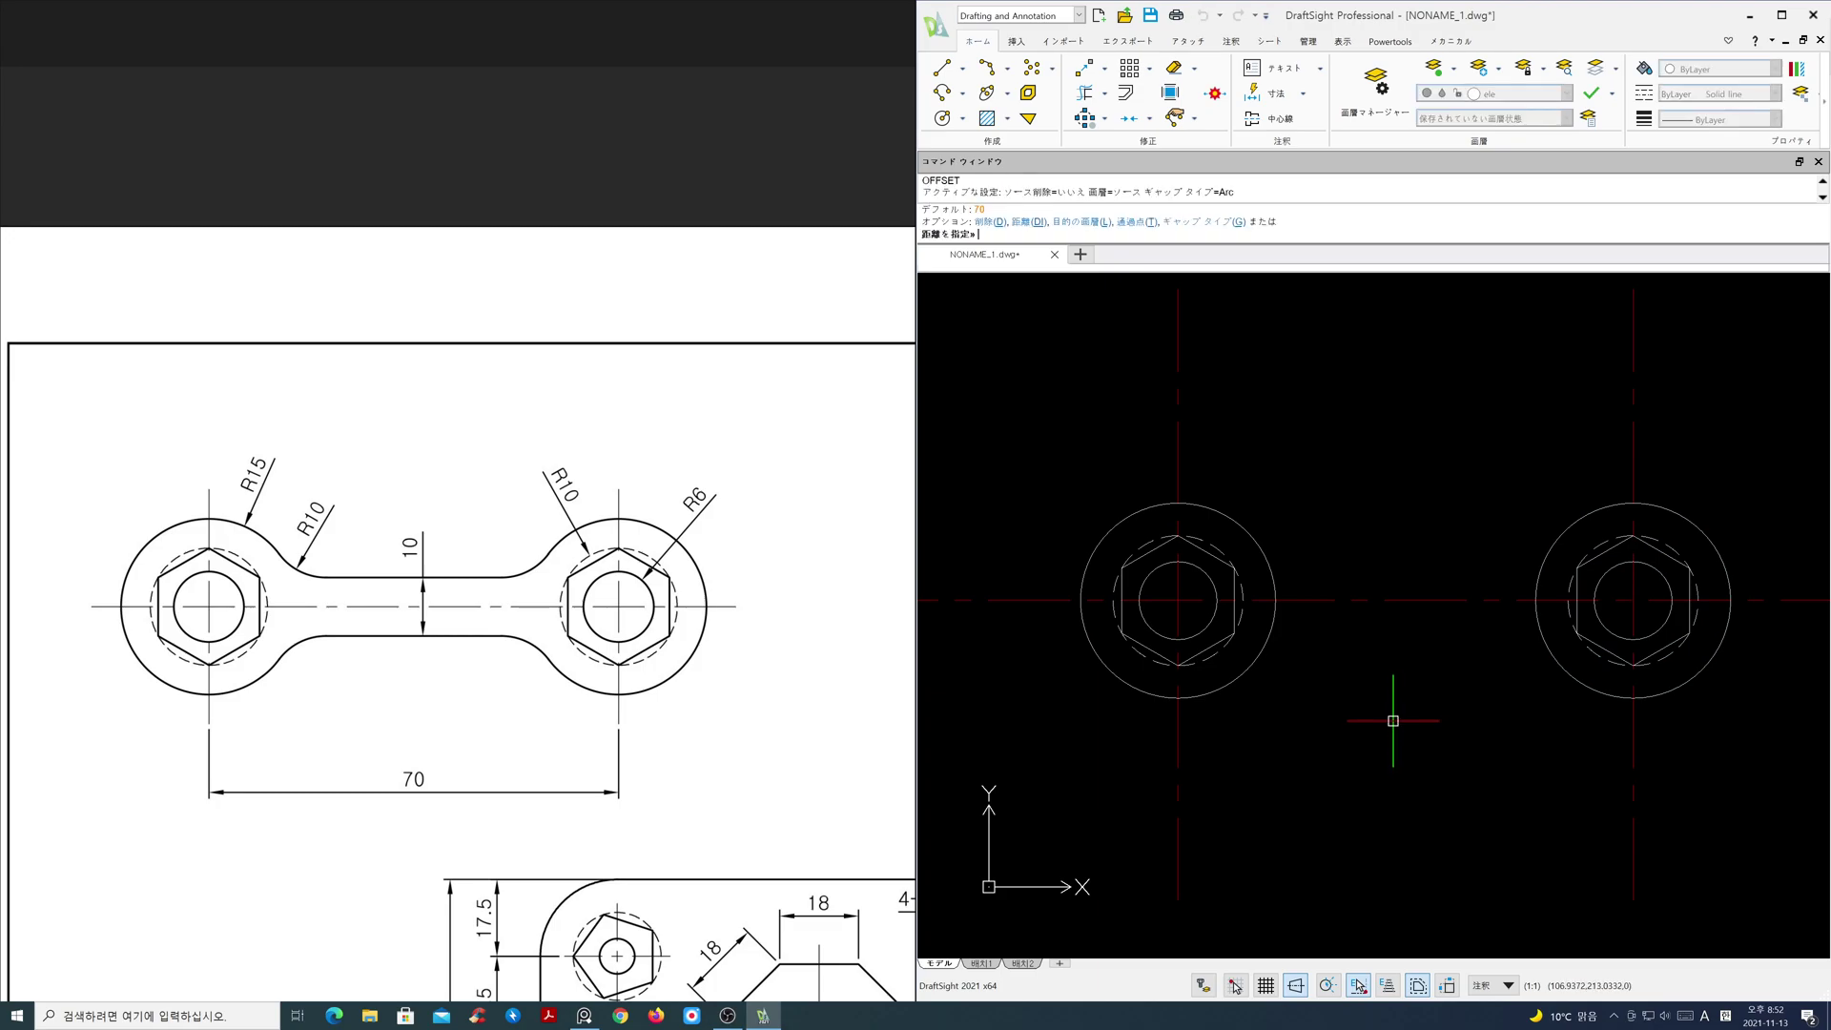
pyautogui.write('l')
pyautogui.press('Return')
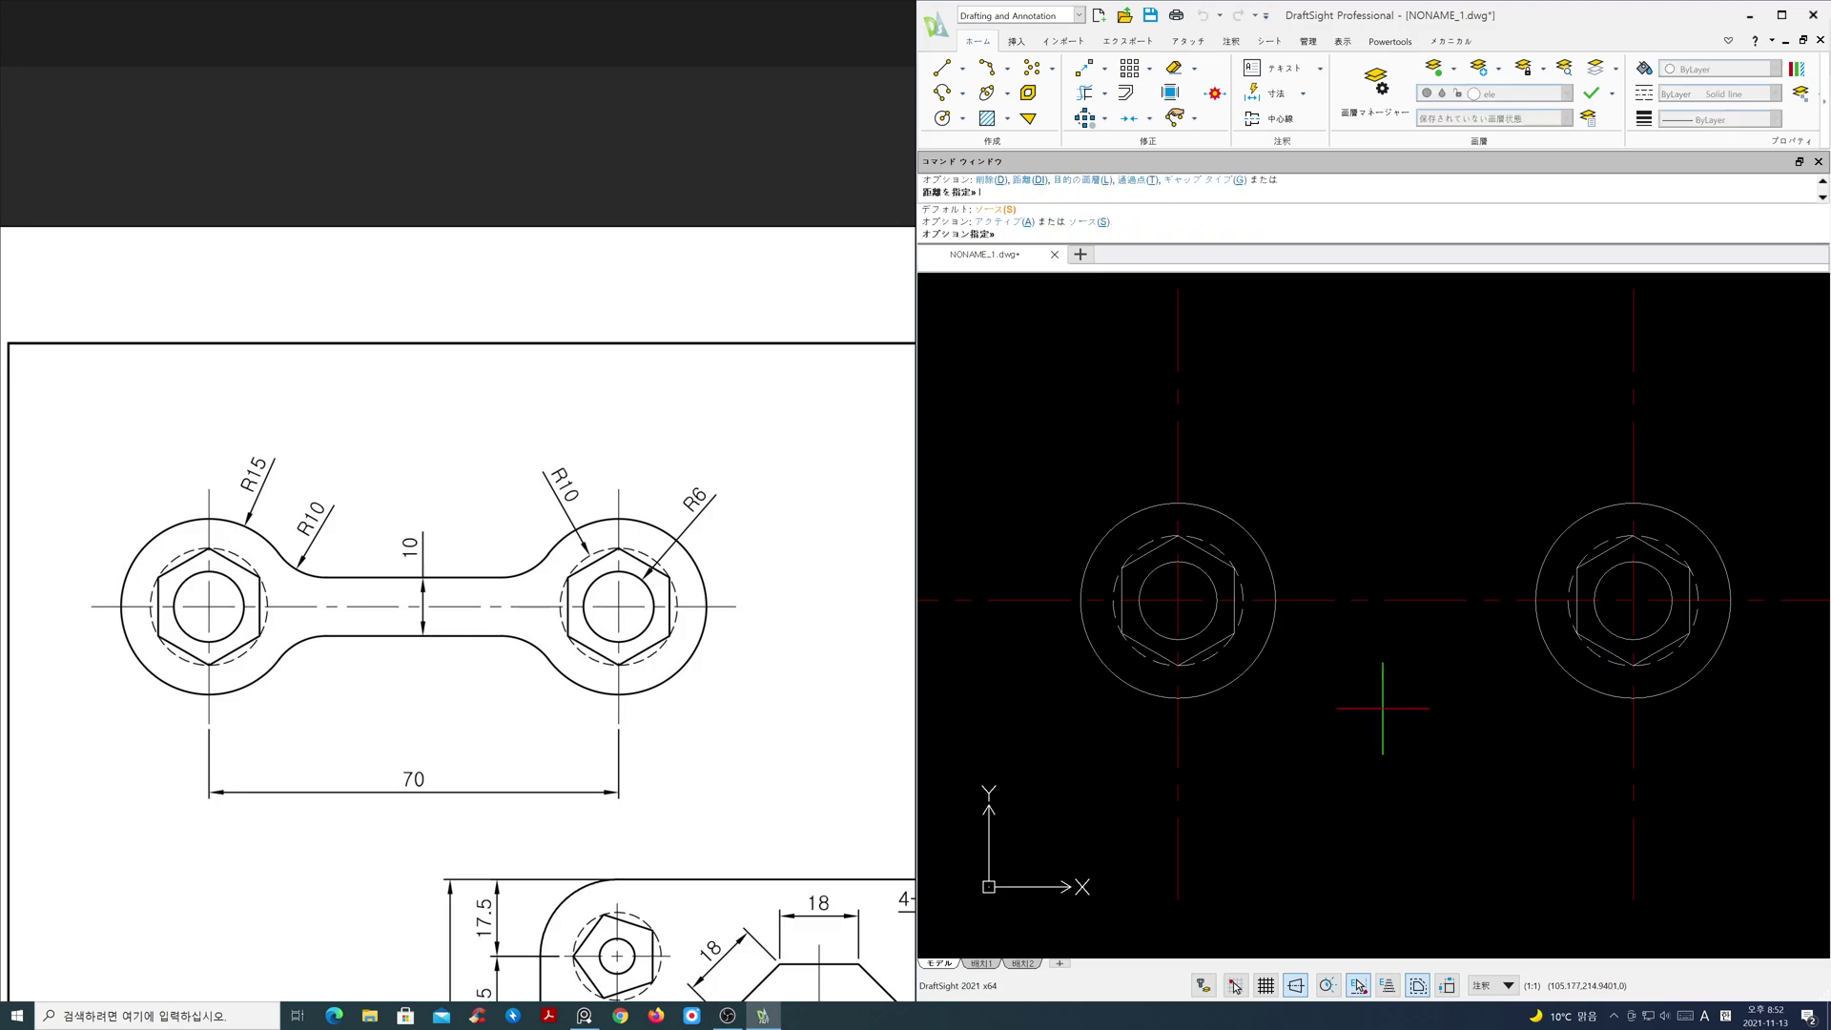
pyautogui.write('a')
pyautogui.press('Return')
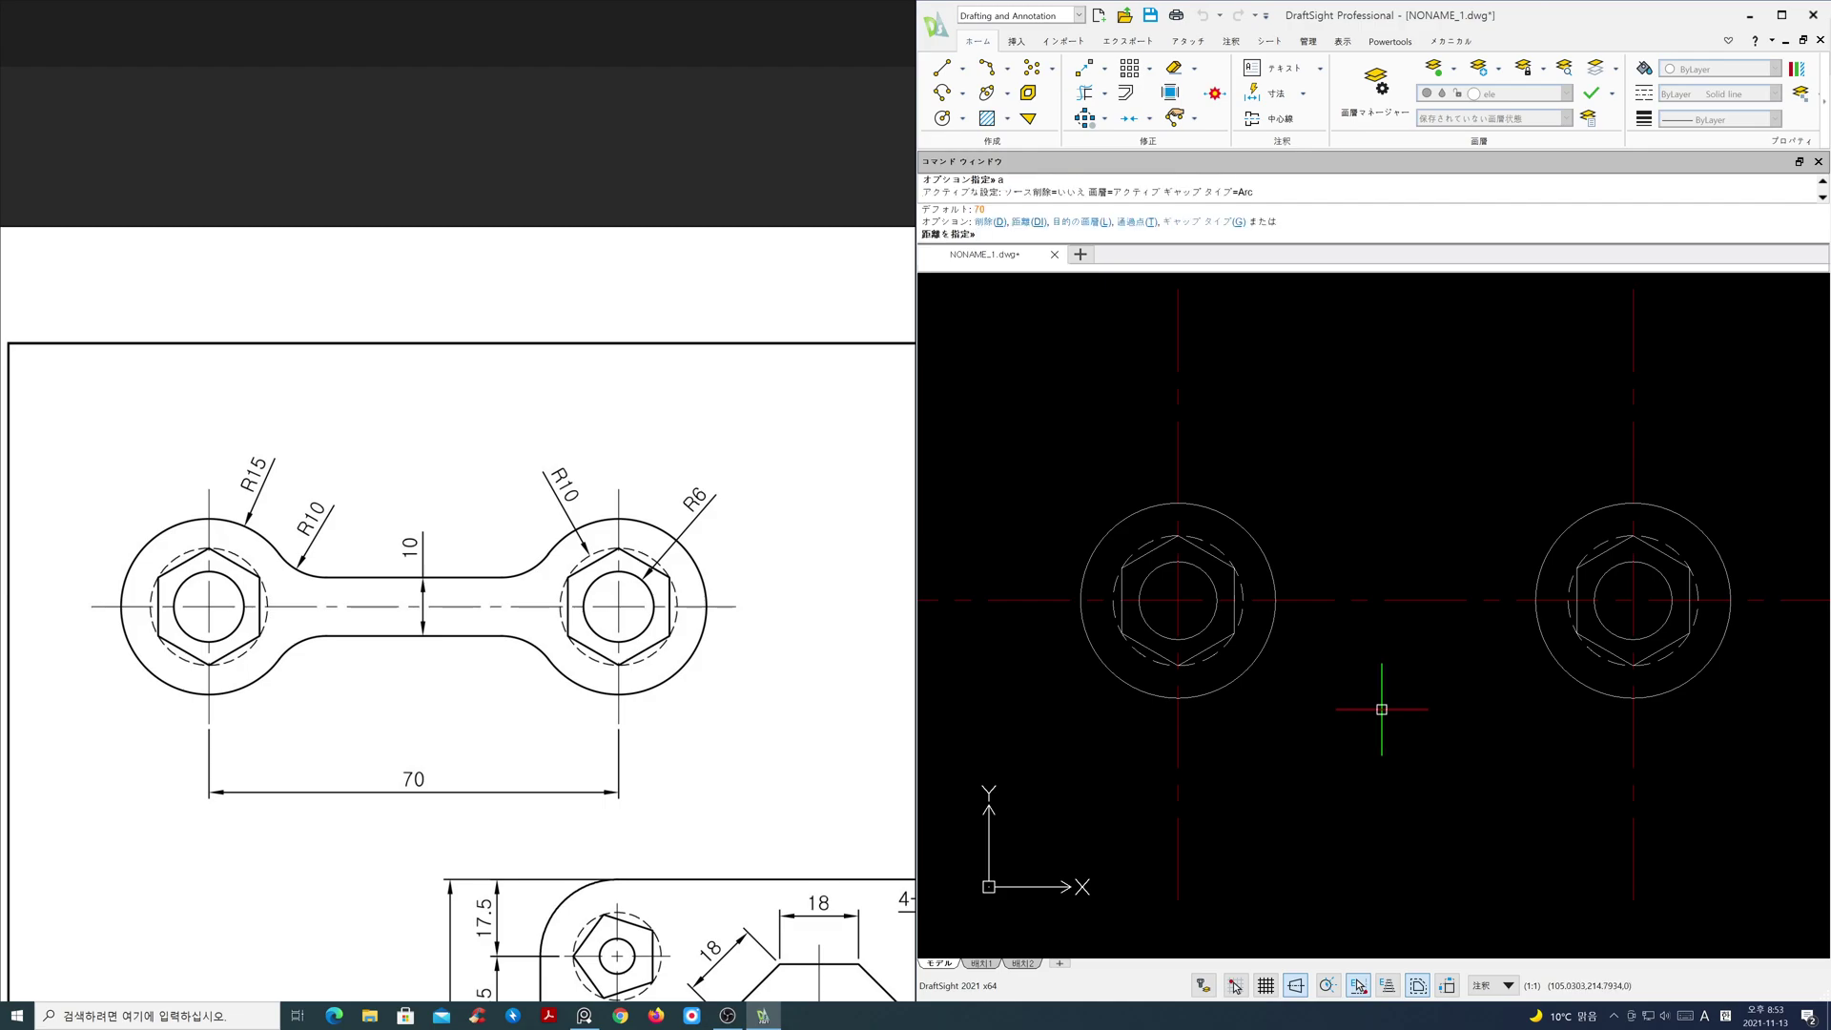
pyautogui.write('5')
pyautogui.press('Return')
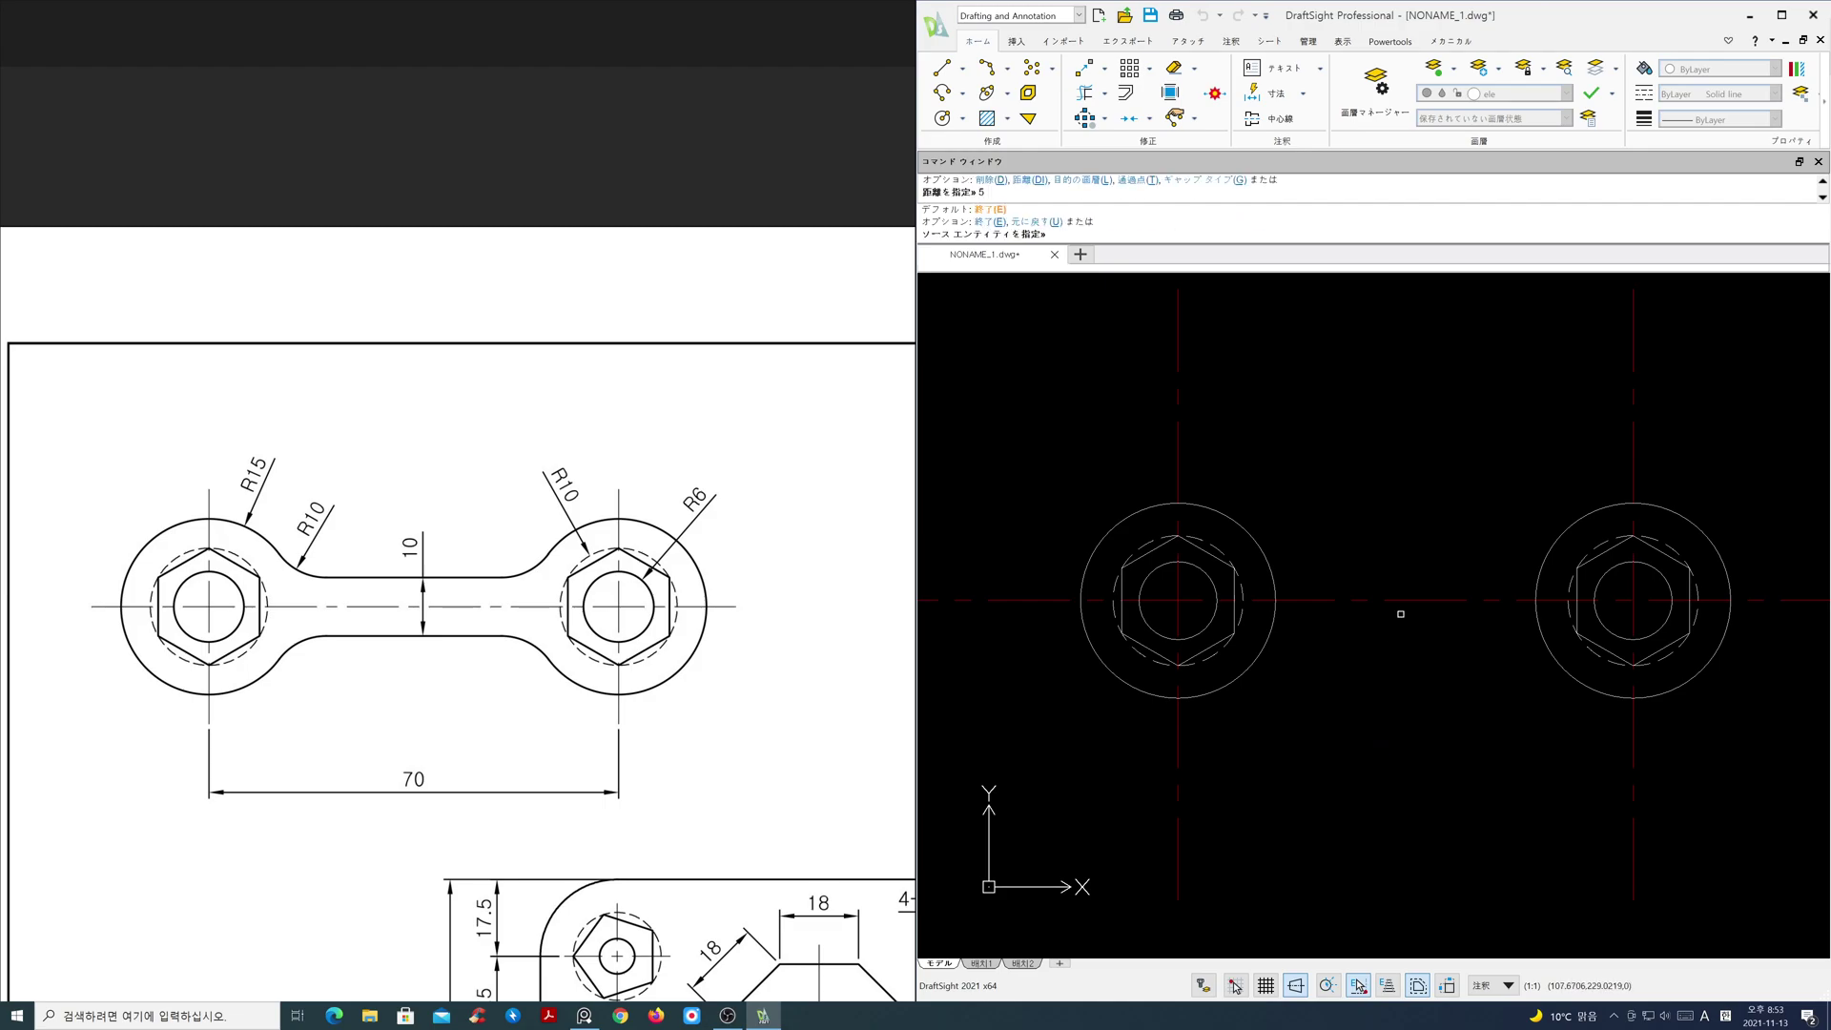
pyautogui.click(1401, 600)
pyautogui.click(1402, 595)
pyautogui.click(1407, 603)
pyautogui.click(1412, 649)
pyautogui.press('Return')
# - Fillet the lower bar line to both outer circles with radius 10, using the multiple option
pyautogui.write('f')
pyautogui.press('Return')
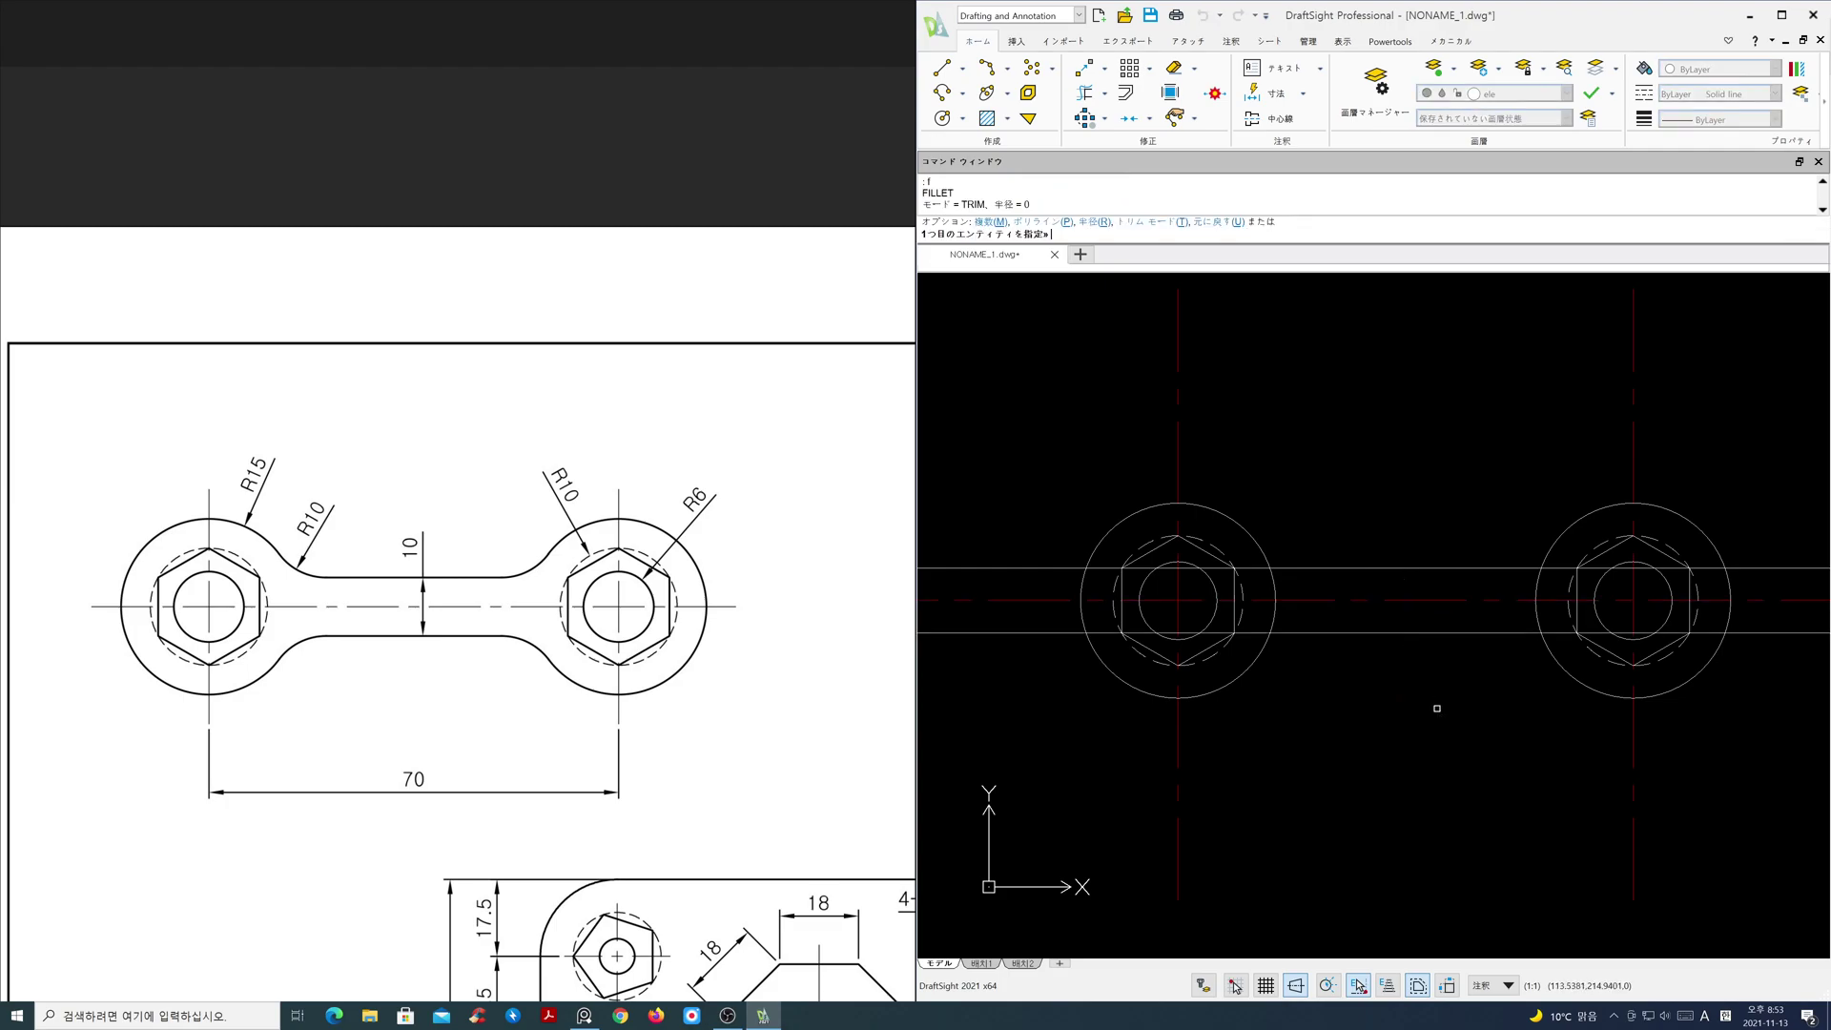
pyautogui.write('m')
pyautogui.press('Return')
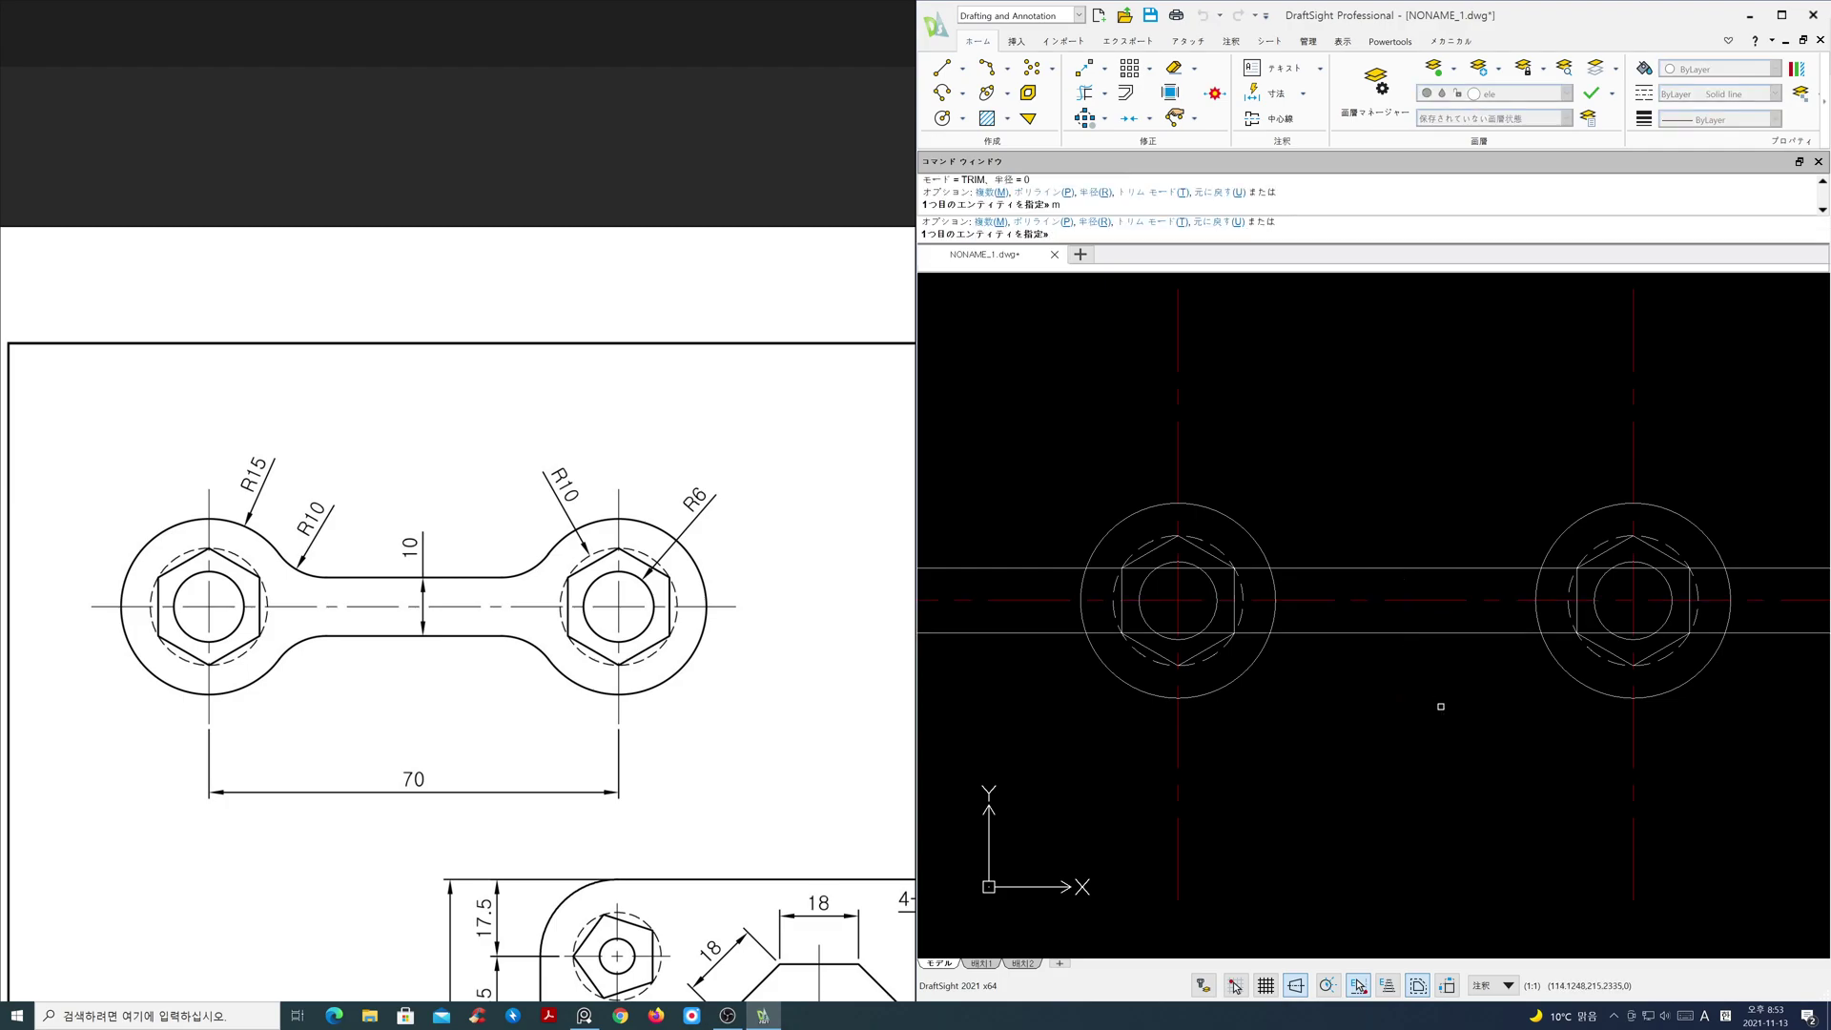
pyautogui.write('r')
pyautogui.press('Return')
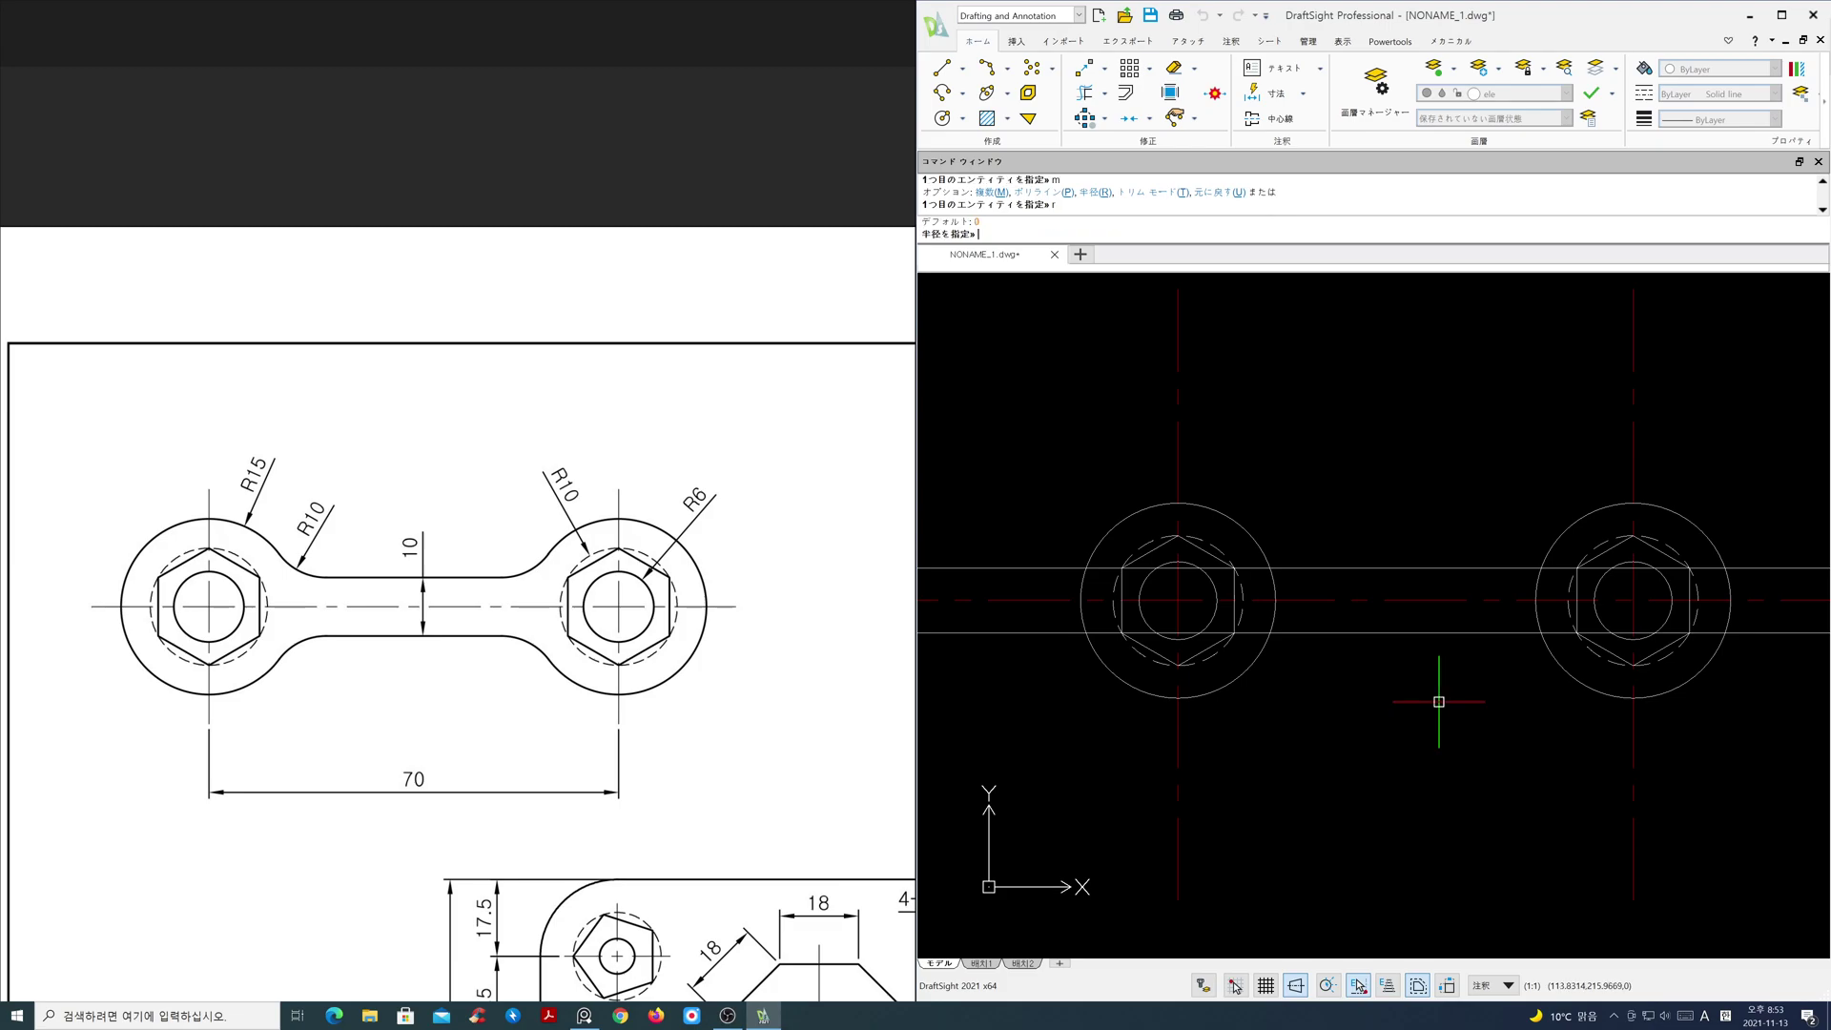
pyautogui.write('10')
pyautogui.press('Return')
pyautogui.click(1547, 649)
pyautogui.click(1509, 634)
pyautogui.click(1297, 634)
pyautogui.click(1261, 654)
# - Fillet the upper bar line to the left and right outer circles with the same radius of 10
pyautogui.click(1292, 568)
pyautogui.click(1263, 548)
pyautogui.click(1532, 568)
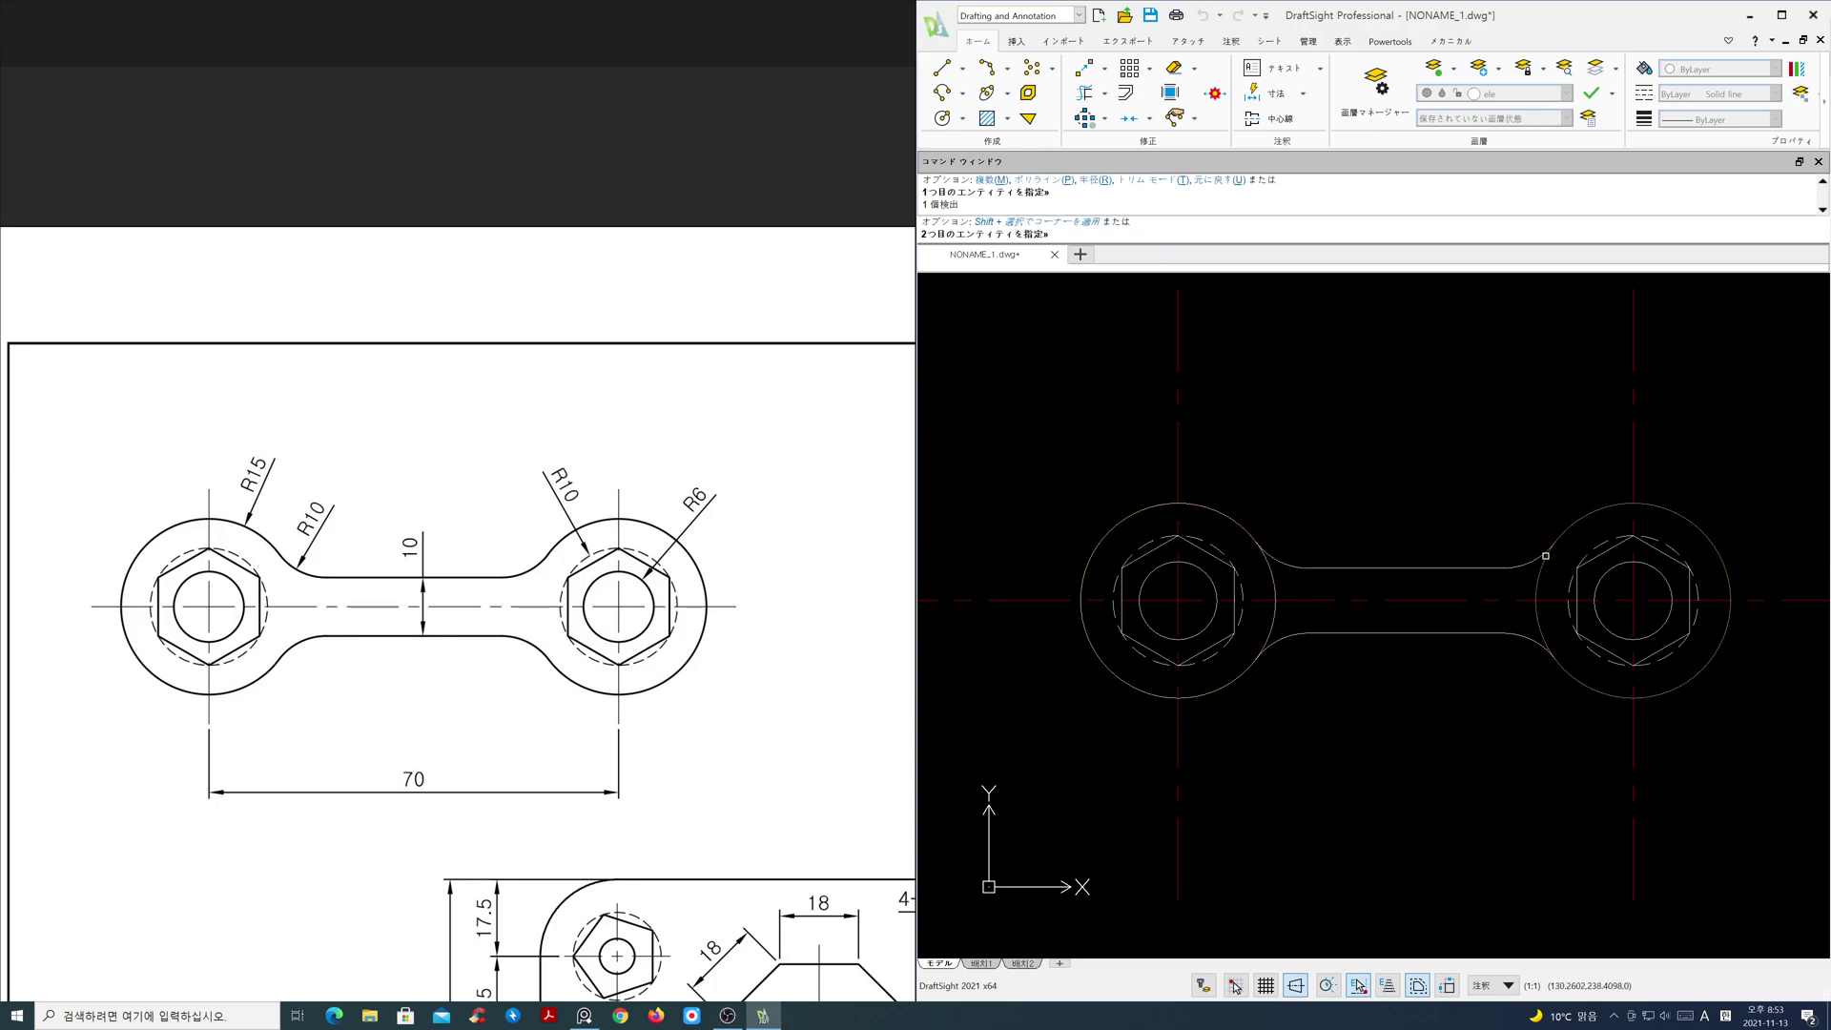
pyautogui.click(1536, 591)
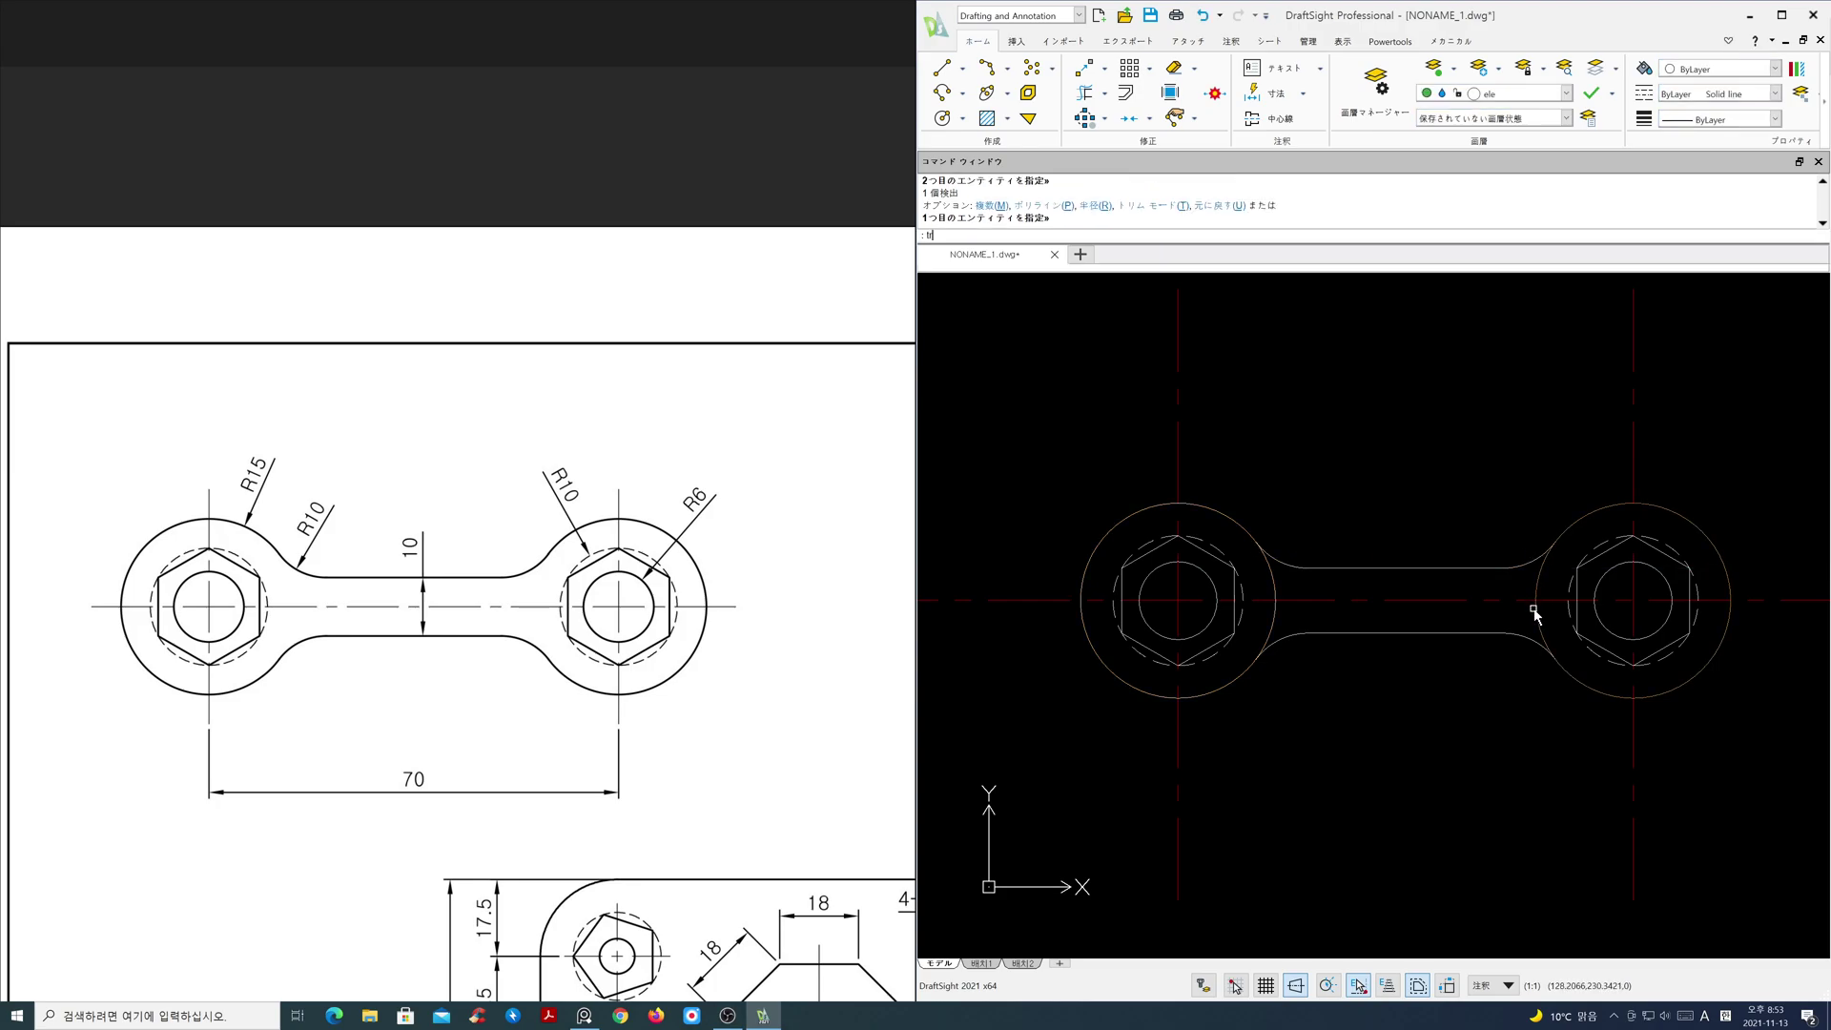
# - Trim away the inner arcs of both outer circles where the bar joins them
pyautogui.press('Return')
pyautogui.press('Return')
pyautogui.click(1553, 586)
pyautogui.click(1253, 585)
pyautogui.click(1259, 618)
pyautogui.click(1556, 619)
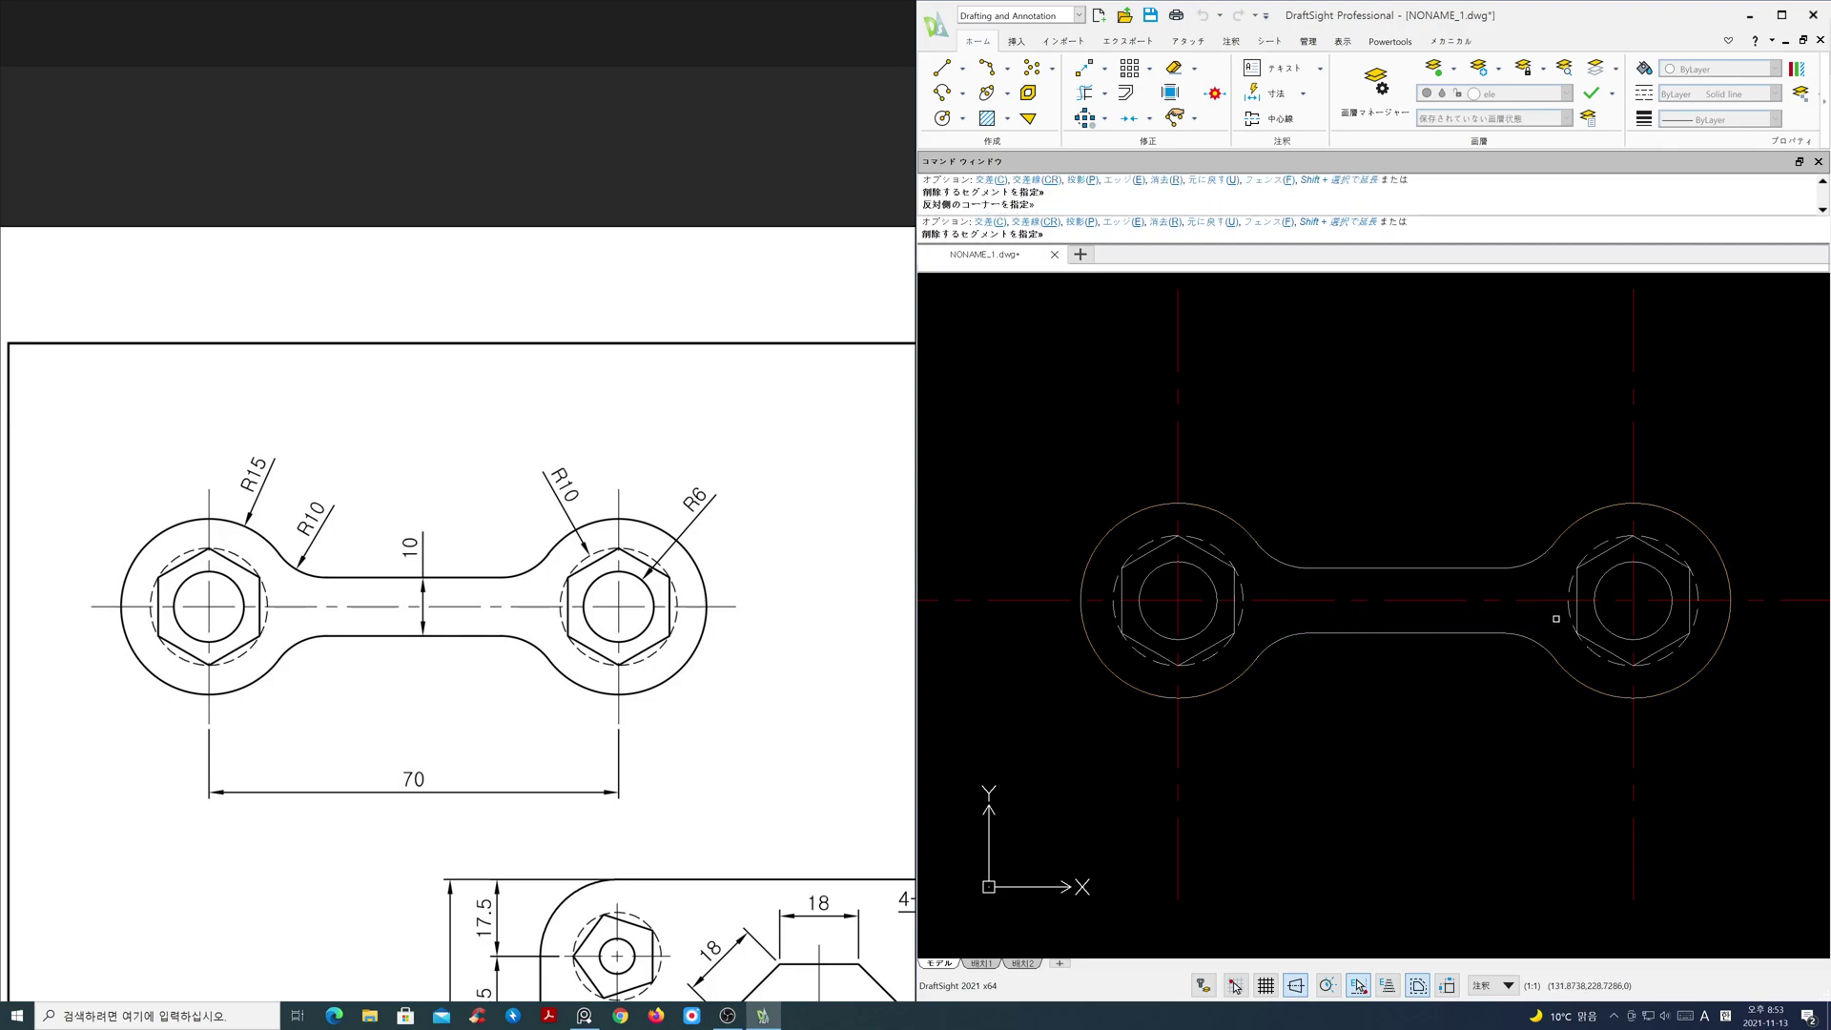
pyautogui.press('Return')
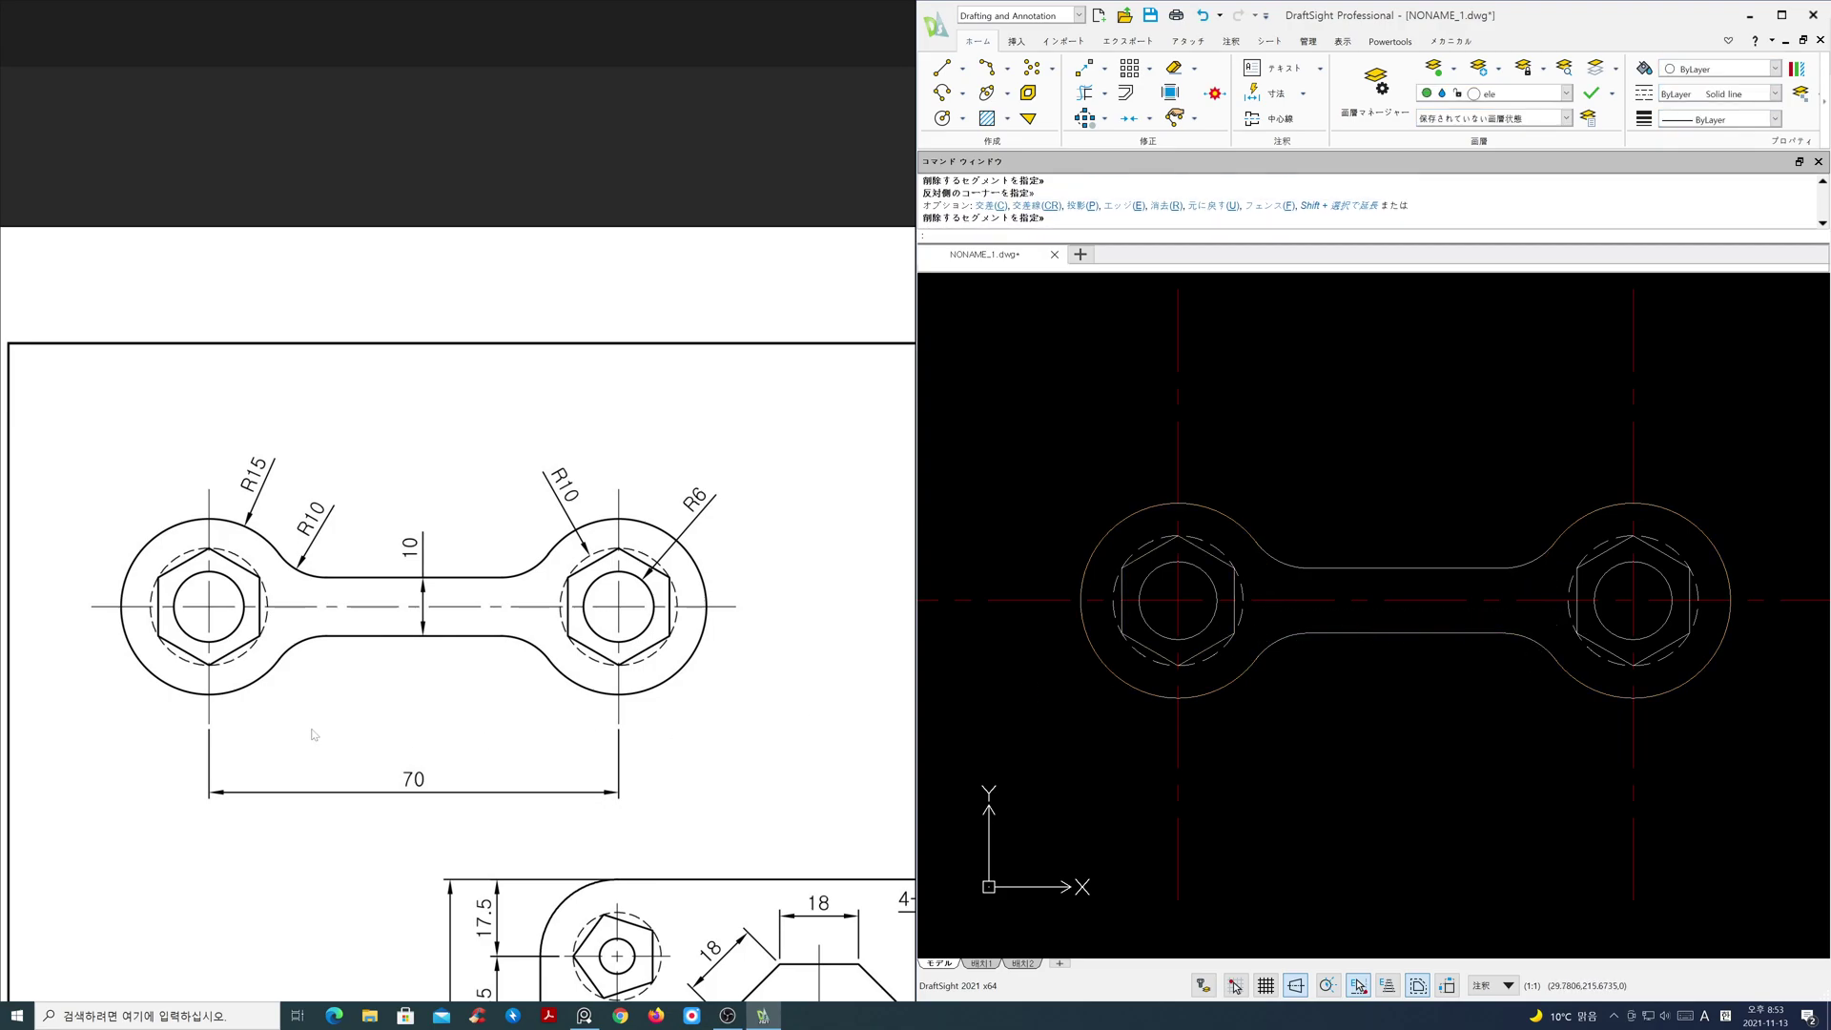
# - Draw a horizontal centre line on the cen layer to the right of the link, level with its horizontal centre line
pyautogui.scroll(-1, 351, 661)
pyautogui.scroll(-2, 349, 655)
pyautogui.scroll(-4, 1288, 604)
pyautogui.moveTo(1455, 639); pyautogui.dragTo(1376, 555, button='middle')
pyautogui.press('Escape')
pyautogui.write('z')
pyautogui.press('Return')
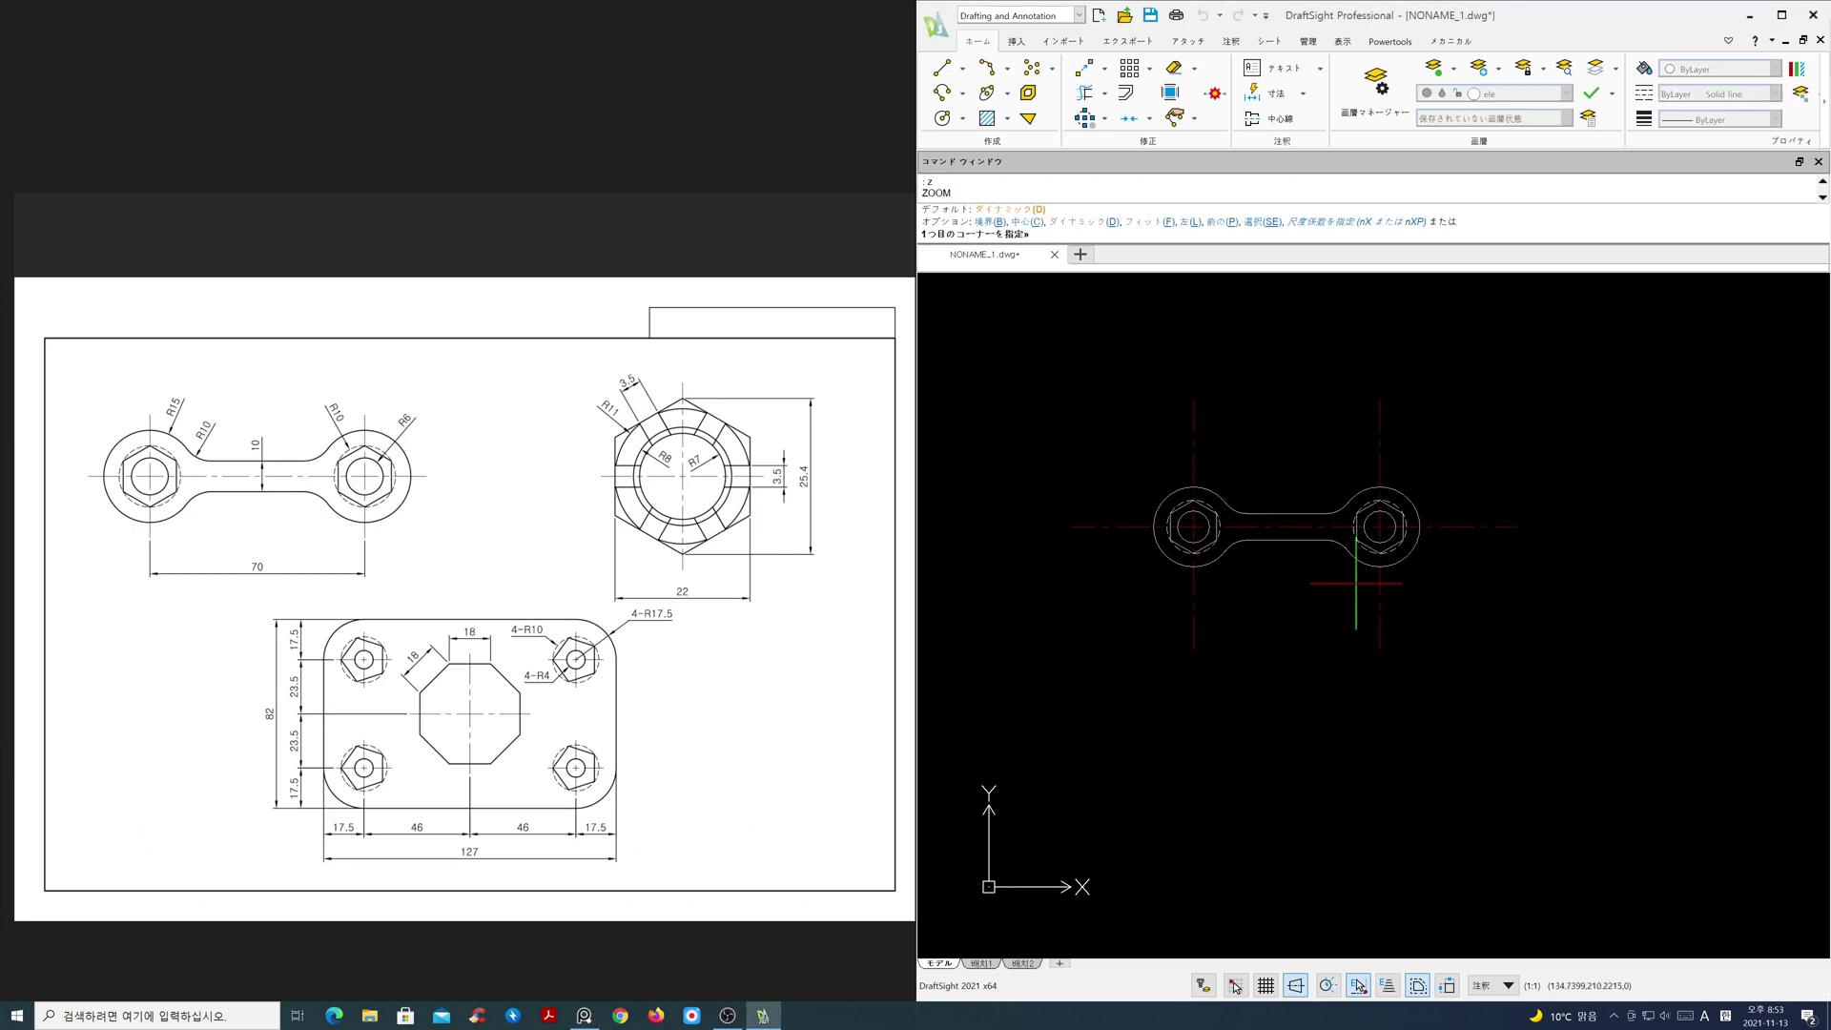
pyautogui.press('Return')
pyautogui.moveTo(1170, 502)
pyautogui.mouseDown(button='middle')
pyautogui.moveTo(1189, 545)
pyautogui.moveTo(1182, 493)
pyautogui.mouseUp(button='middle')
pyautogui.scroll(1, 1170, 516)
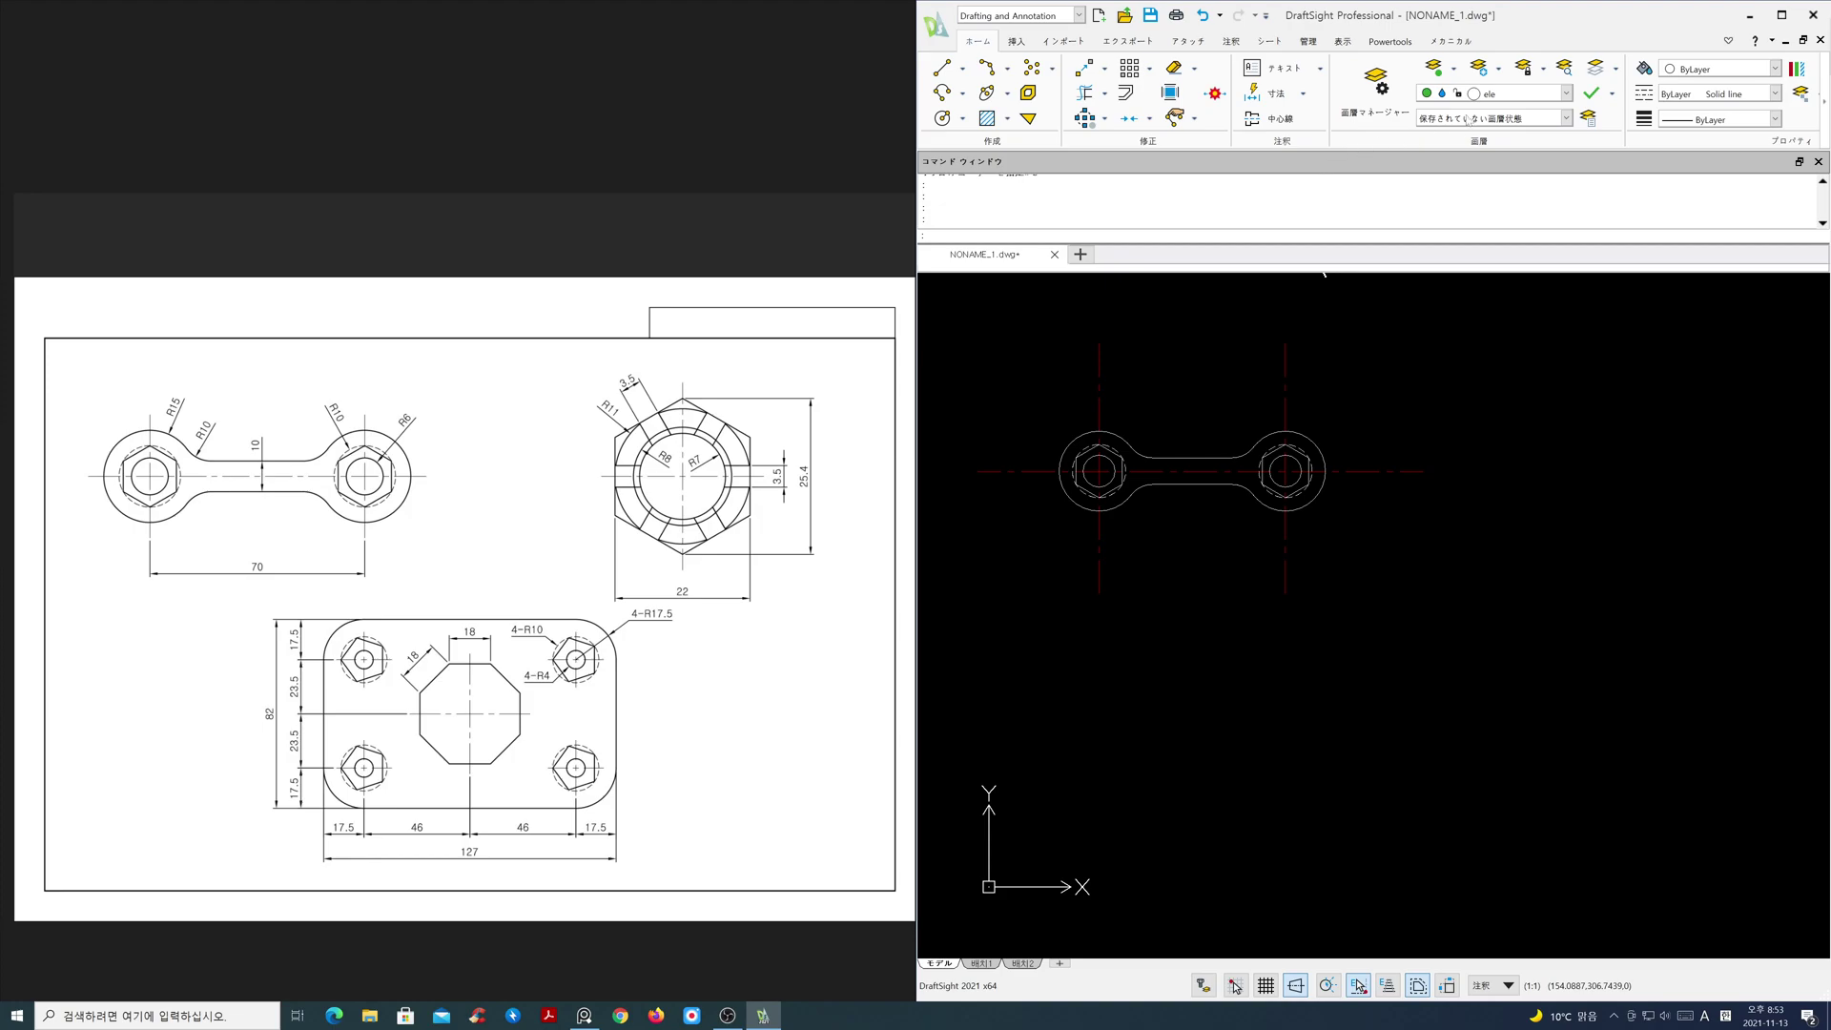
pyautogui.click(1566, 94)
pyautogui.click(1547, 127)
pyautogui.write('l')
pyautogui.press('Return')
pyautogui.click(1513, 471)
pyautogui.click(1737, 471)
pyautogui.press('Return')
# - Draw a vertical centre line crossing the middle of the new horizontal centre line
pyautogui.press('Return')
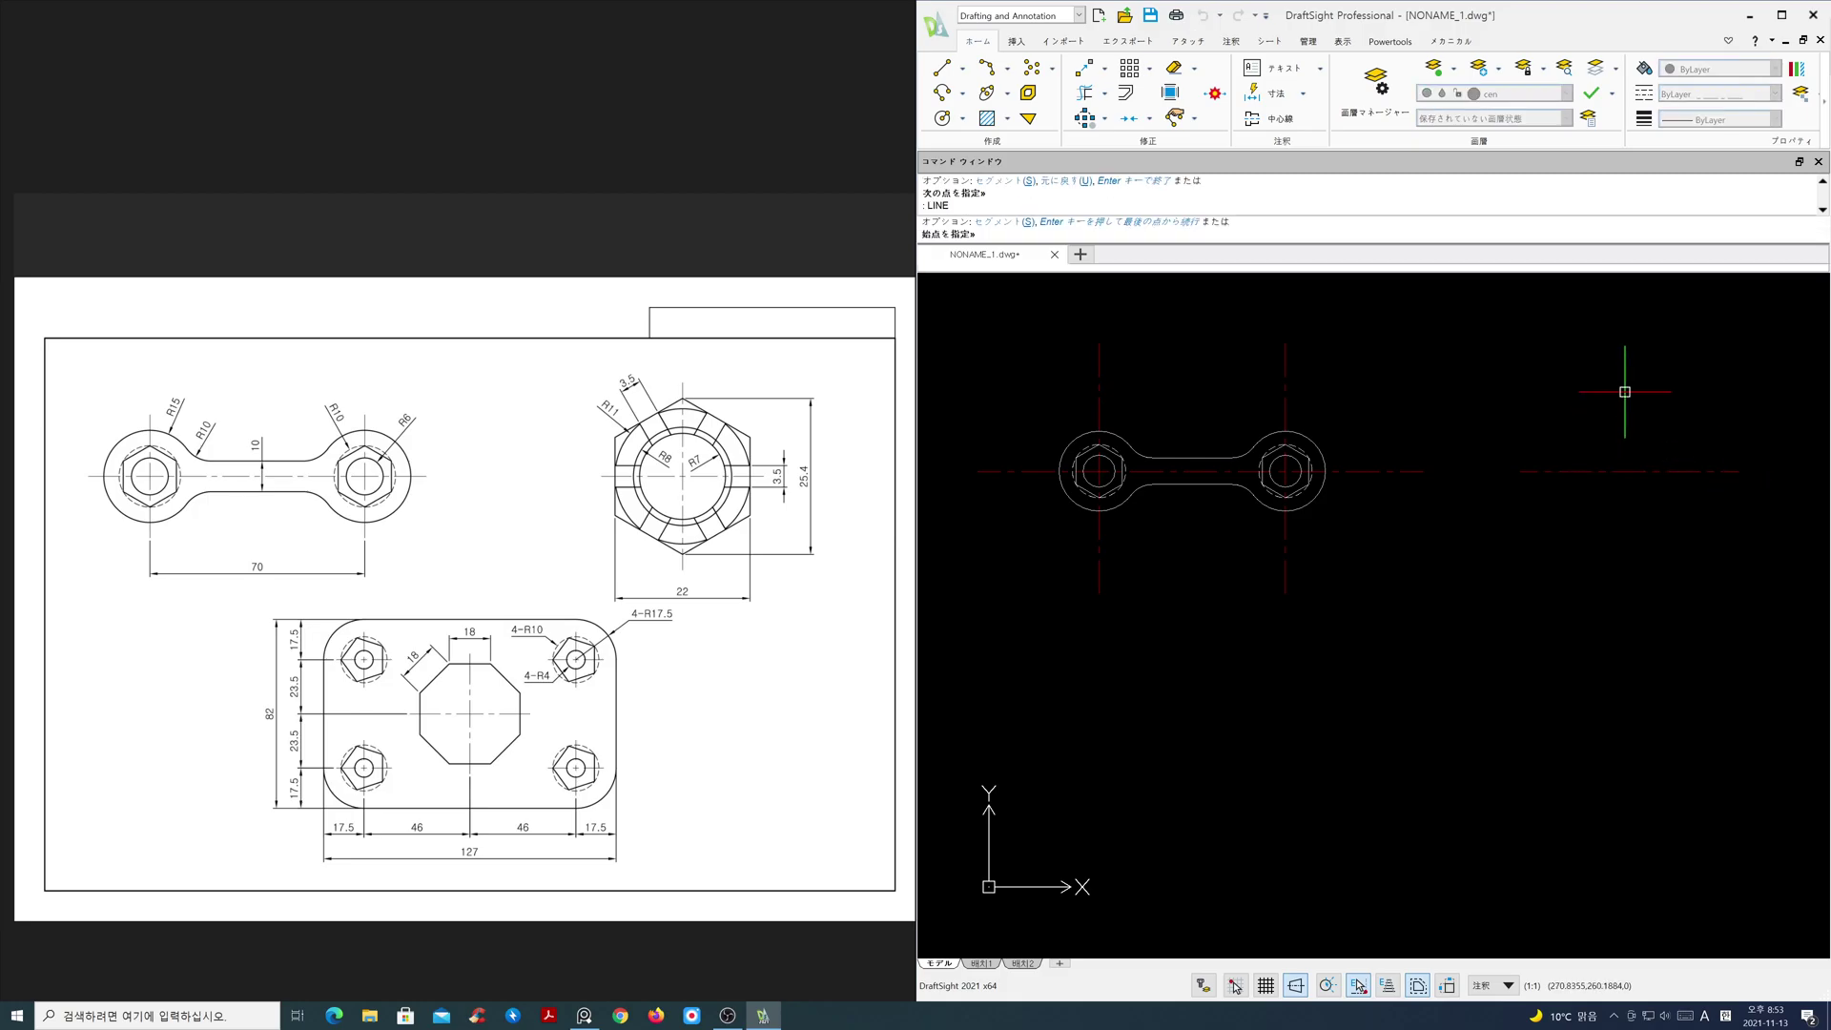
pyautogui.click(1634, 372)
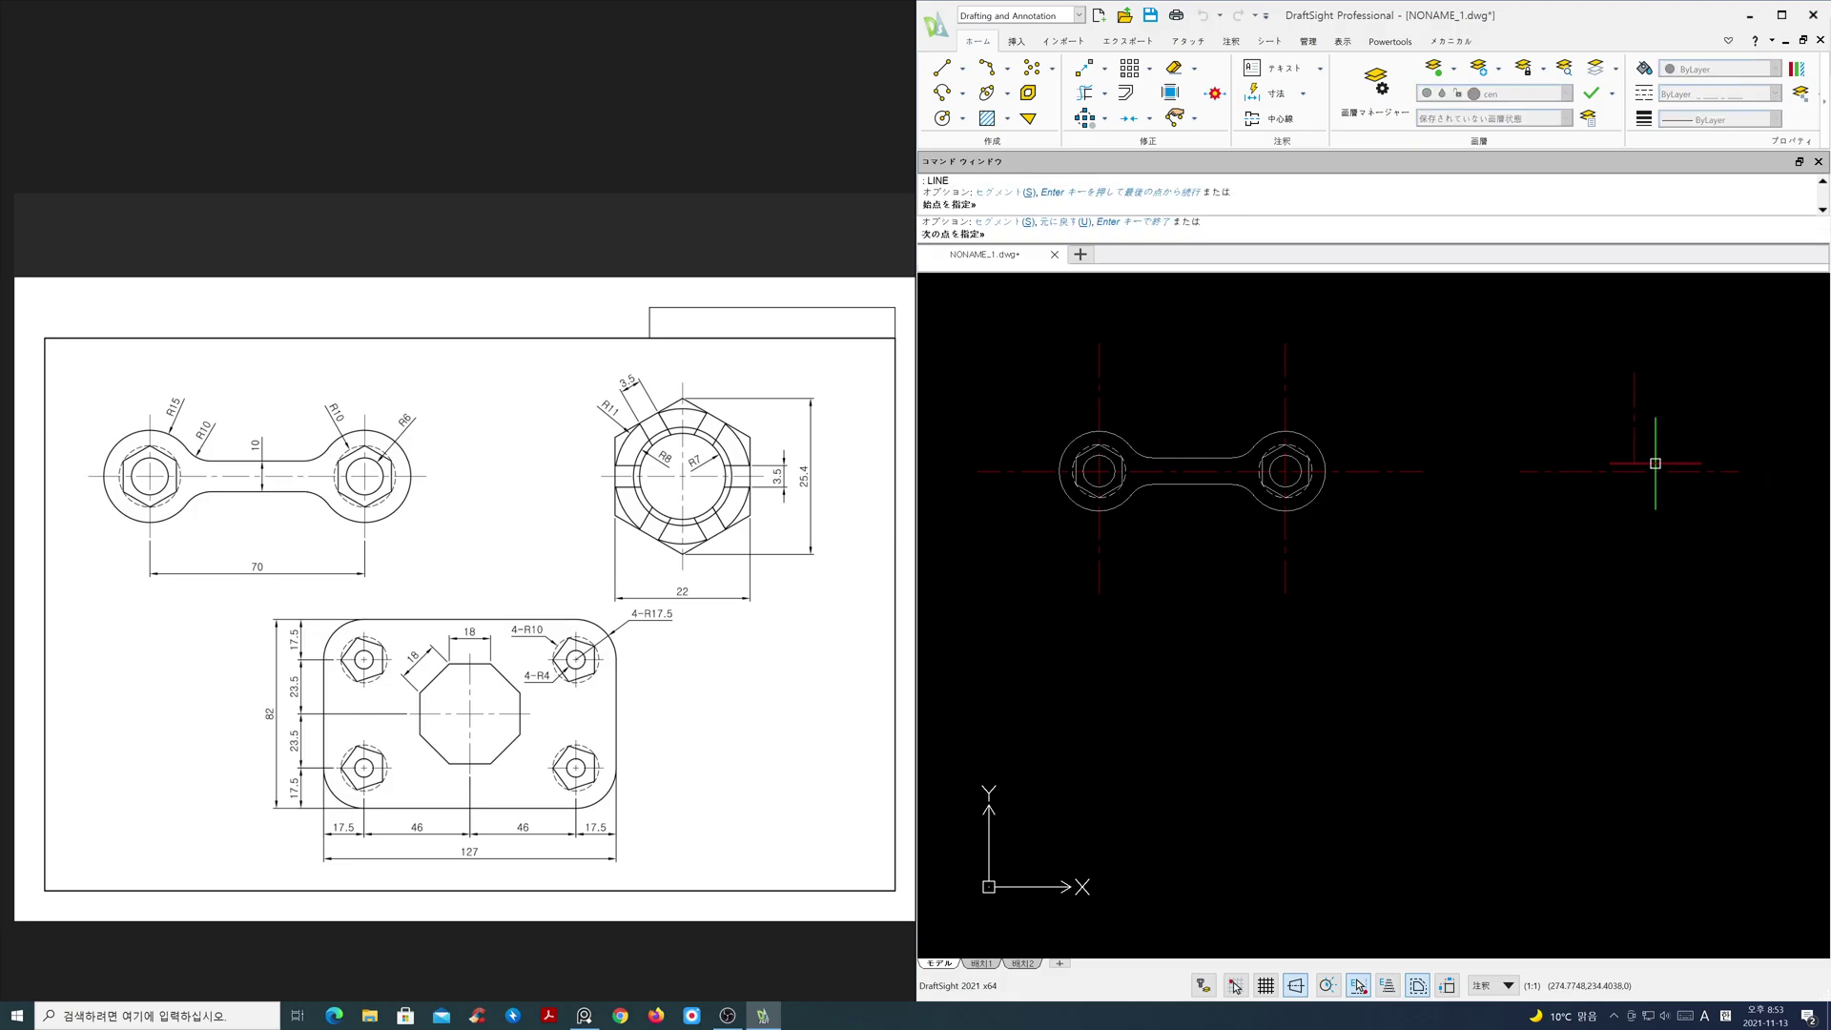
pyautogui.click(1659, 567)
pyautogui.press('Return')
# - Draw a circle of radius 11 on the ele layer, centred on the new centre-line intersection
pyautogui.scroll(5, 710, 489)
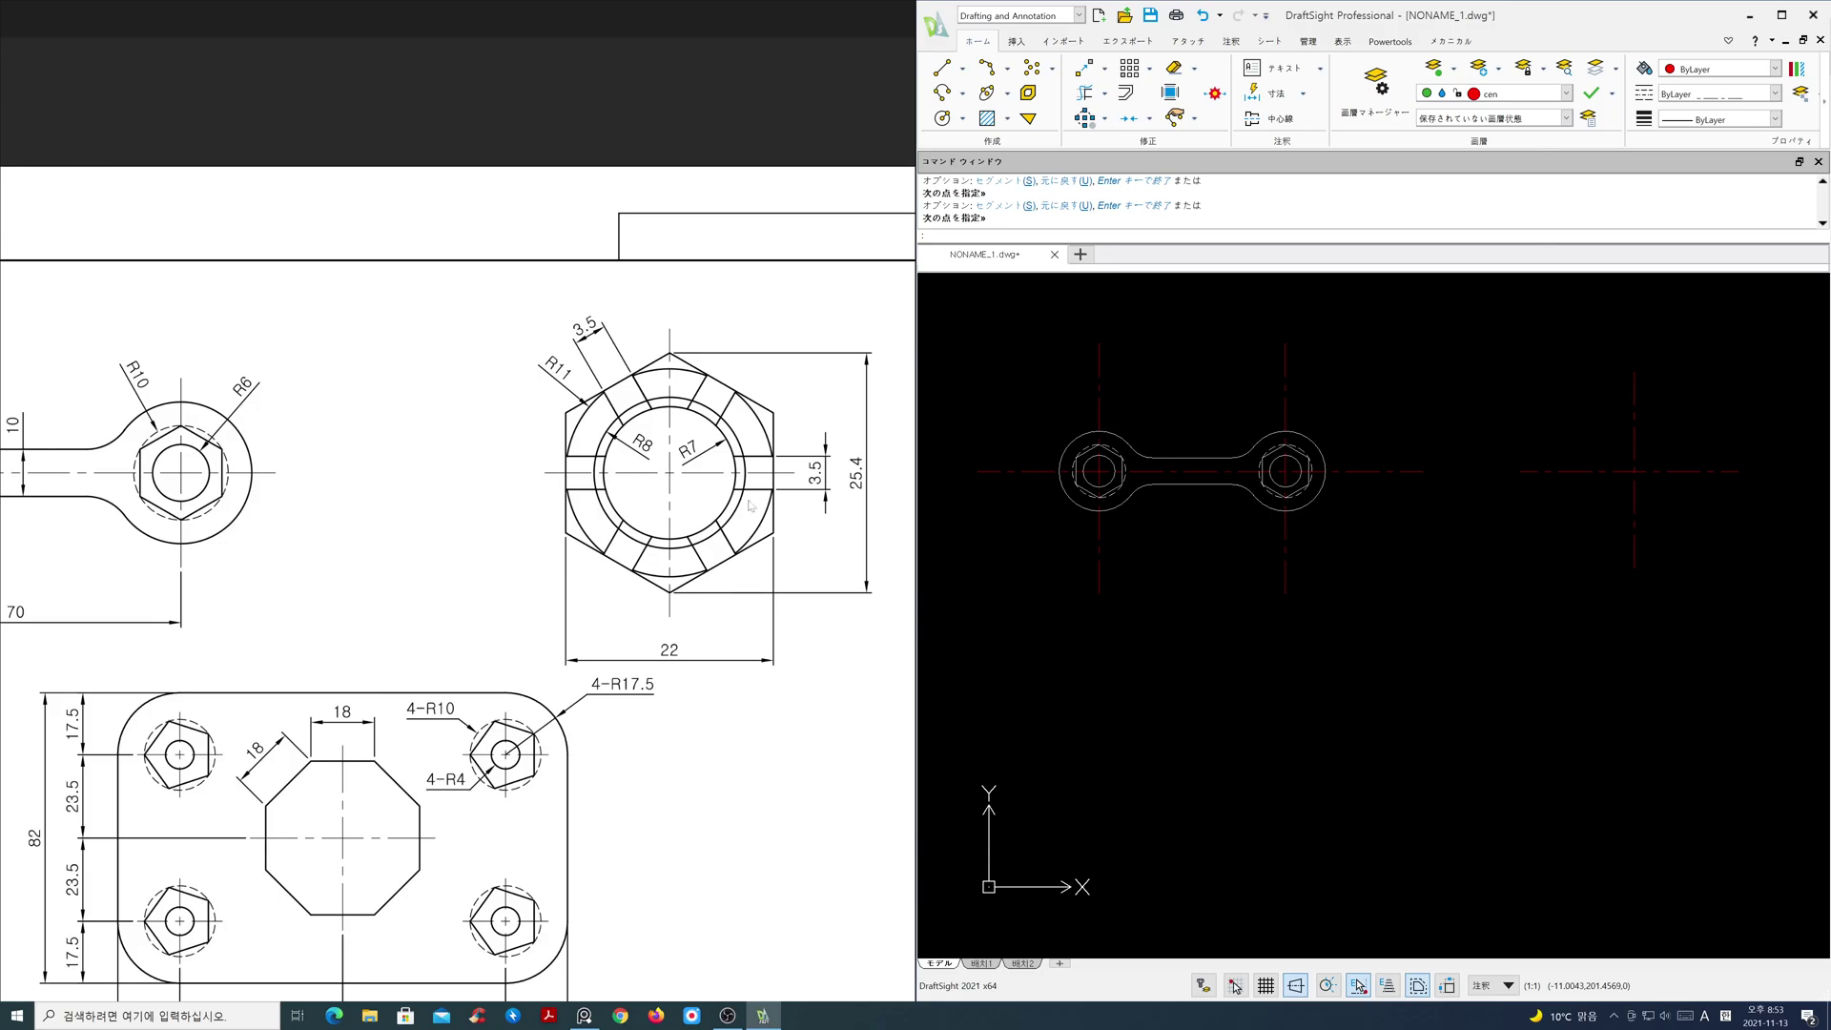
pyautogui.scroll(2, 490, 620)
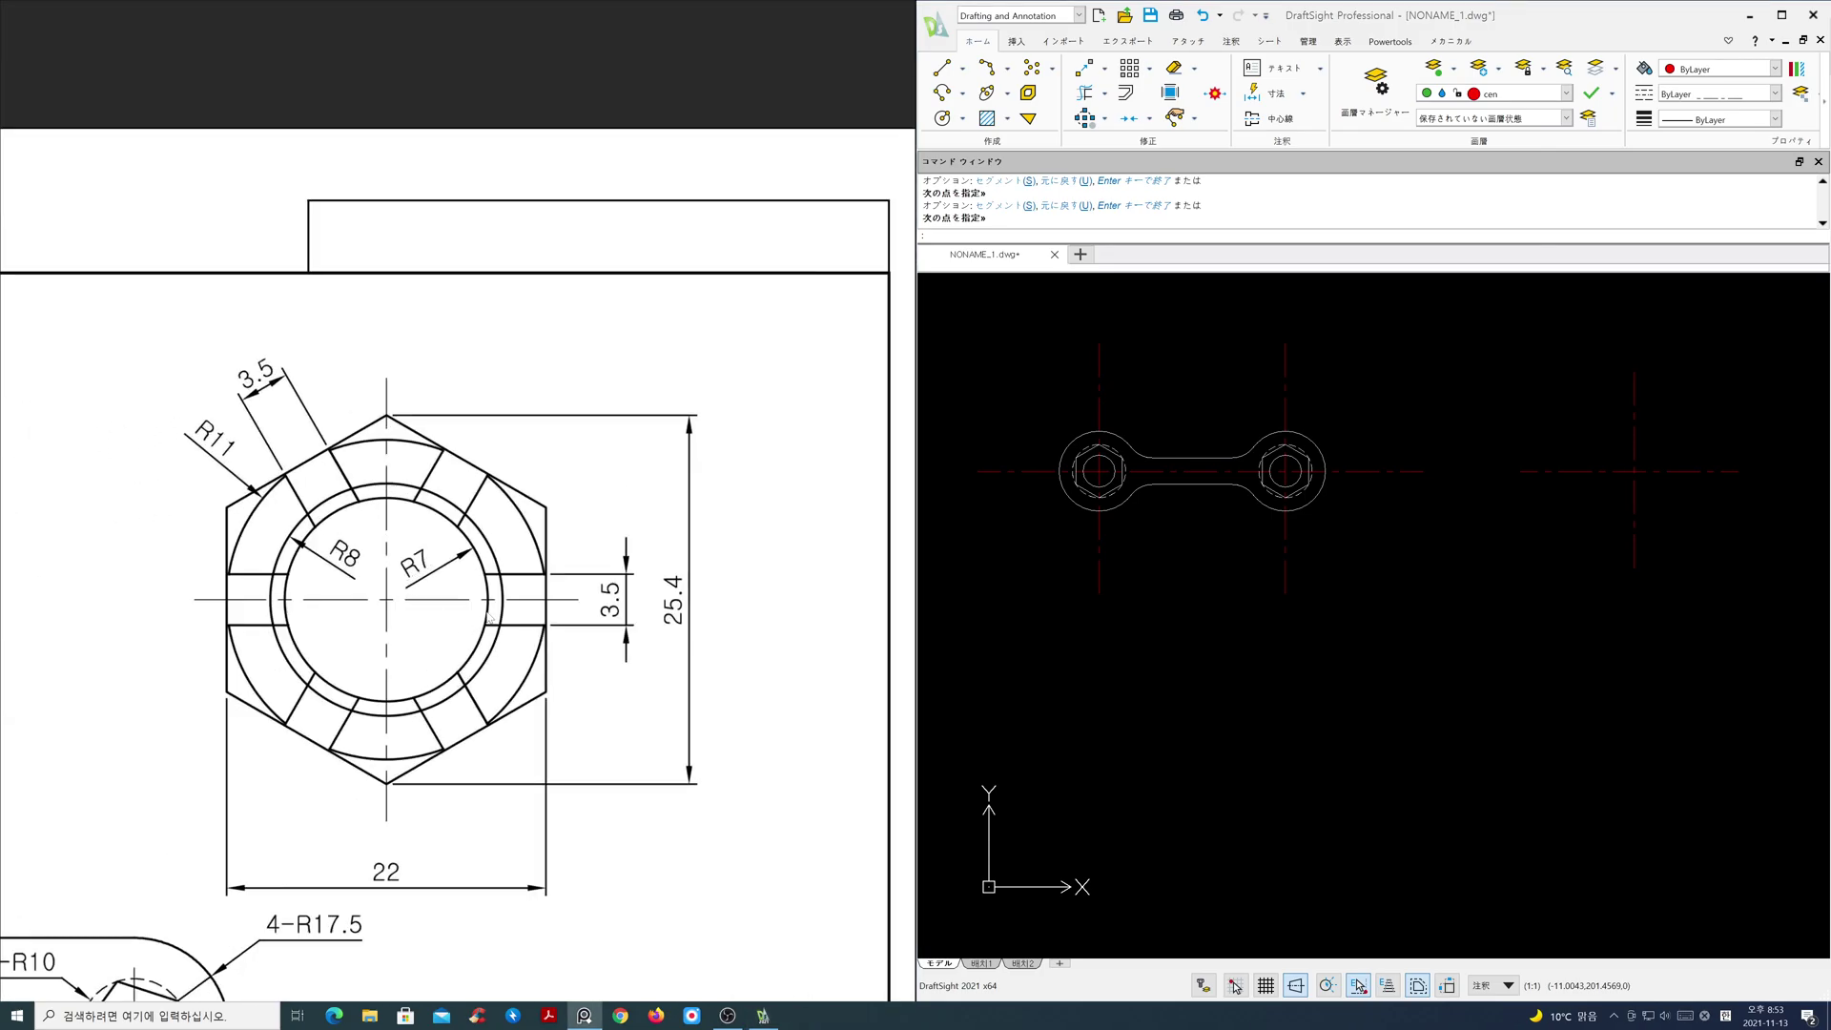
pyautogui.moveTo(1629, 527); pyautogui.dragTo(1376, 629, button='middle')
pyautogui.scroll(5, 1376, 630)
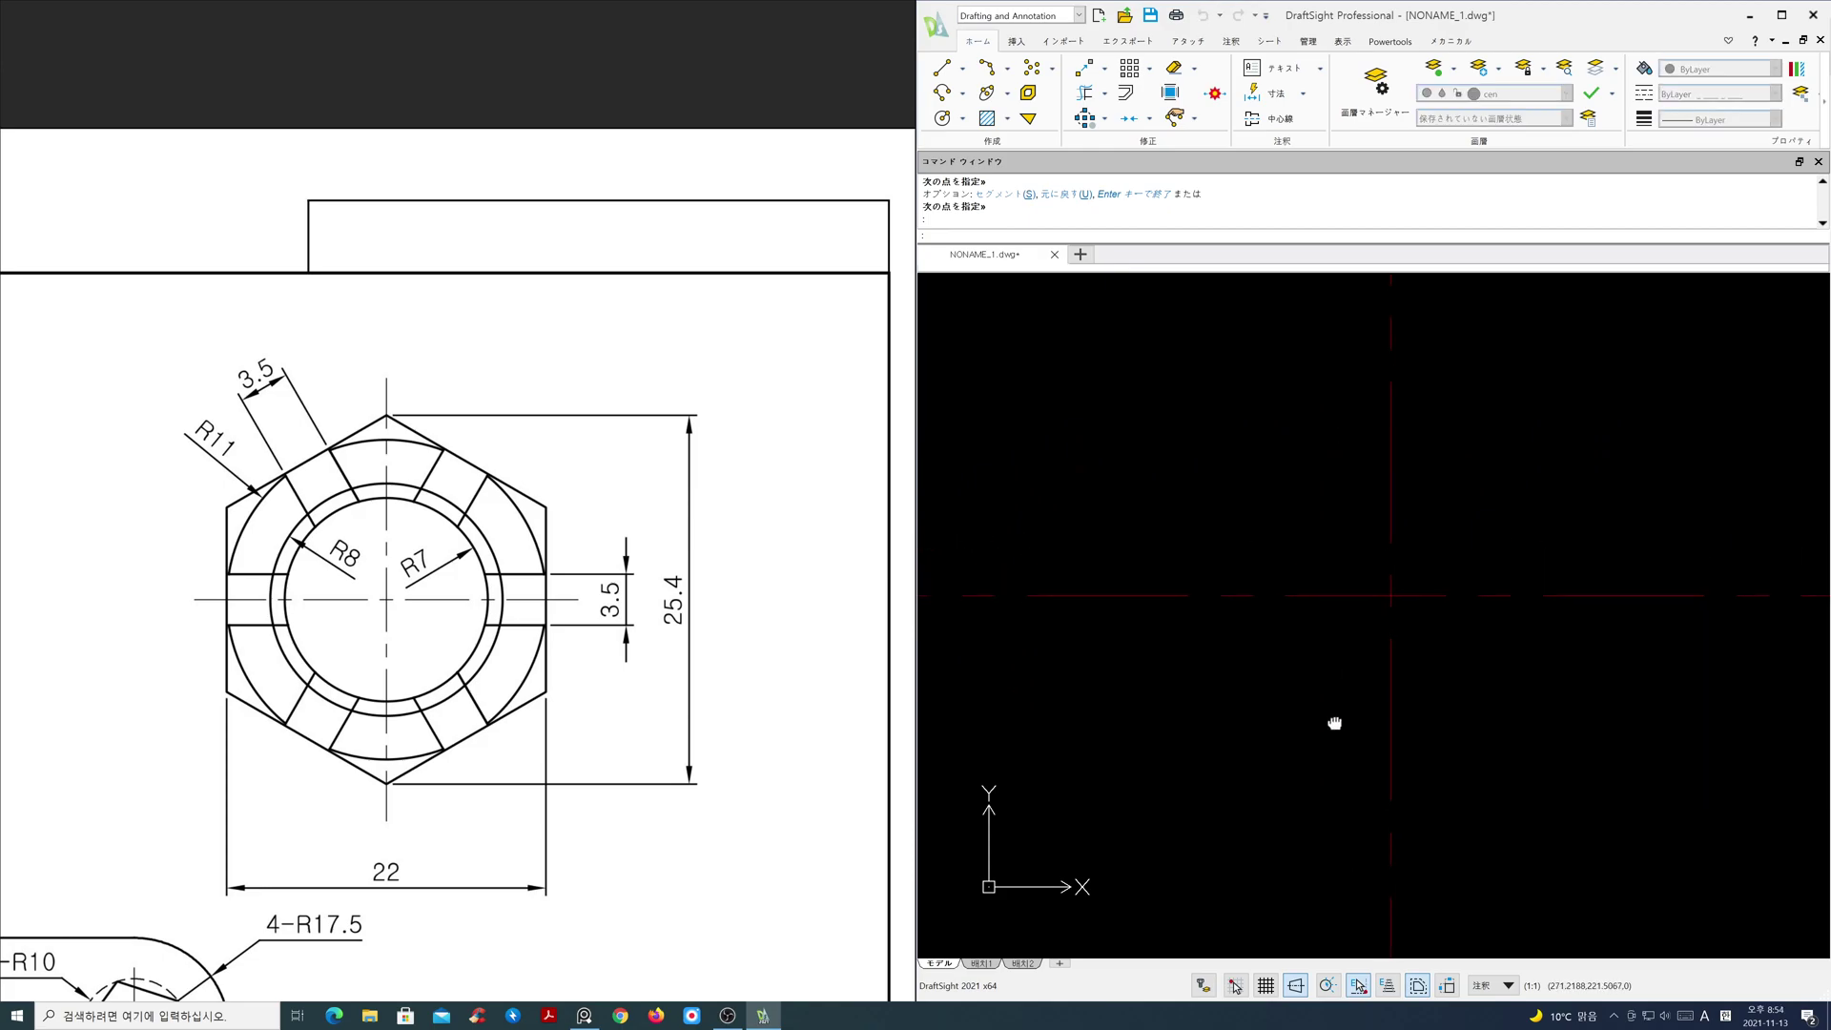
pyautogui.scroll(-3, 1385, 653)
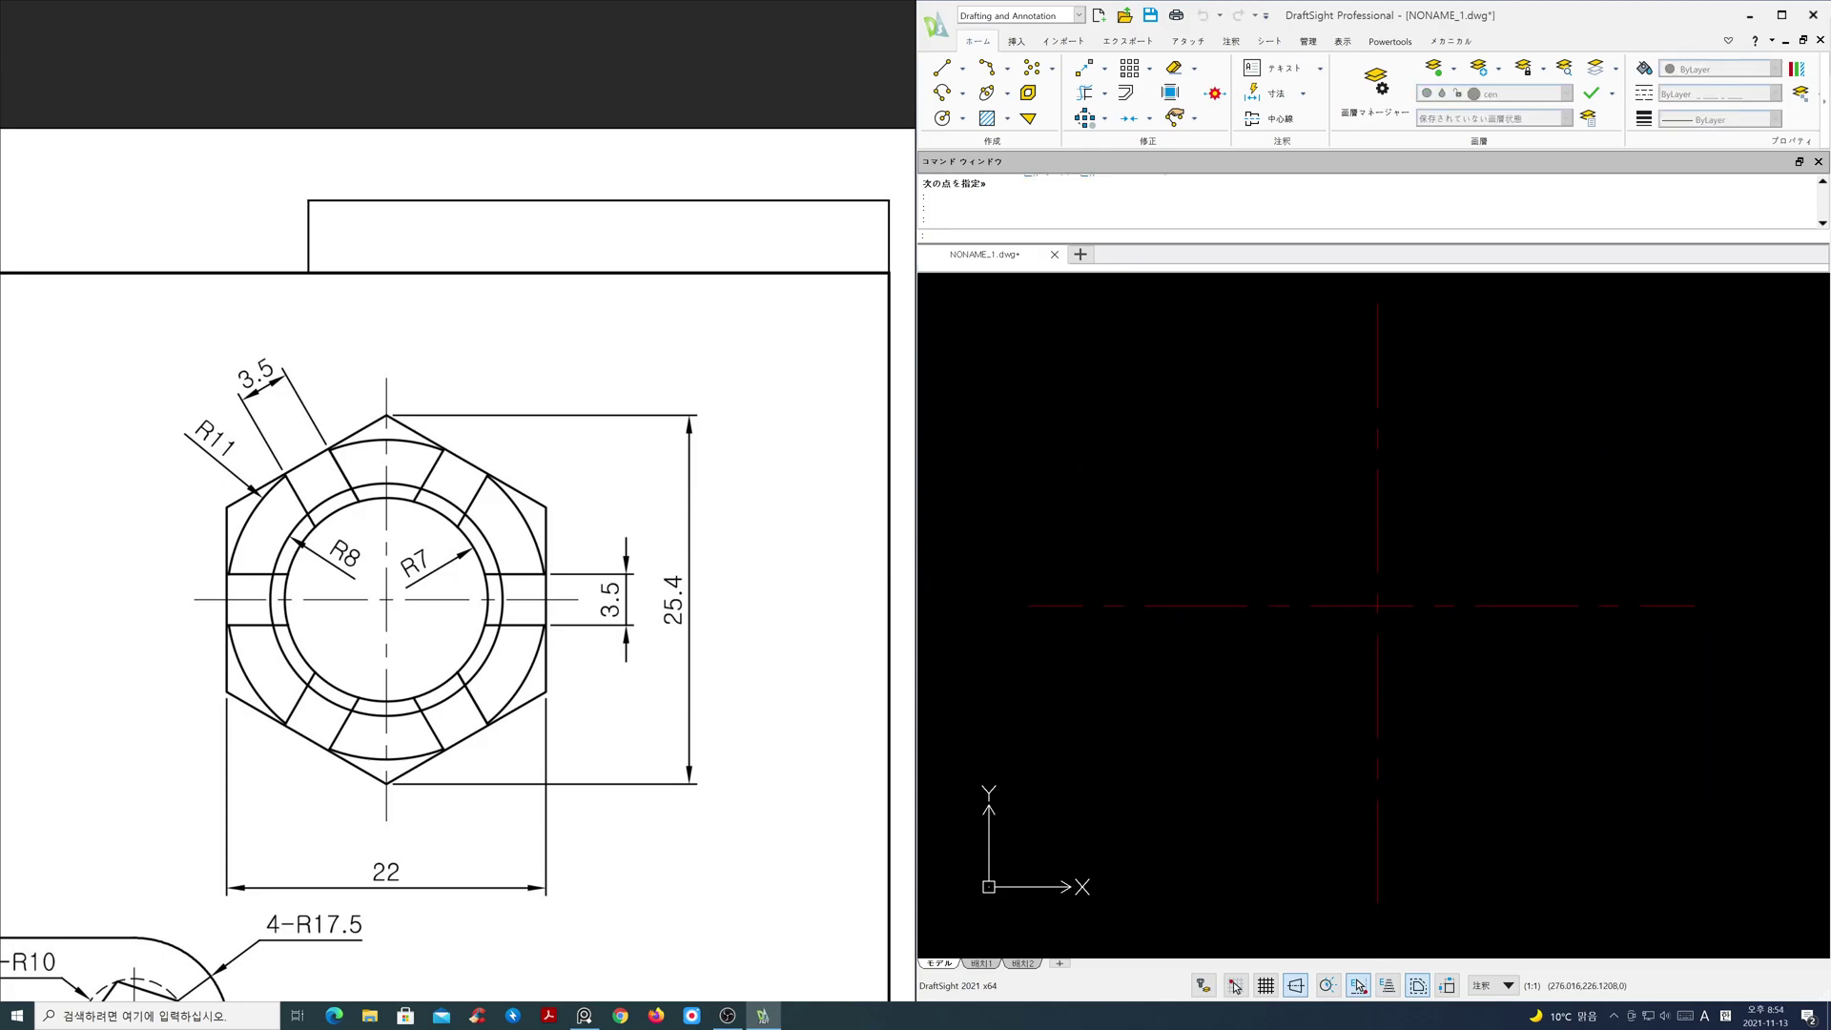
pyautogui.click(1566, 92)
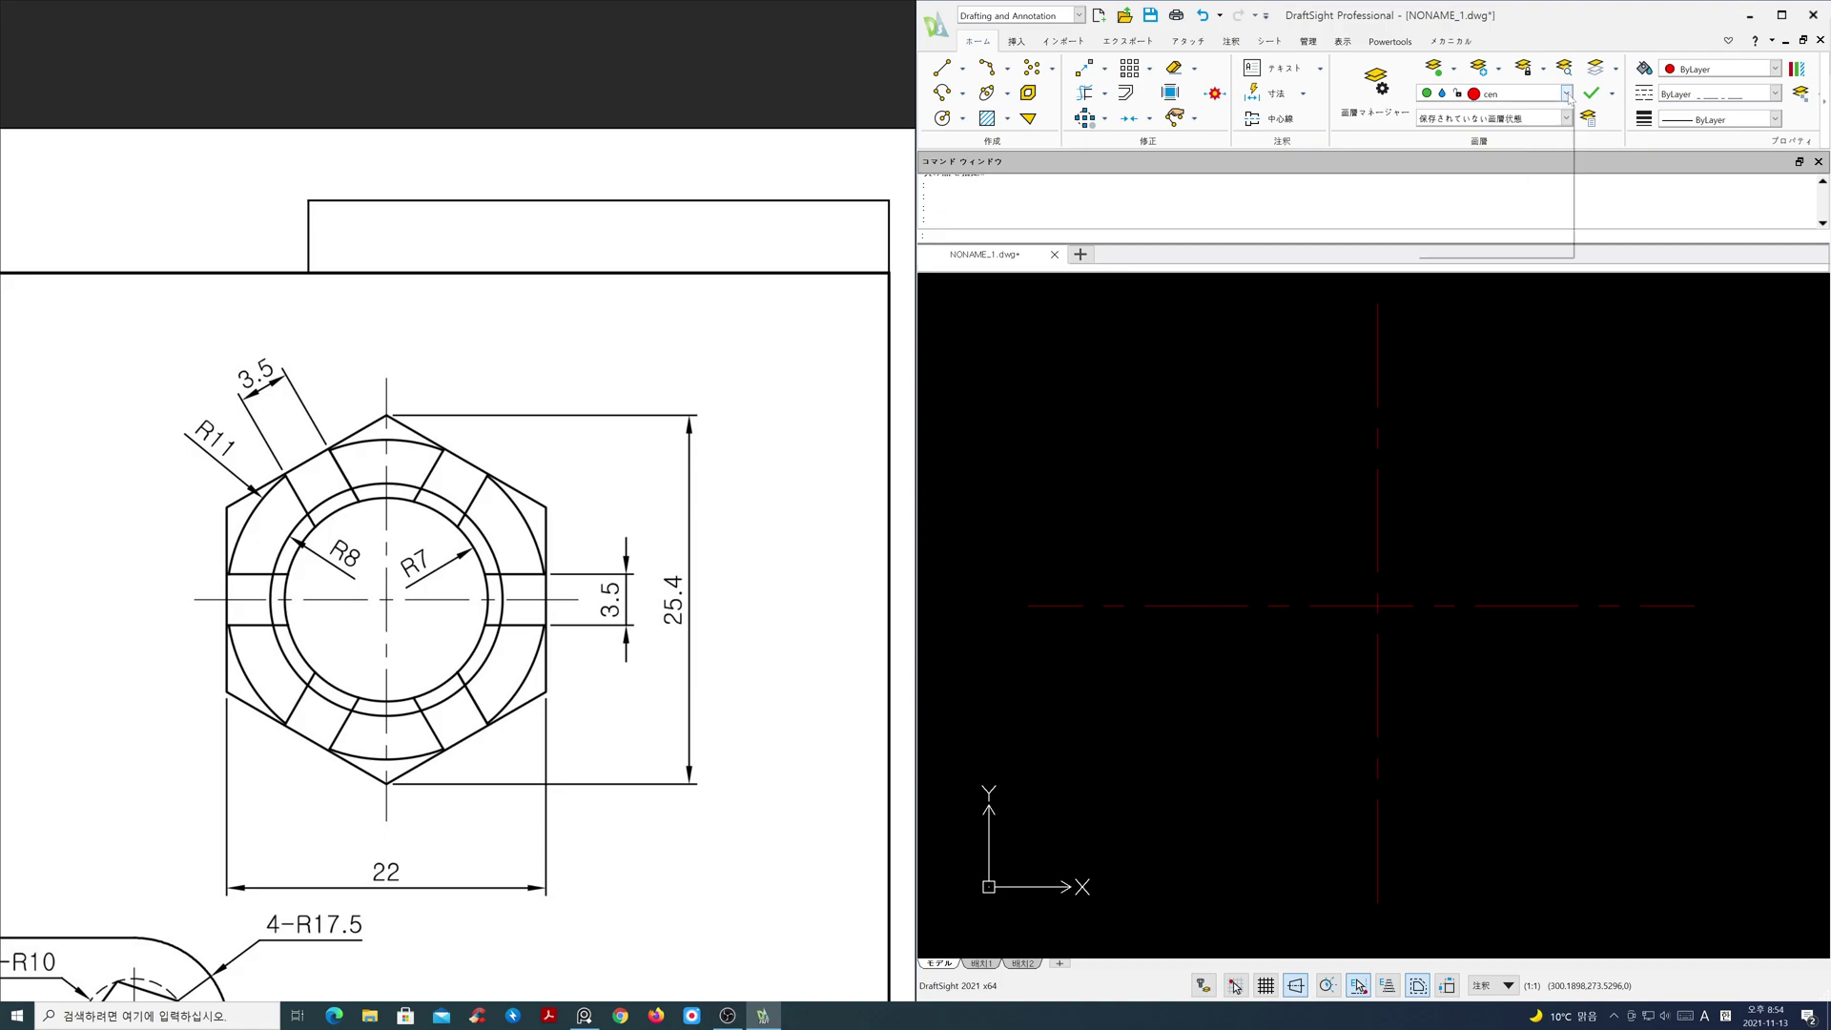
pyautogui.click(1562, 164)
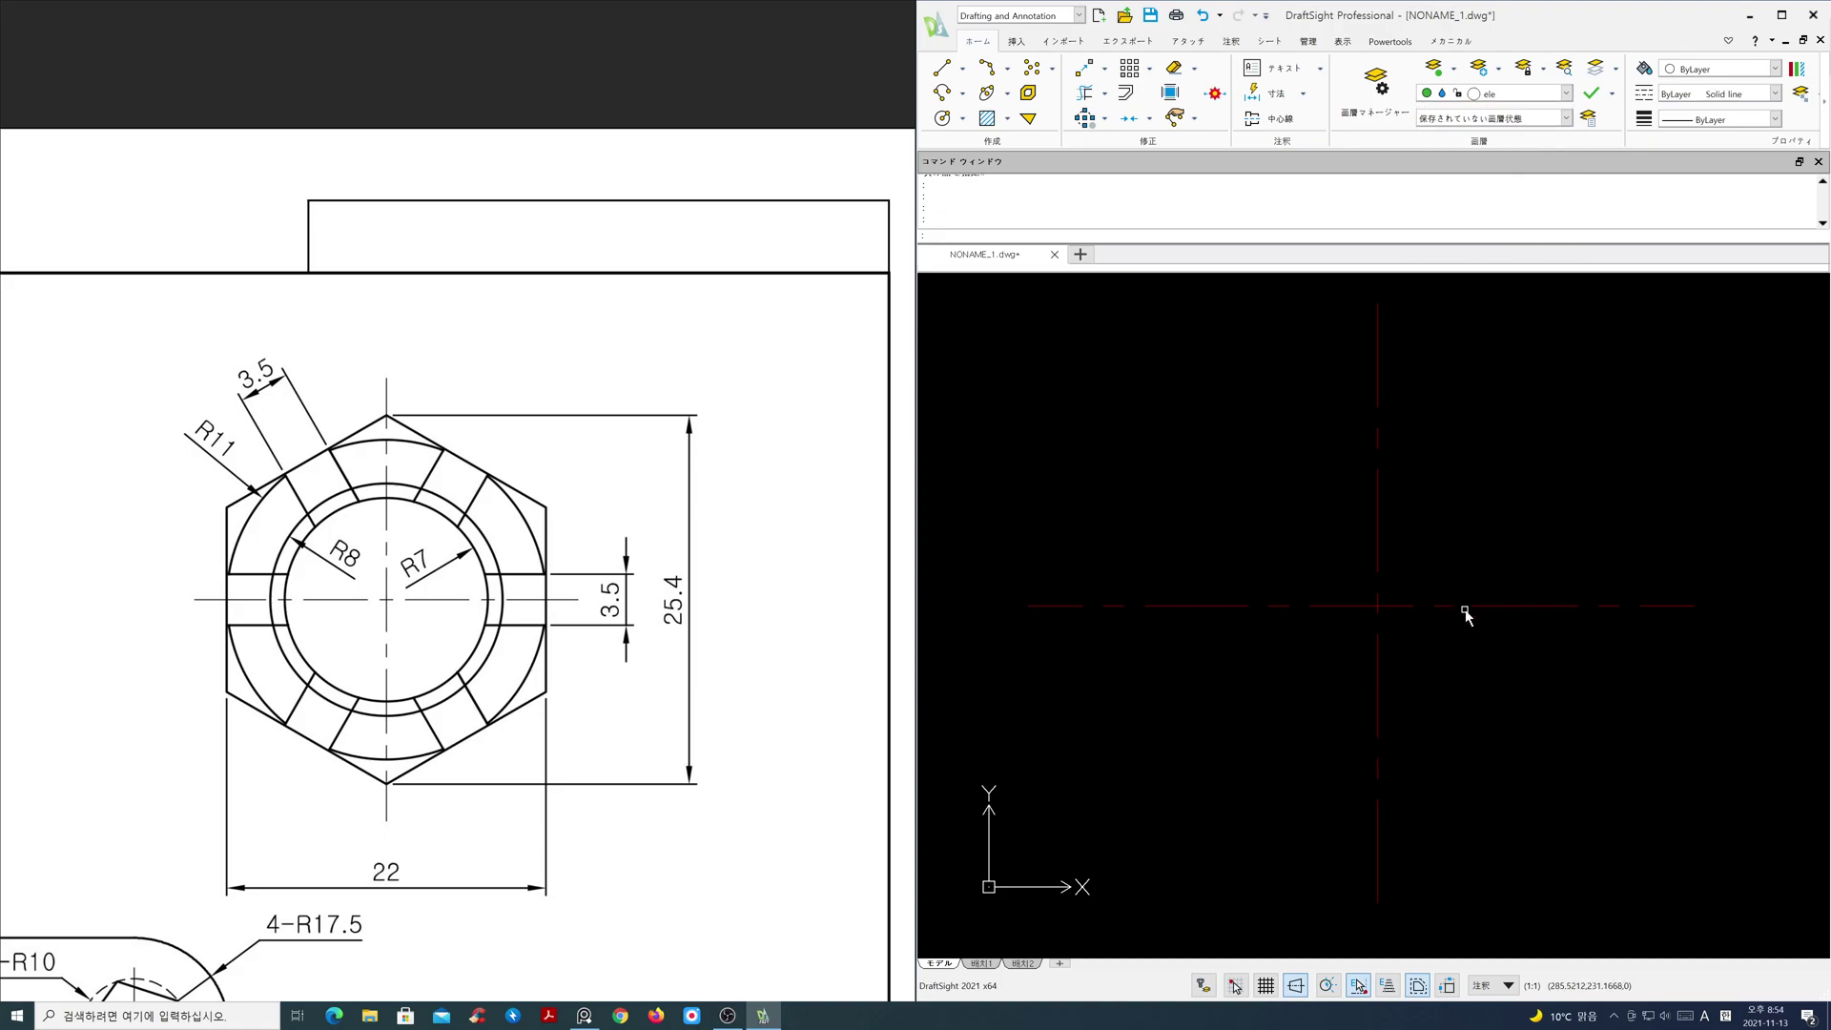
pyautogui.write('c')
pyautogui.press('Return')
pyautogui.click(1377, 605)
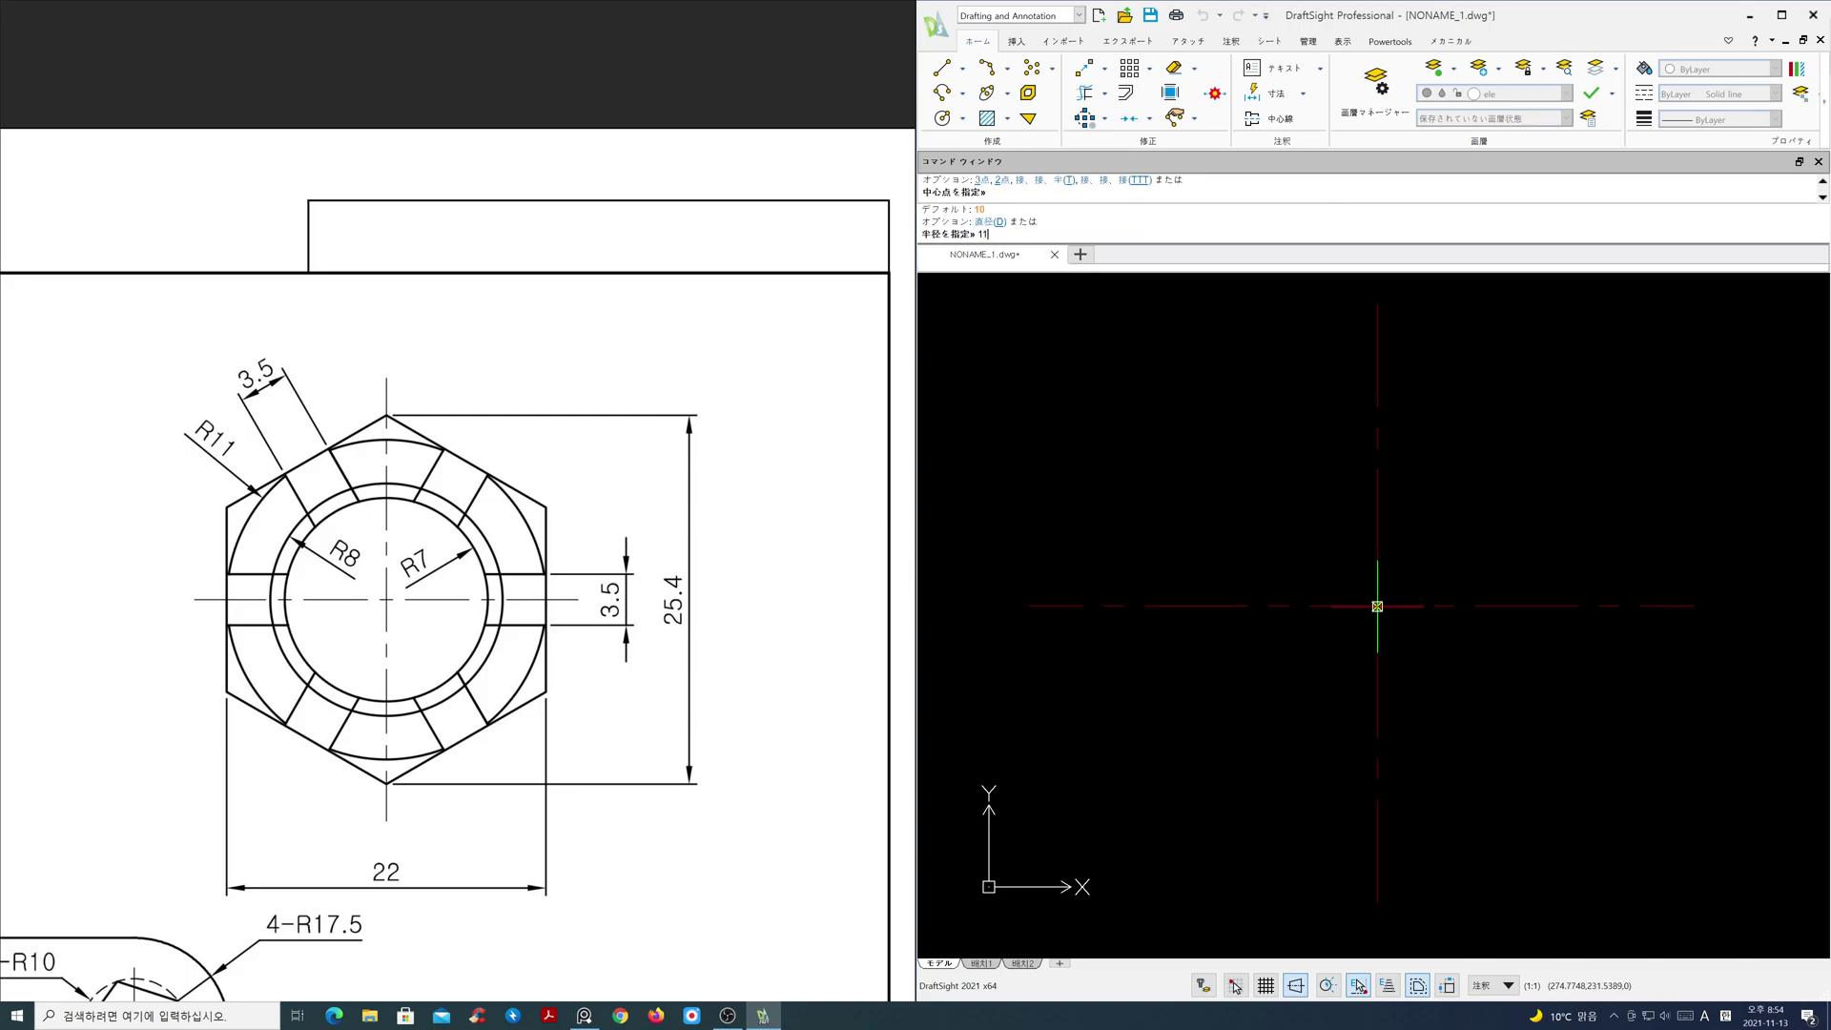
pyautogui.write('11')
pyautogui.press('Return')
pyautogui.scroll(3, 1377, 610)
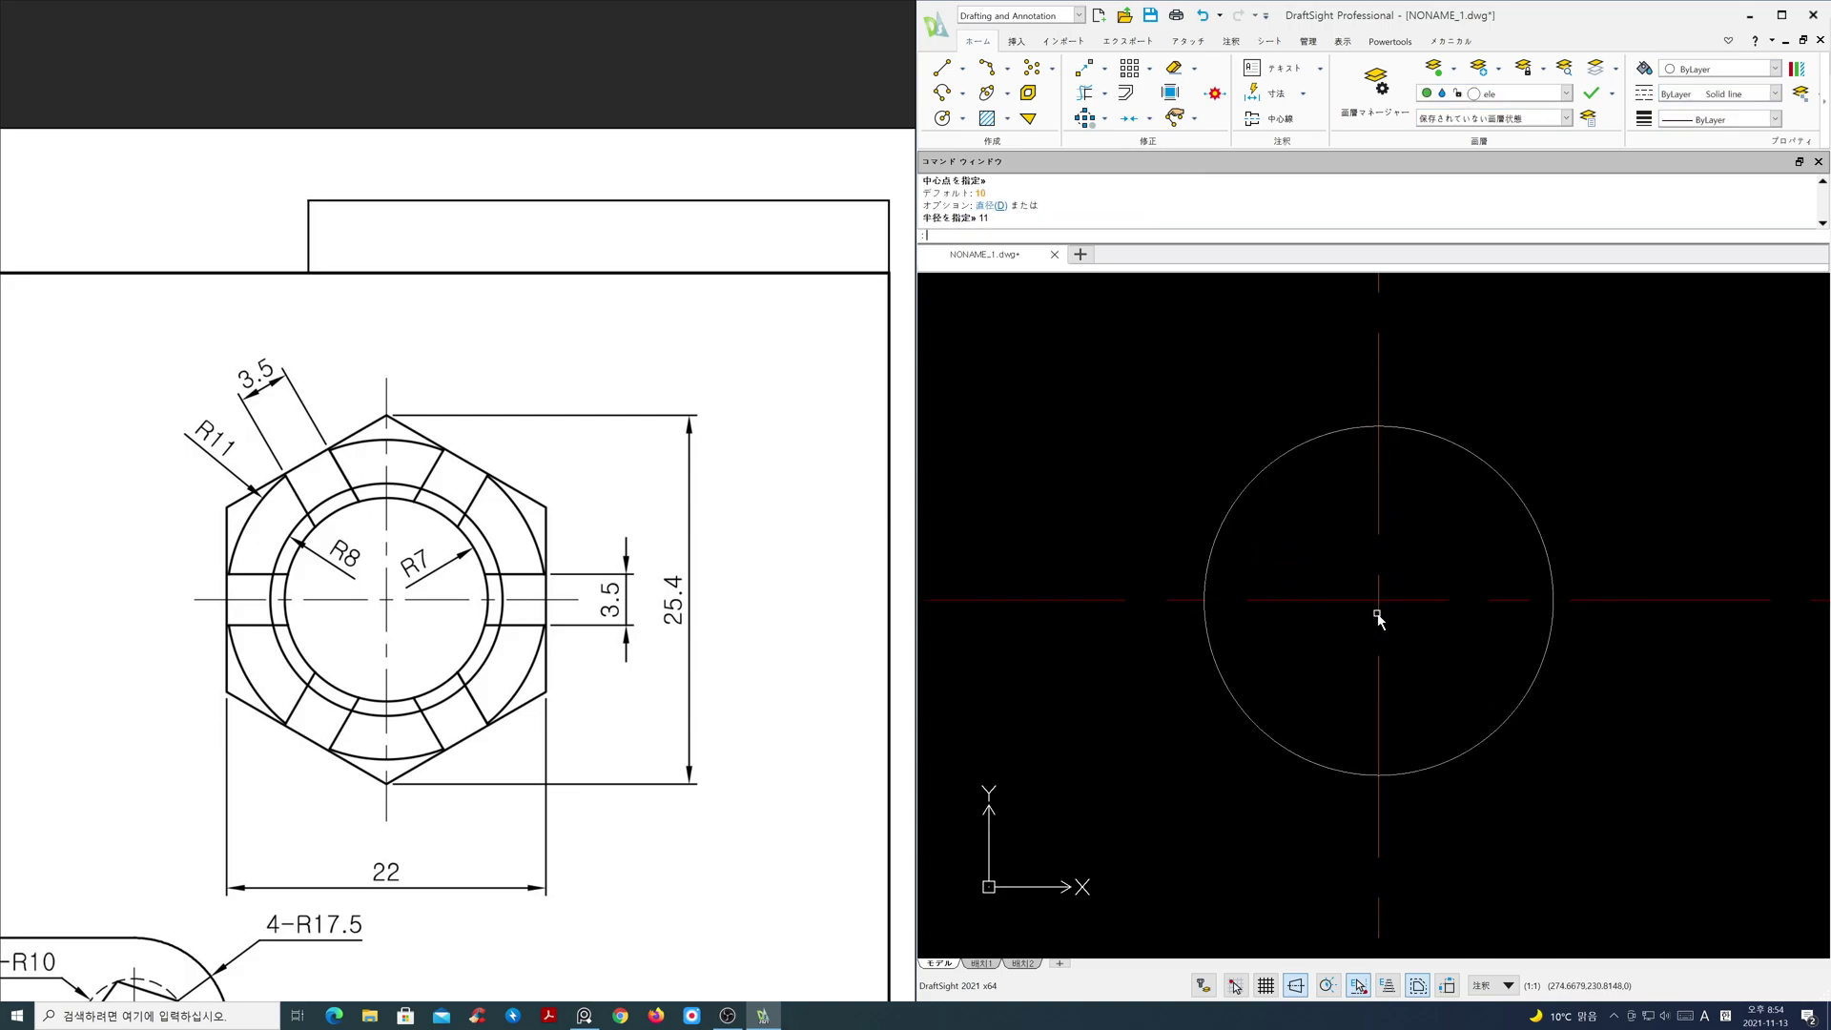
# - Add two concentric circles of radius 8 and radius 7 at the same centre-line intersection
pyautogui.press('Return')
pyautogui.click(1379, 601)
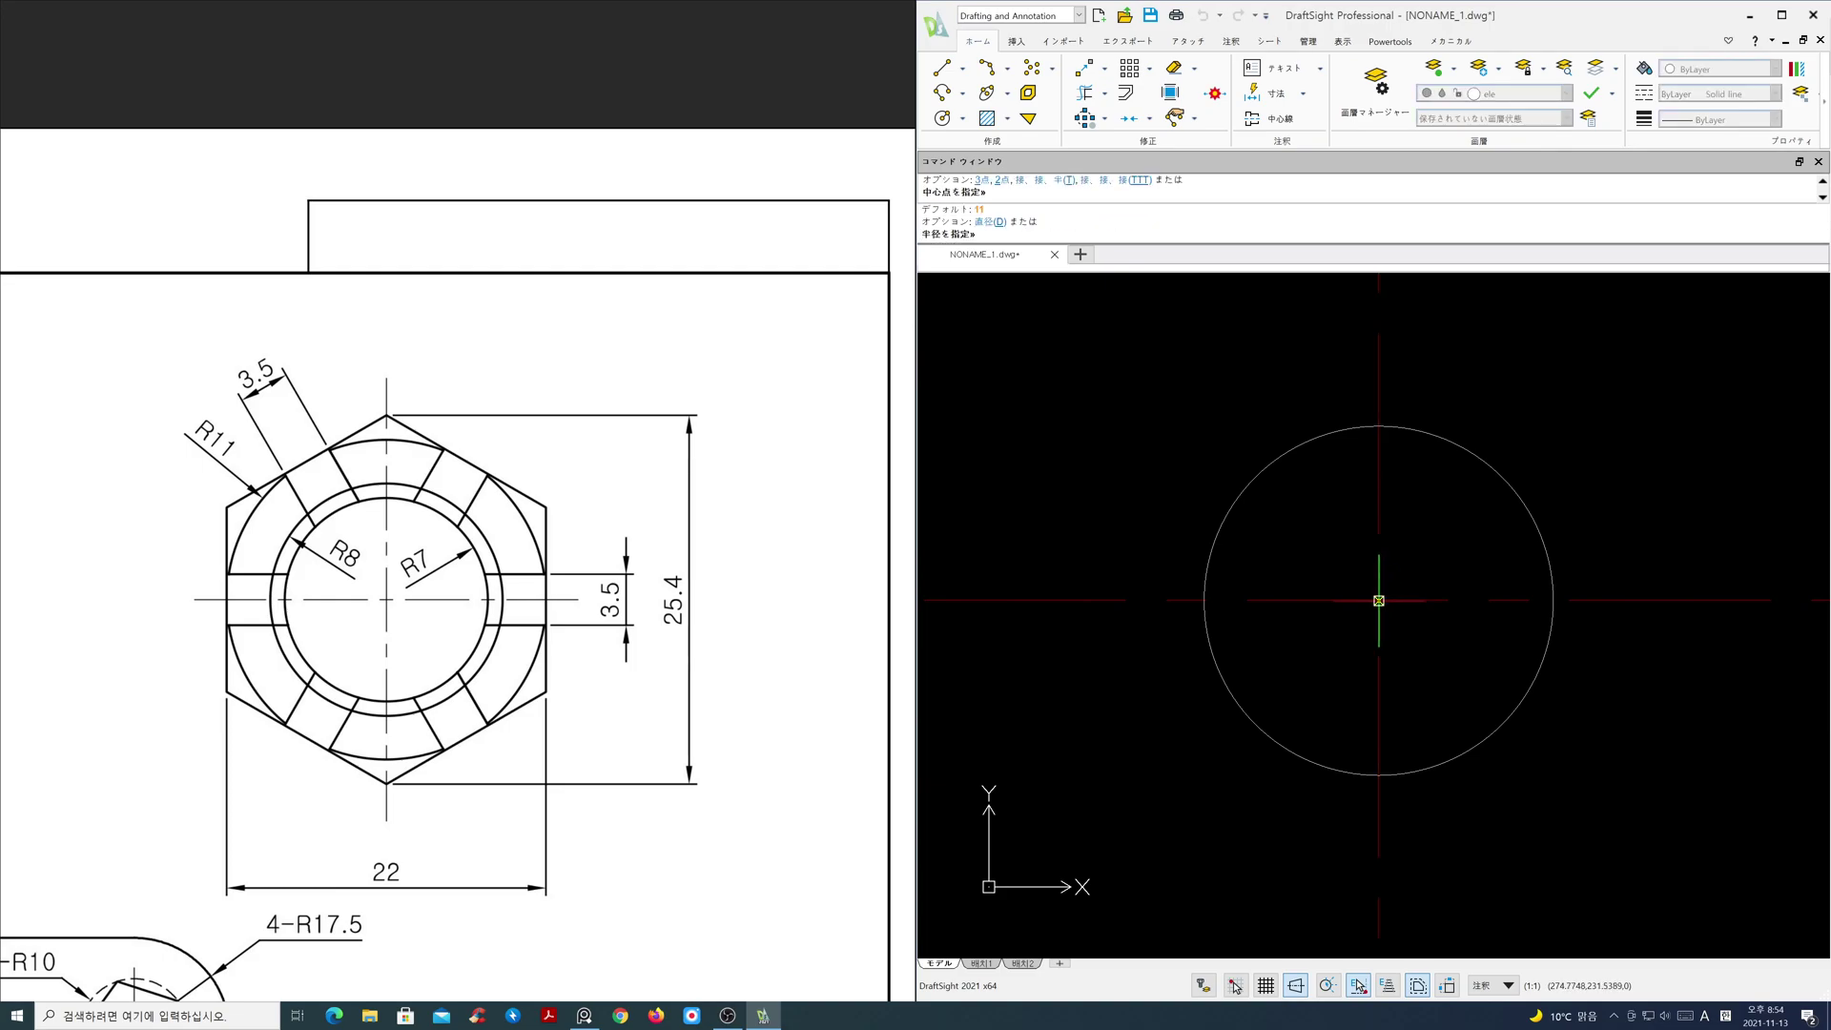
pyautogui.write('8')
pyautogui.press('Return')
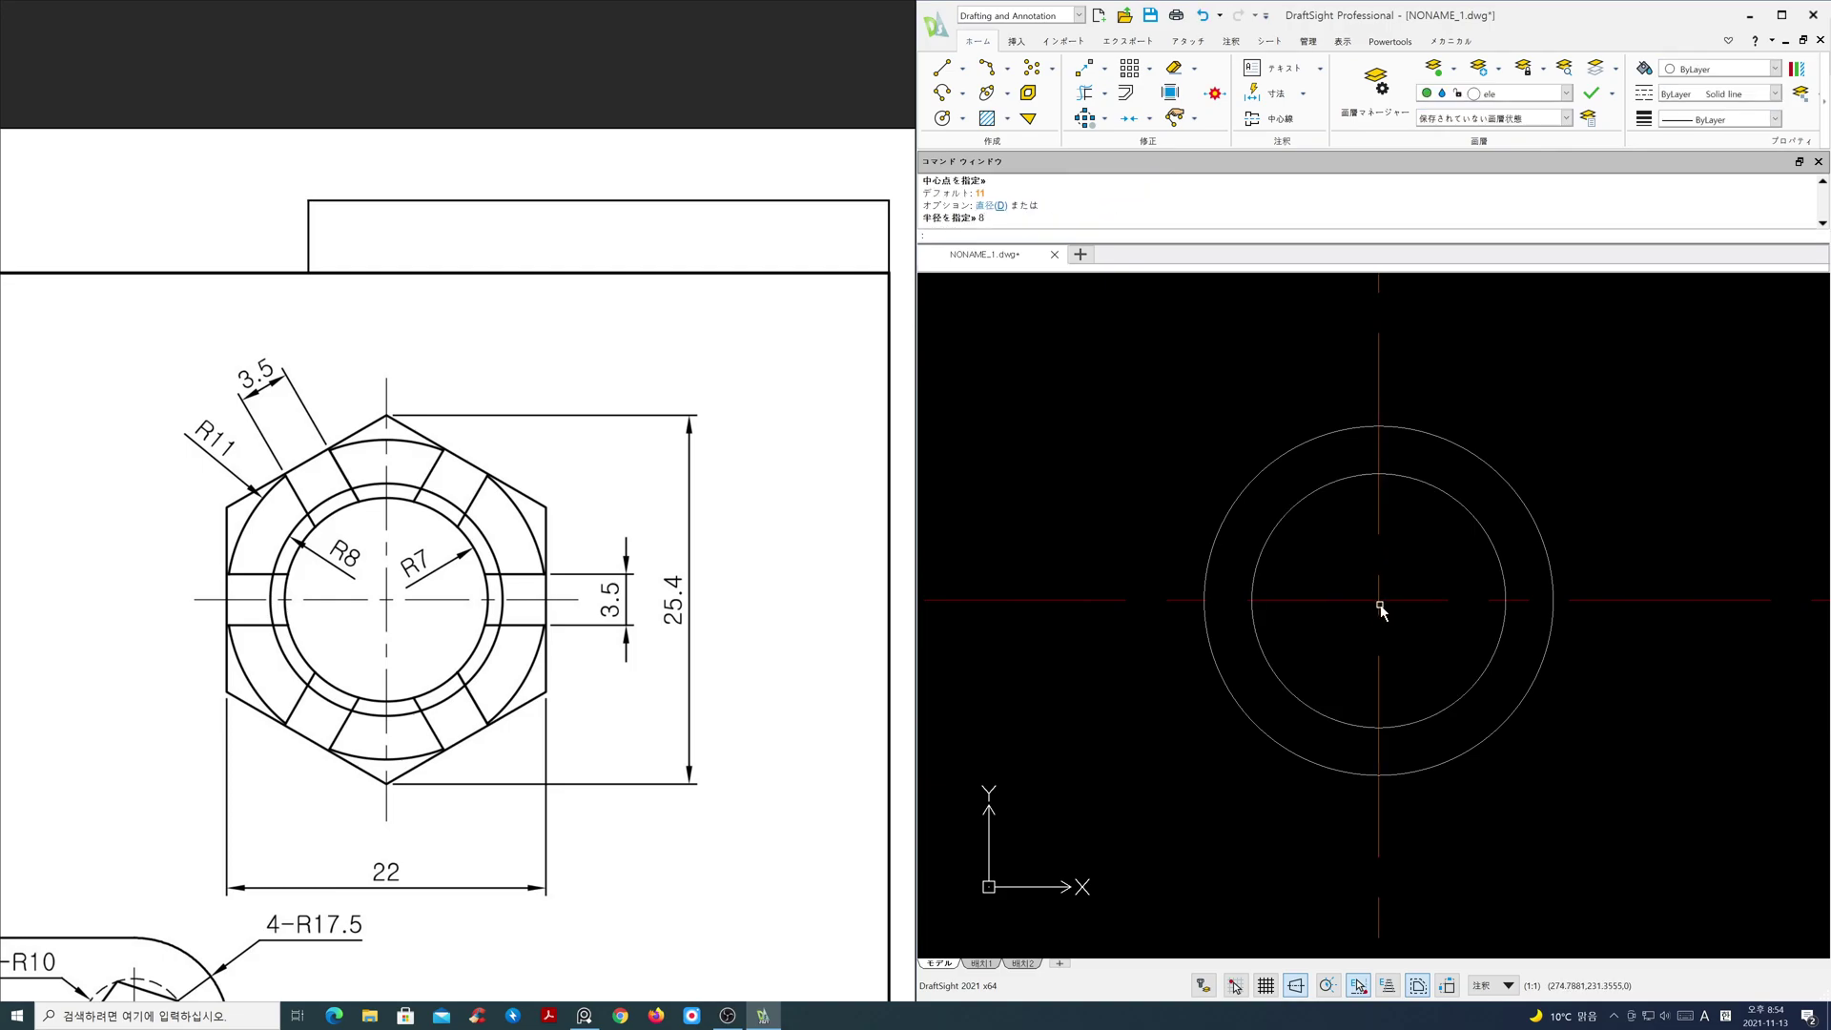
pyautogui.press('Return')
pyautogui.click(1379, 600)
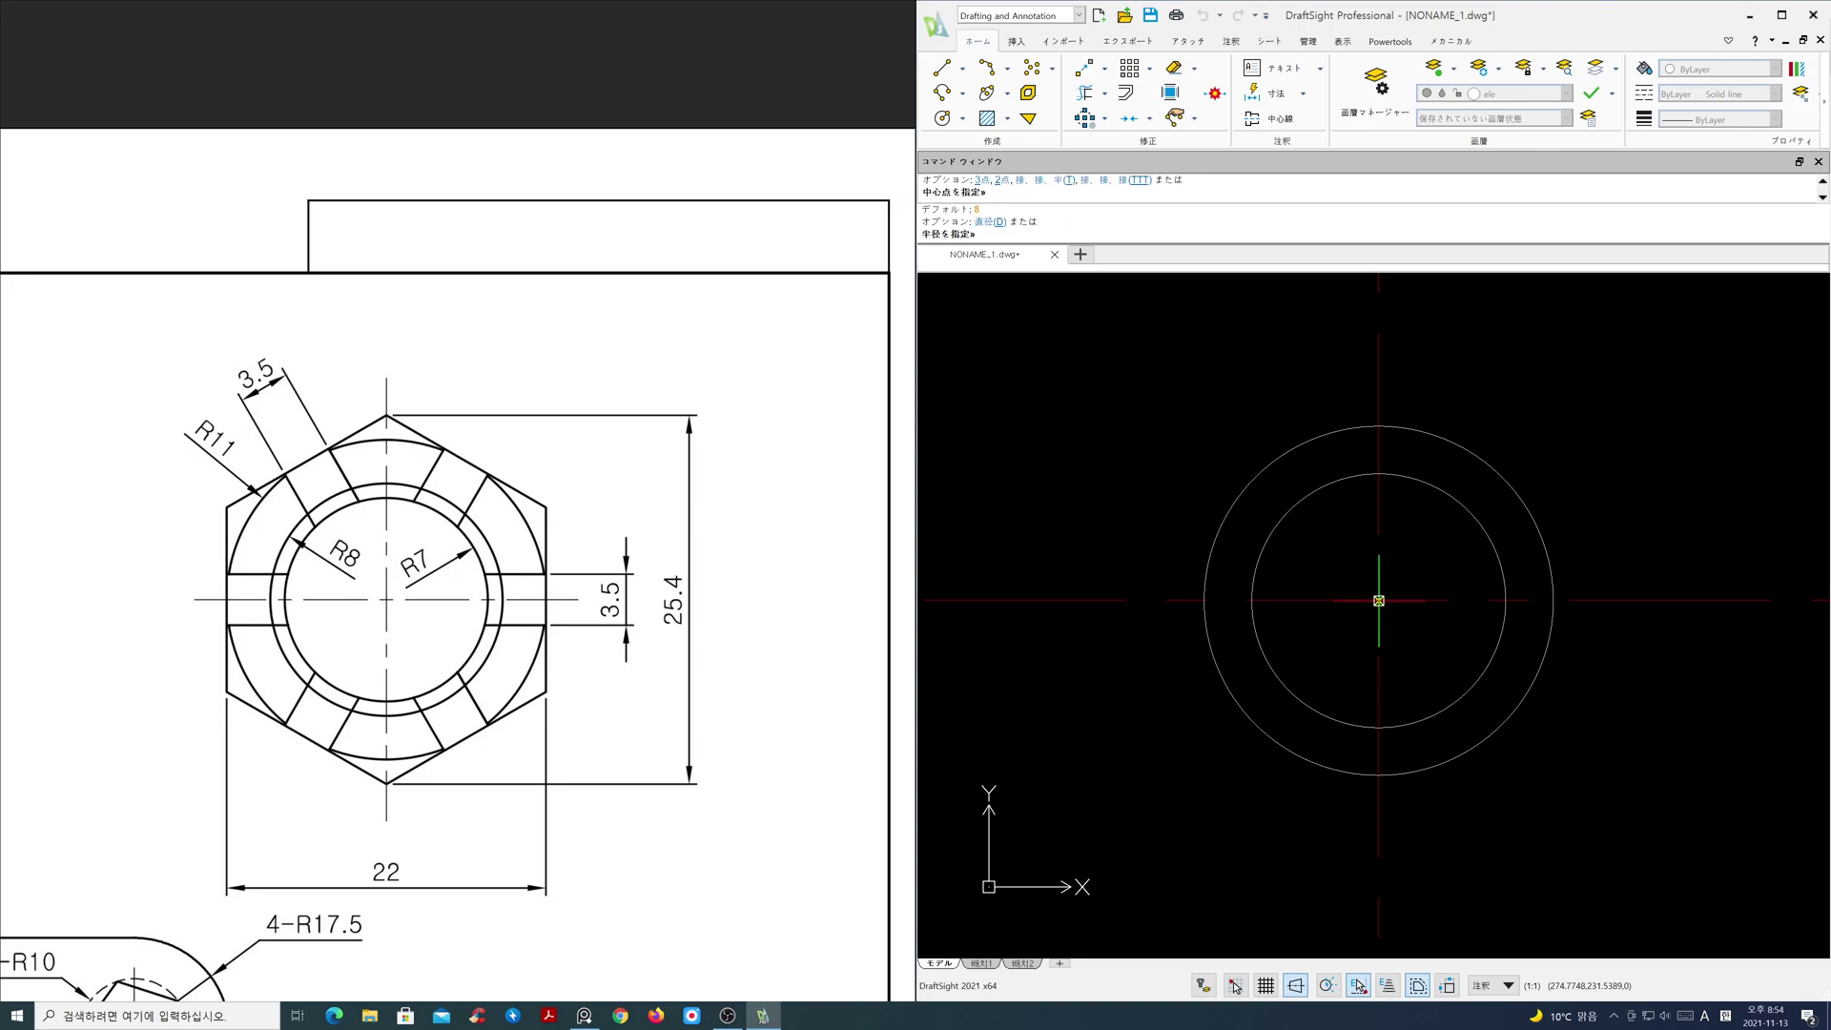
pyautogui.write('7')
pyautogui.press('Return')
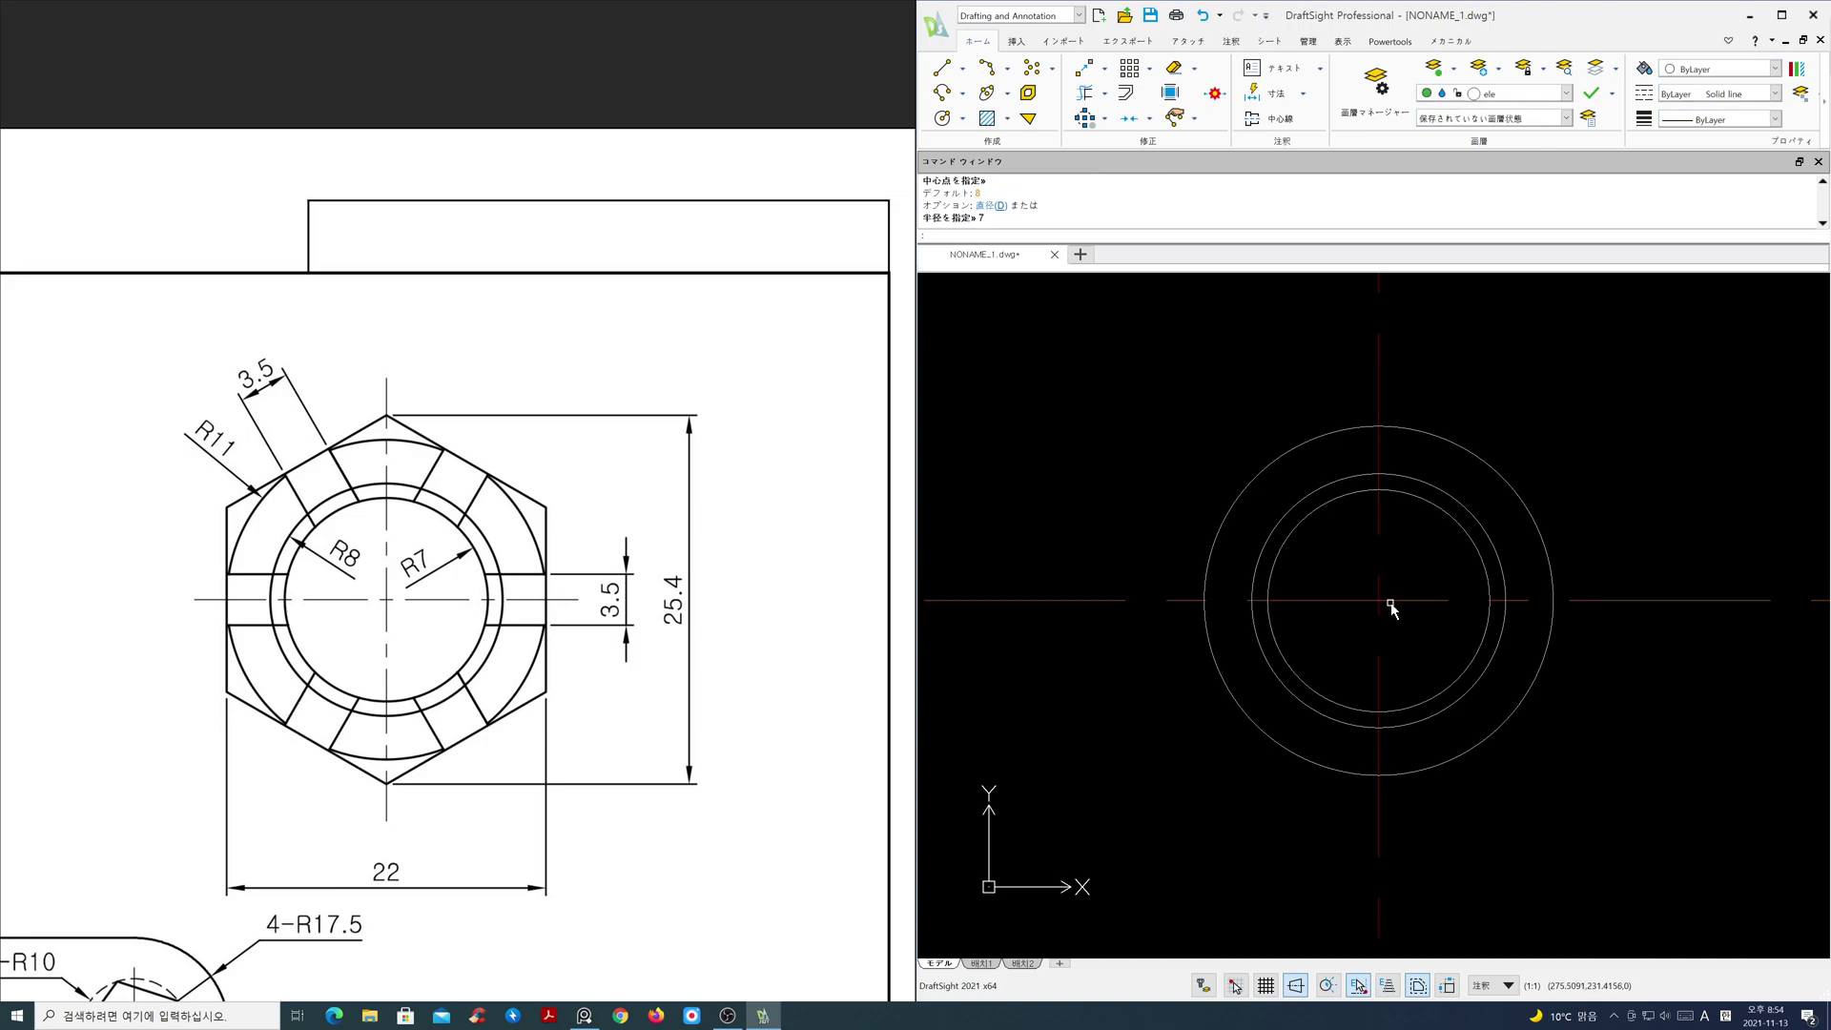
# - Draw a six-sided polygon centred on the nut's centre-line intersection, with its sides tangent to the radius 11 circle and vertical sides left and right
pyautogui.write('pol')
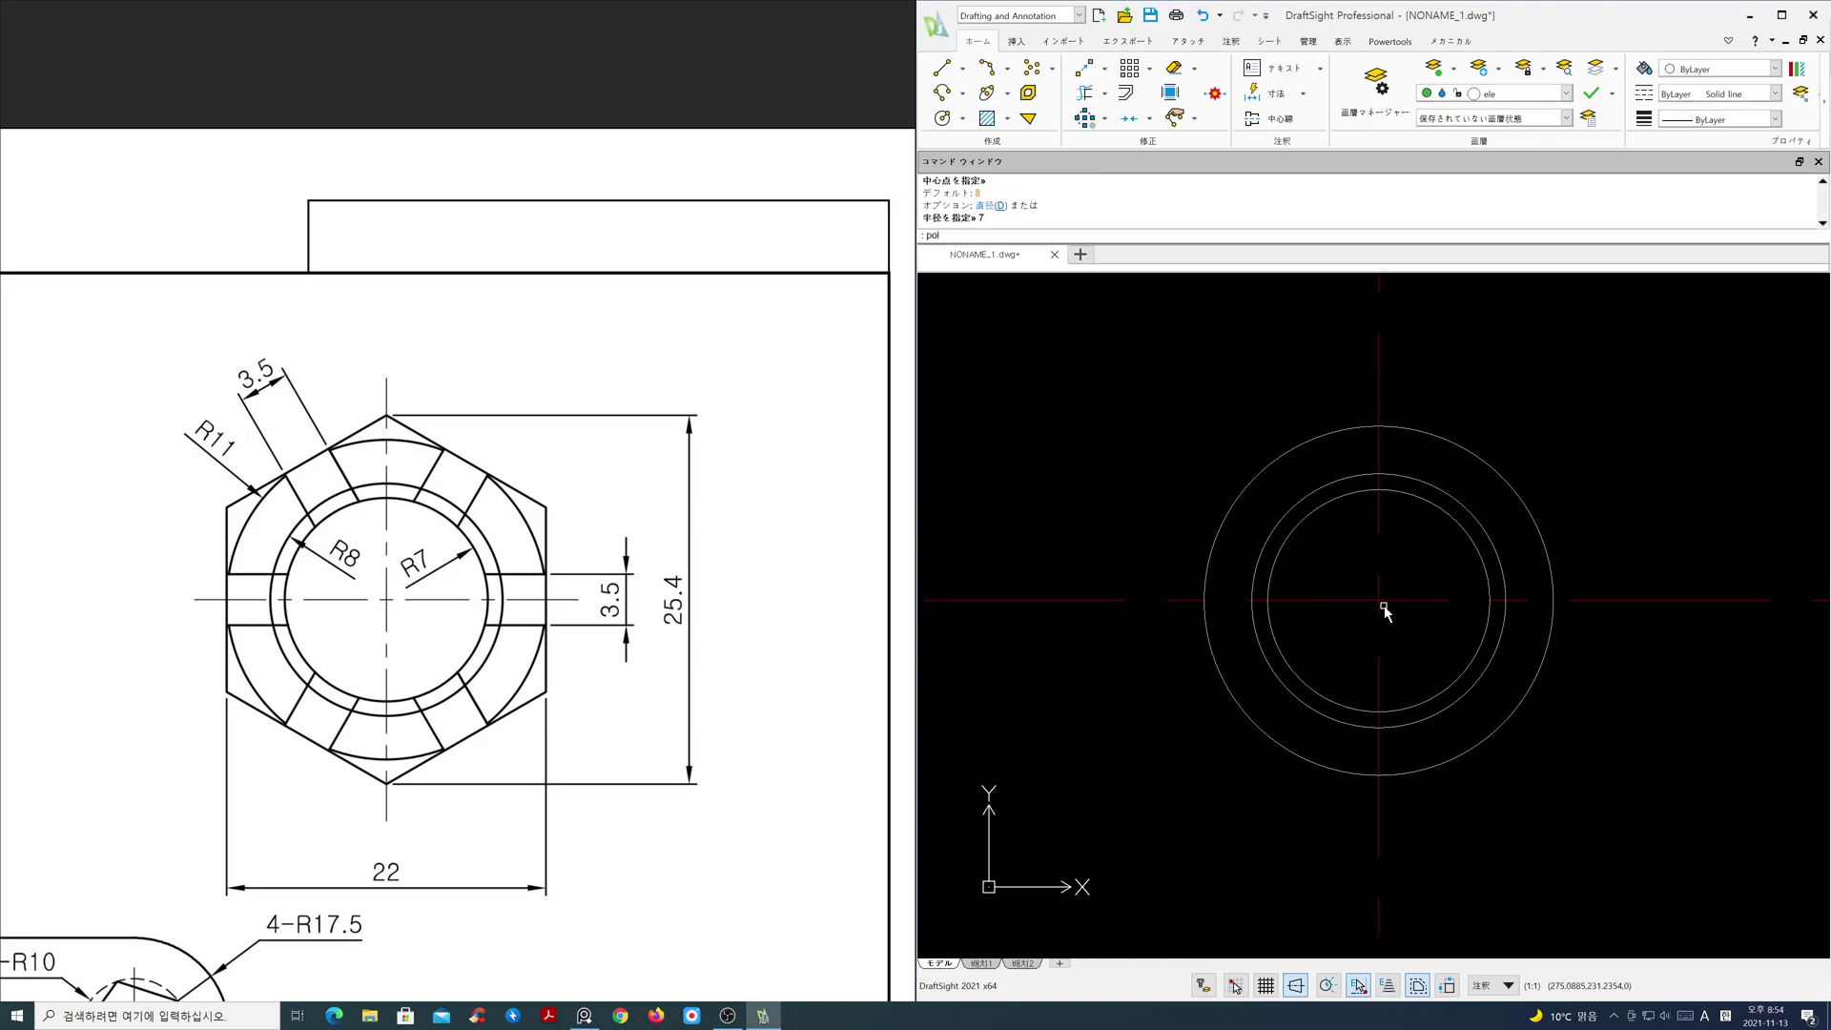
pyautogui.press('Return')
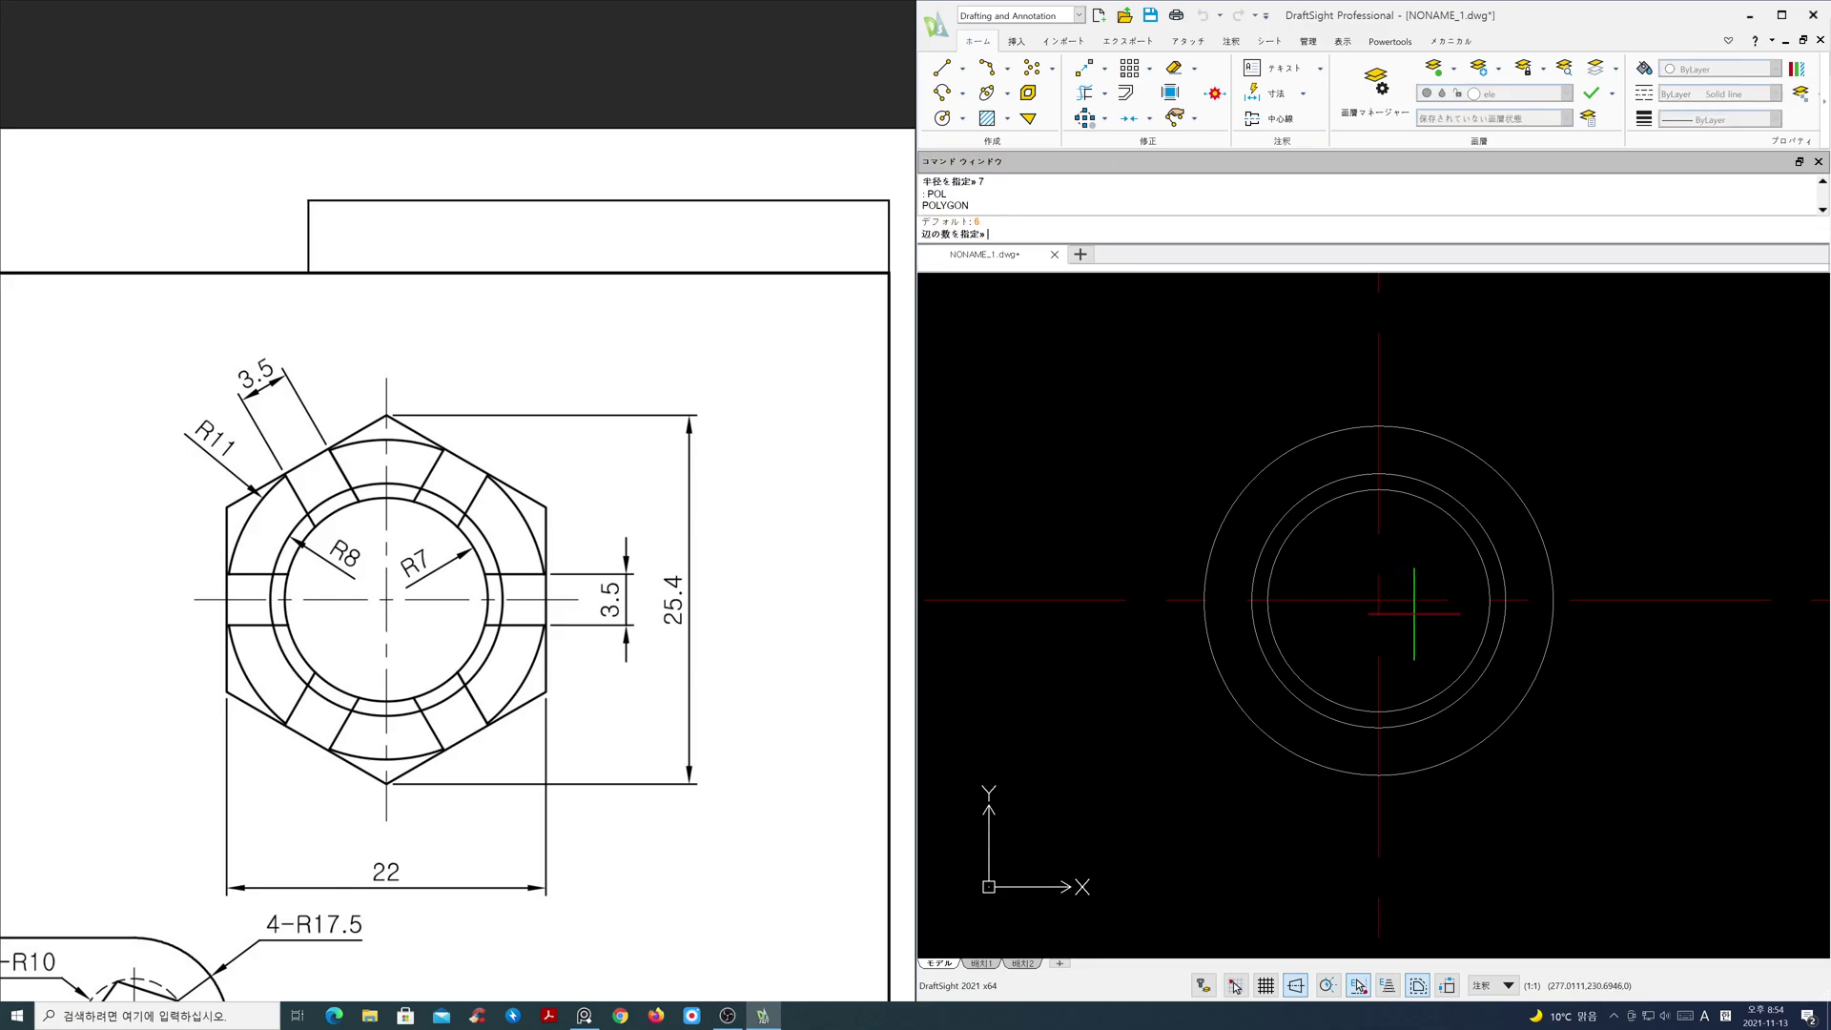
pyautogui.press('Return')
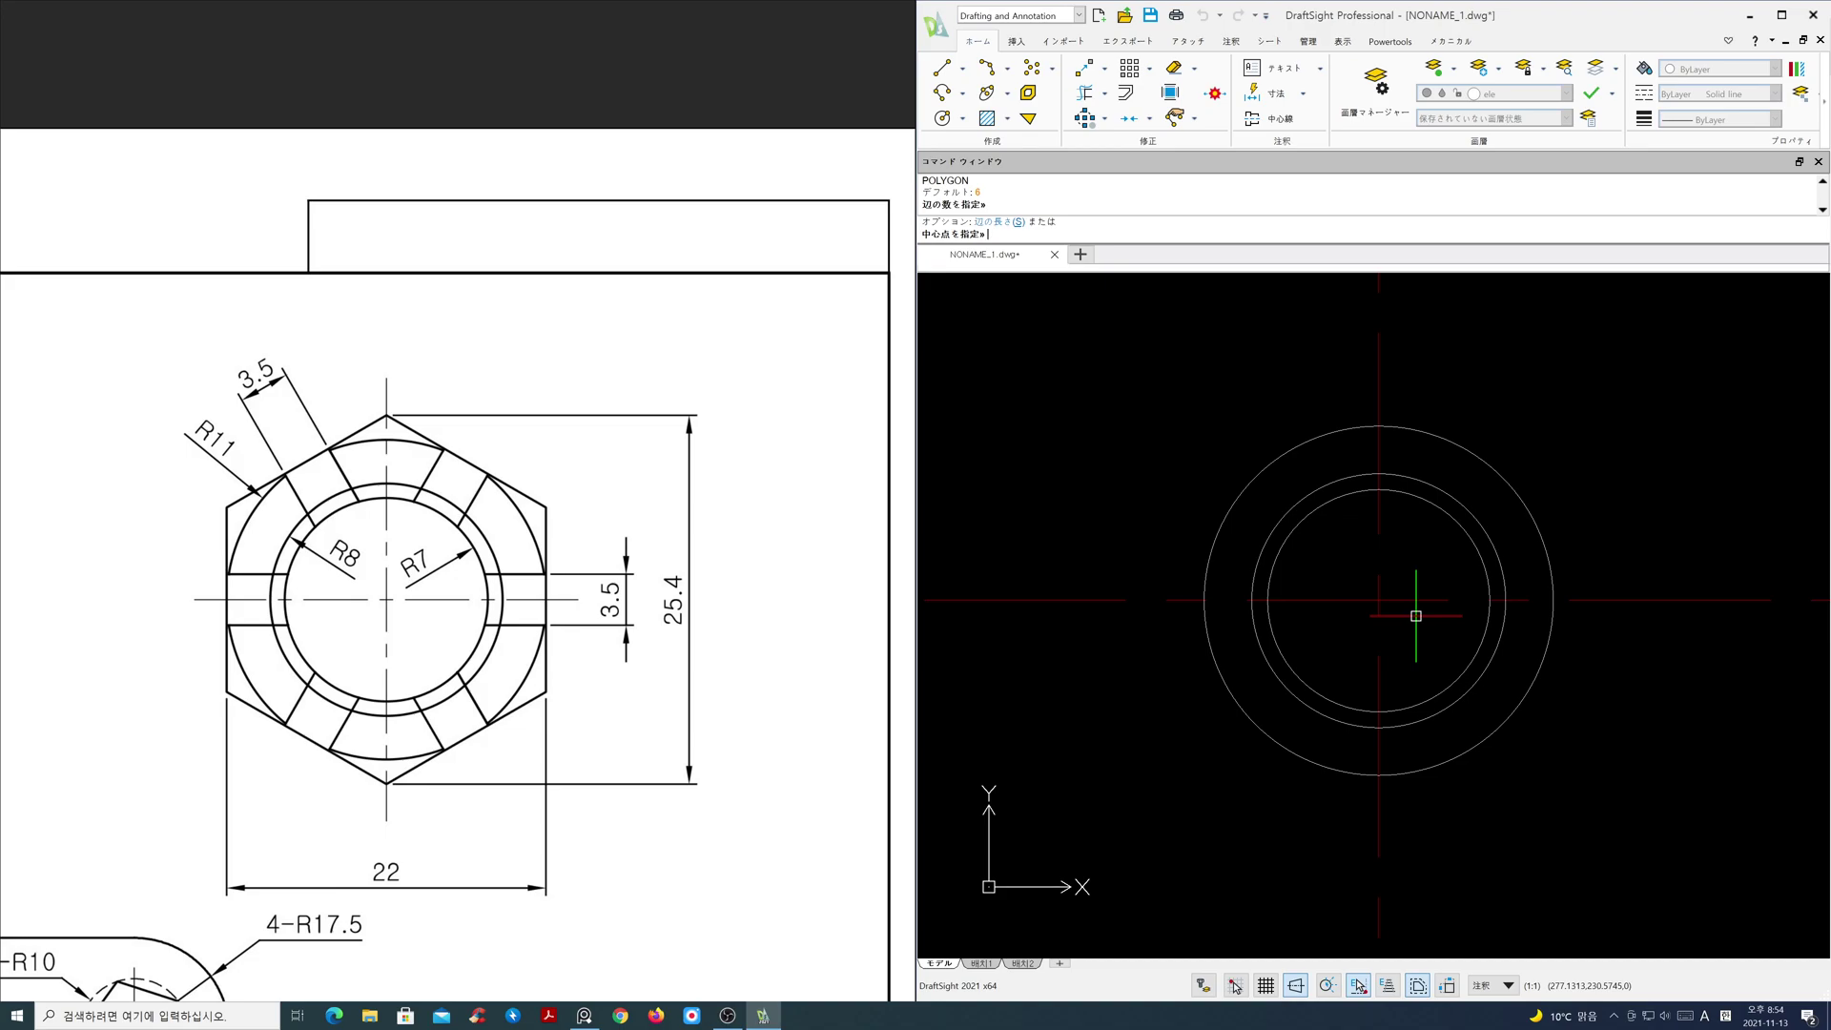
pyautogui.click(1379, 600)
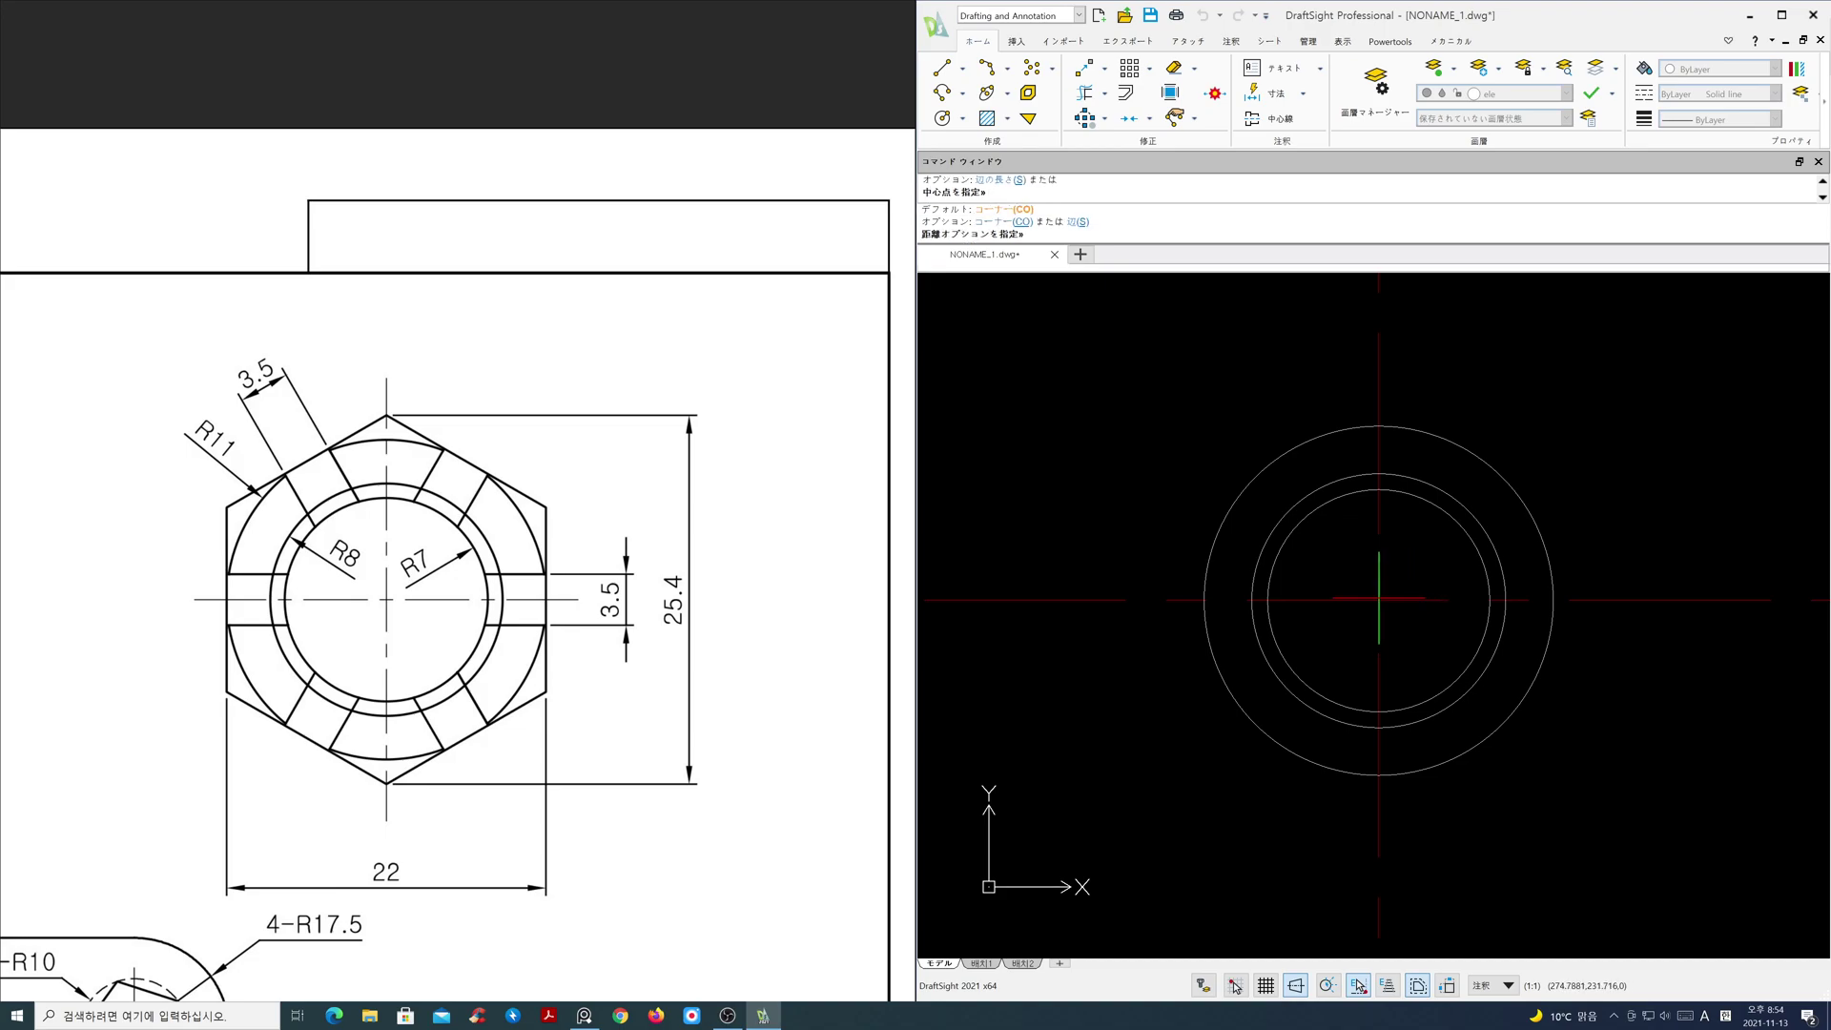
pyautogui.press('Return')
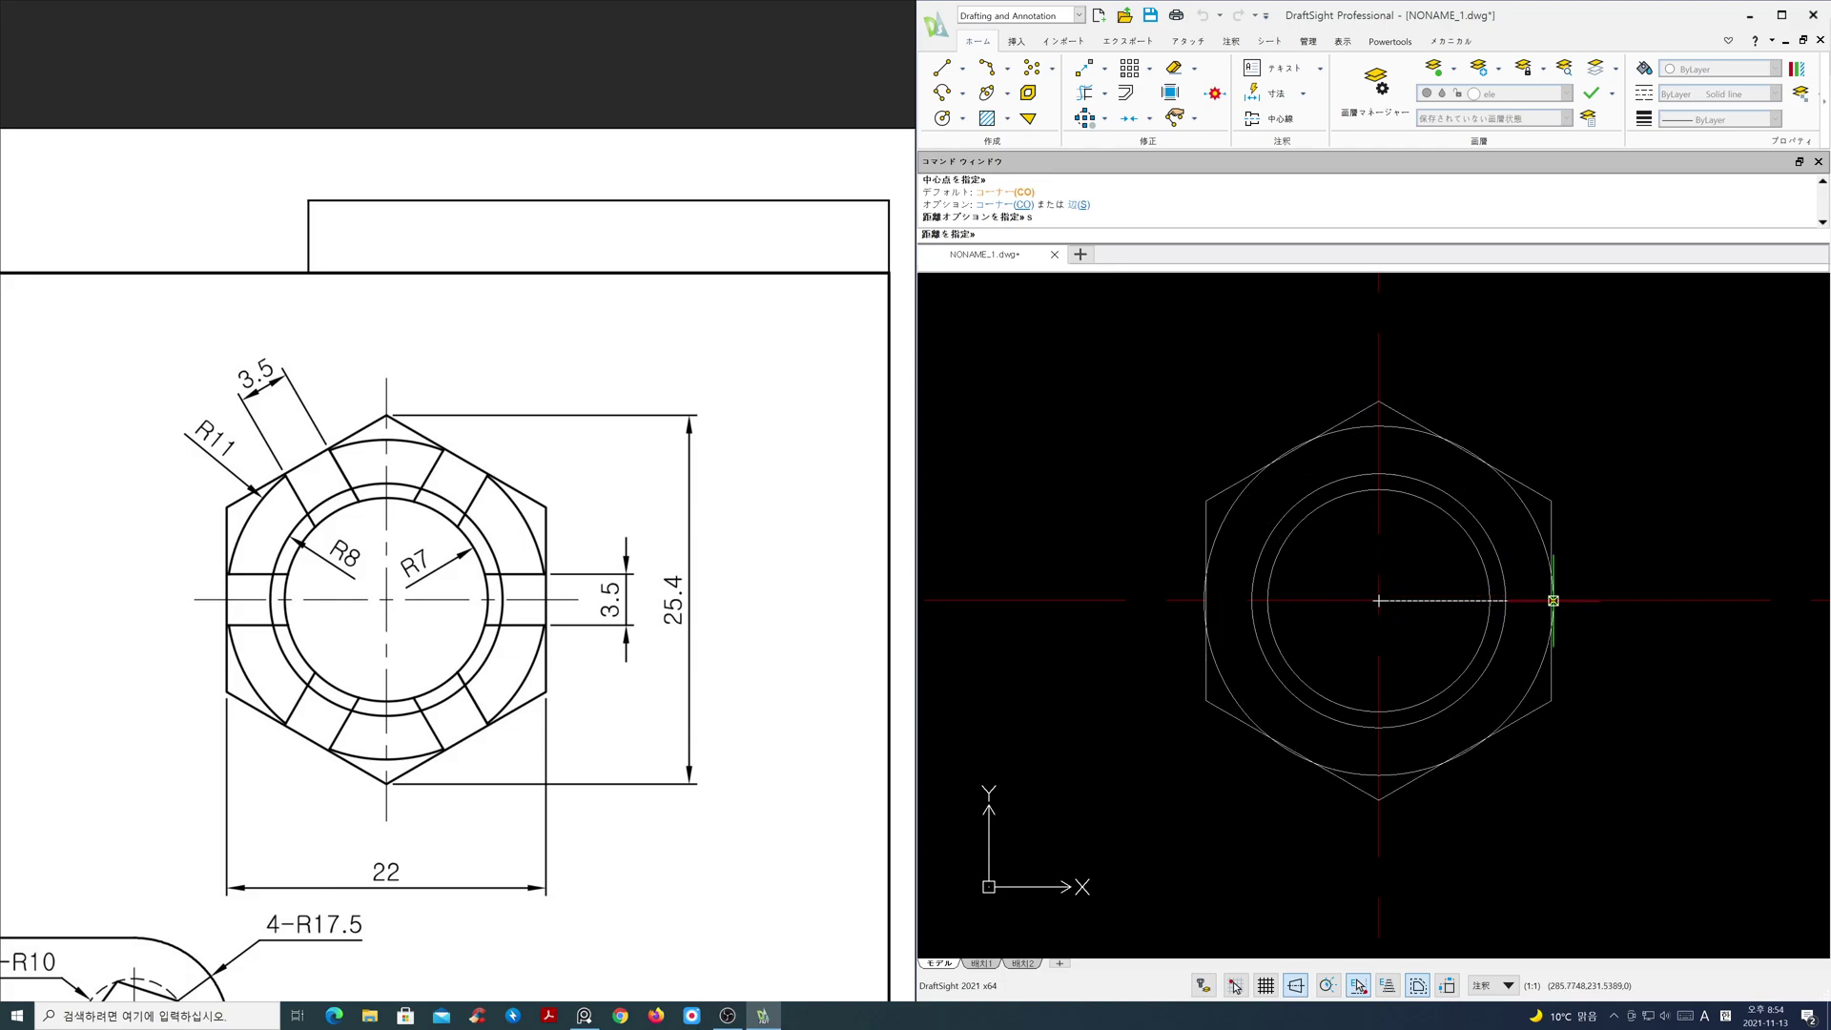
pyautogui.click(1554, 600)
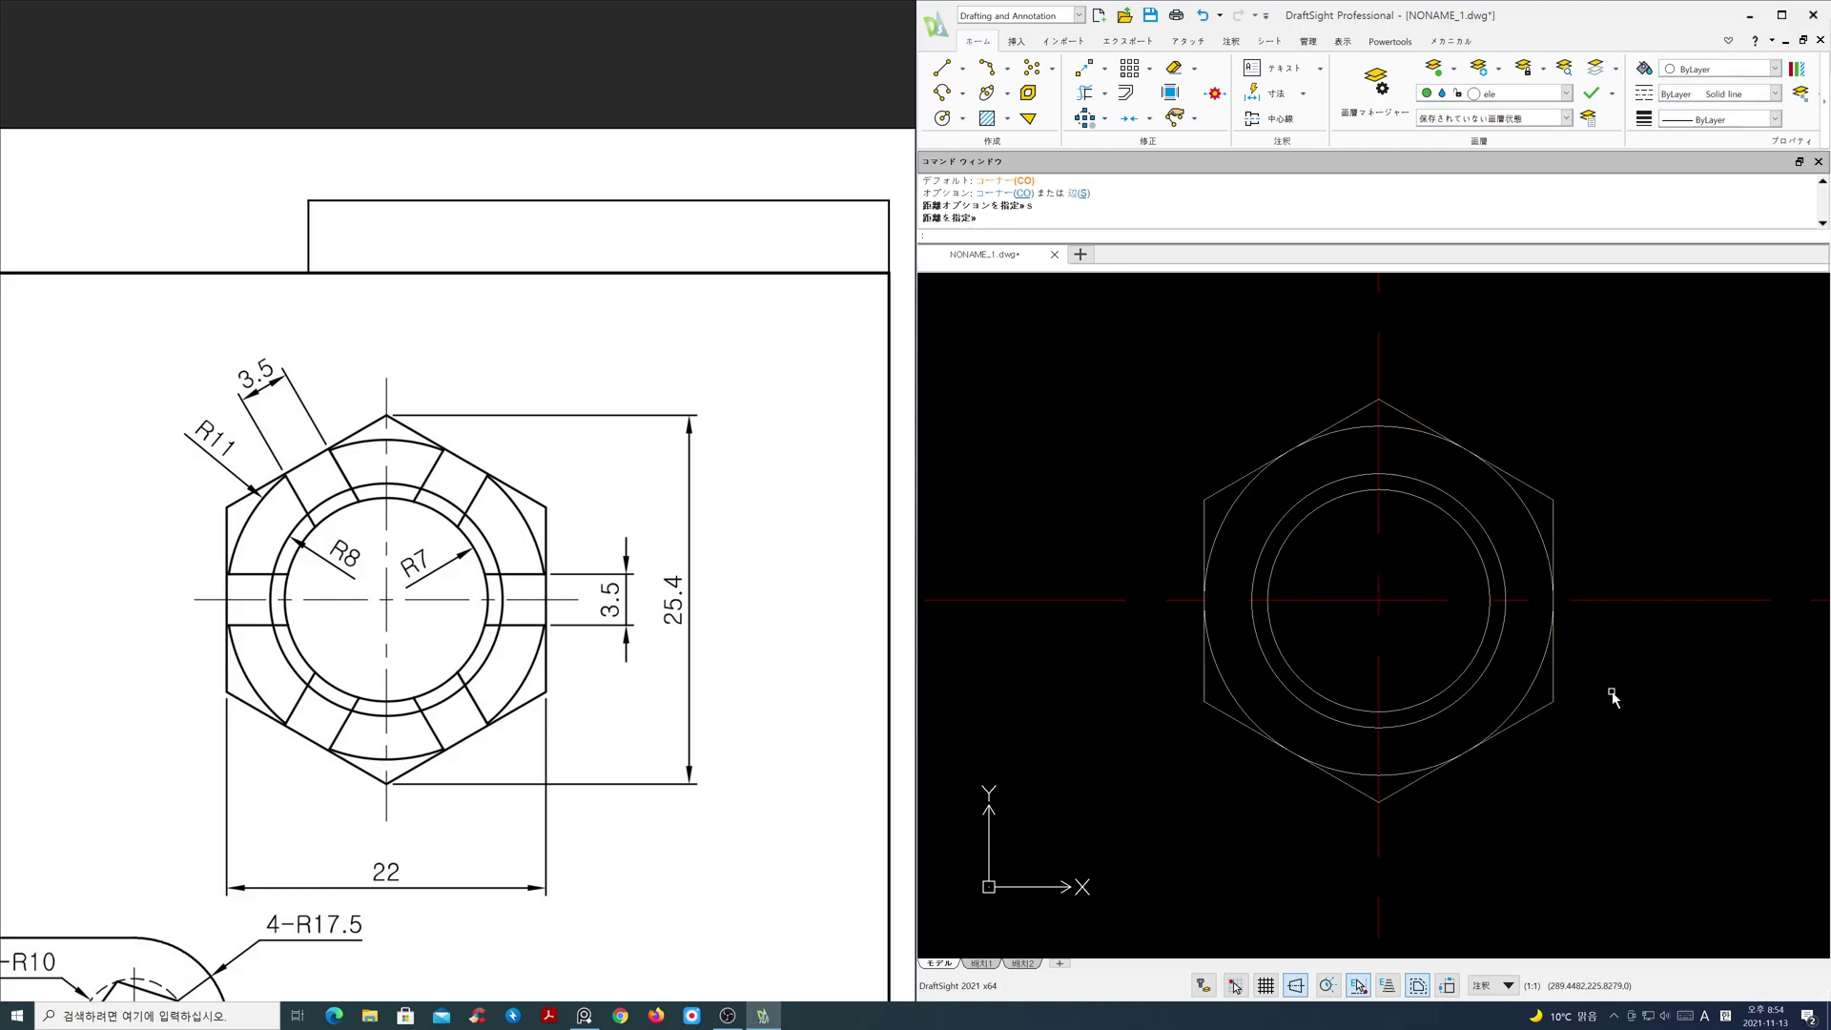
# - Offset the nut's horizontal centre line by 1.75 to both sides, placing the copies on the ele layer
pyautogui.write('o')
pyautogui.press('Return')
pyautogui.write('1.75')
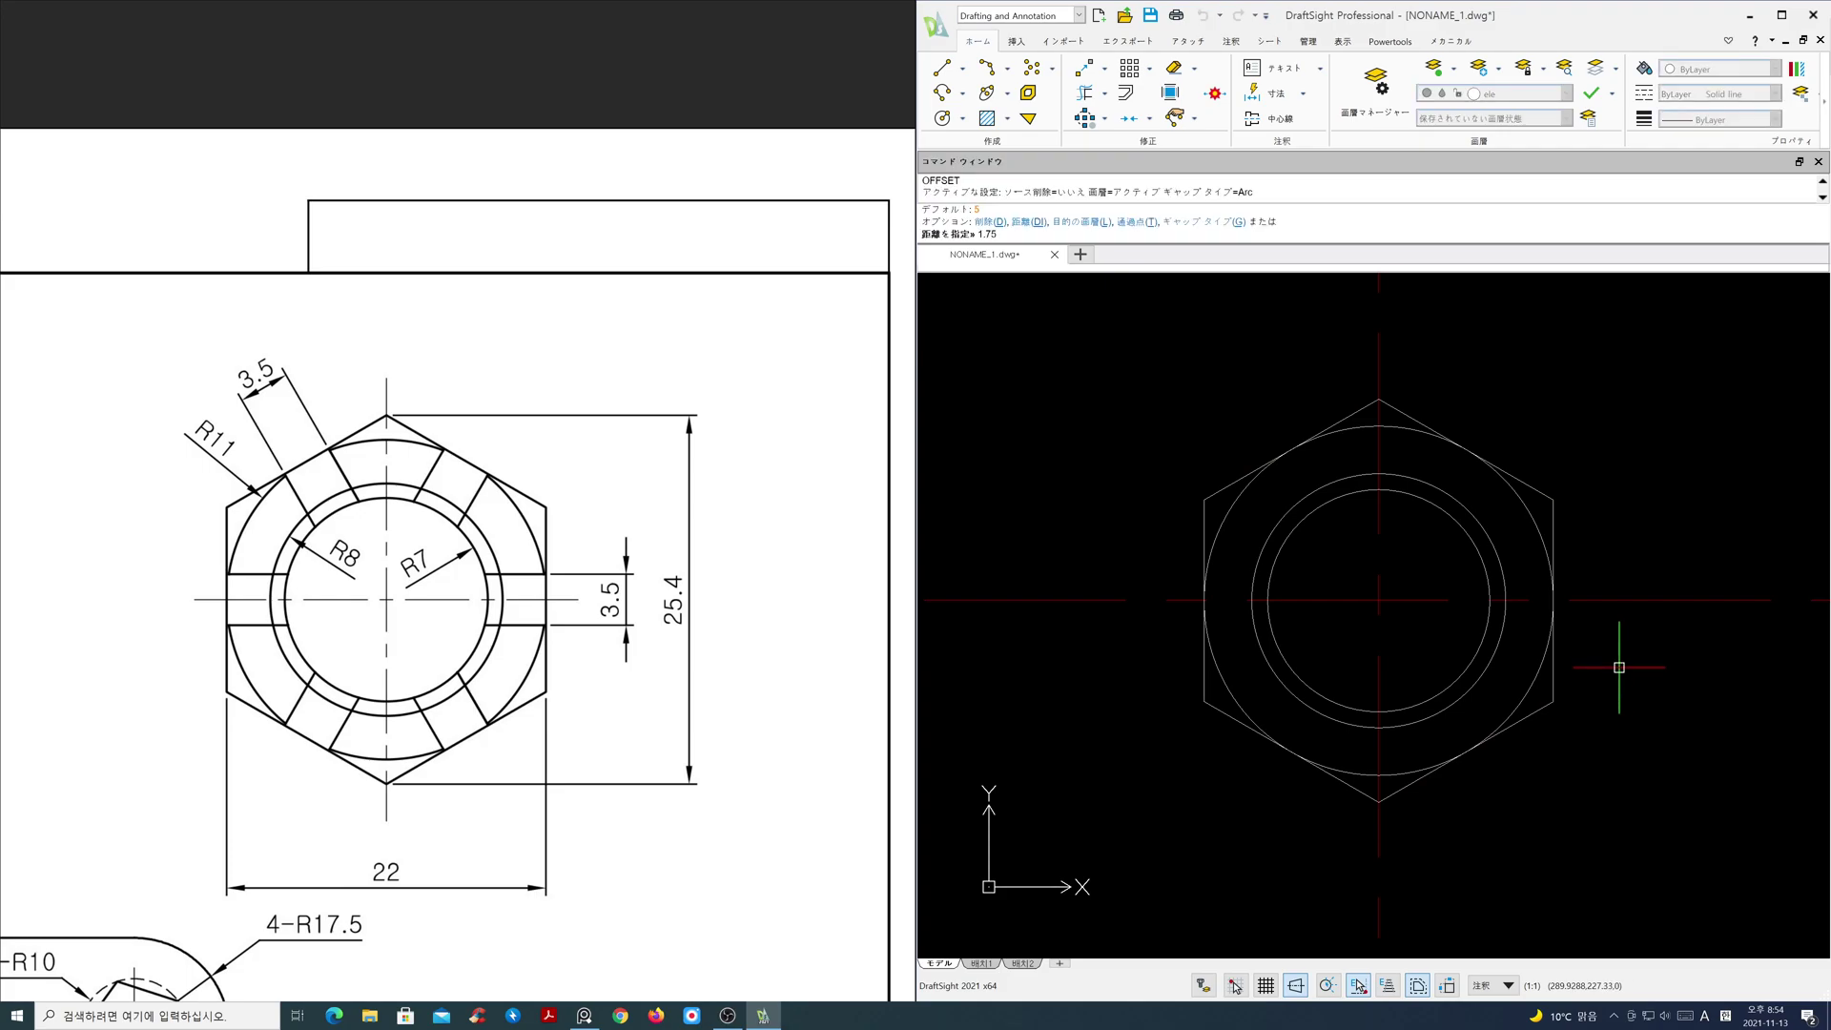
pyautogui.press('Return')
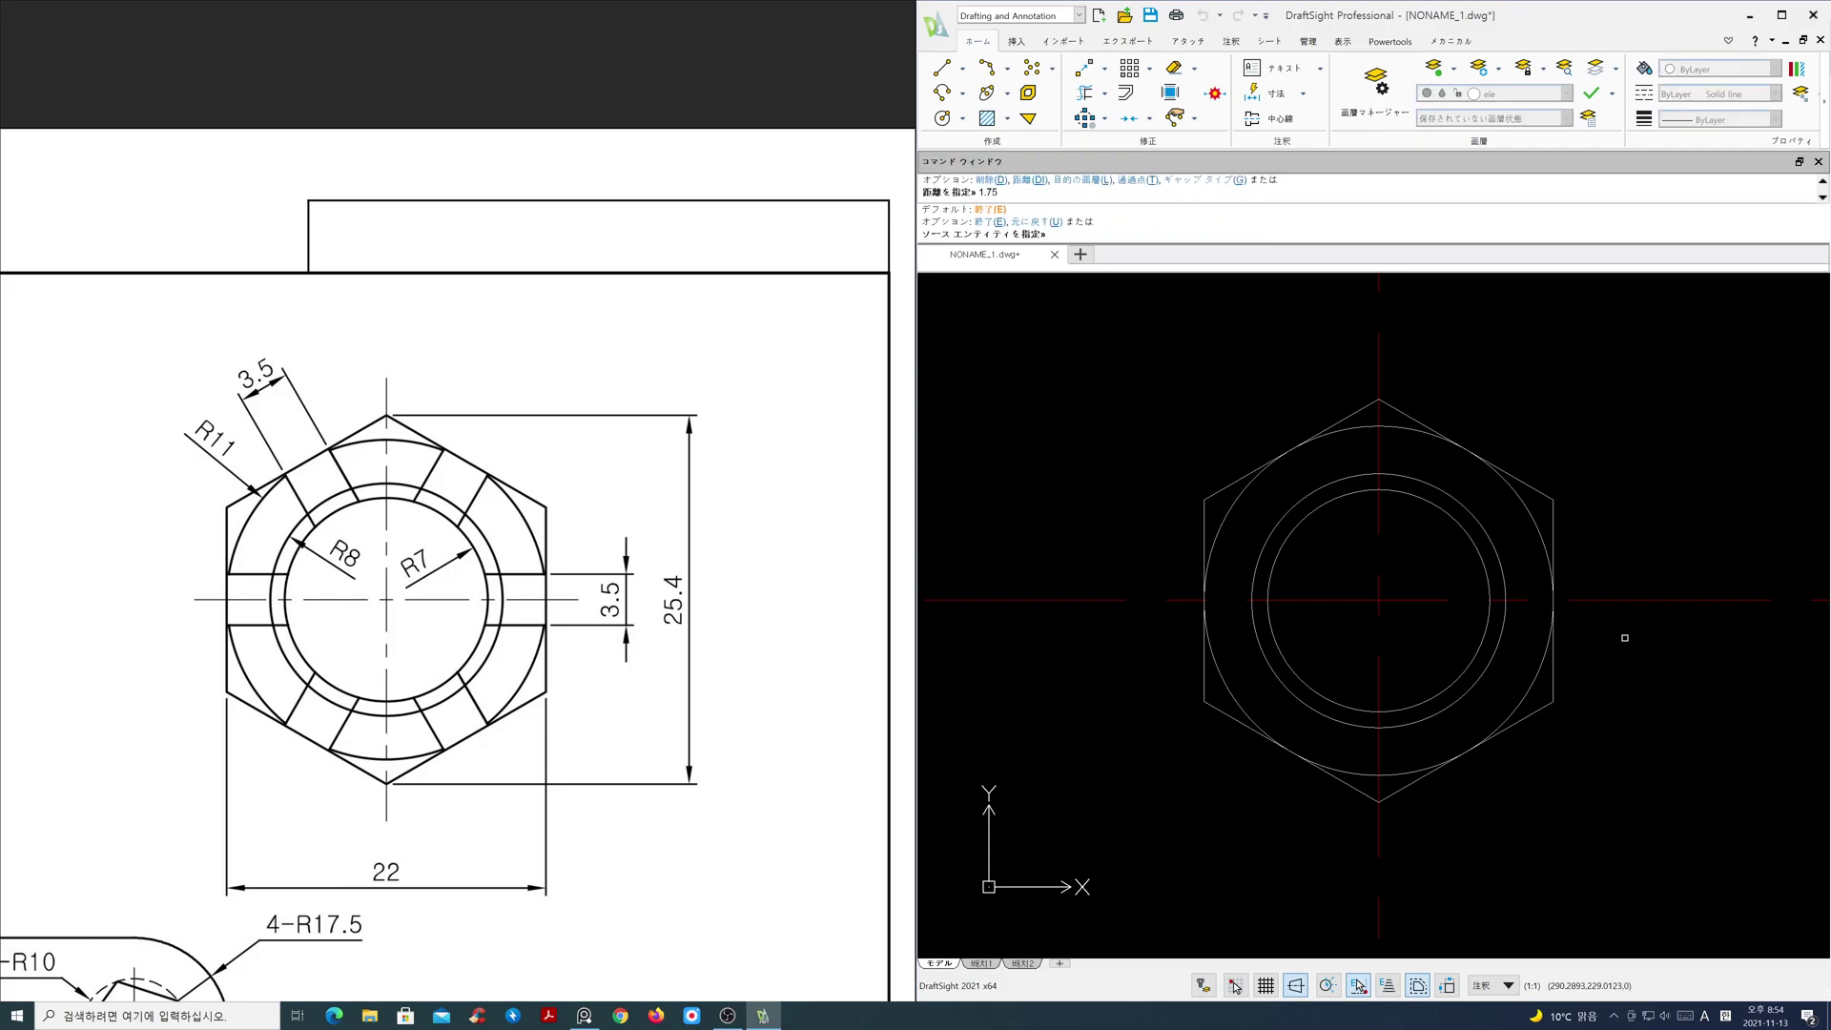
pyautogui.click(1623, 600)
pyautogui.click(1619, 580)
pyautogui.click(1620, 600)
pyautogui.click(1624, 632)
pyautogui.press('Return')
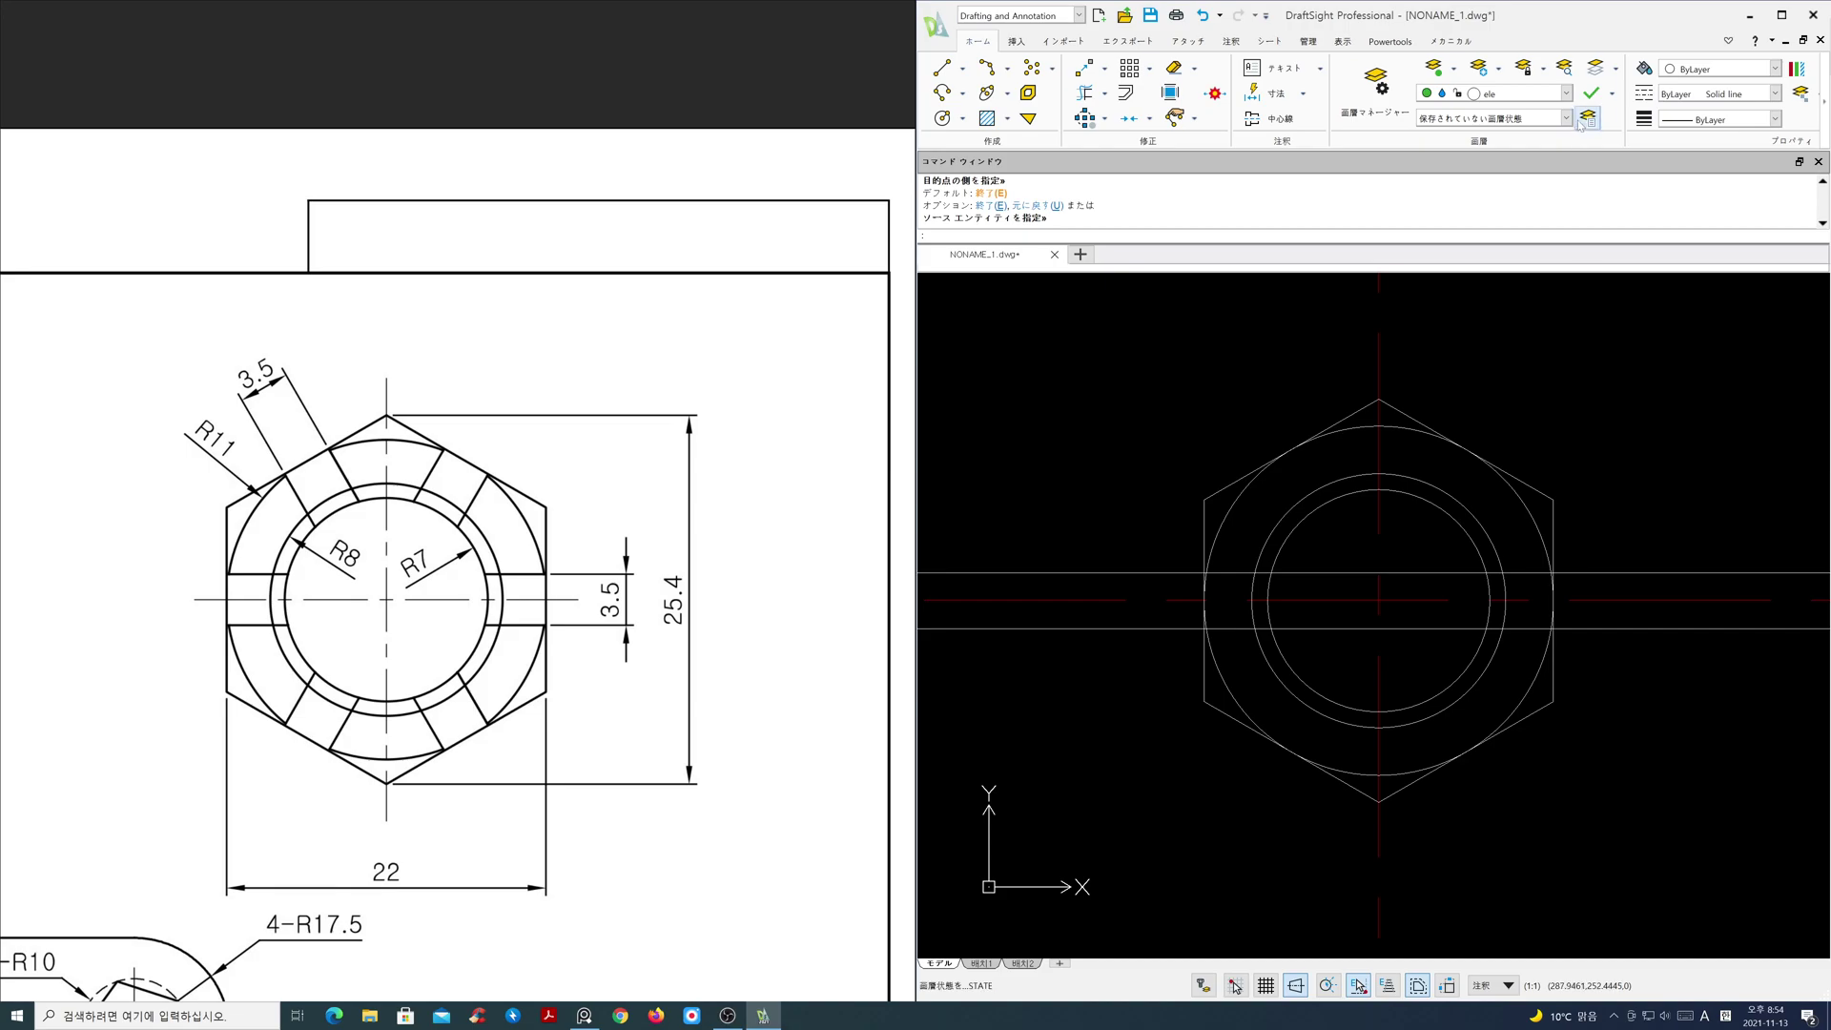
# - Freeze the cen layer and move the nut's hexagon onto it to hide the outline
pyautogui.click(1566, 93)
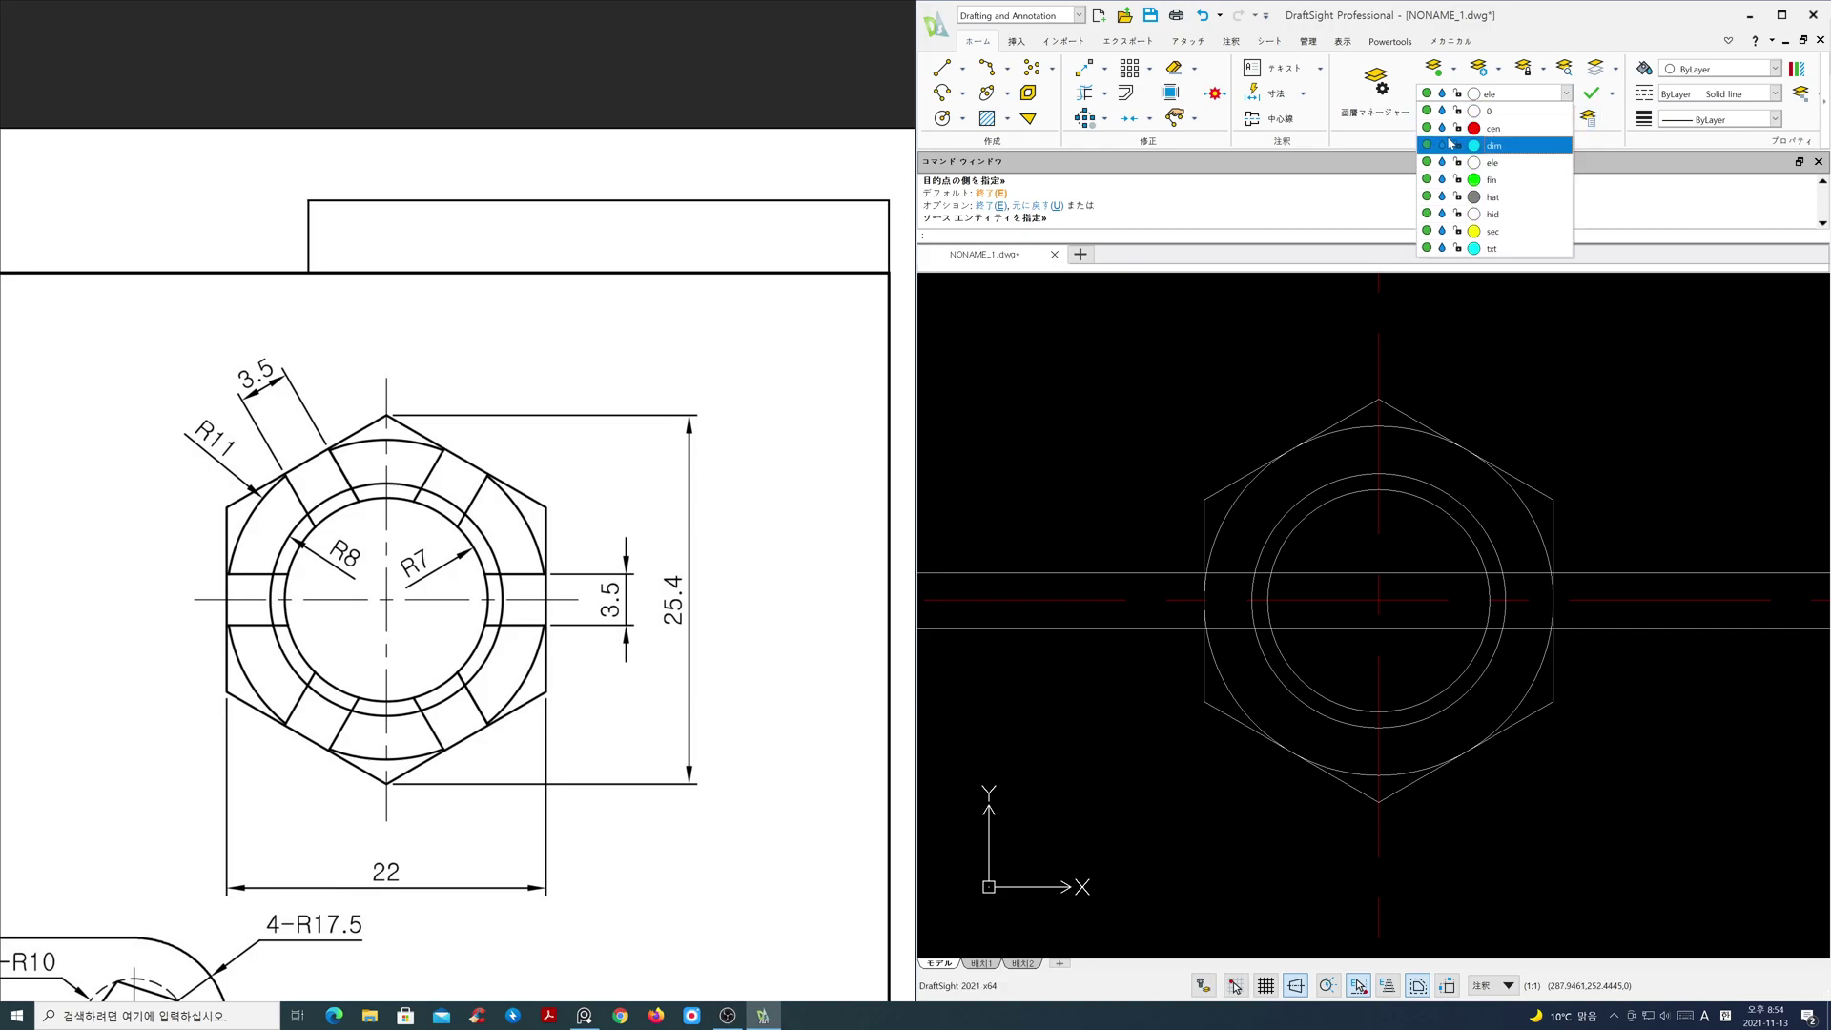
pyautogui.click(1529, 386)
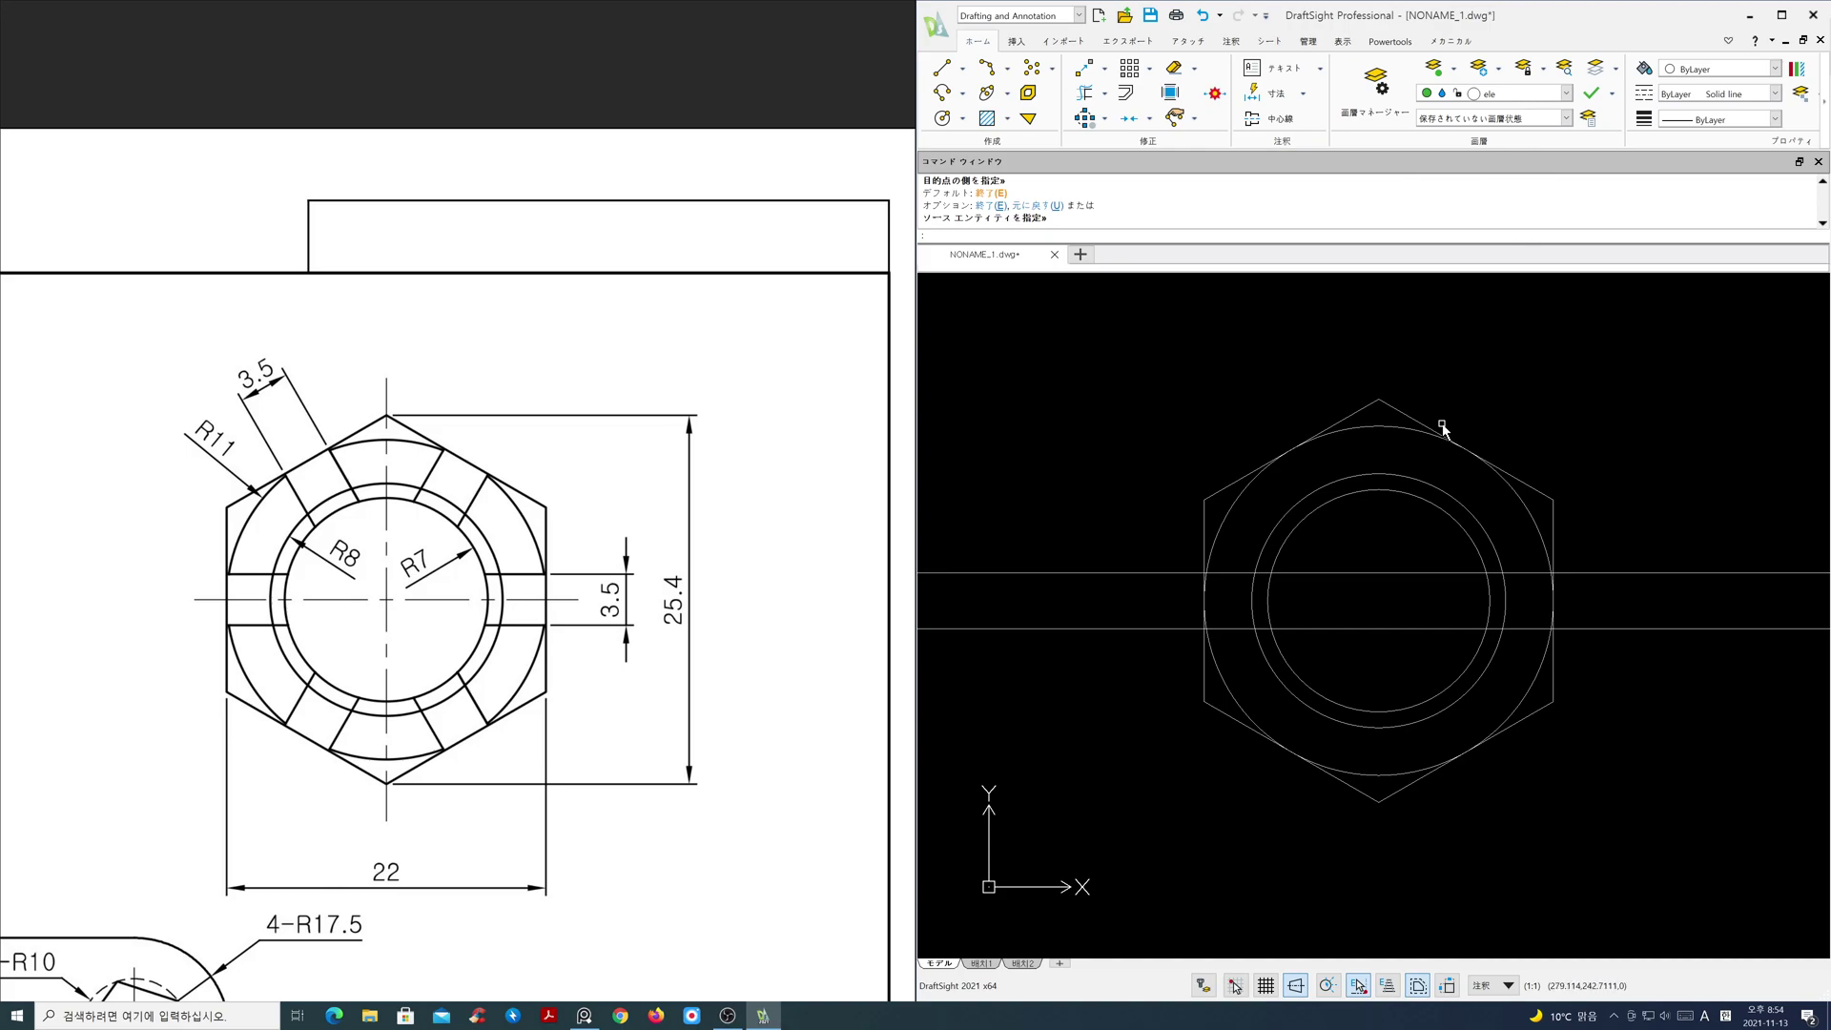
pyautogui.click(1410, 417)
pyautogui.click(1565, 93)
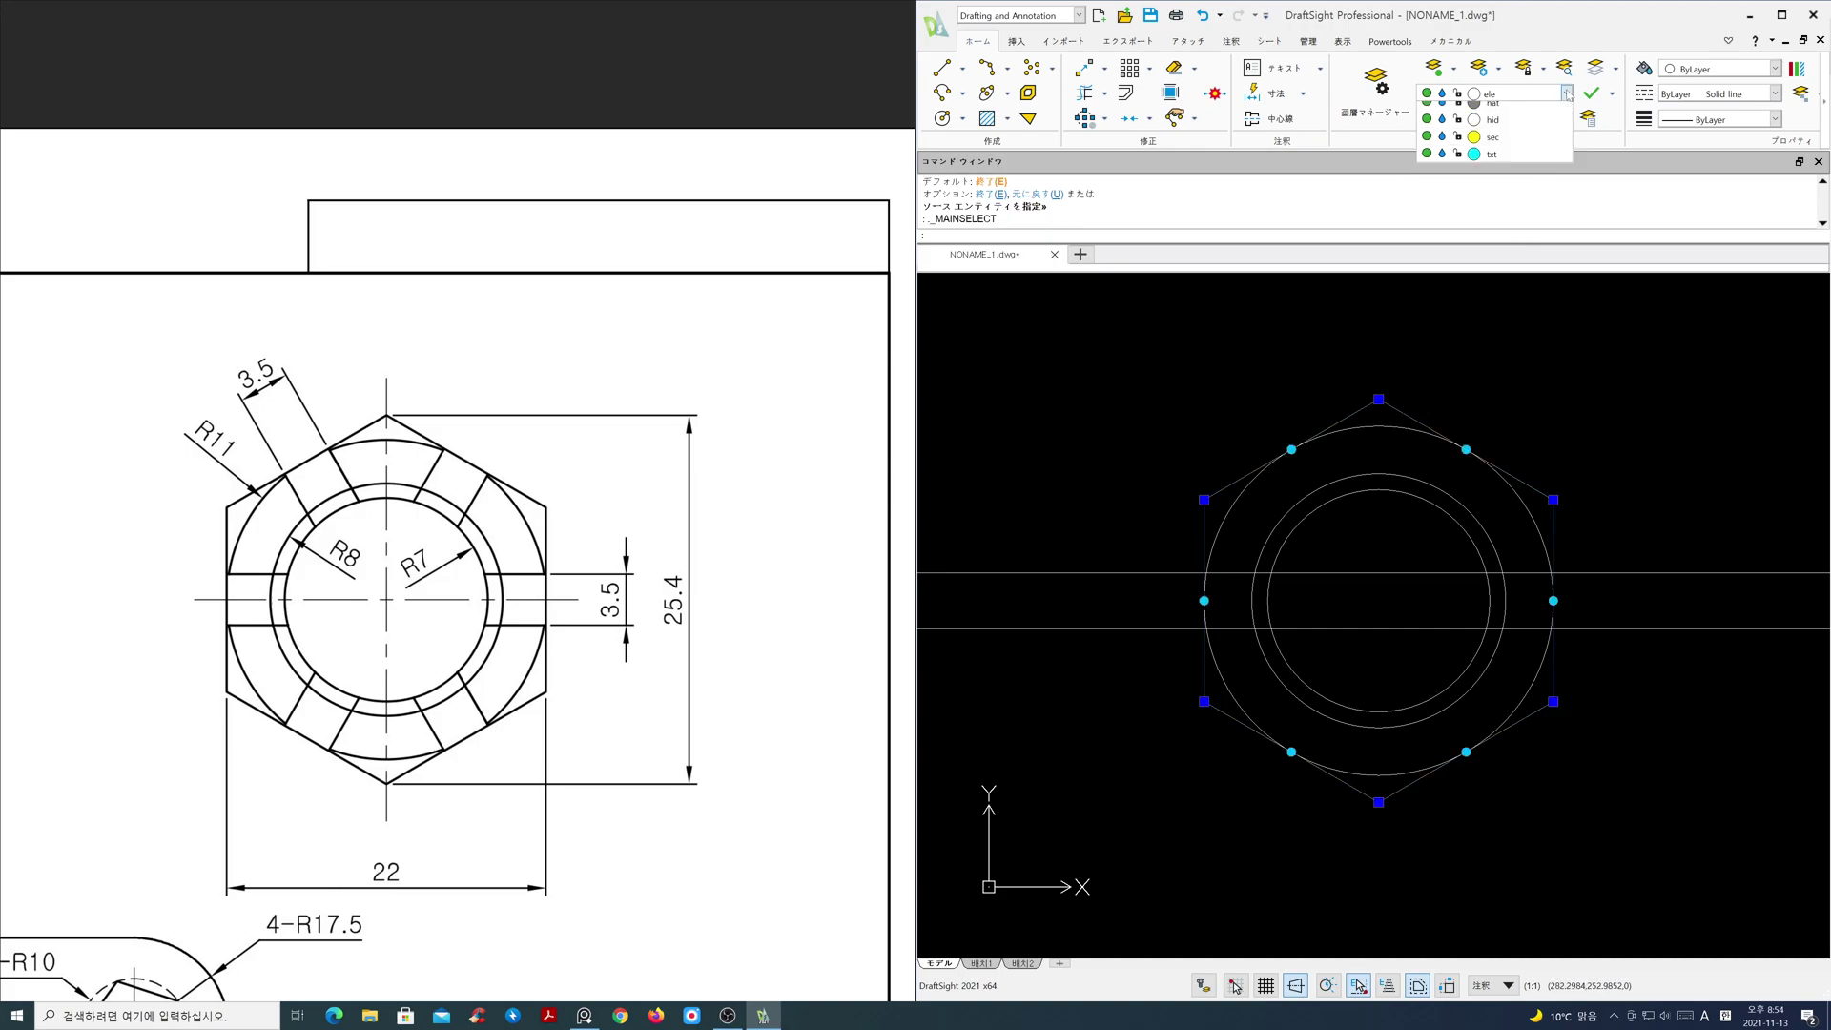
pyautogui.click(1542, 134)
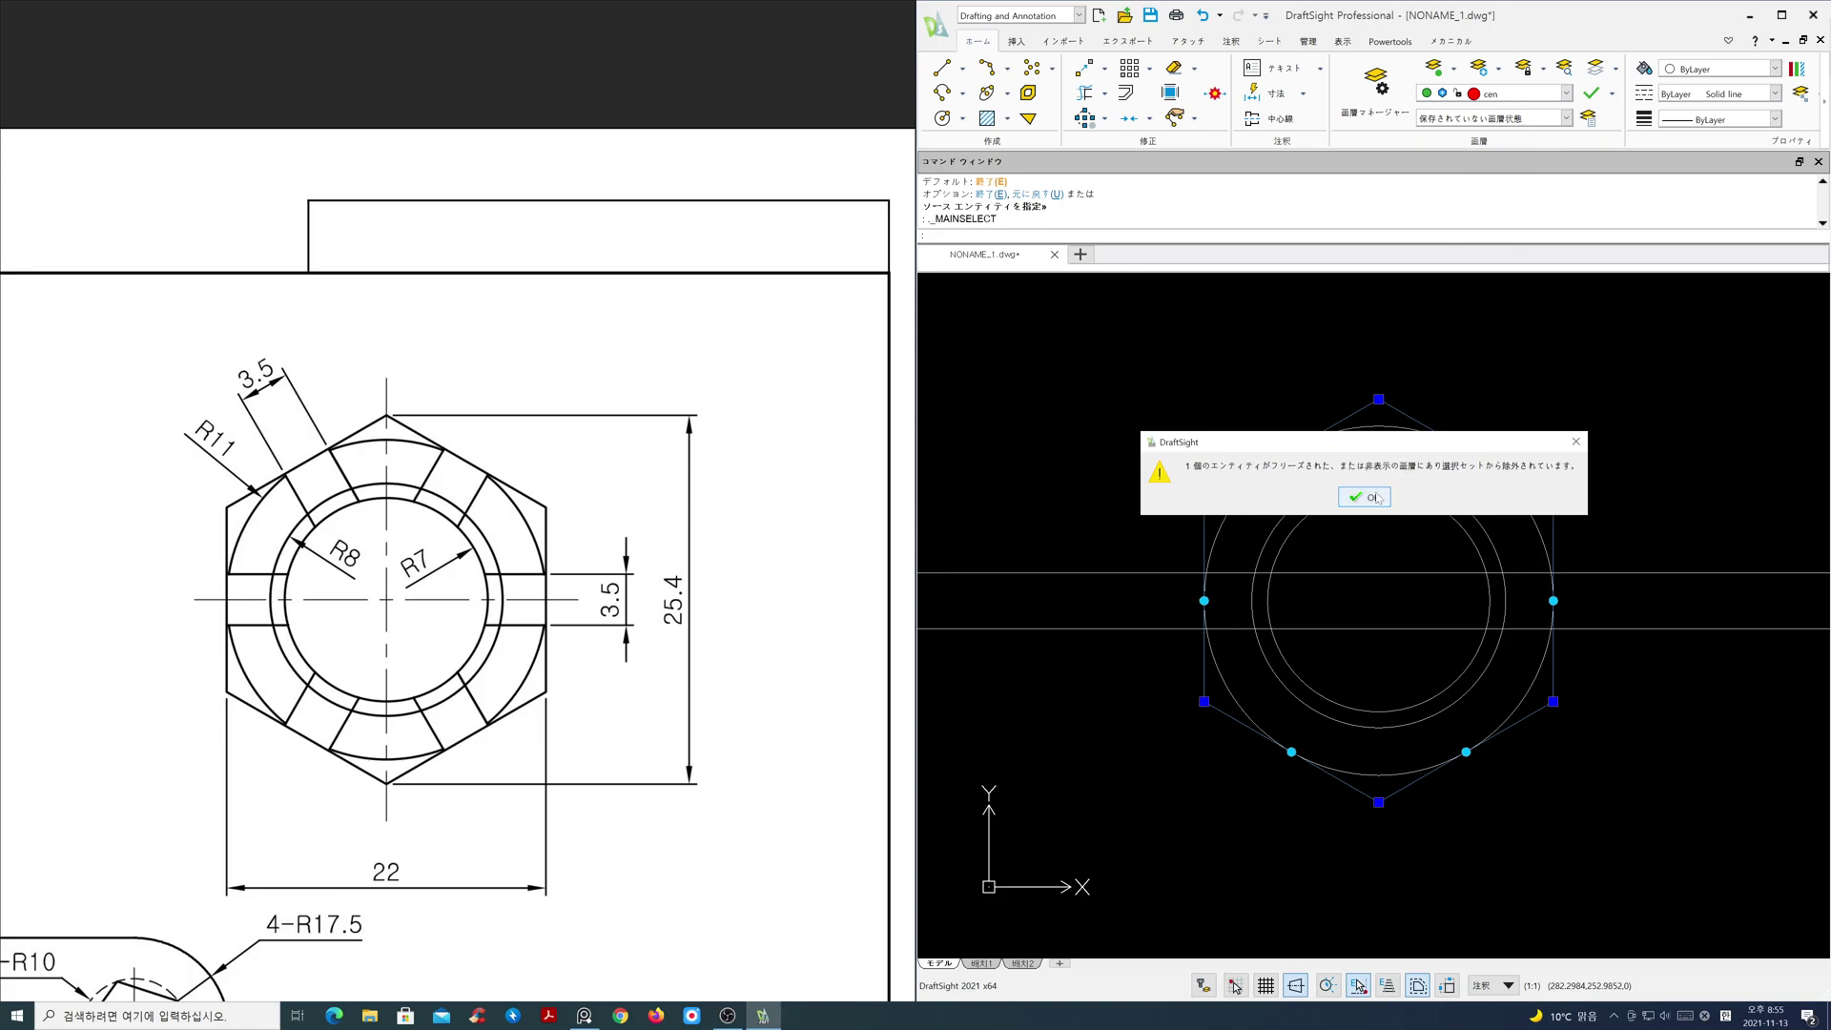
pyautogui.click(1366, 497)
pyautogui.press('Escape')
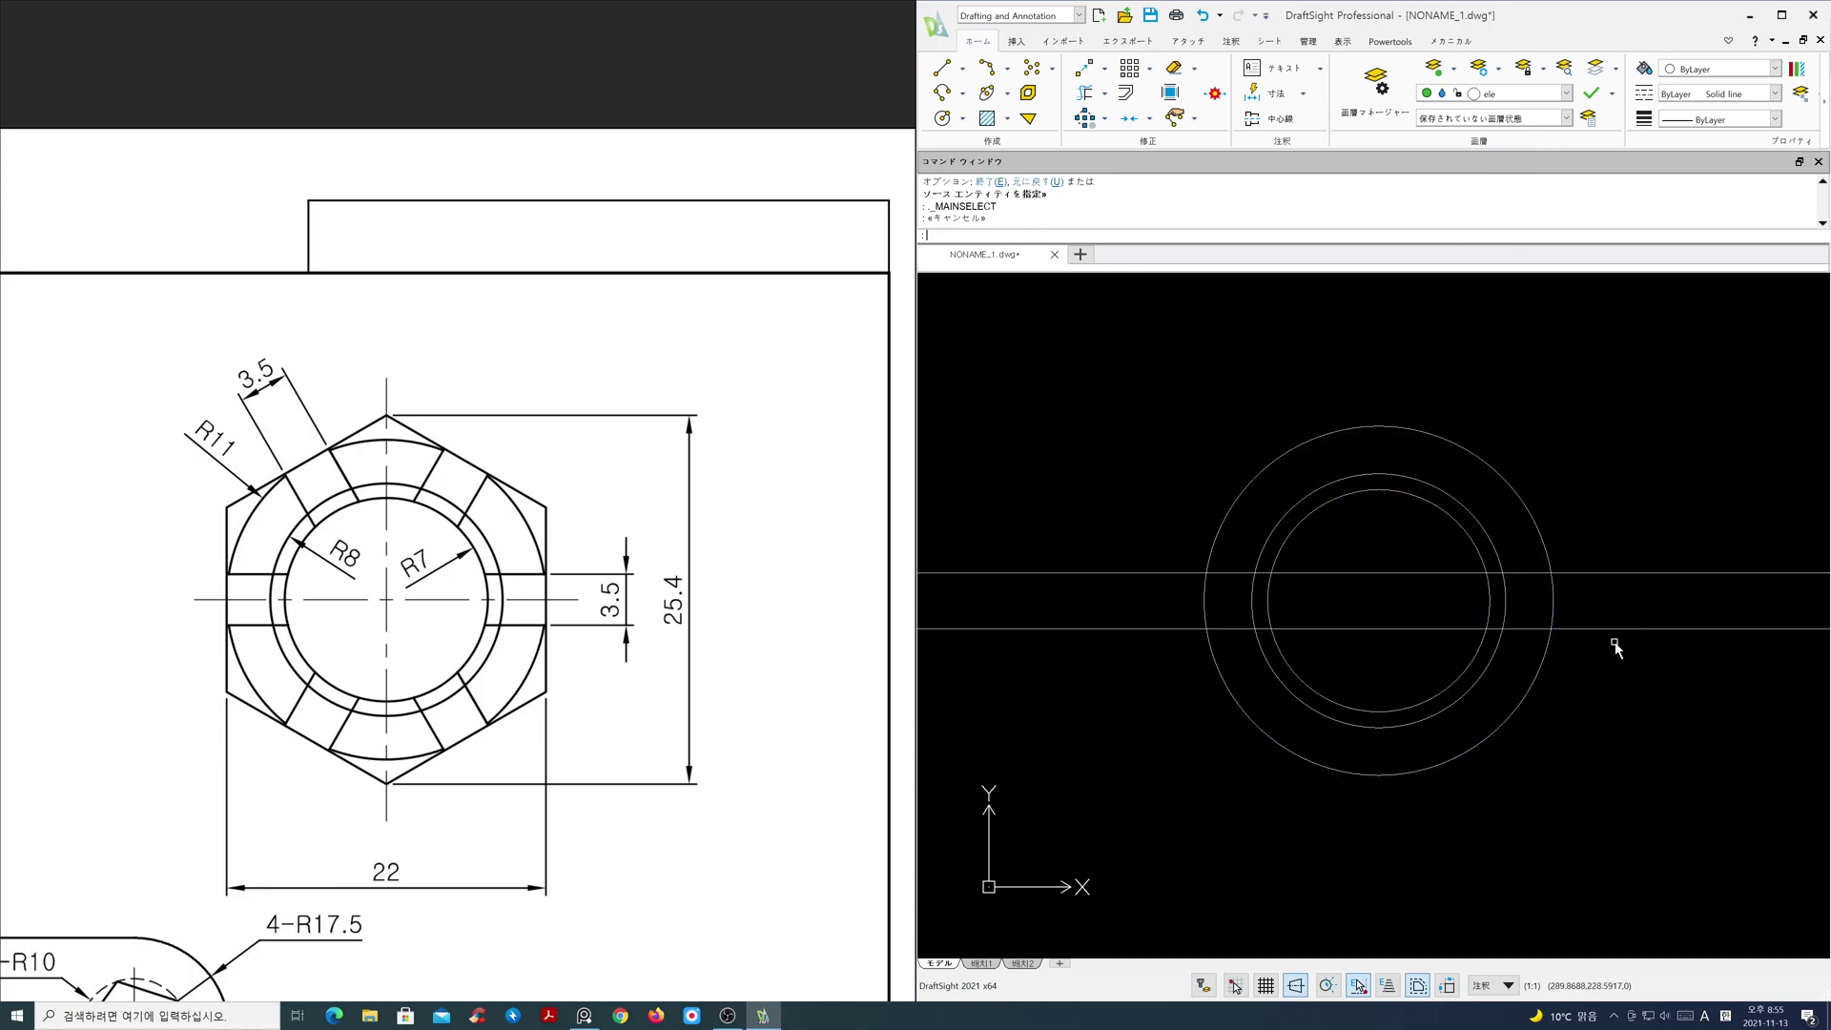
# - Power-trim the two offset lines outside the radius 11 circle and inside the radius 7 circle
pyautogui.click(1096, 95)
pyautogui.moveTo(1165, 452)
pyautogui.mouseDown()
pyautogui.moveTo(1259, 793)
pyautogui.moveTo(1652, 702)
pyautogui.moveTo(1599, 523)
pyautogui.mouseUp()
pyautogui.moveTo(1412, 556); pyautogui.dragTo(1398, 667)
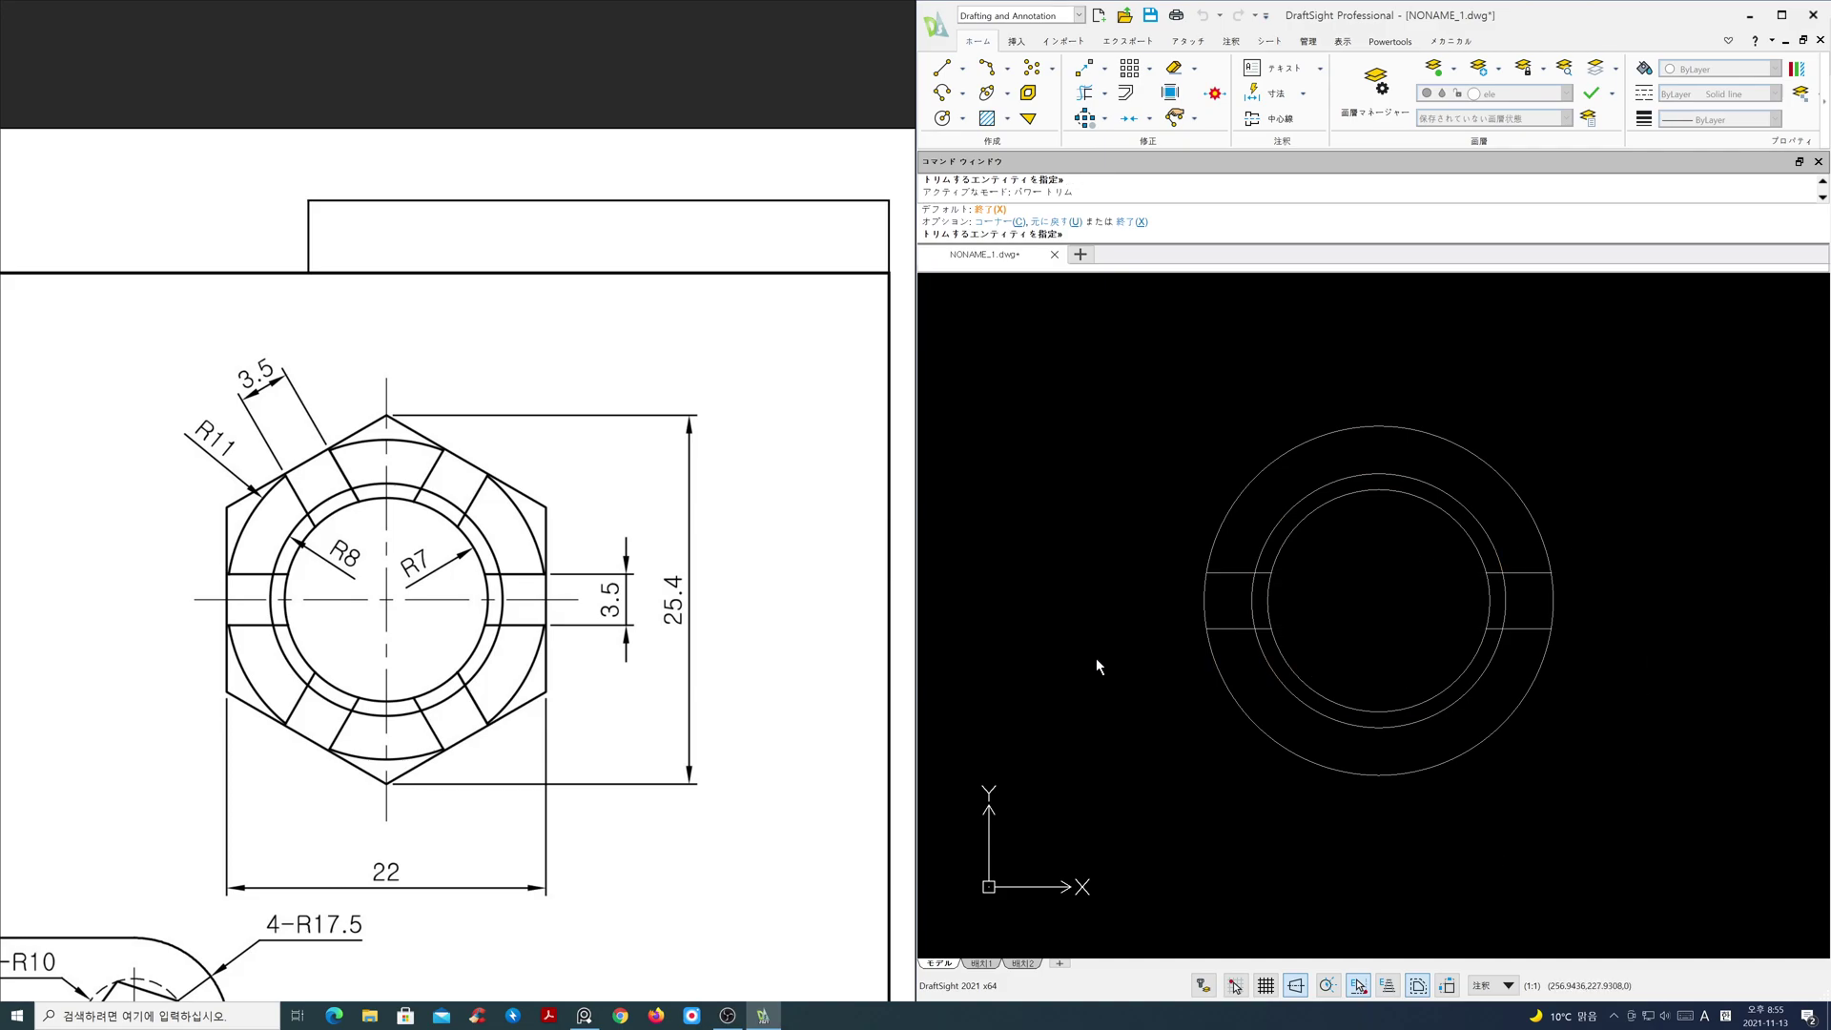
pyautogui.press('Return')
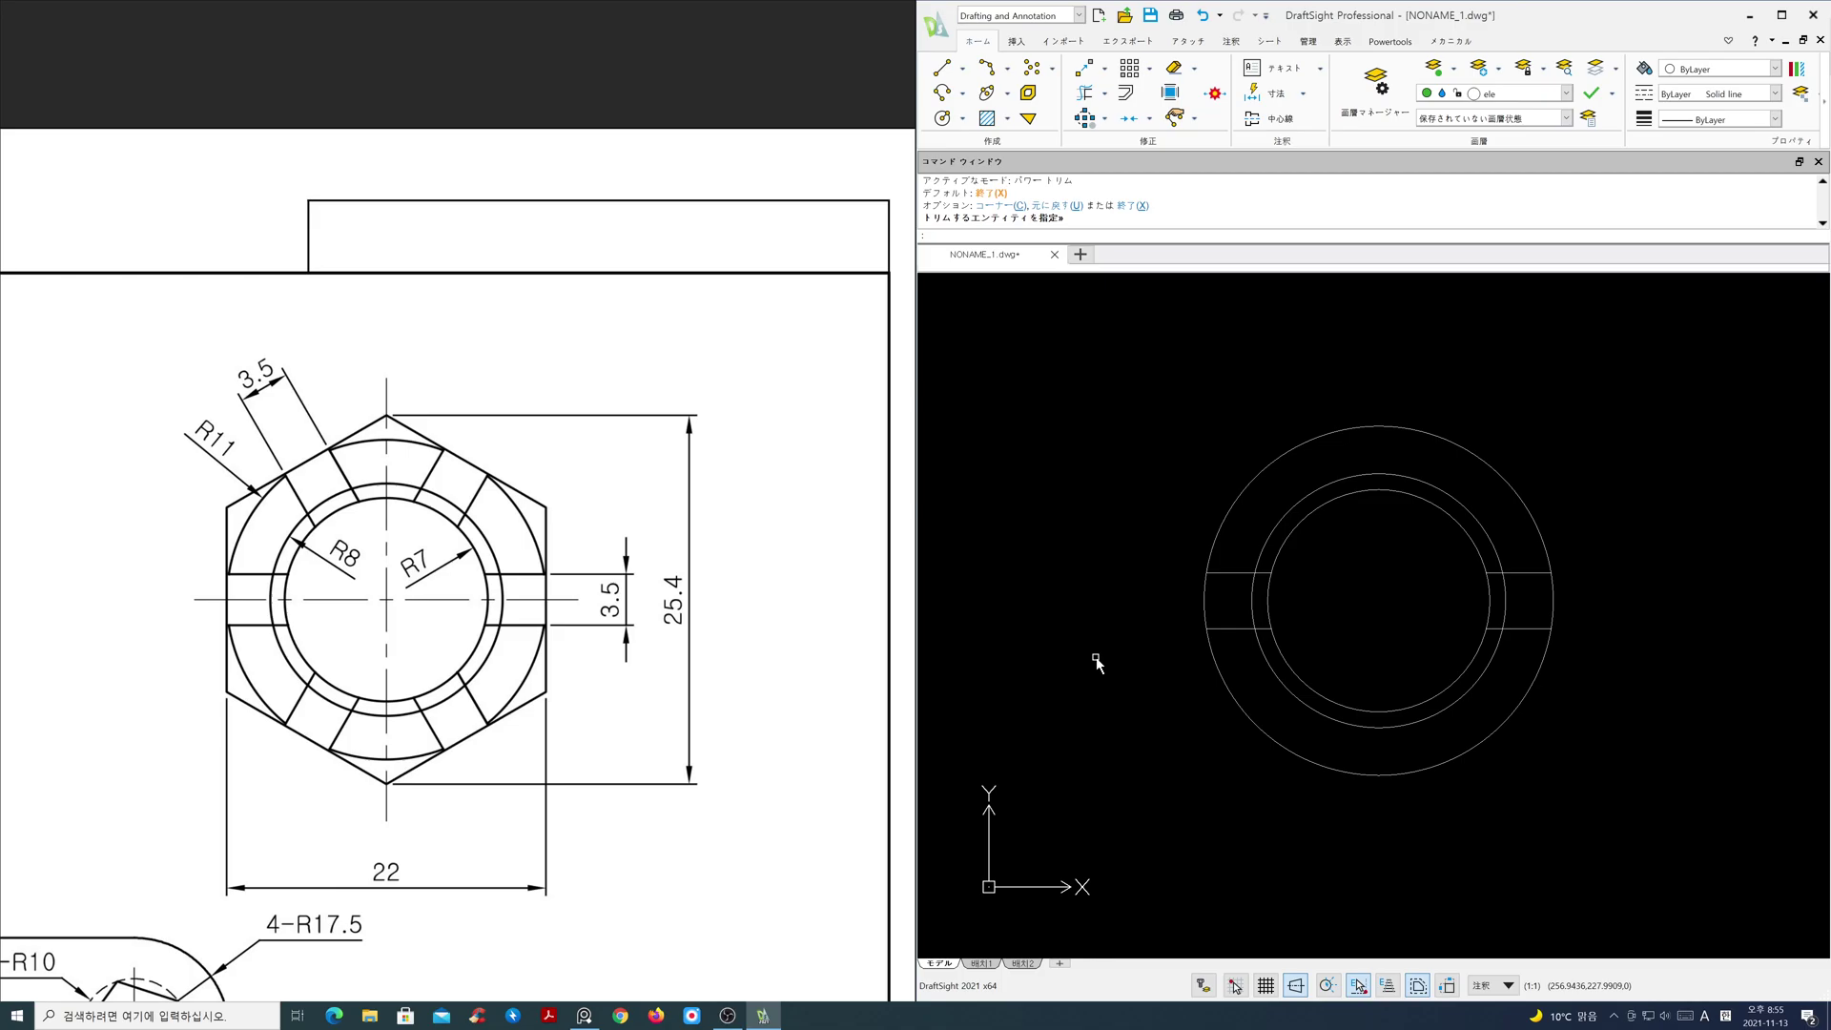
# - Start a circular pattern with the four short slot lines on both sides of the nut as its entities
pyautogui.write('ar')
pyautogui.press('Return')
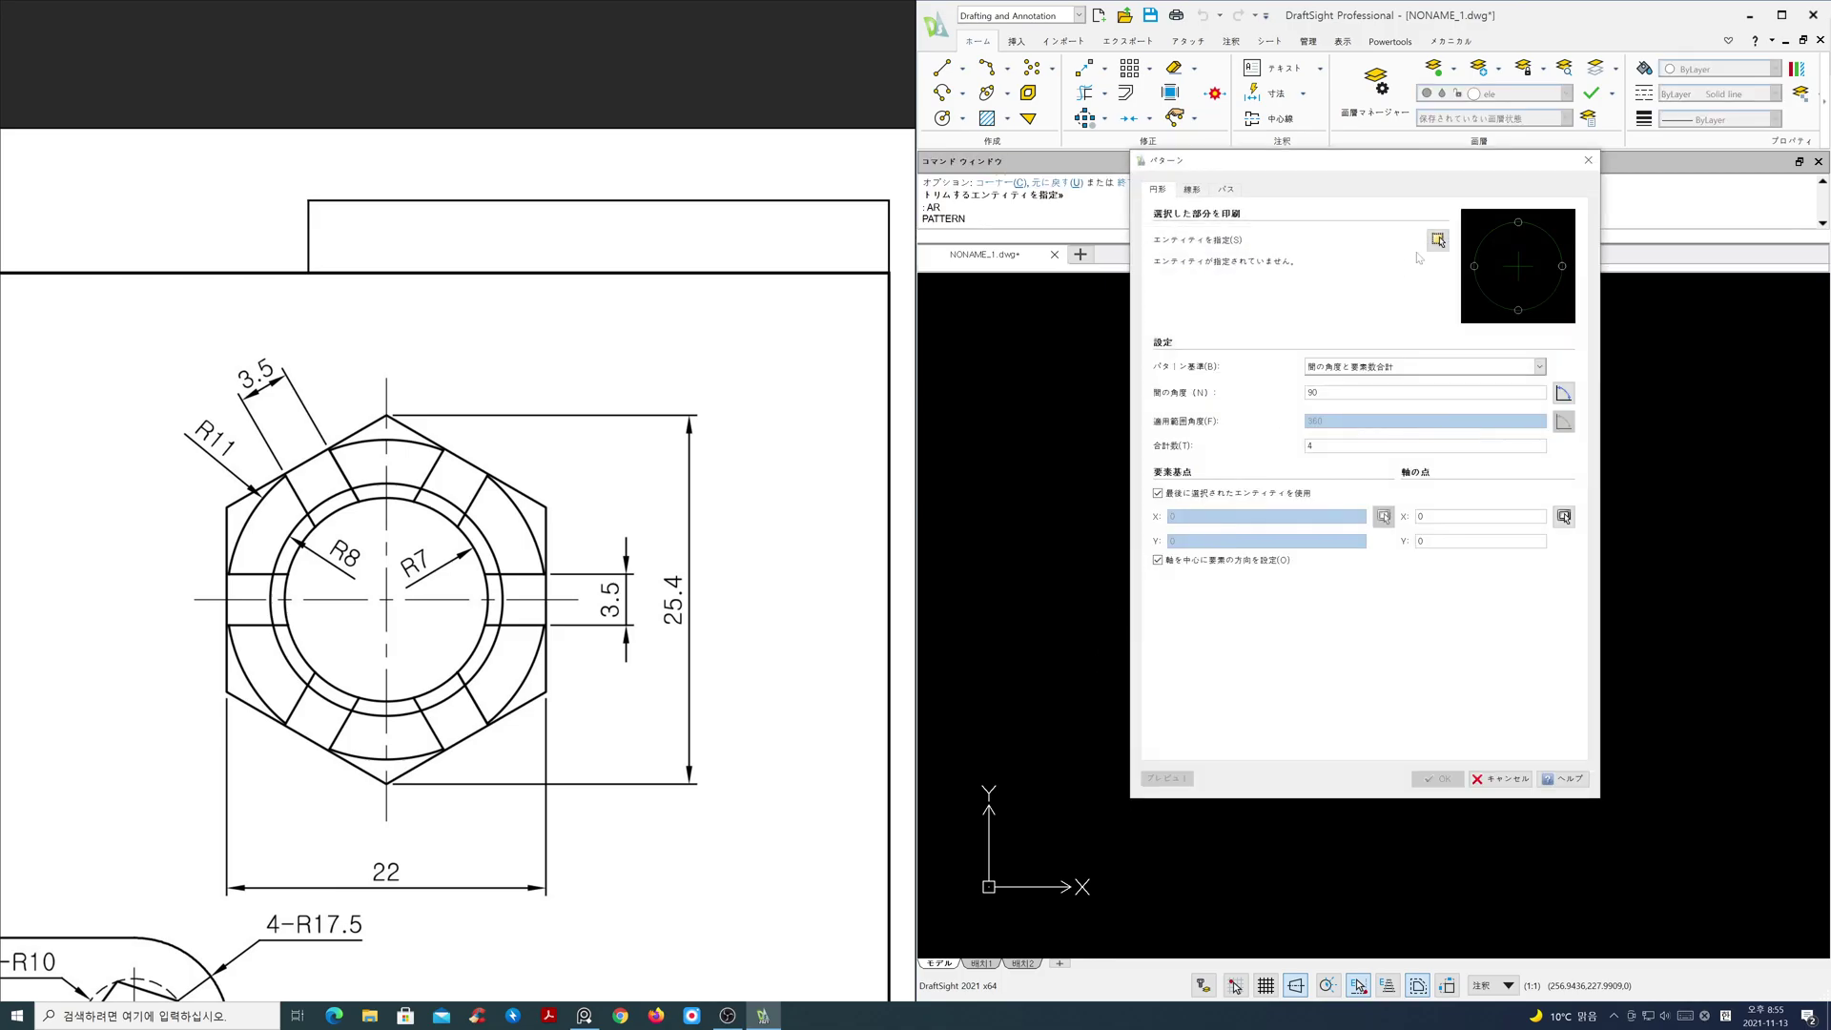
pyautogui.click(1439, 240)
pyautogui.click(1140, 548)
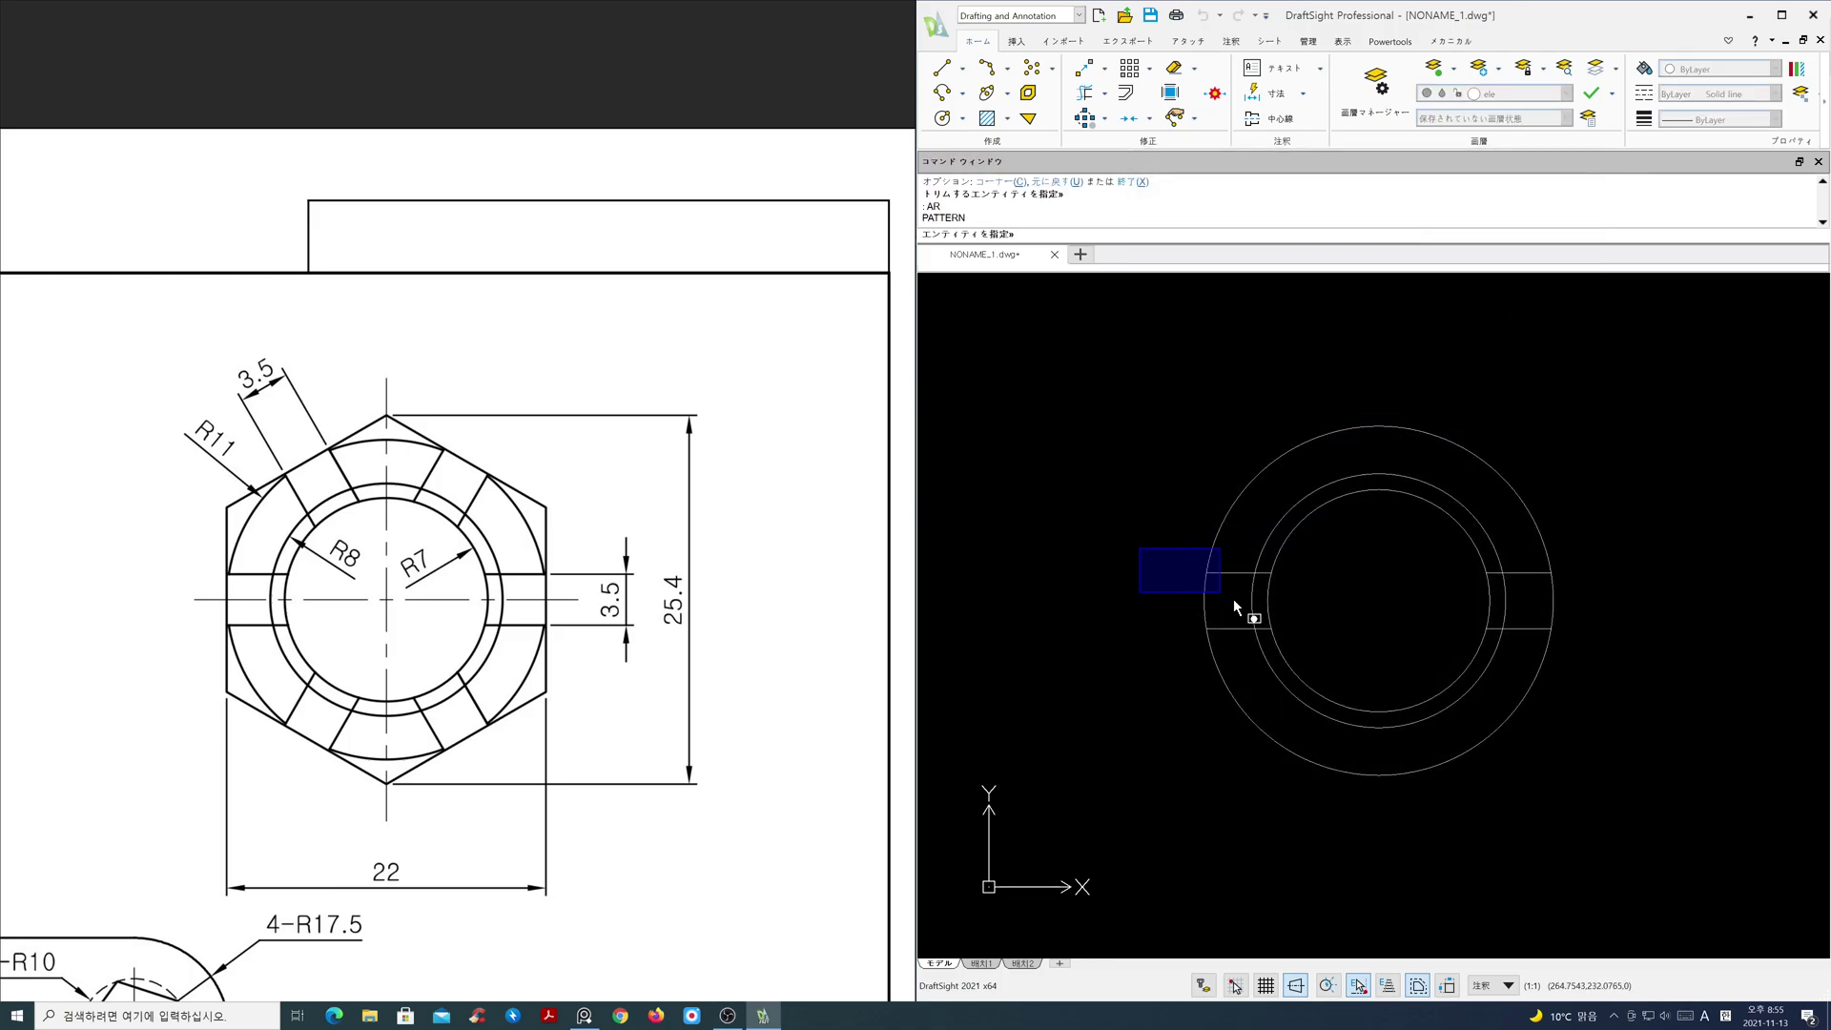
pyautogui.click(1631, 673)
pyautogui.press('Return')
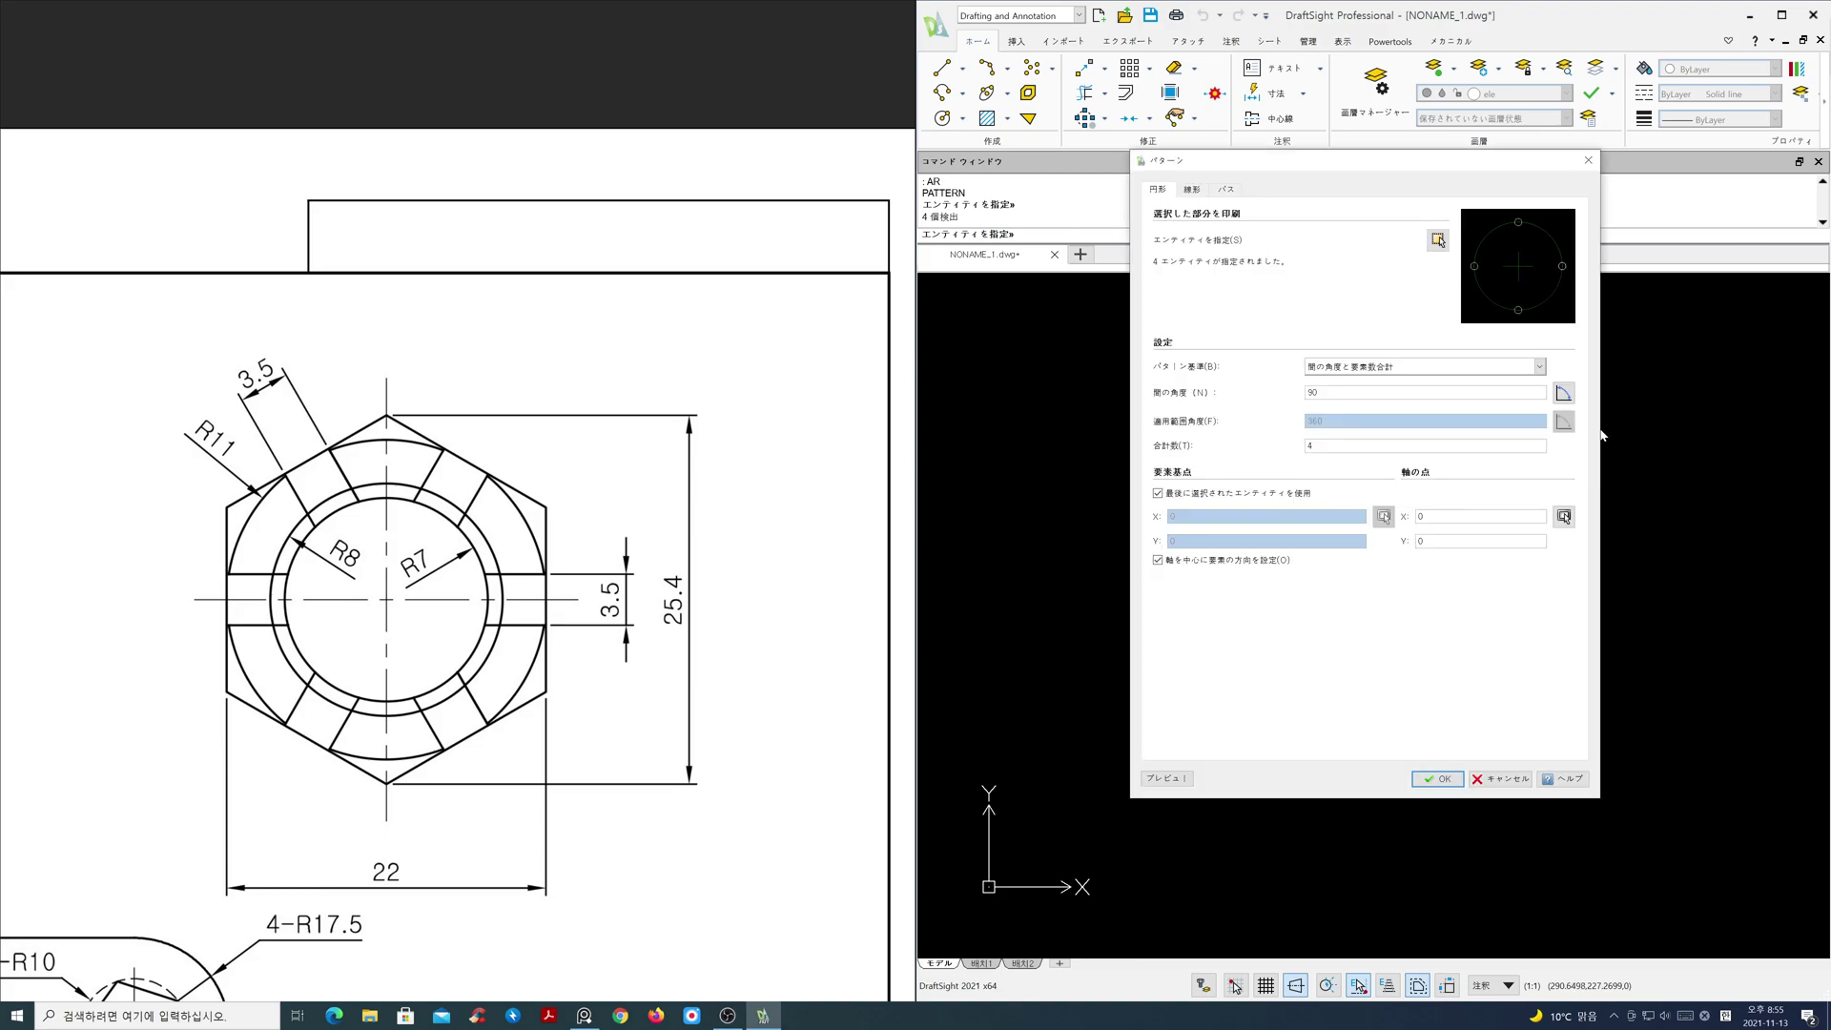
# - Pattern the slot lines around the nut's centre with 120 degrees between elements and a total of 3
pyautogui.click(1540, 367)
pyautogui.click(1540, 367)
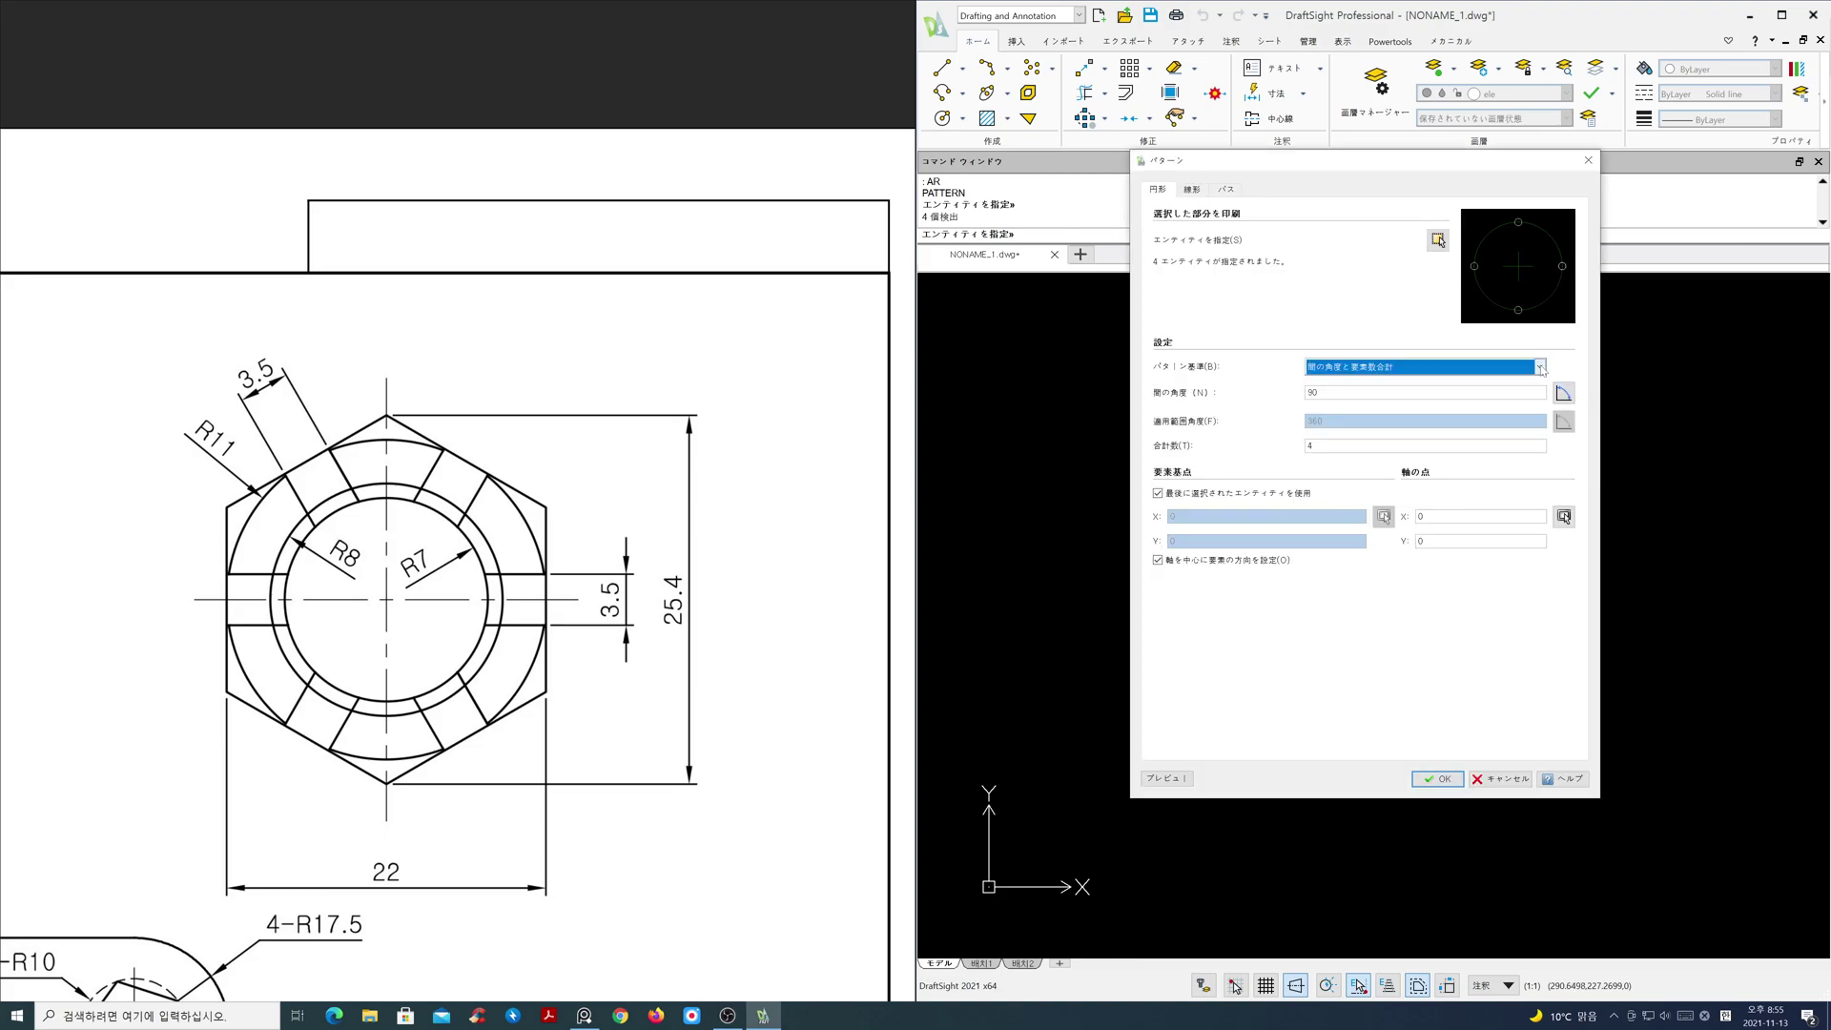
pyautogui.press('Tab')
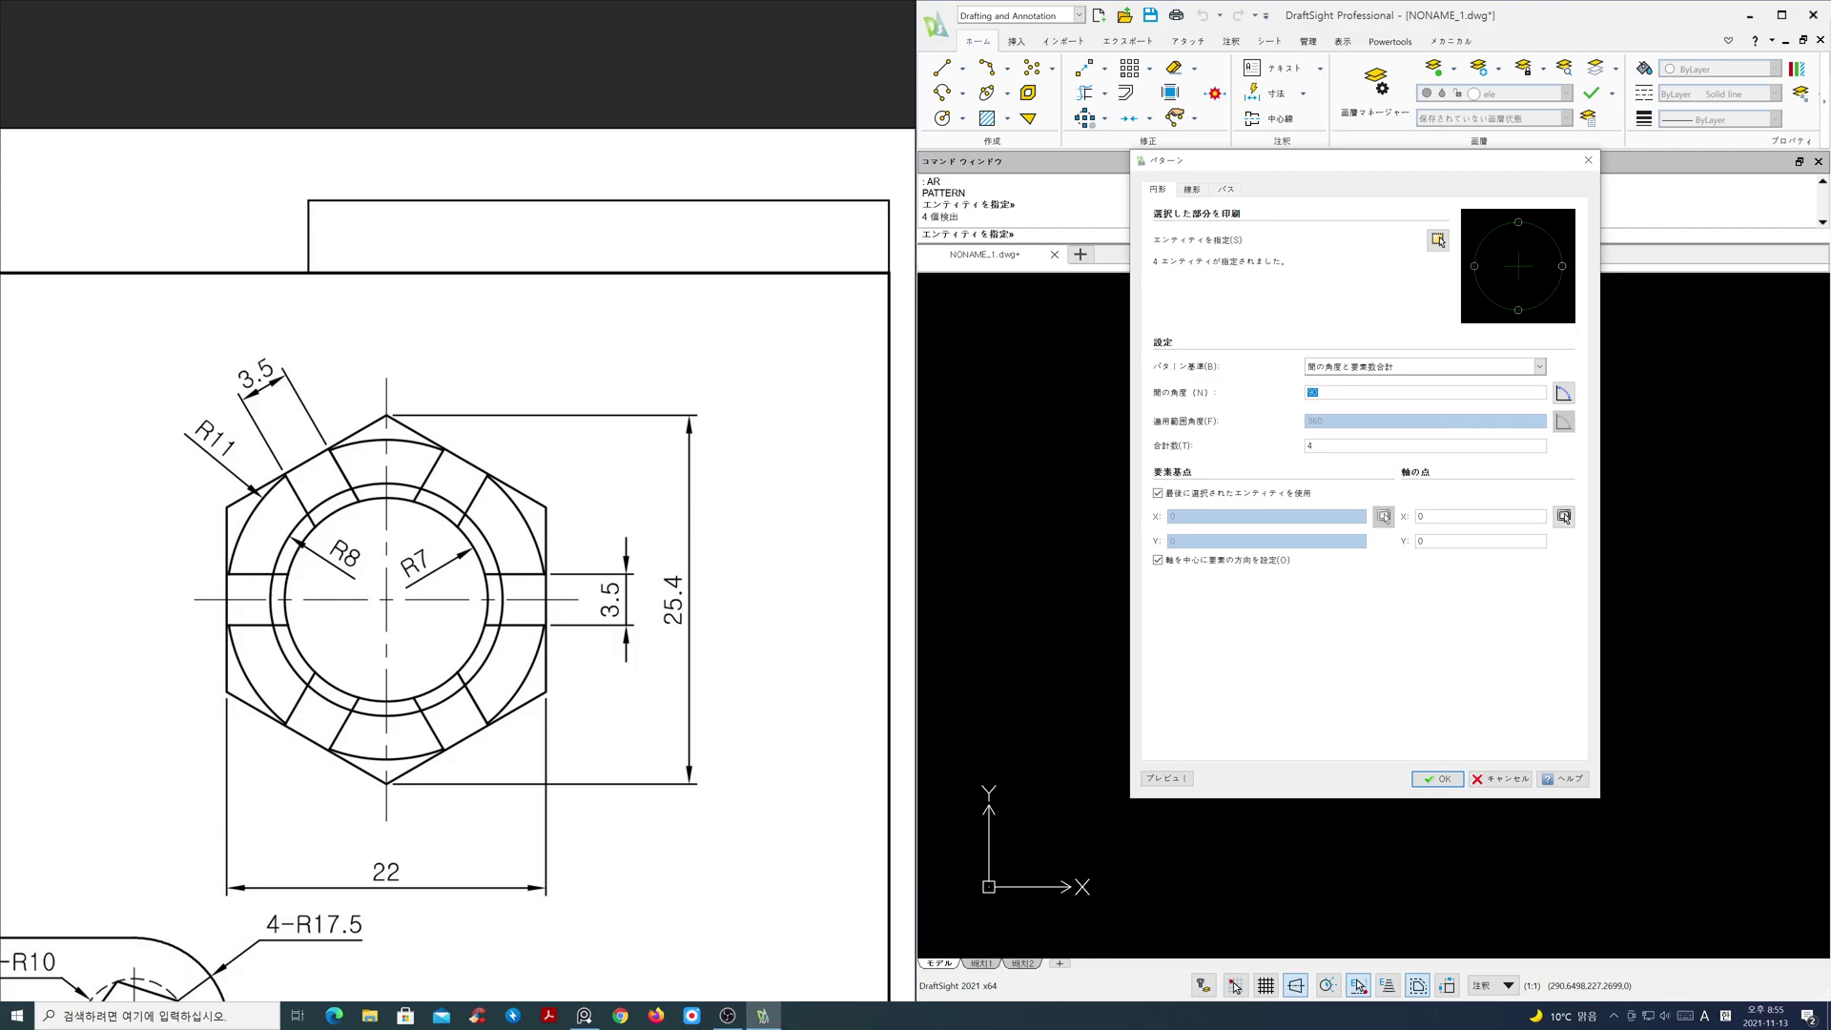
pyautogui.write('12')
pyautogui.press('Tab')
pyautogui.click(1333, 393)
pyautogui.write('0')
pyautogui.press('Tab')
pyautogui.press('Tab')
pyautogui.press('Tab')
pyautogui.click(1564, 516)
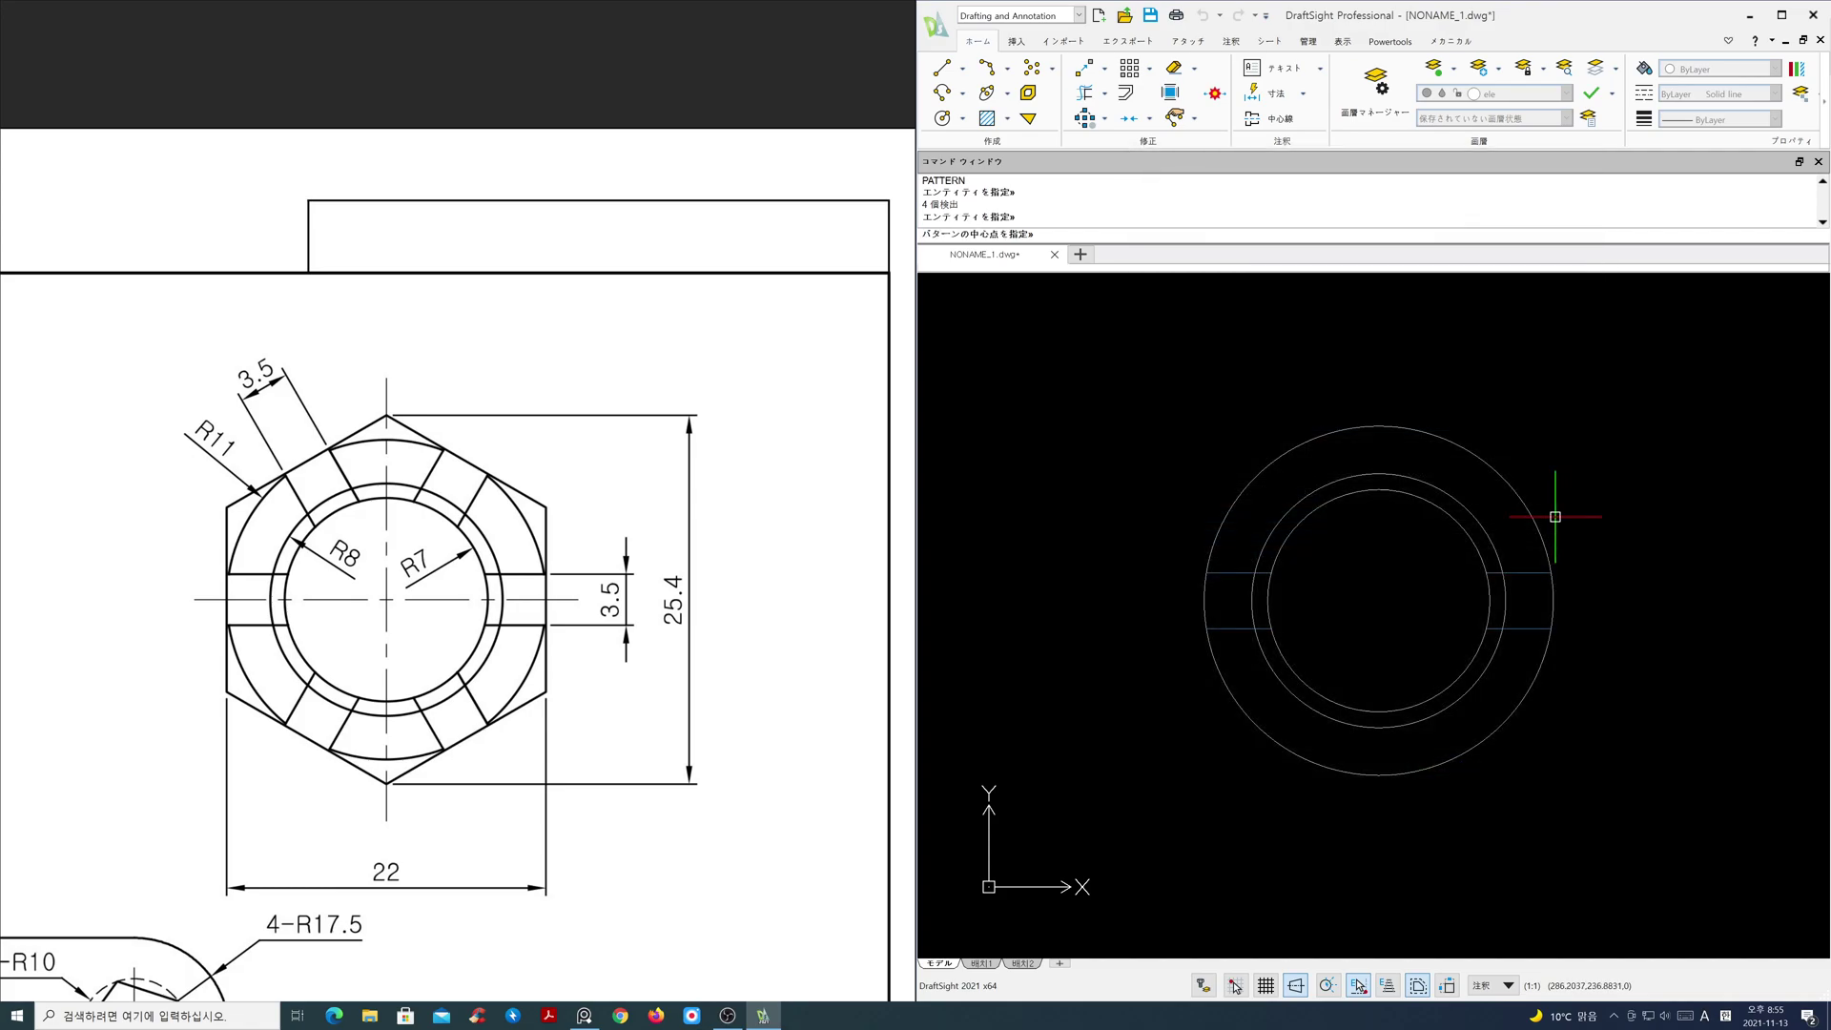
pyautogui.click(1379, 601)
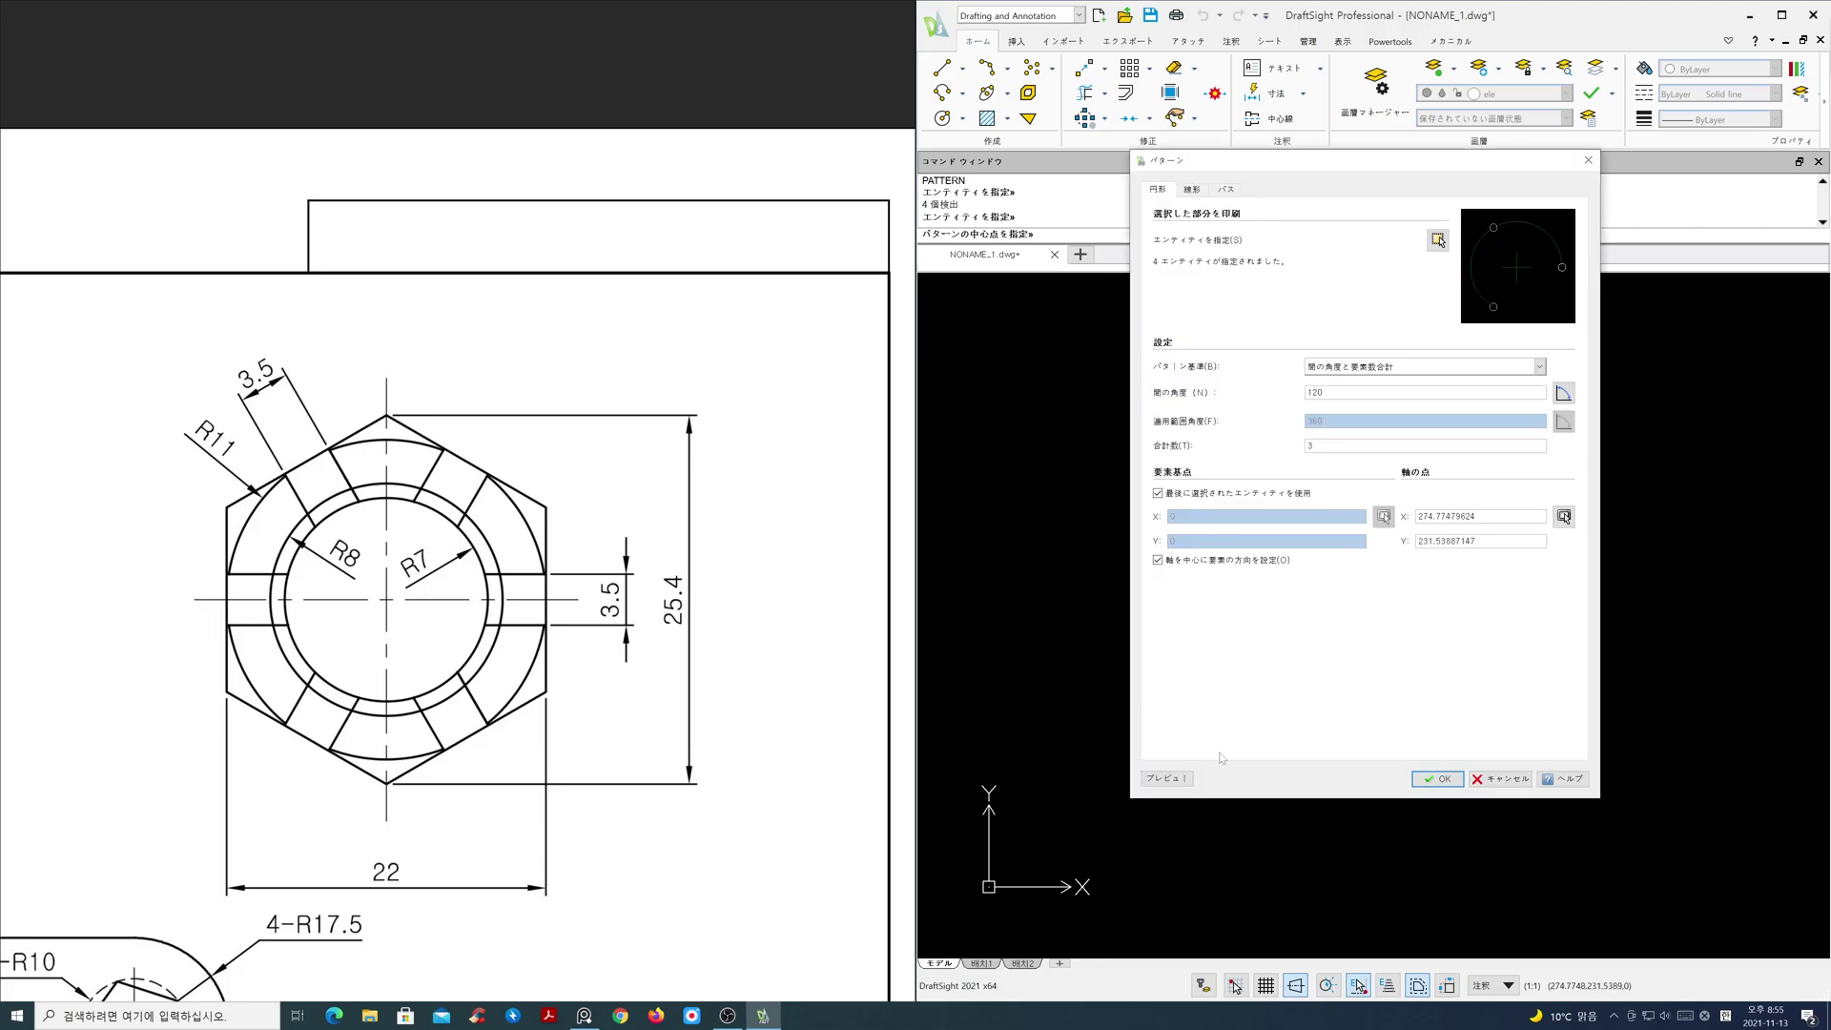
pyautogui.click(1167, 778)
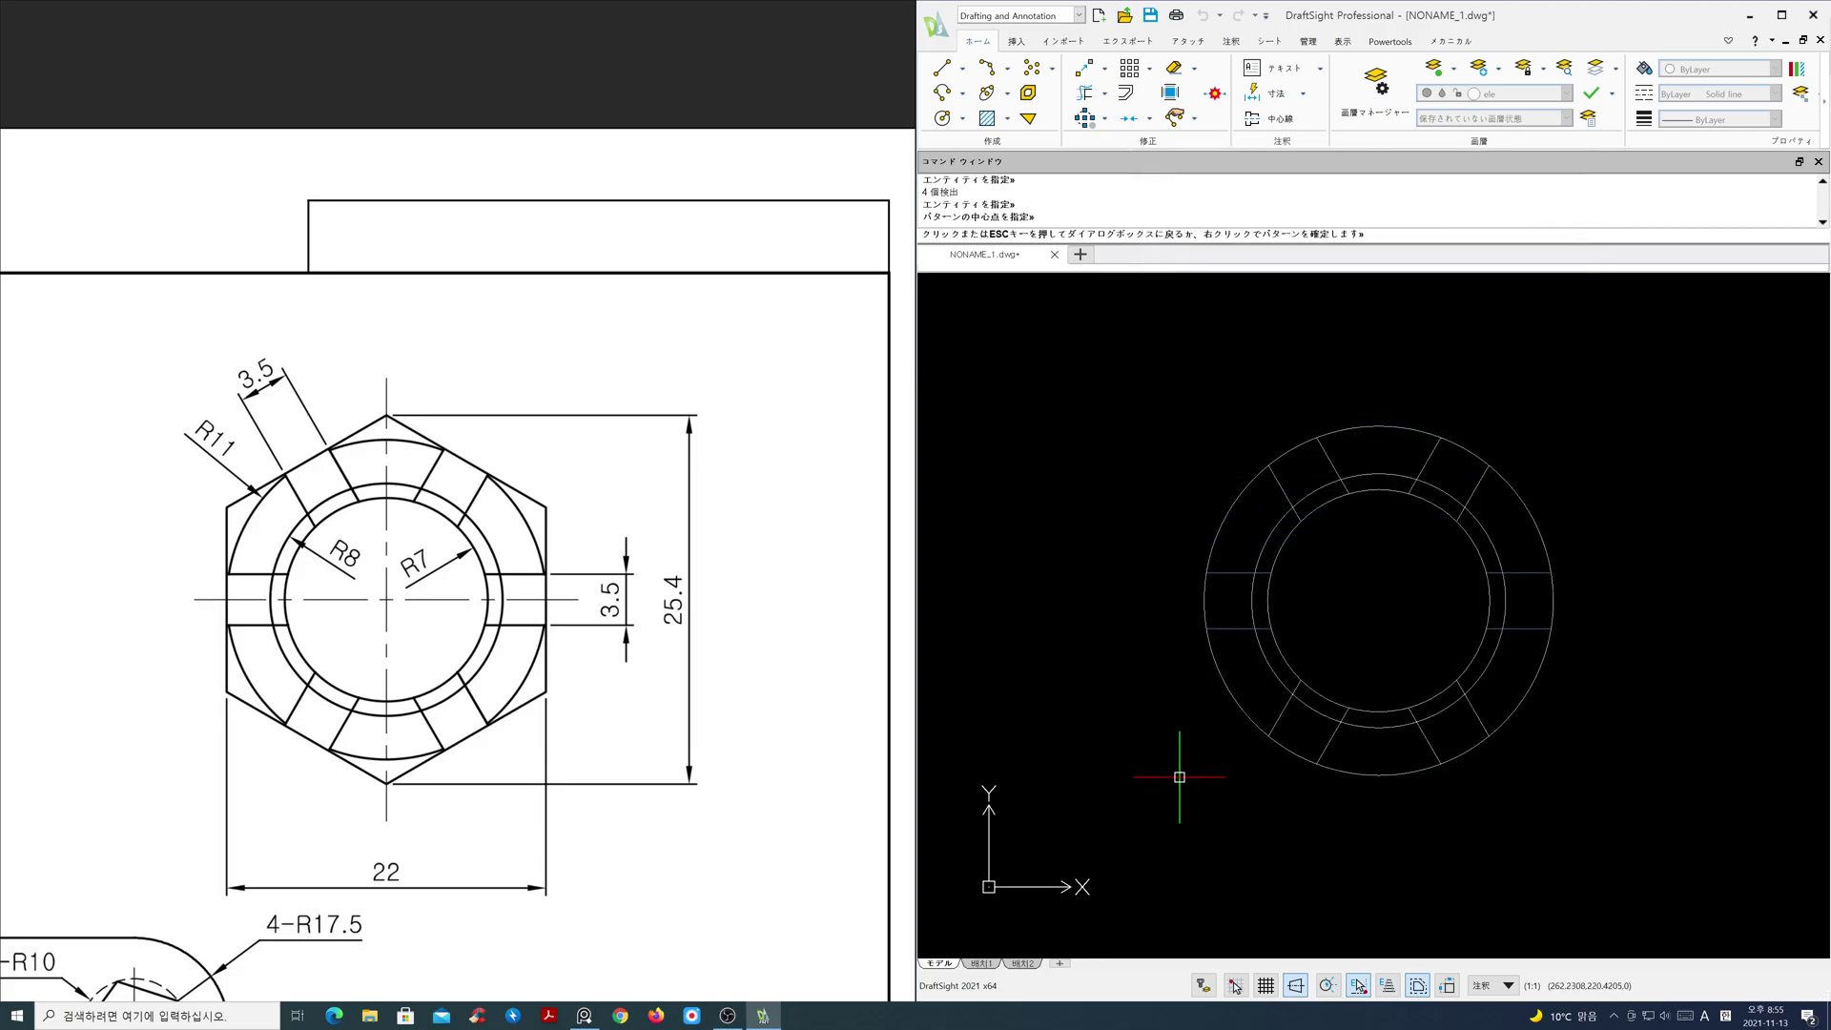
pyautogui.rightClick(1177, 776)
# - Power-trim the six short arcs of the radius 11 circle that lie between the paired slot lines
pyautogui.click(1085, 93)
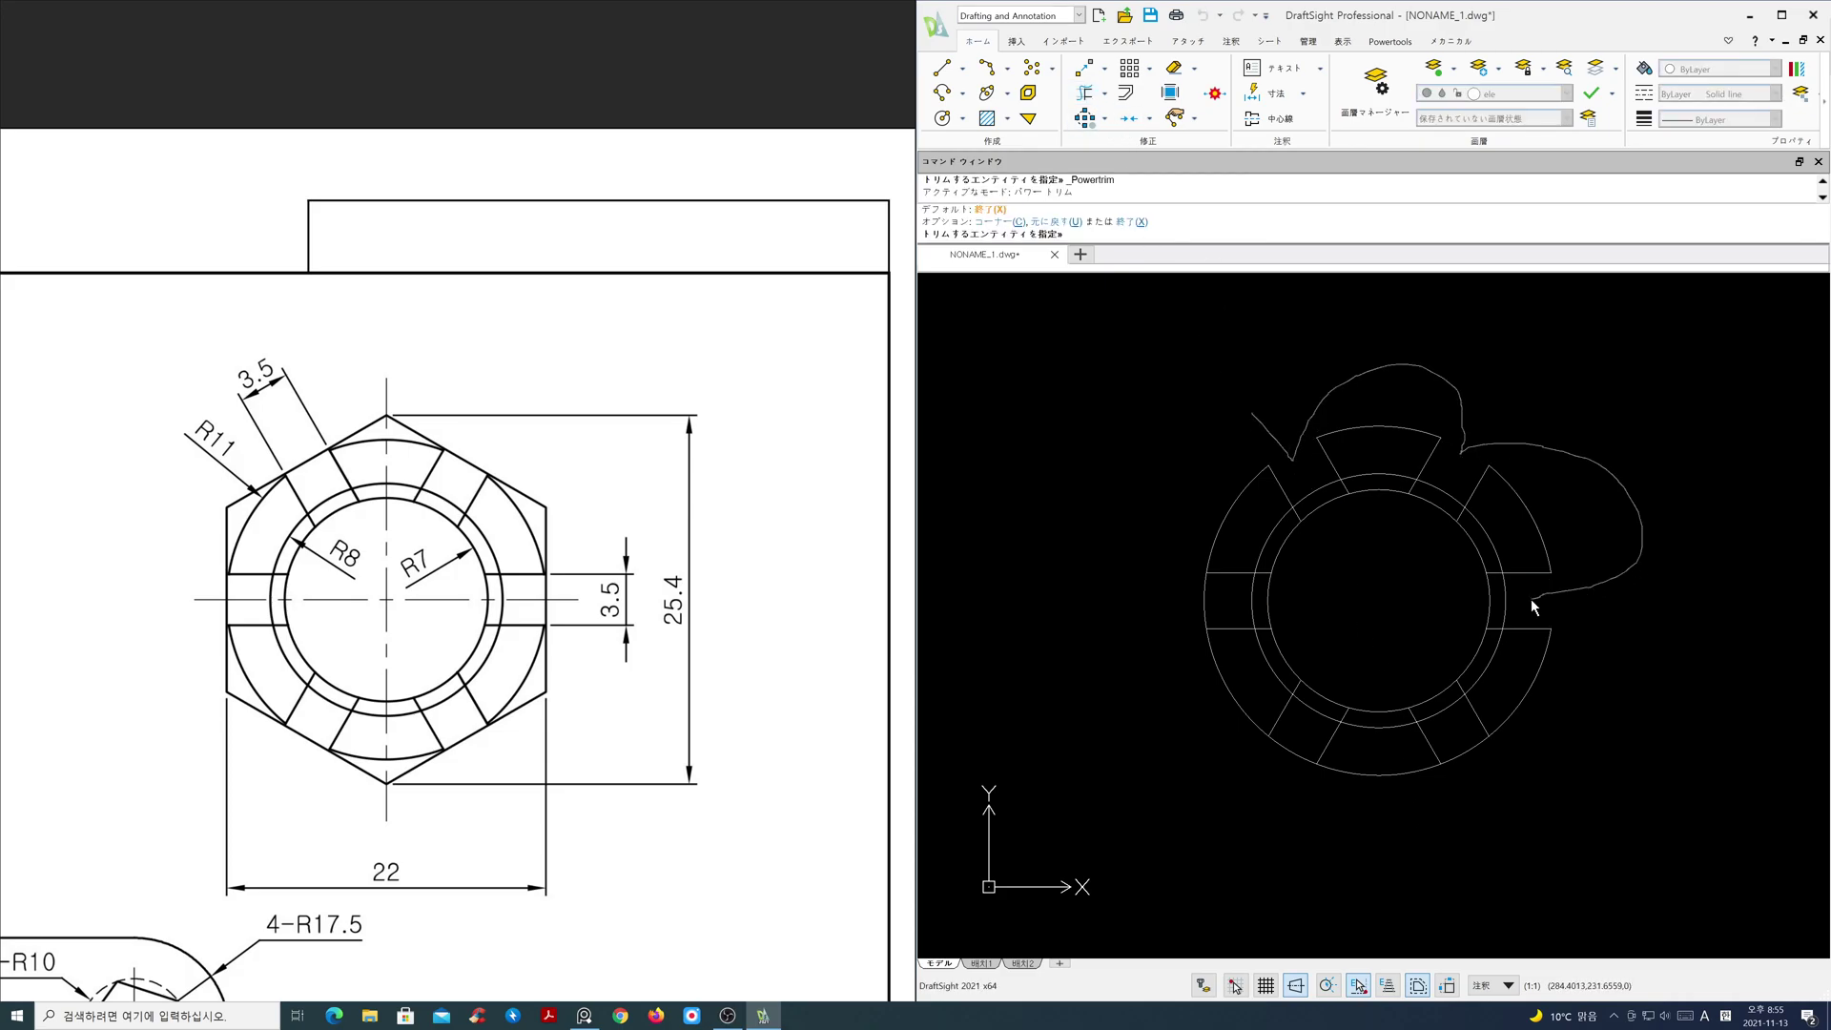
pyautogui.moveTo(1336, 871); pyautogui.dragTo(1286, 742)
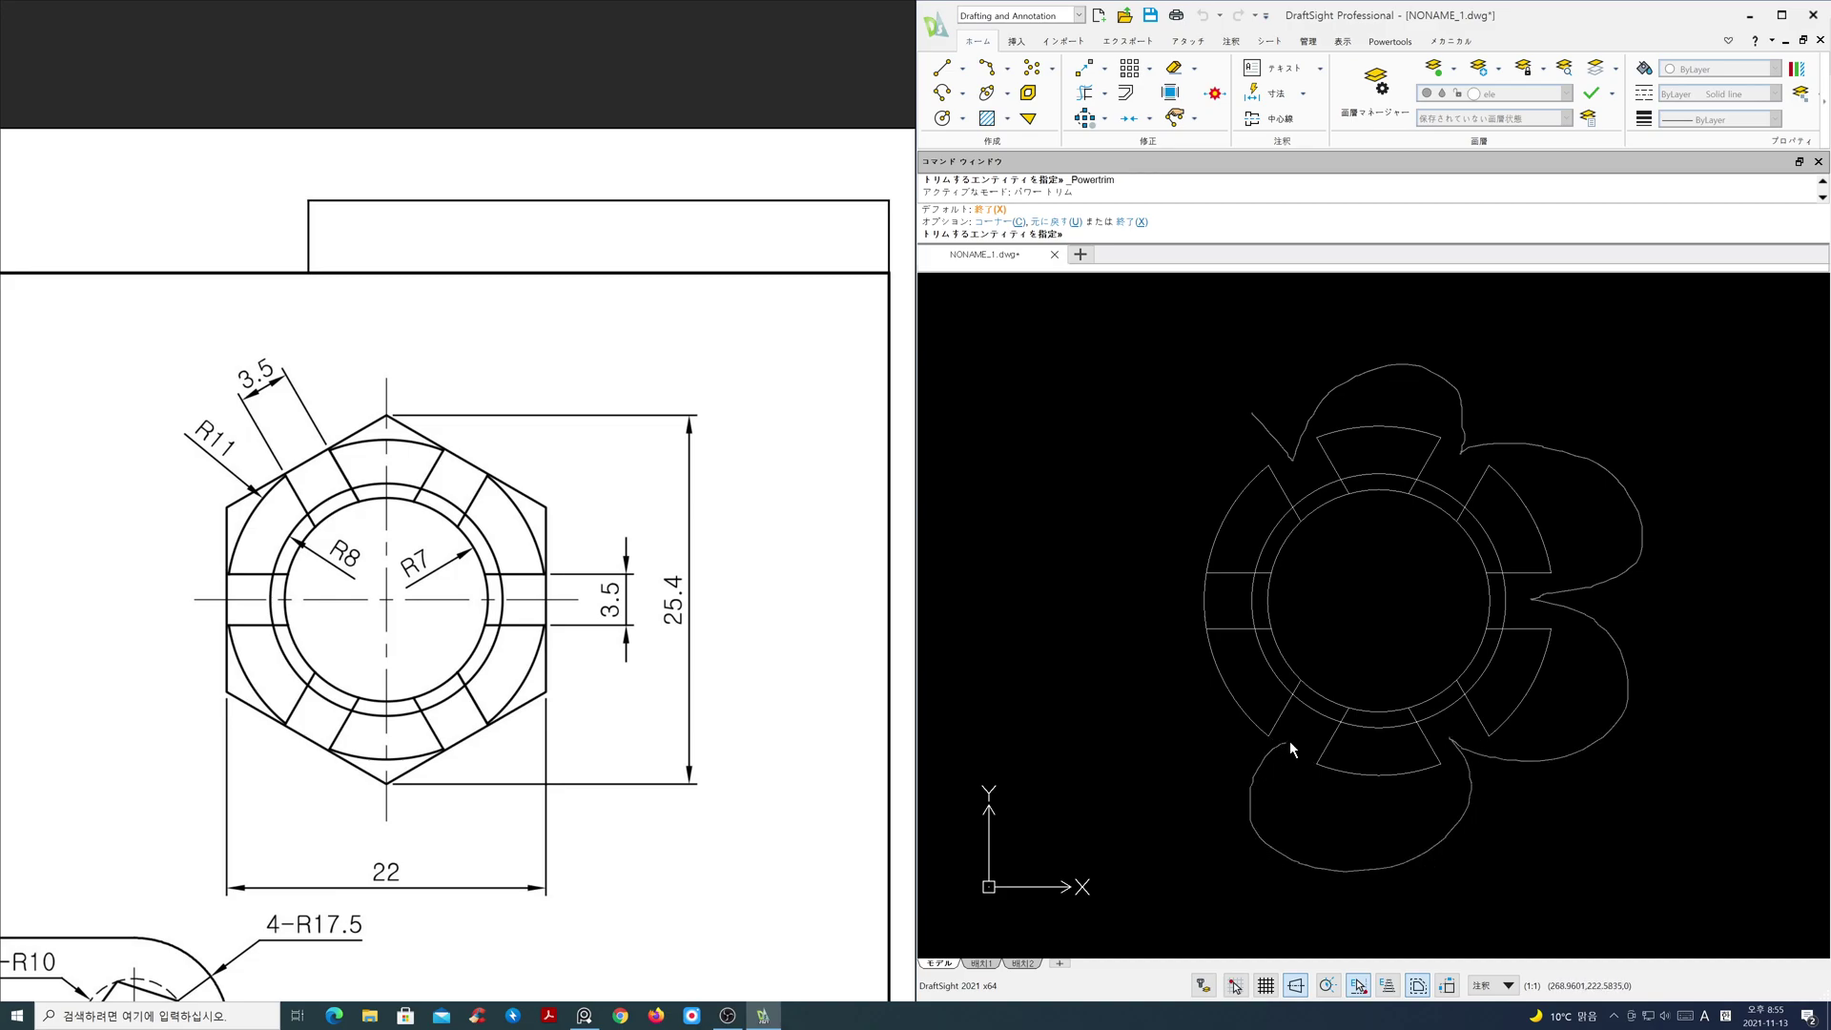
pyautogui.moveTo(1213, 594); pyautogui.dragTo(1234, 597)
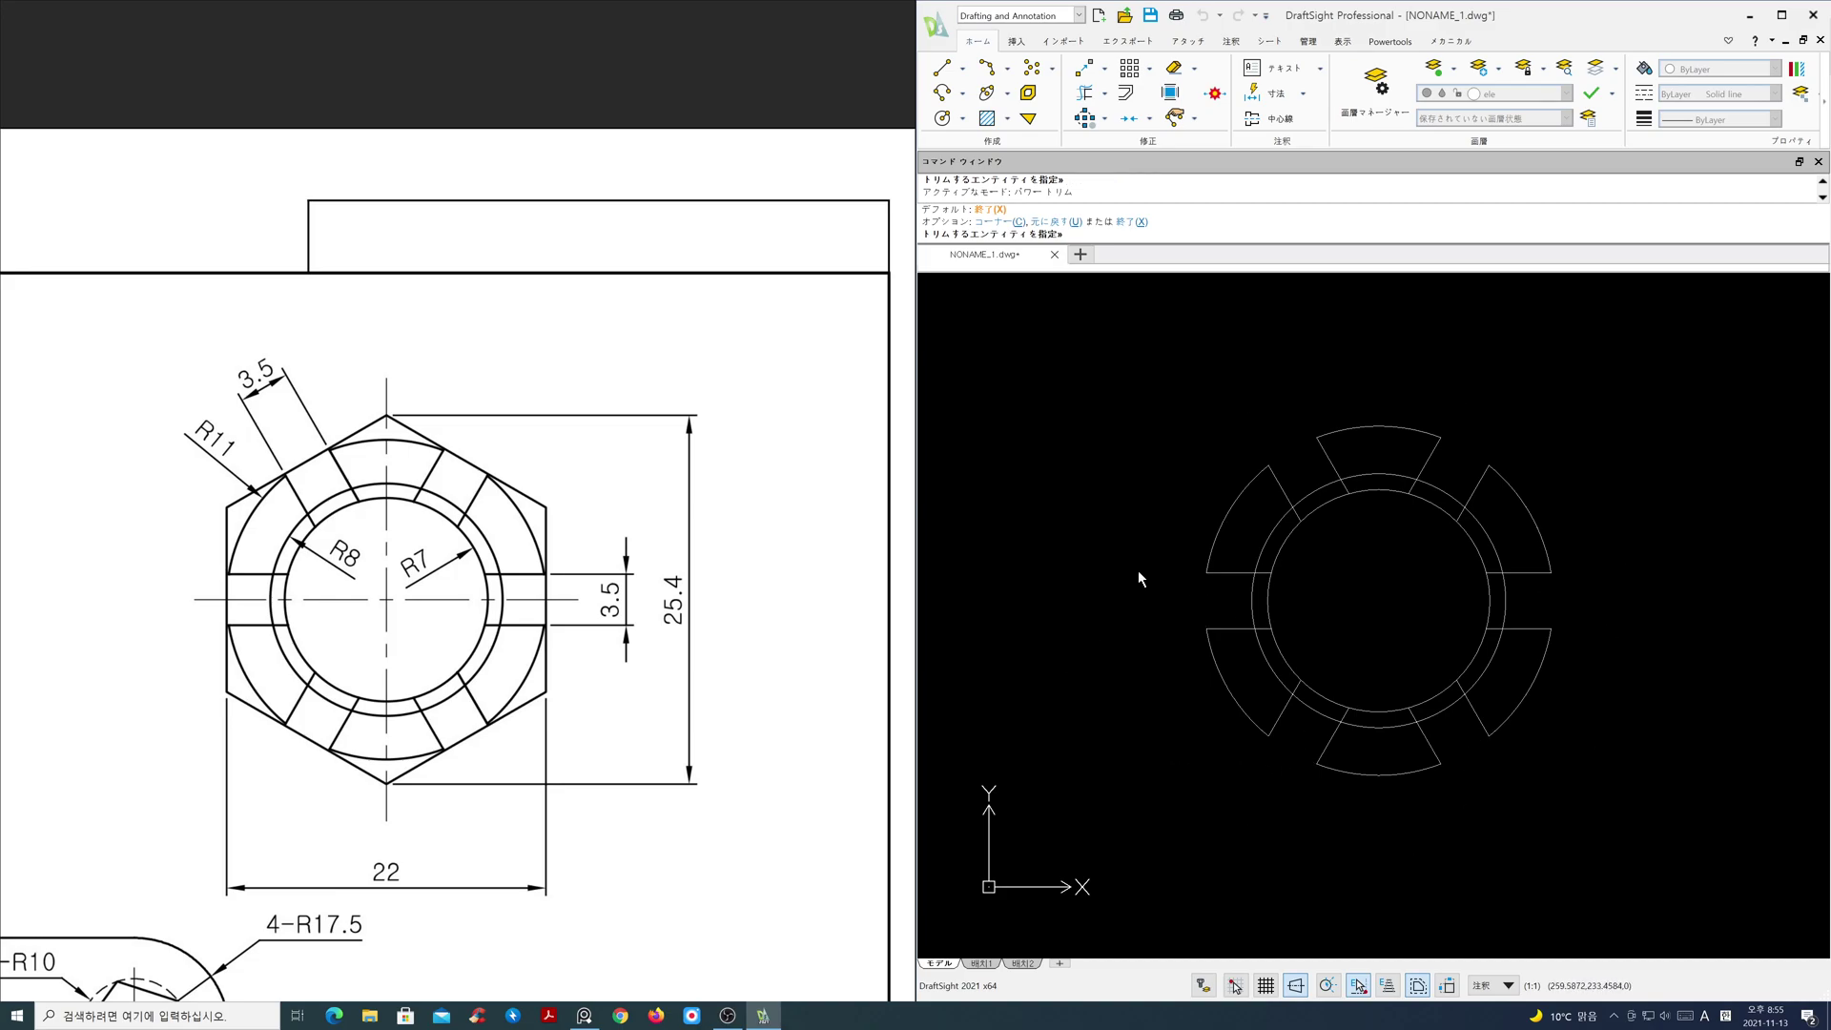
pyautogui.press('Return')
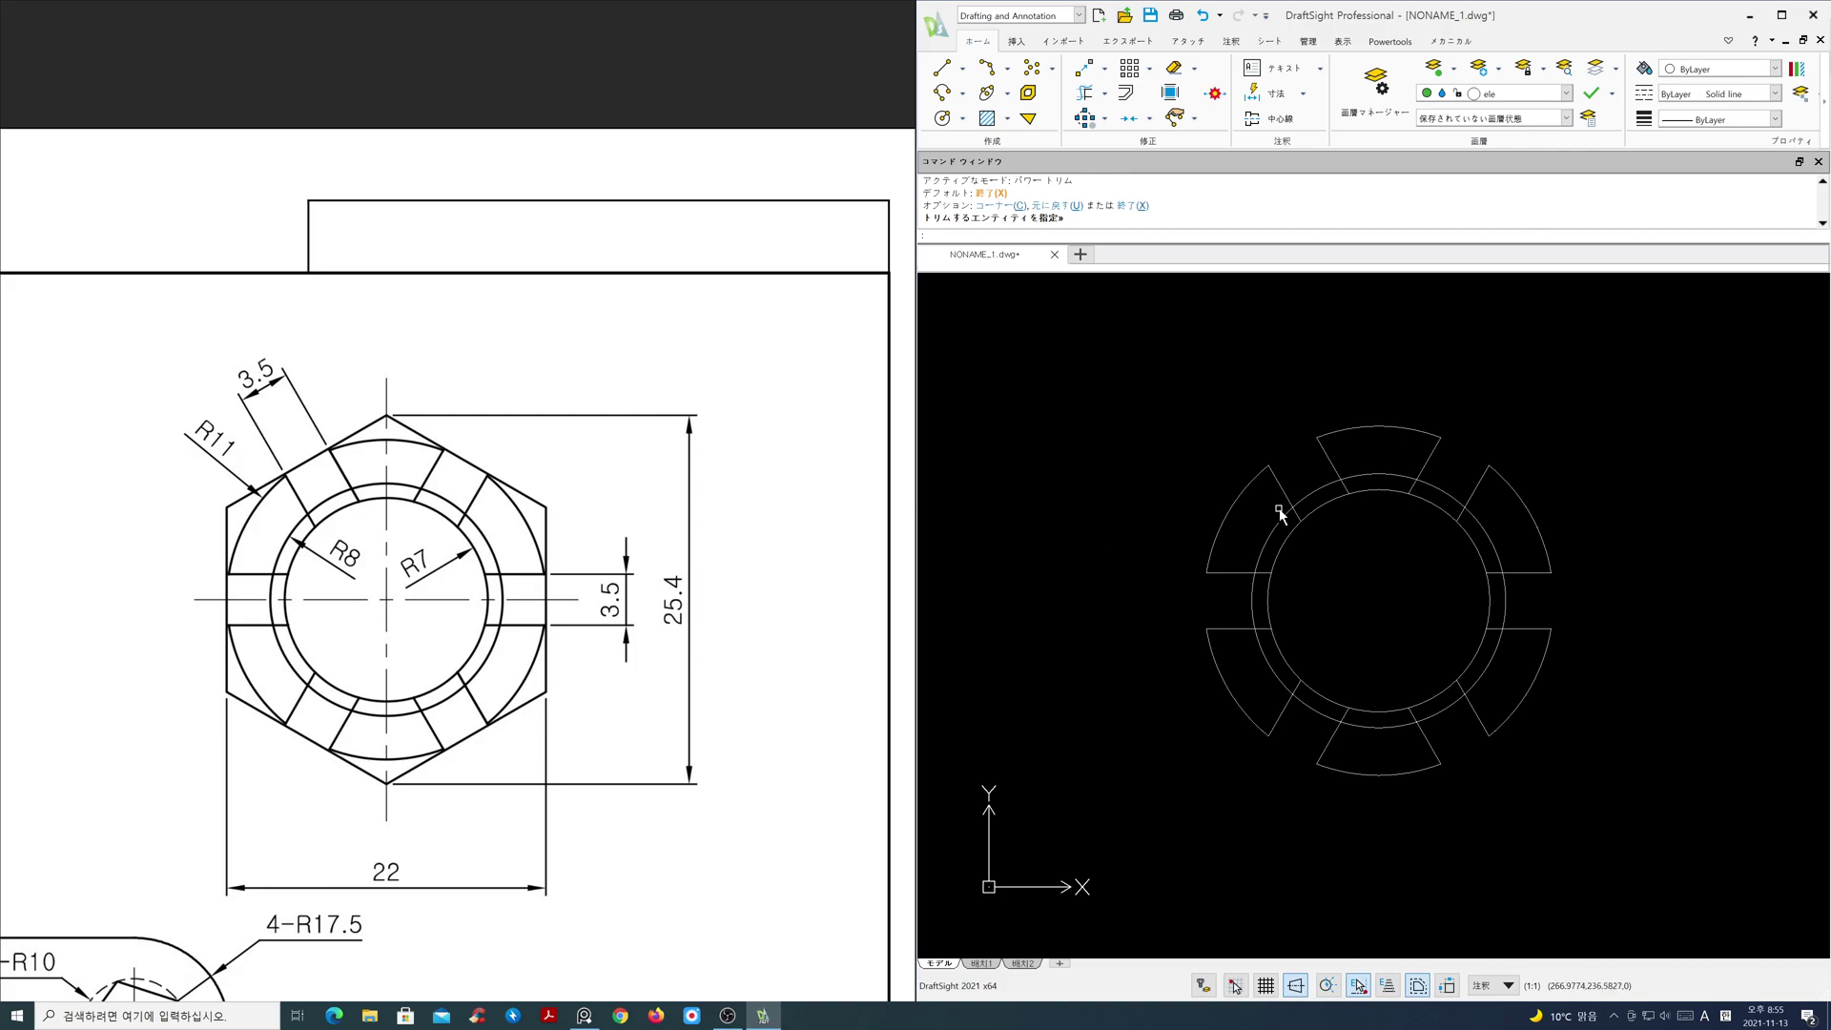
# - Thaw the cen layer and move the nut's hexagon back to the ele layer
pyautogui.click(1566, 92)
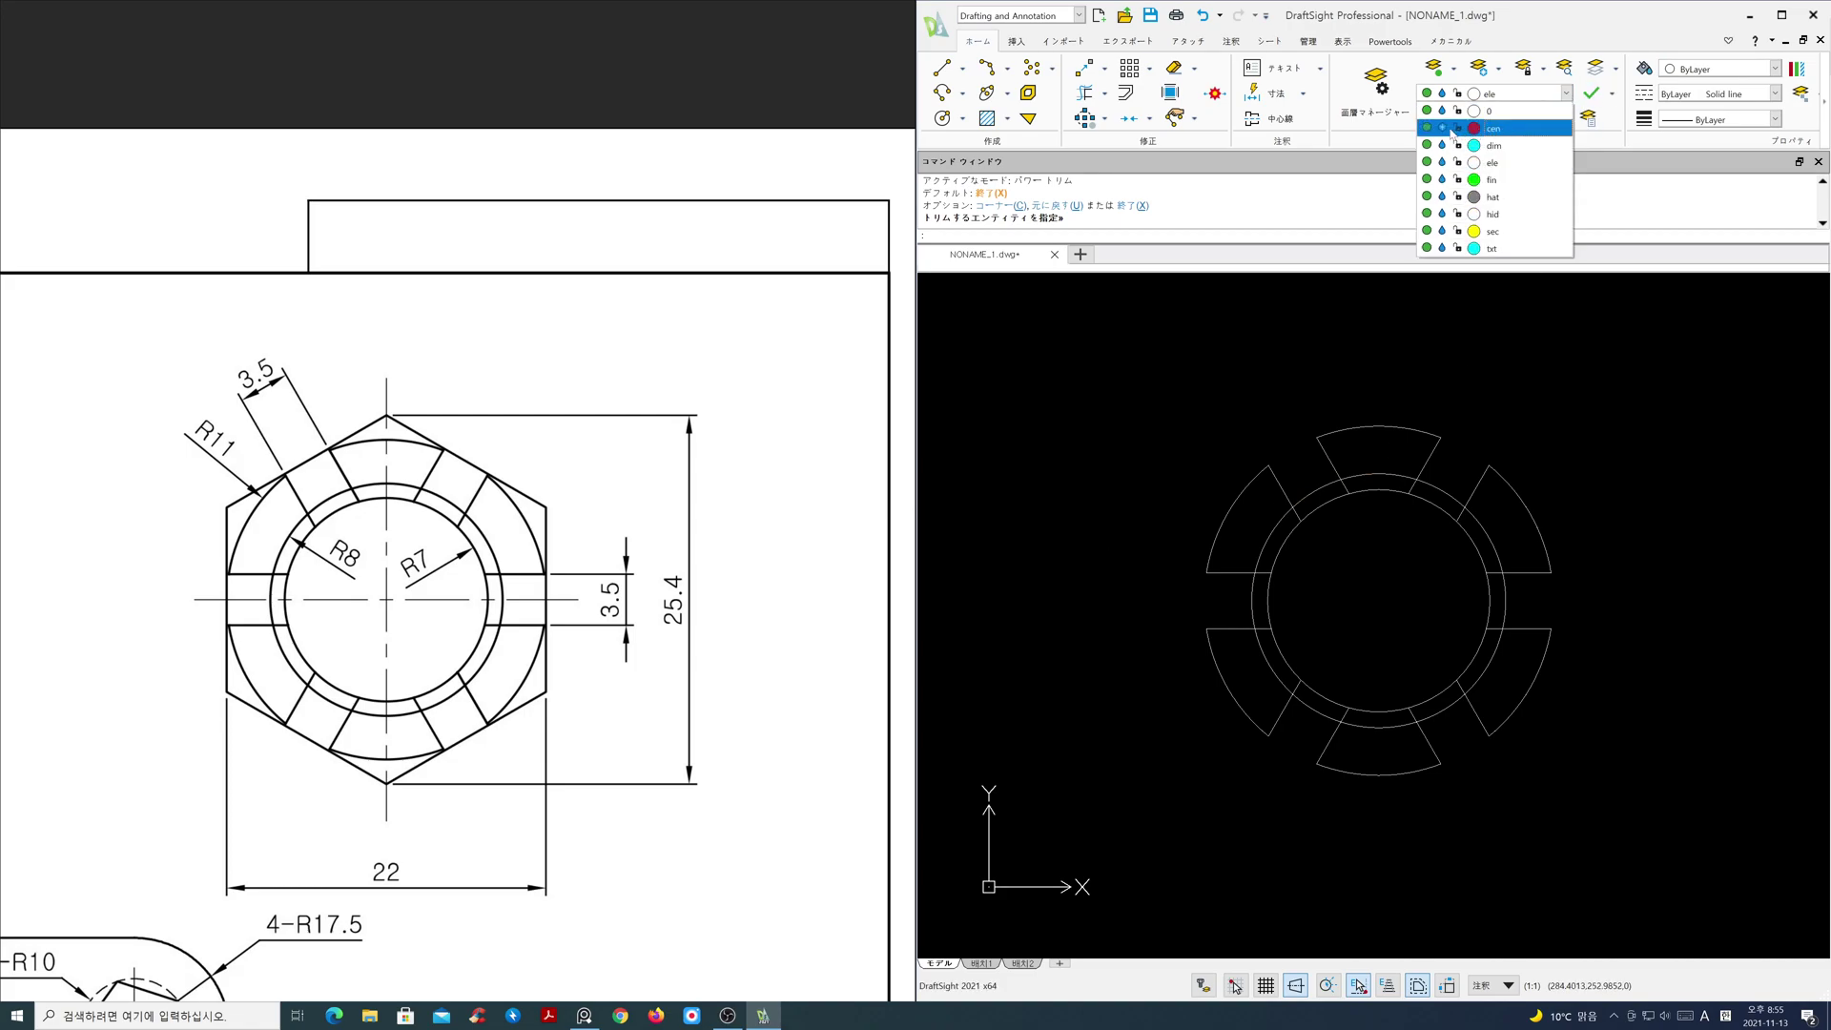
pyautogui.click(1443, 128)
pyautogui.click(1480, 375)
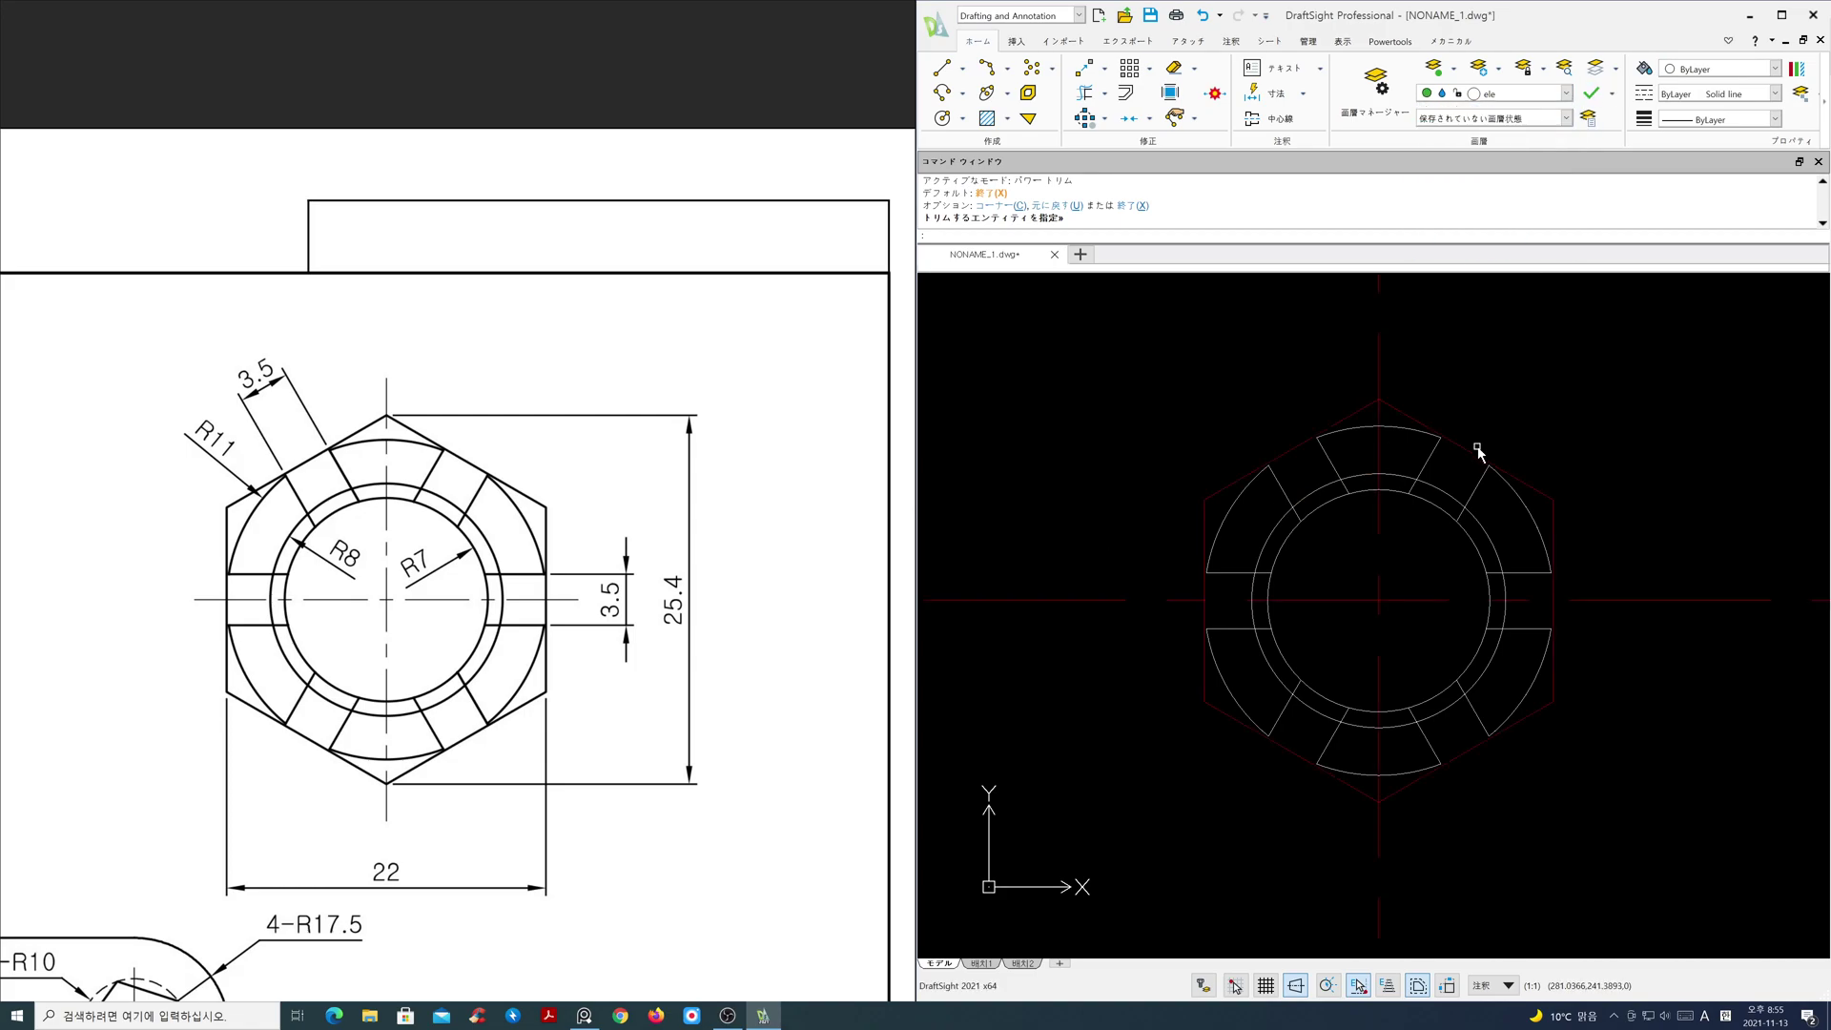
pyautogui.click(1468, 456)
pyautogui.click(1565, 93)
pyautogui.press('Escape')
pyautogui.press('Escape')
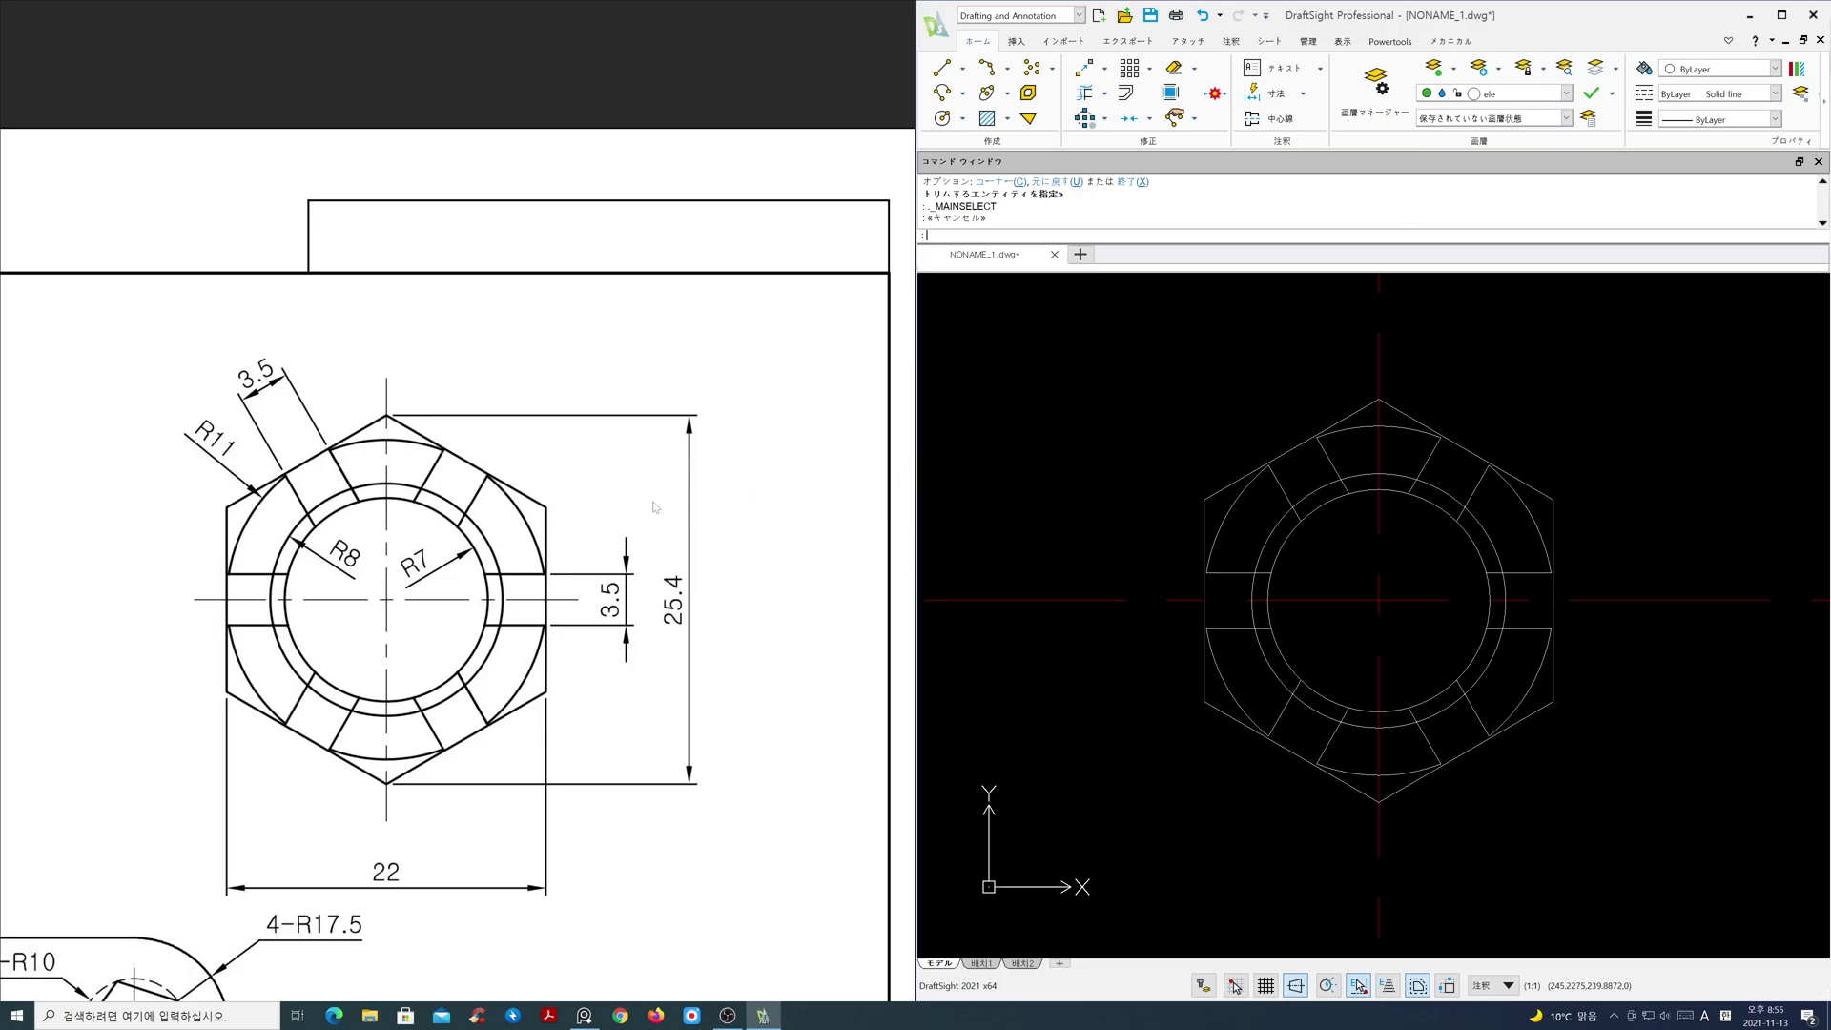
# - Bring the whole reference sheet into view and fit the drawing to its bounds to compare both
pyautogui.scroll(-4, 655, 506)
pyautogui.moveTo(640, 458); pyautogui.dragTo(679, 450)
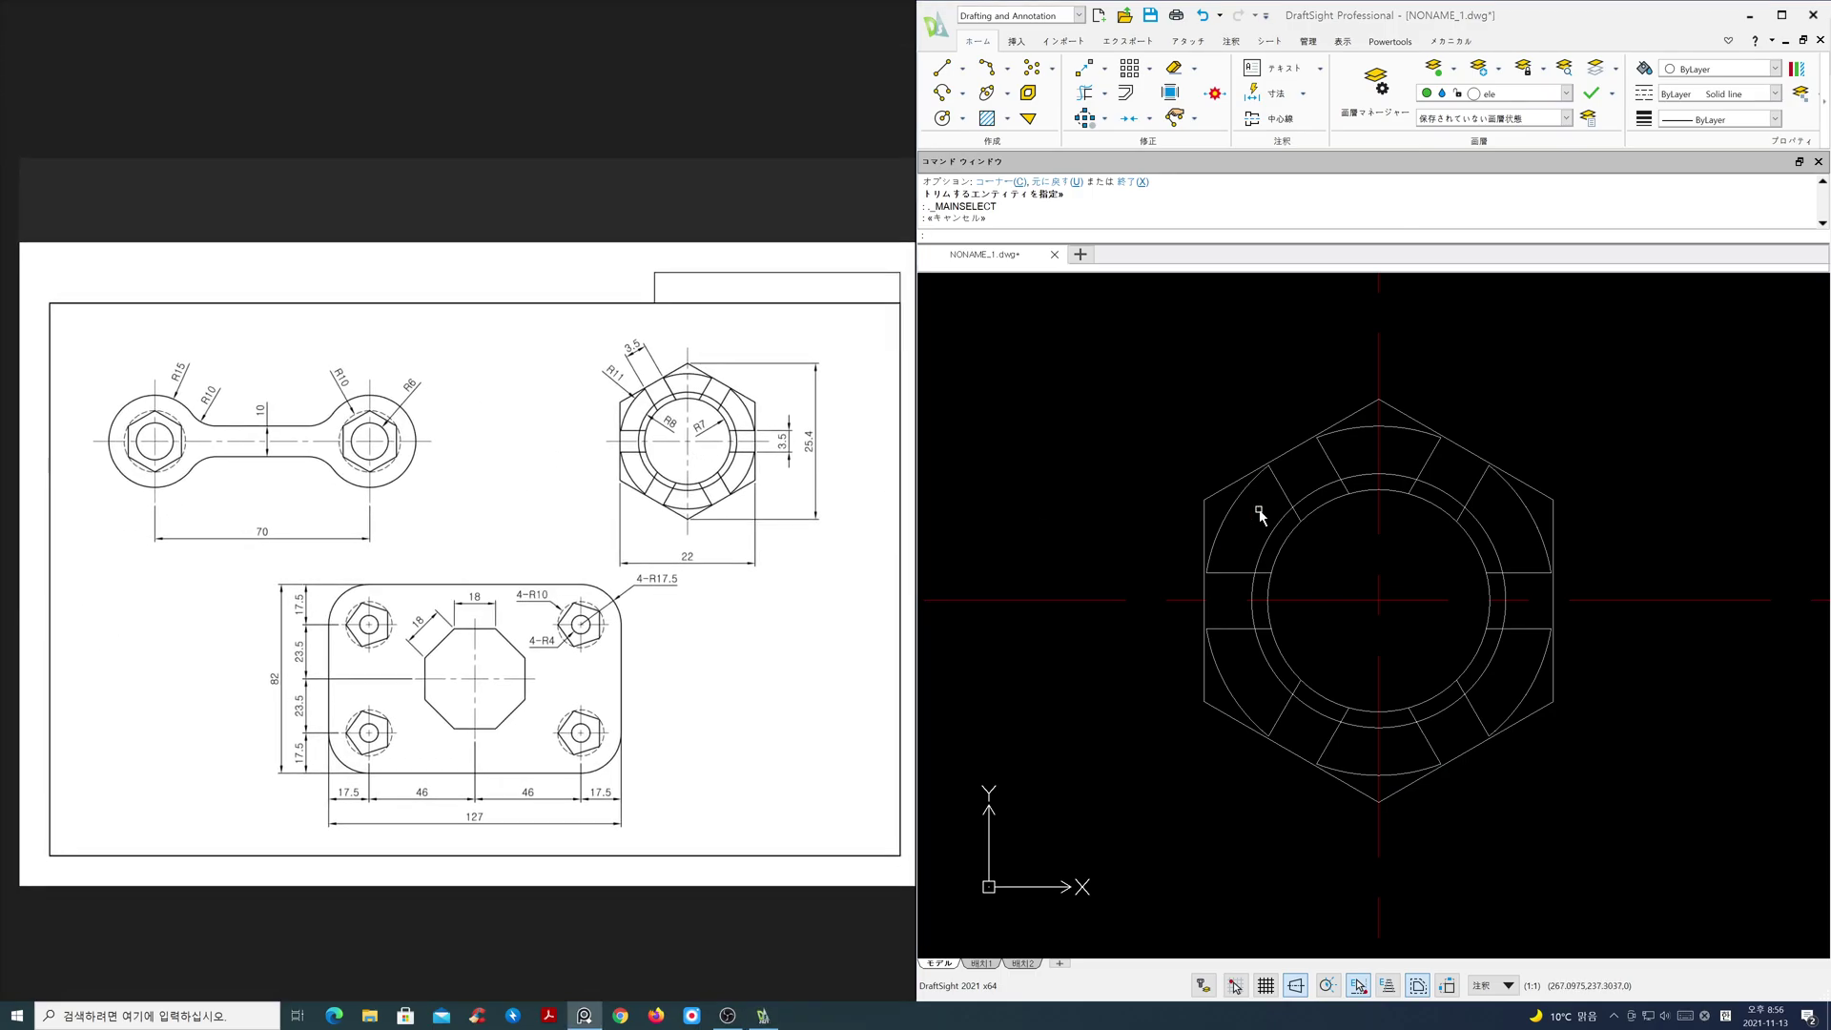
pyautogui.click(1155, 267)
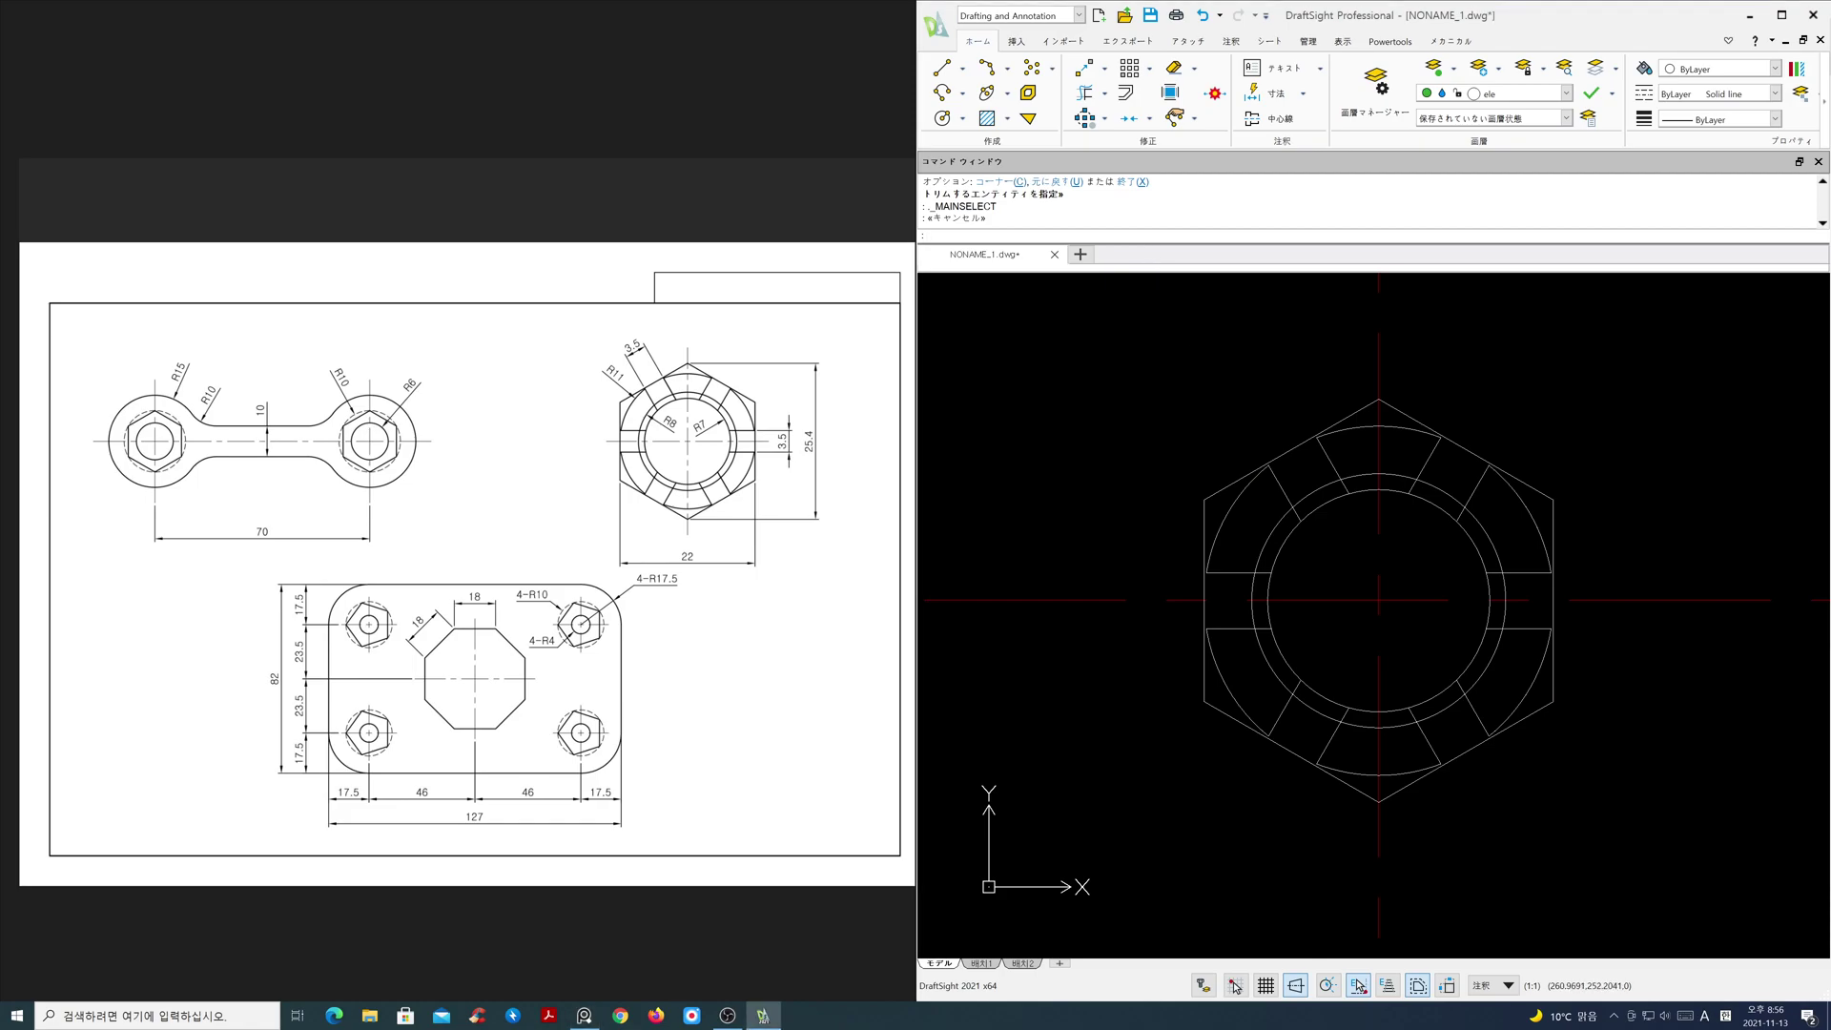
pyautogui.press('Return')
pyautogui.write('b')
pyautogui.press('Return')
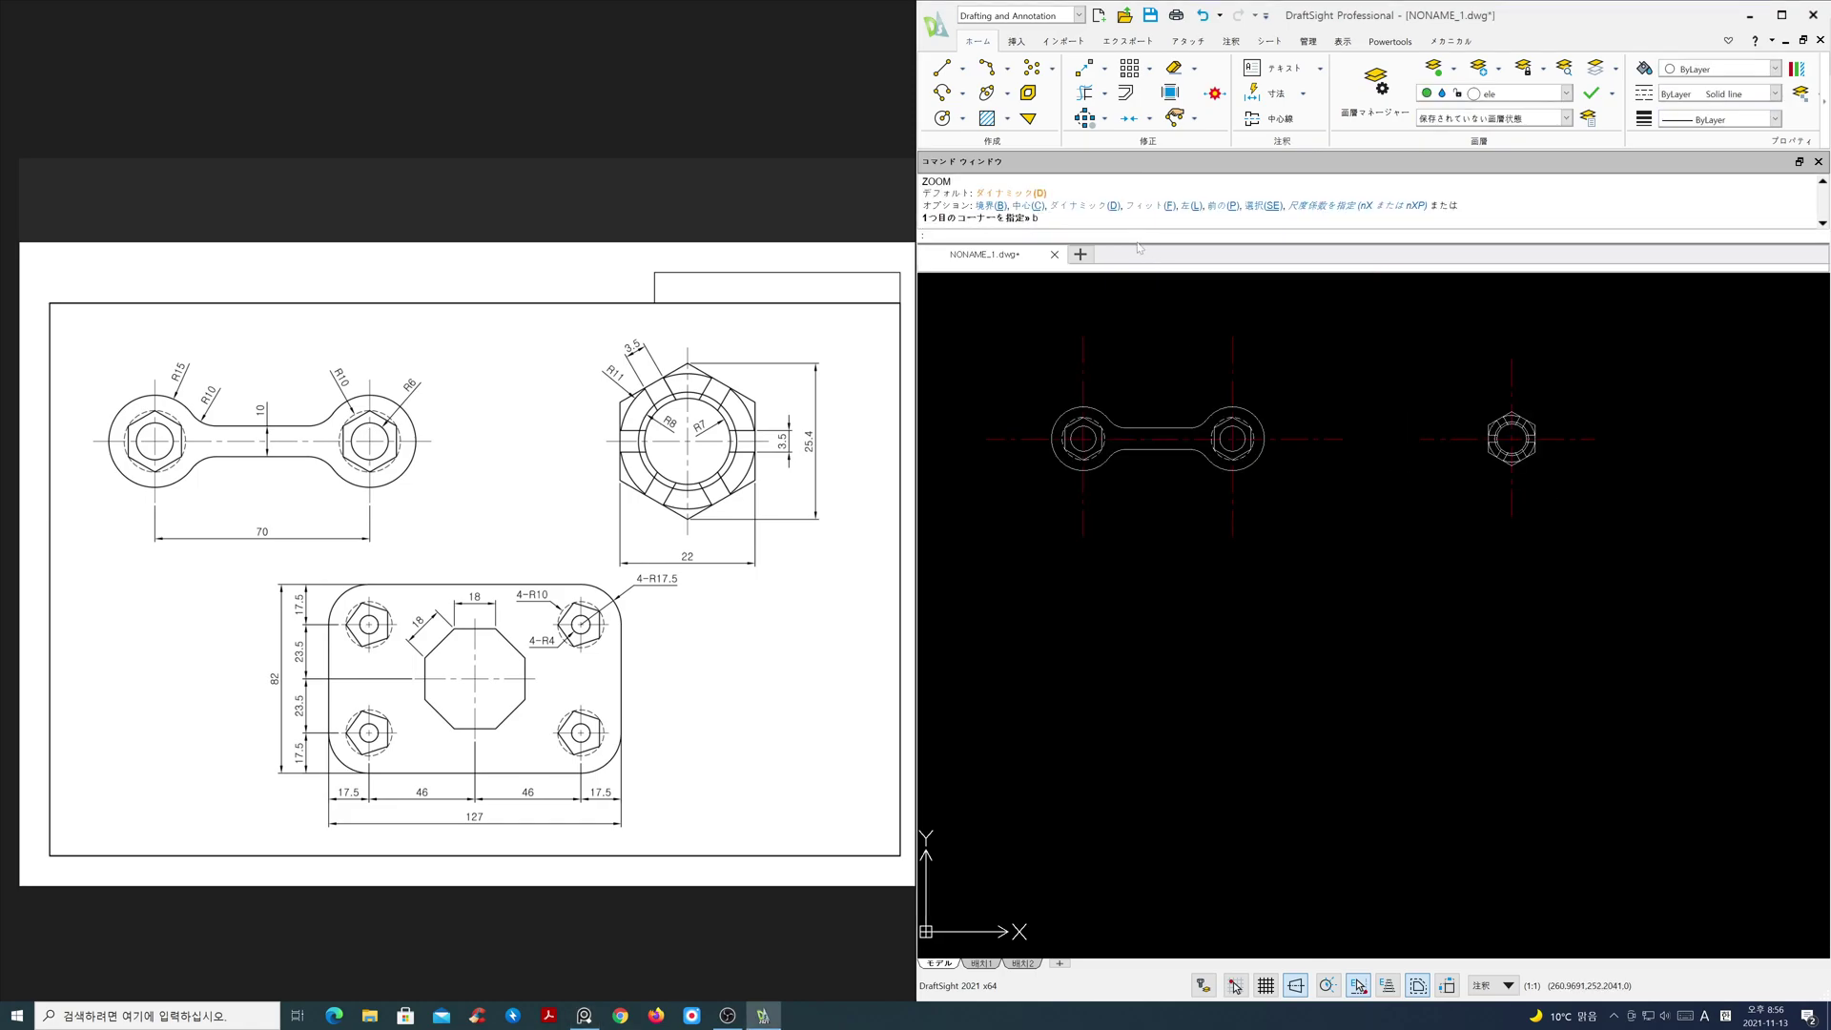
pyautogui.scroll(2, 1230, 439)
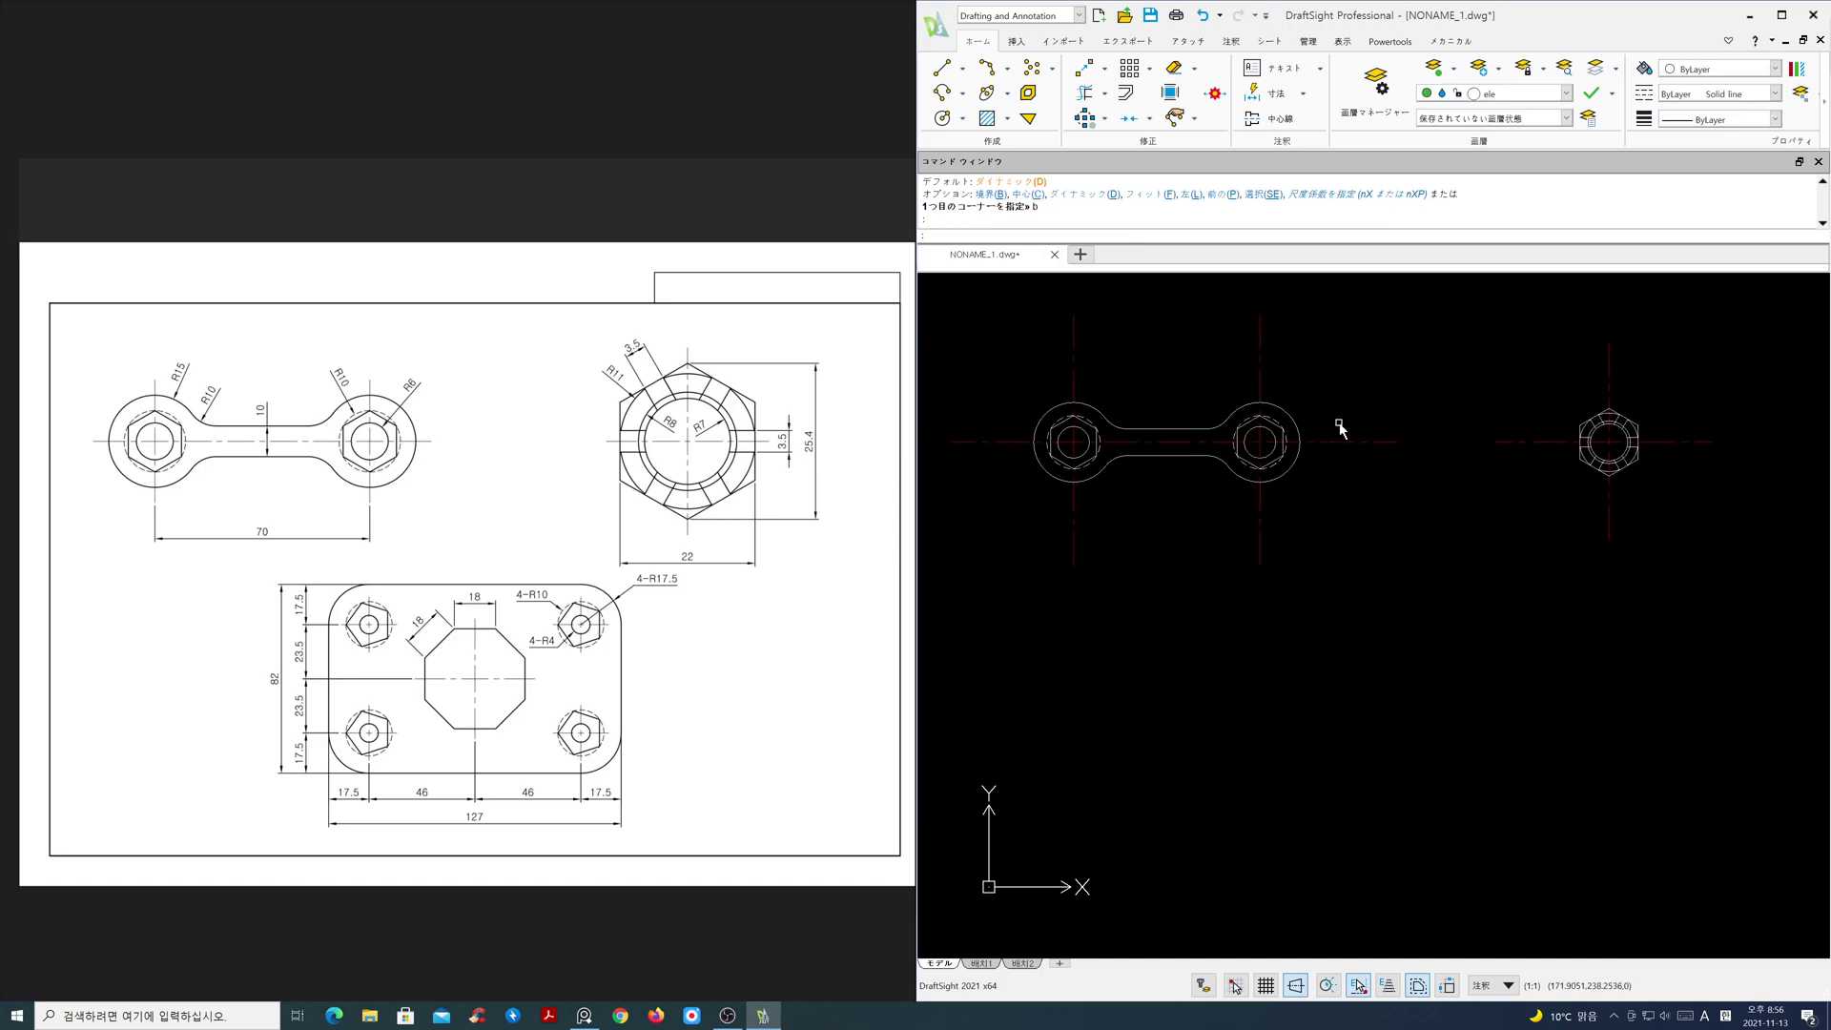
# - Make cen the active layer and draw a horizontal and a vertical centreline crossing in the empty area below the link and nut
pyautogui.click(1565, 93)
pyautogui.click(1553, 128)
pyautogui.write('l')
pyautogui.press('Return')
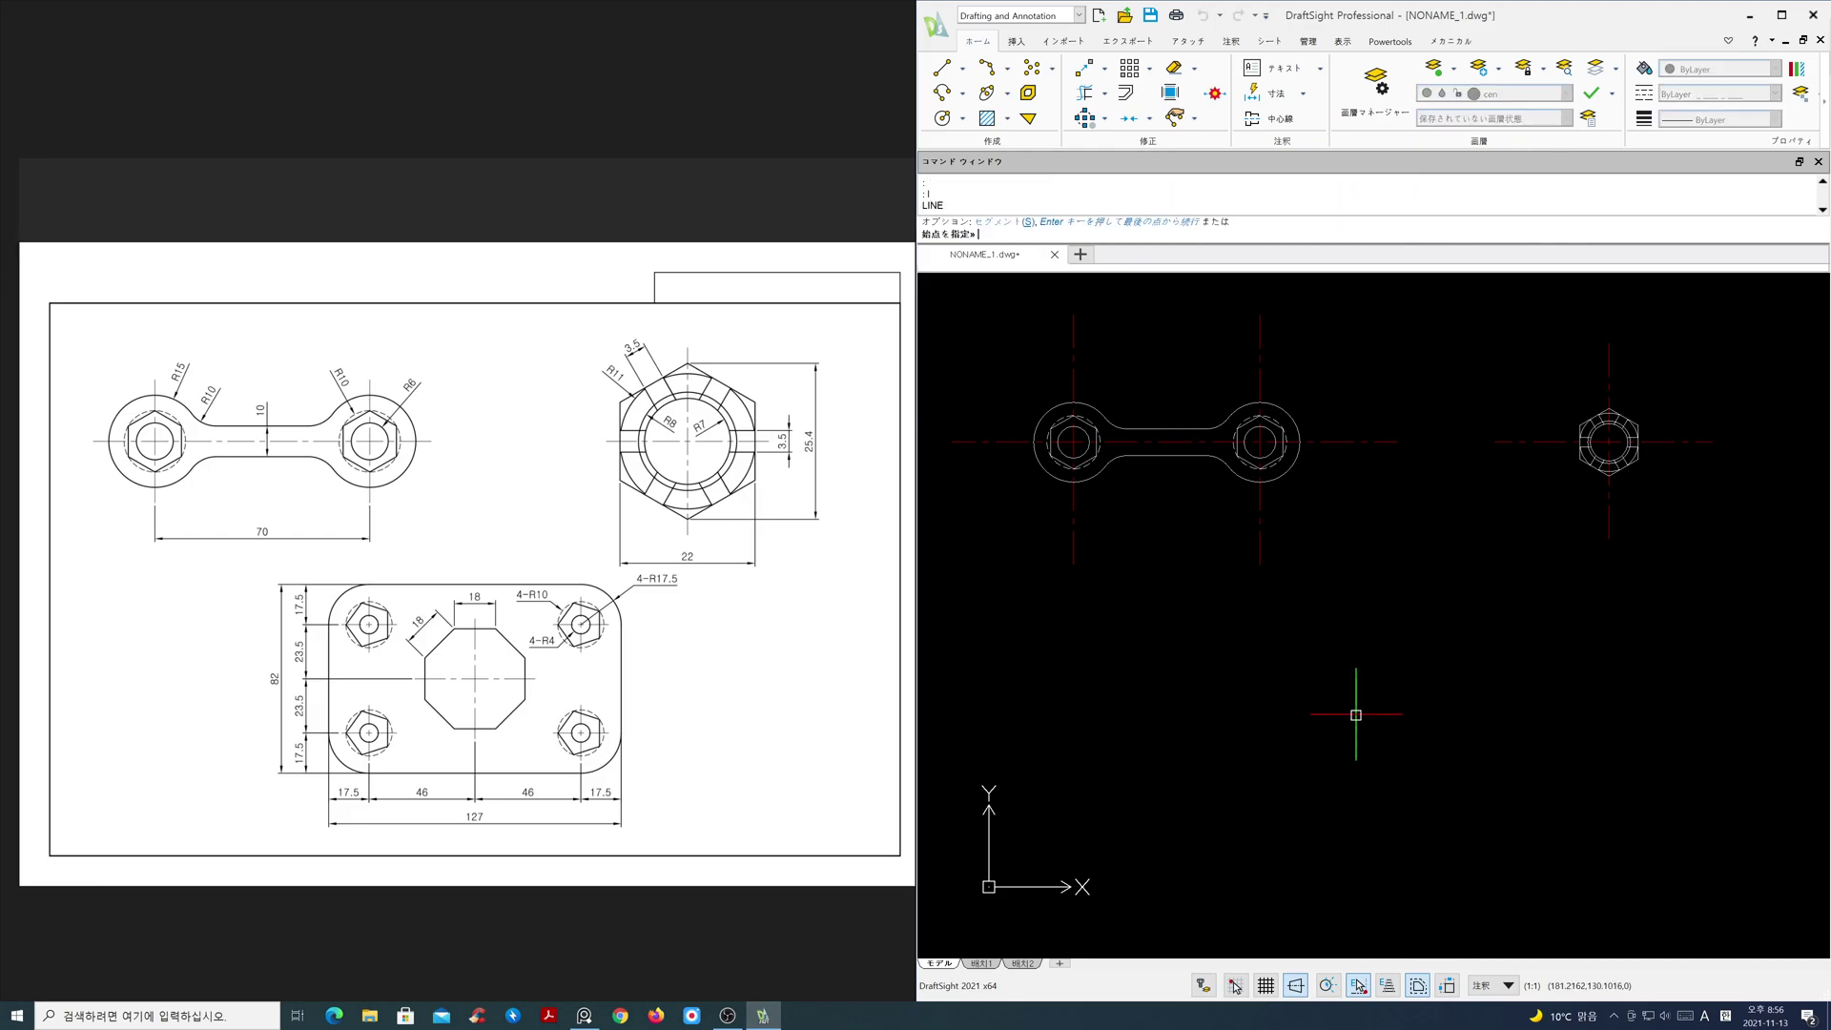
pyautogui.click(1251, 752)
pyautogui.click(1600, 760)
pyautogui.press('Return')
pyautogui.press('Return')
pyautogui.click(1433, 627)
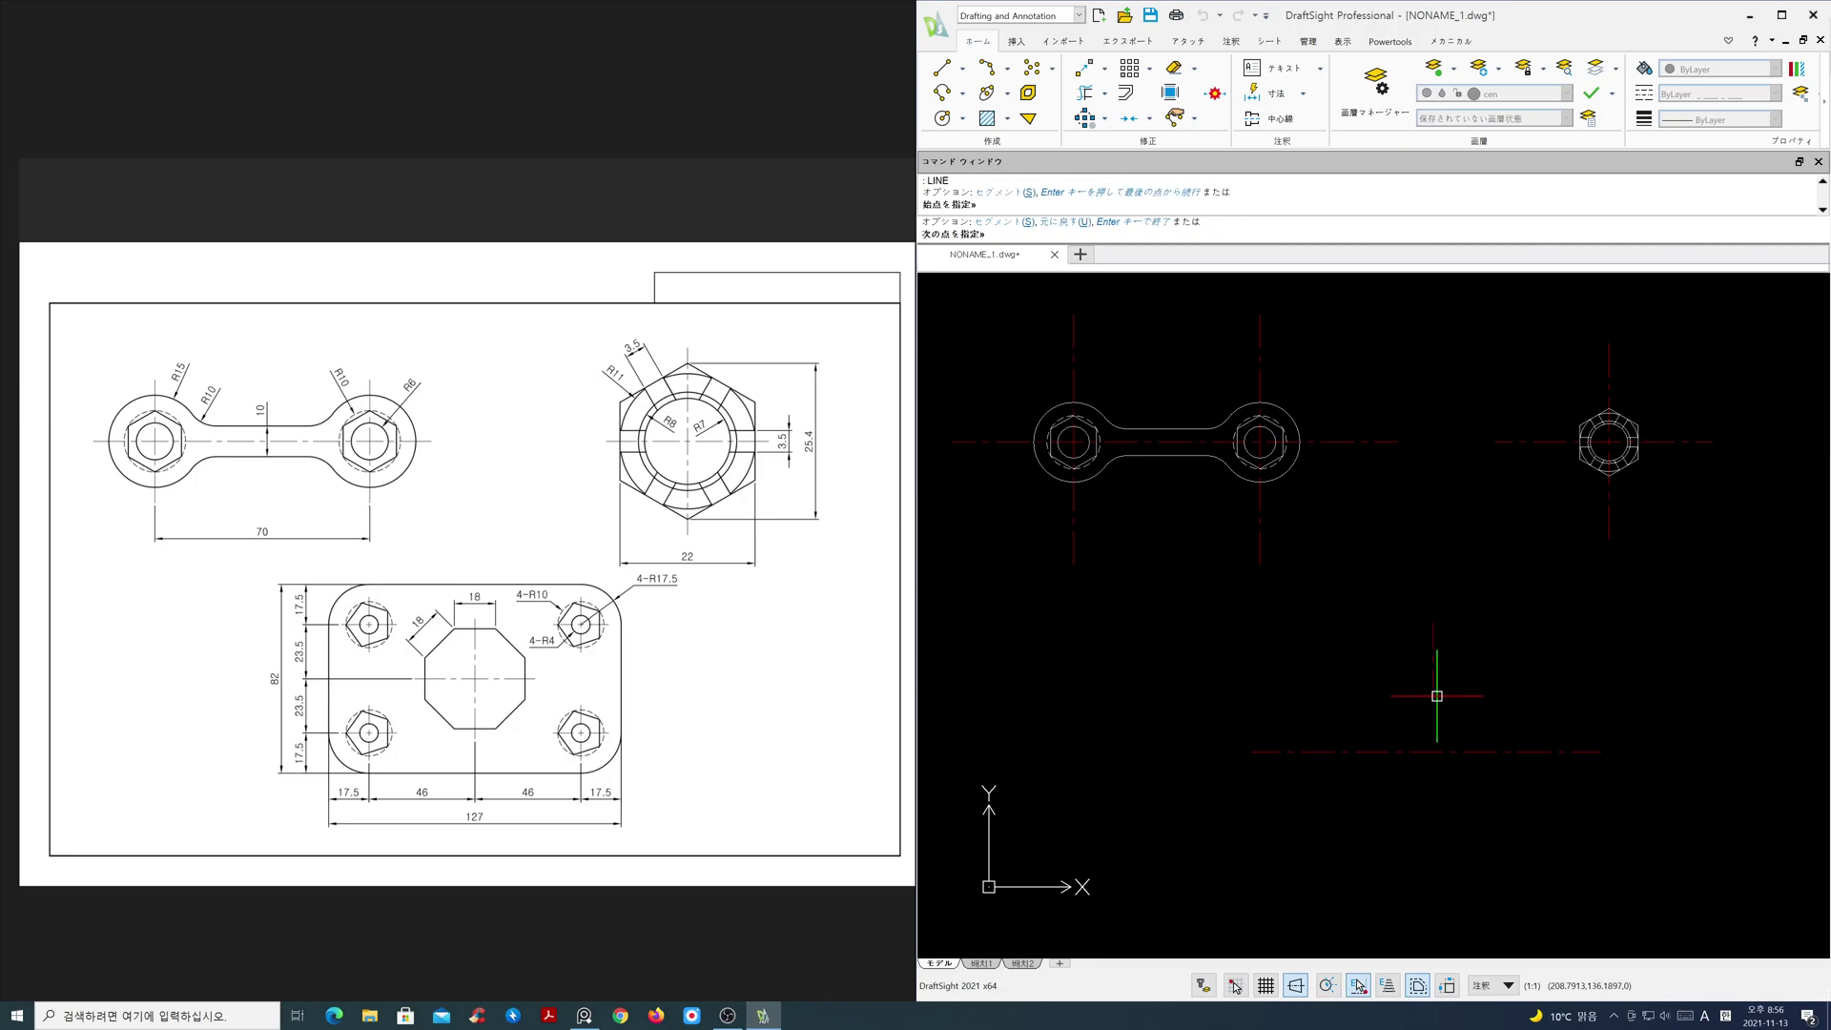
pyautogui.click(1450, 866)
pyautogui.press('Return')
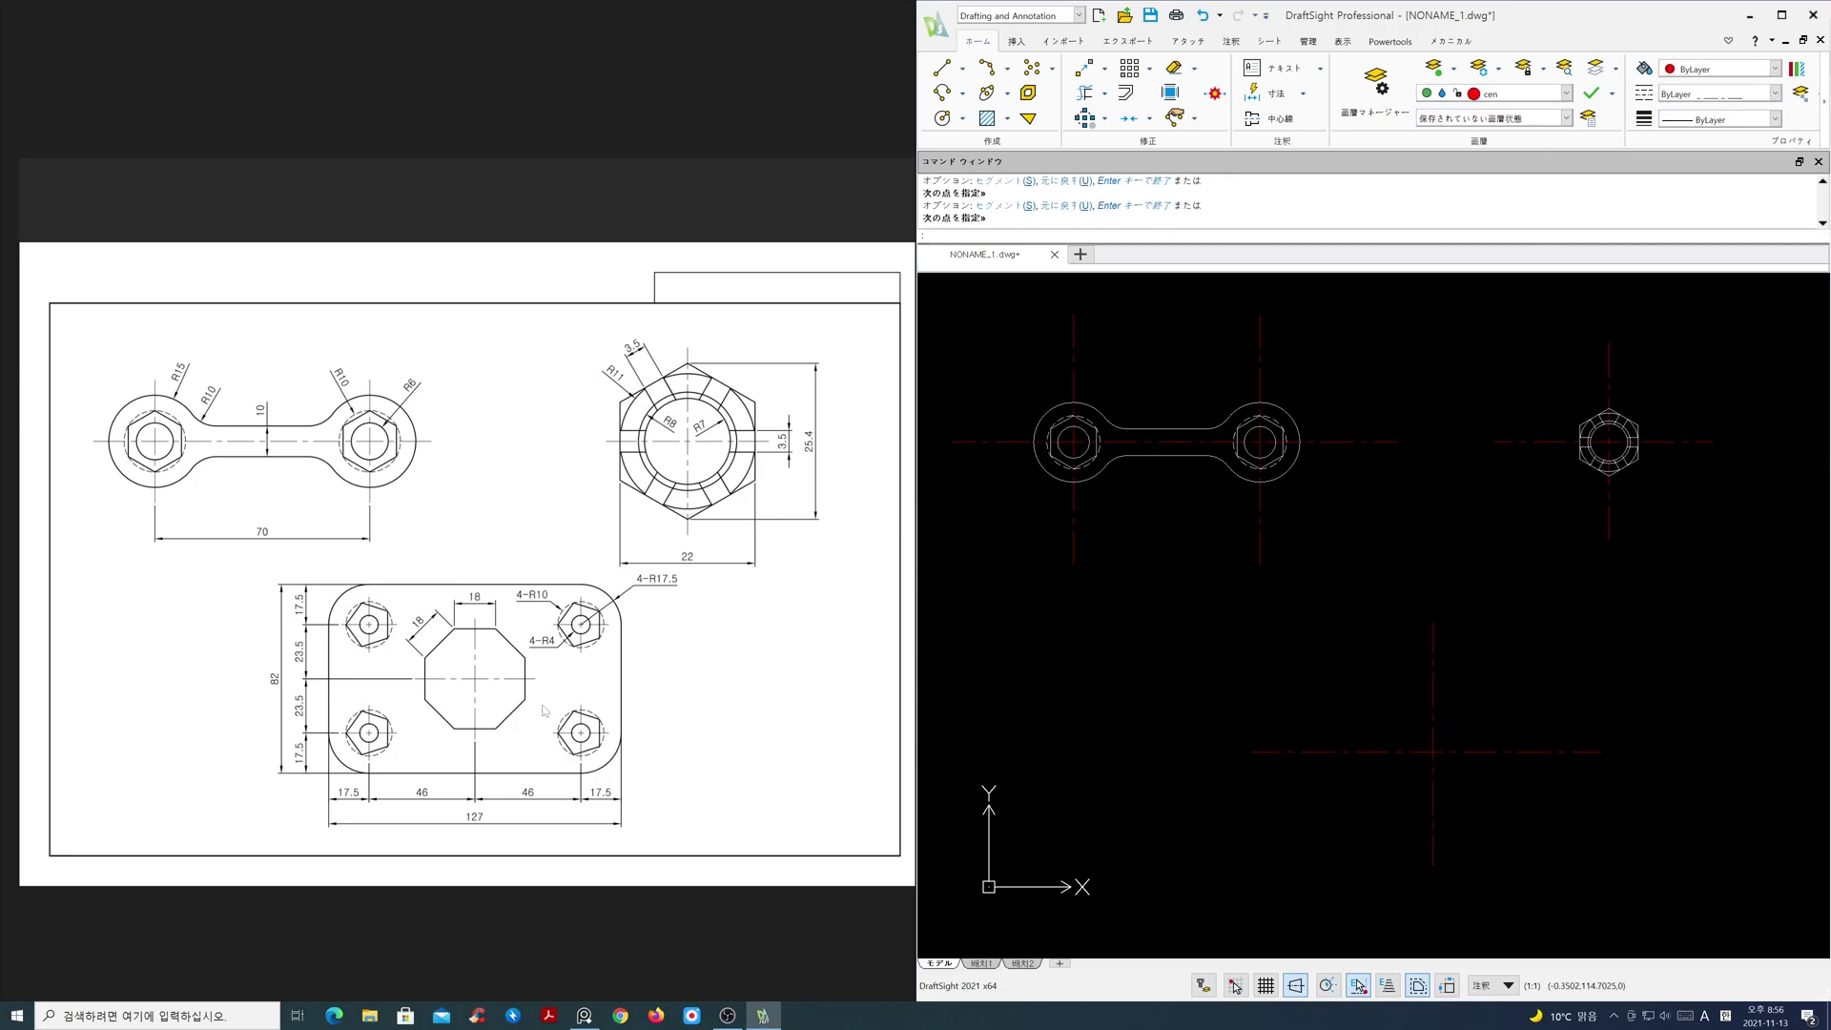
pyautogui.scroll(4, 546, 711)
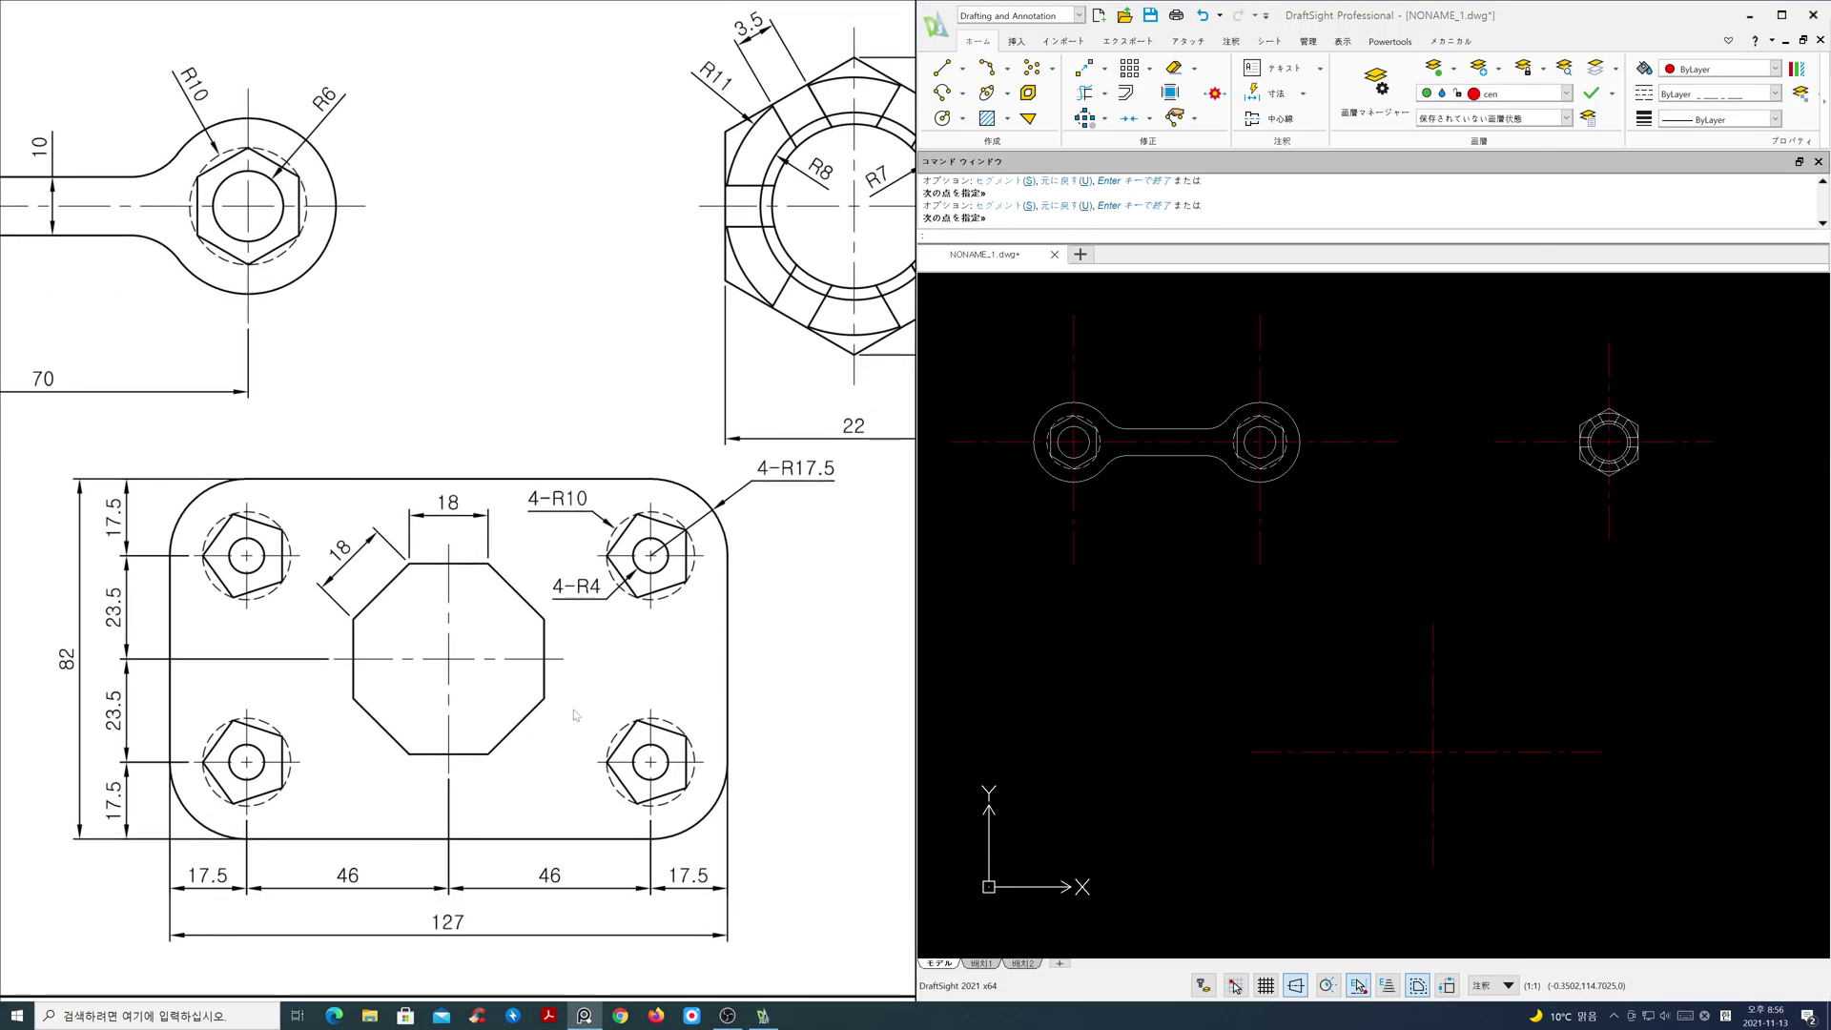
pyautogui.moveTo(1432, 735)
pyautogui.mouseDown(button='middle')
pyautogui.moveTo(1402, 625)
pyautogui.moveTo(1438, 703)
pyautogui.mouseUp(button='middle')
pyautogui.scroll(2, 1412, 623)
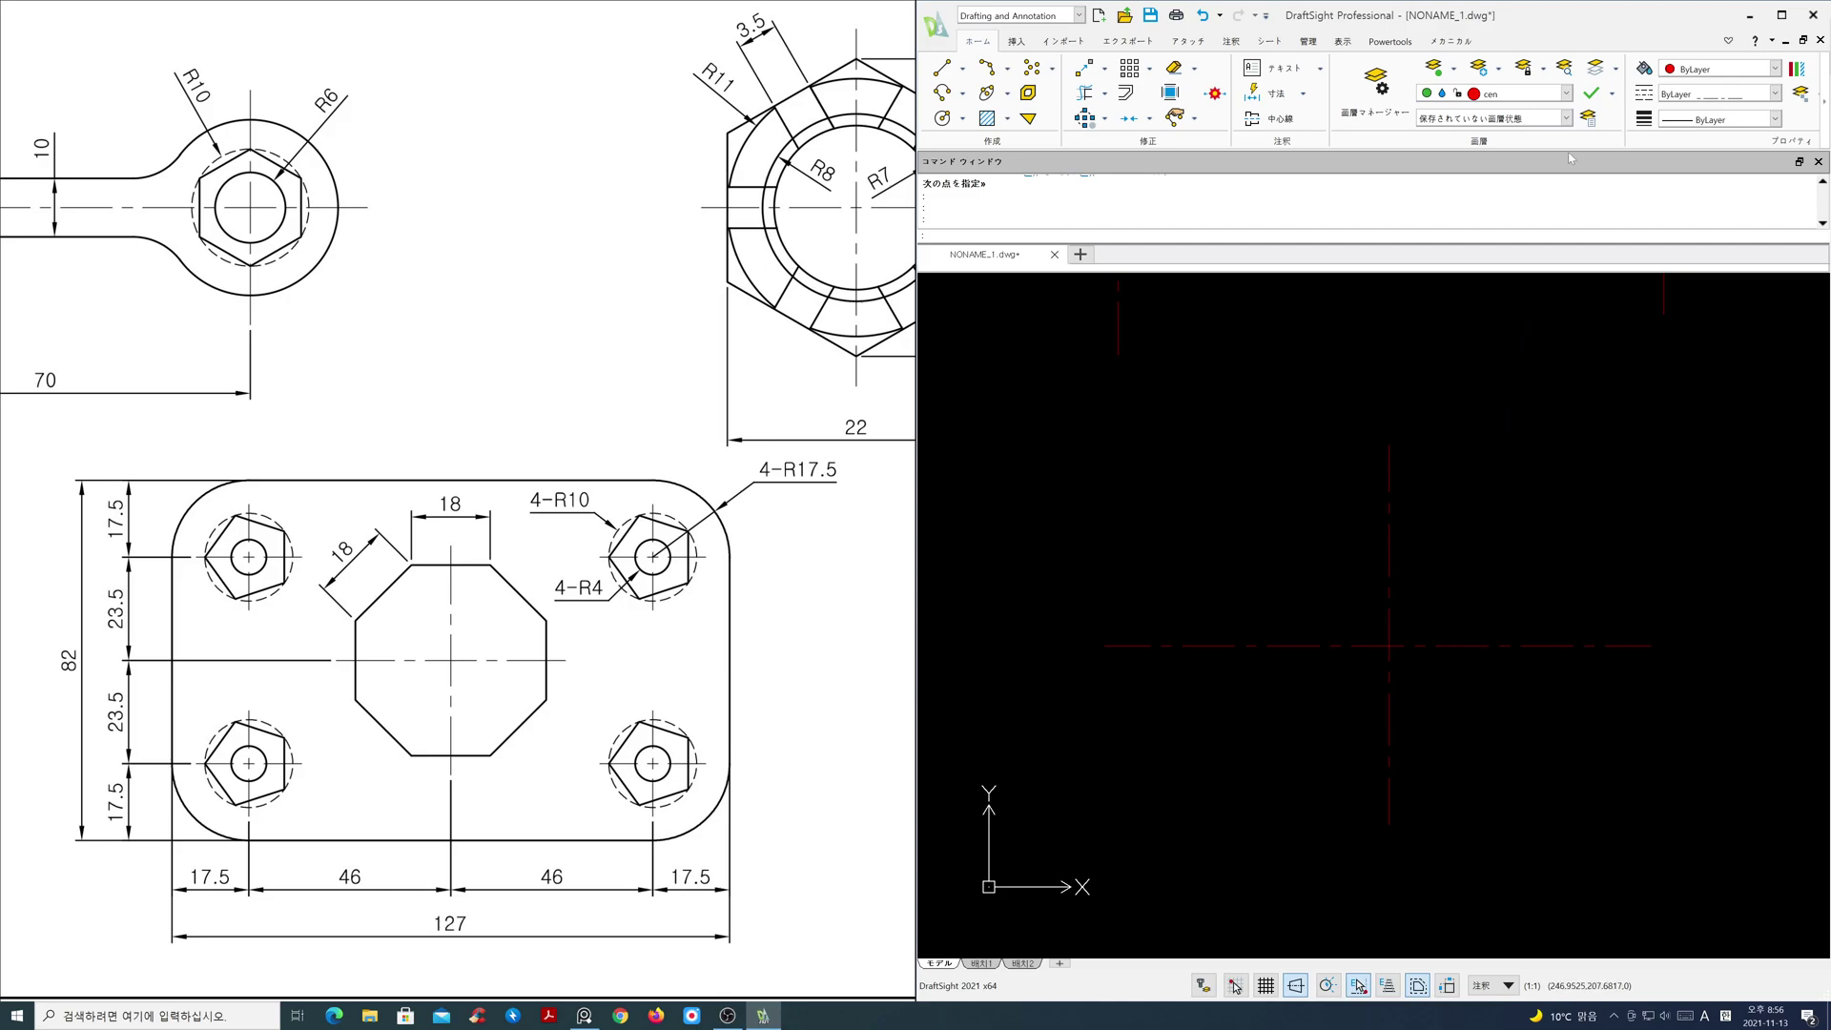
pyautogui.click(1567, 93)
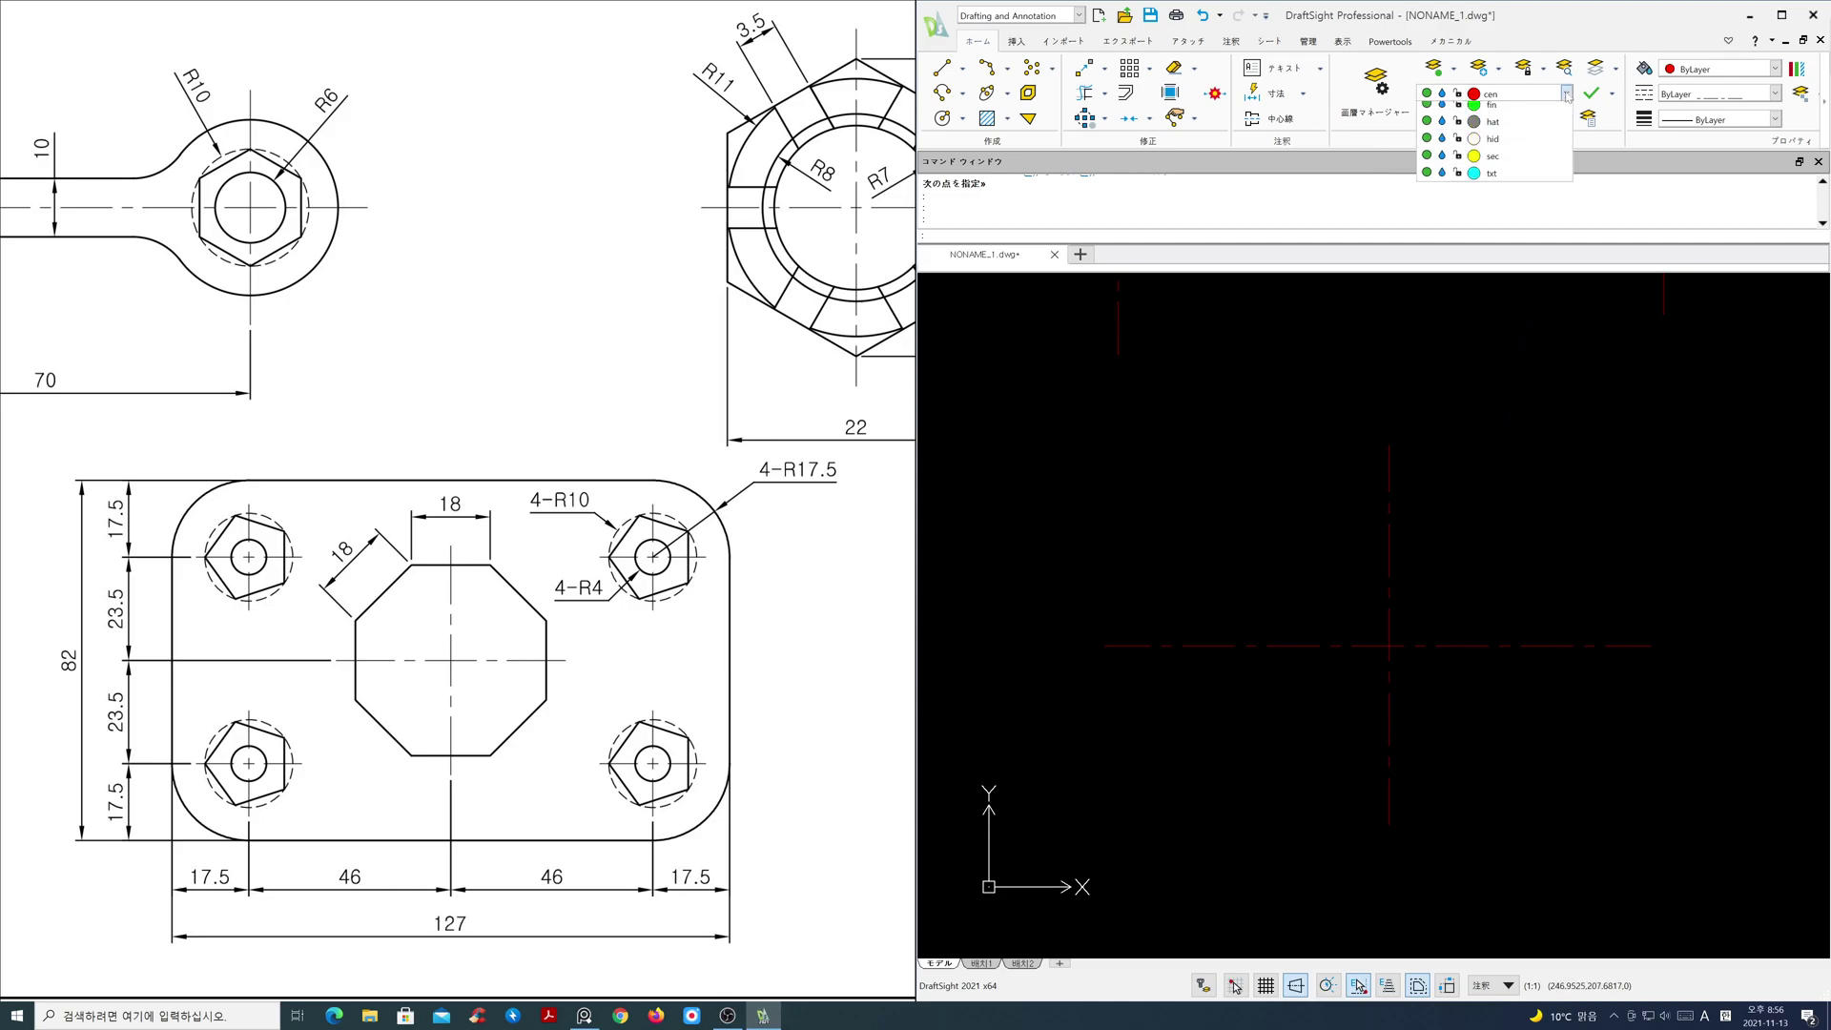
pyautogui.click(1511, 134)
pyautogui.press('Escape')
# - Offset the plate's vertical centreline 46 mm to both sides
pyautogui.write('o')
pyautogui.press('Return')
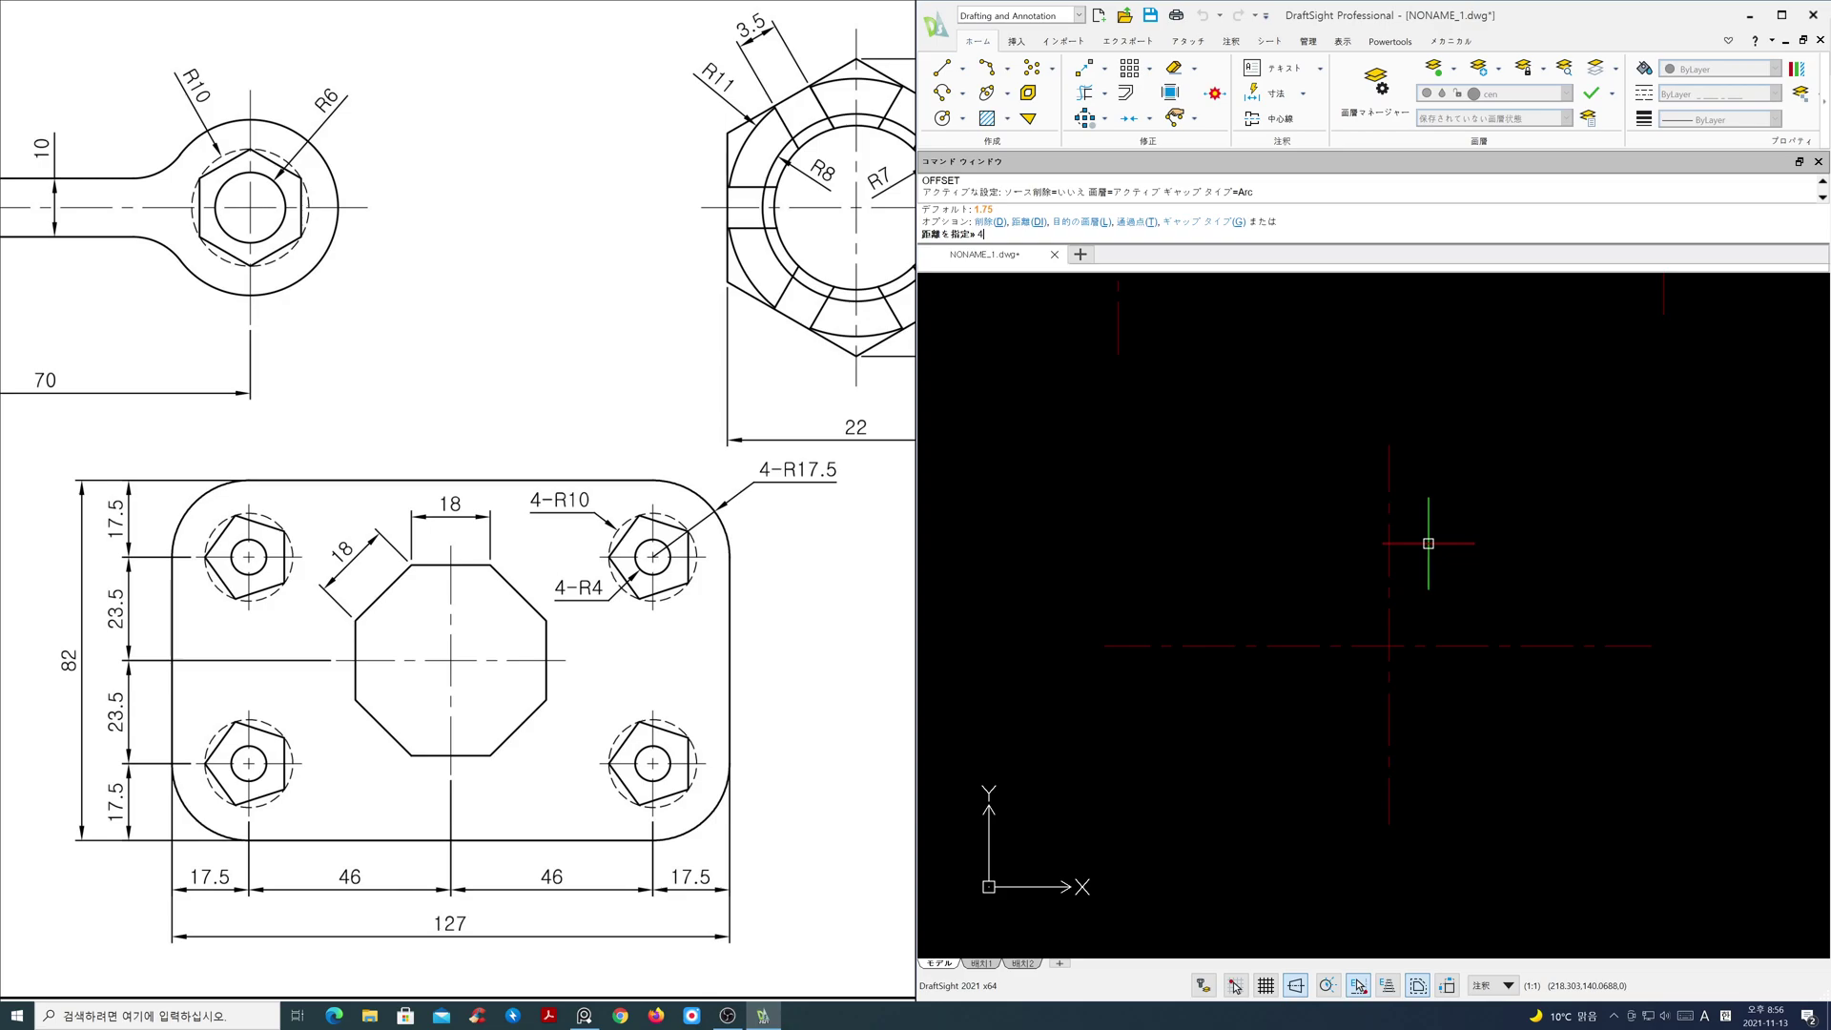
pyautogui.press('Return')
pyautogui.click(1388, 559)
pyautogui.click(1372, 553)
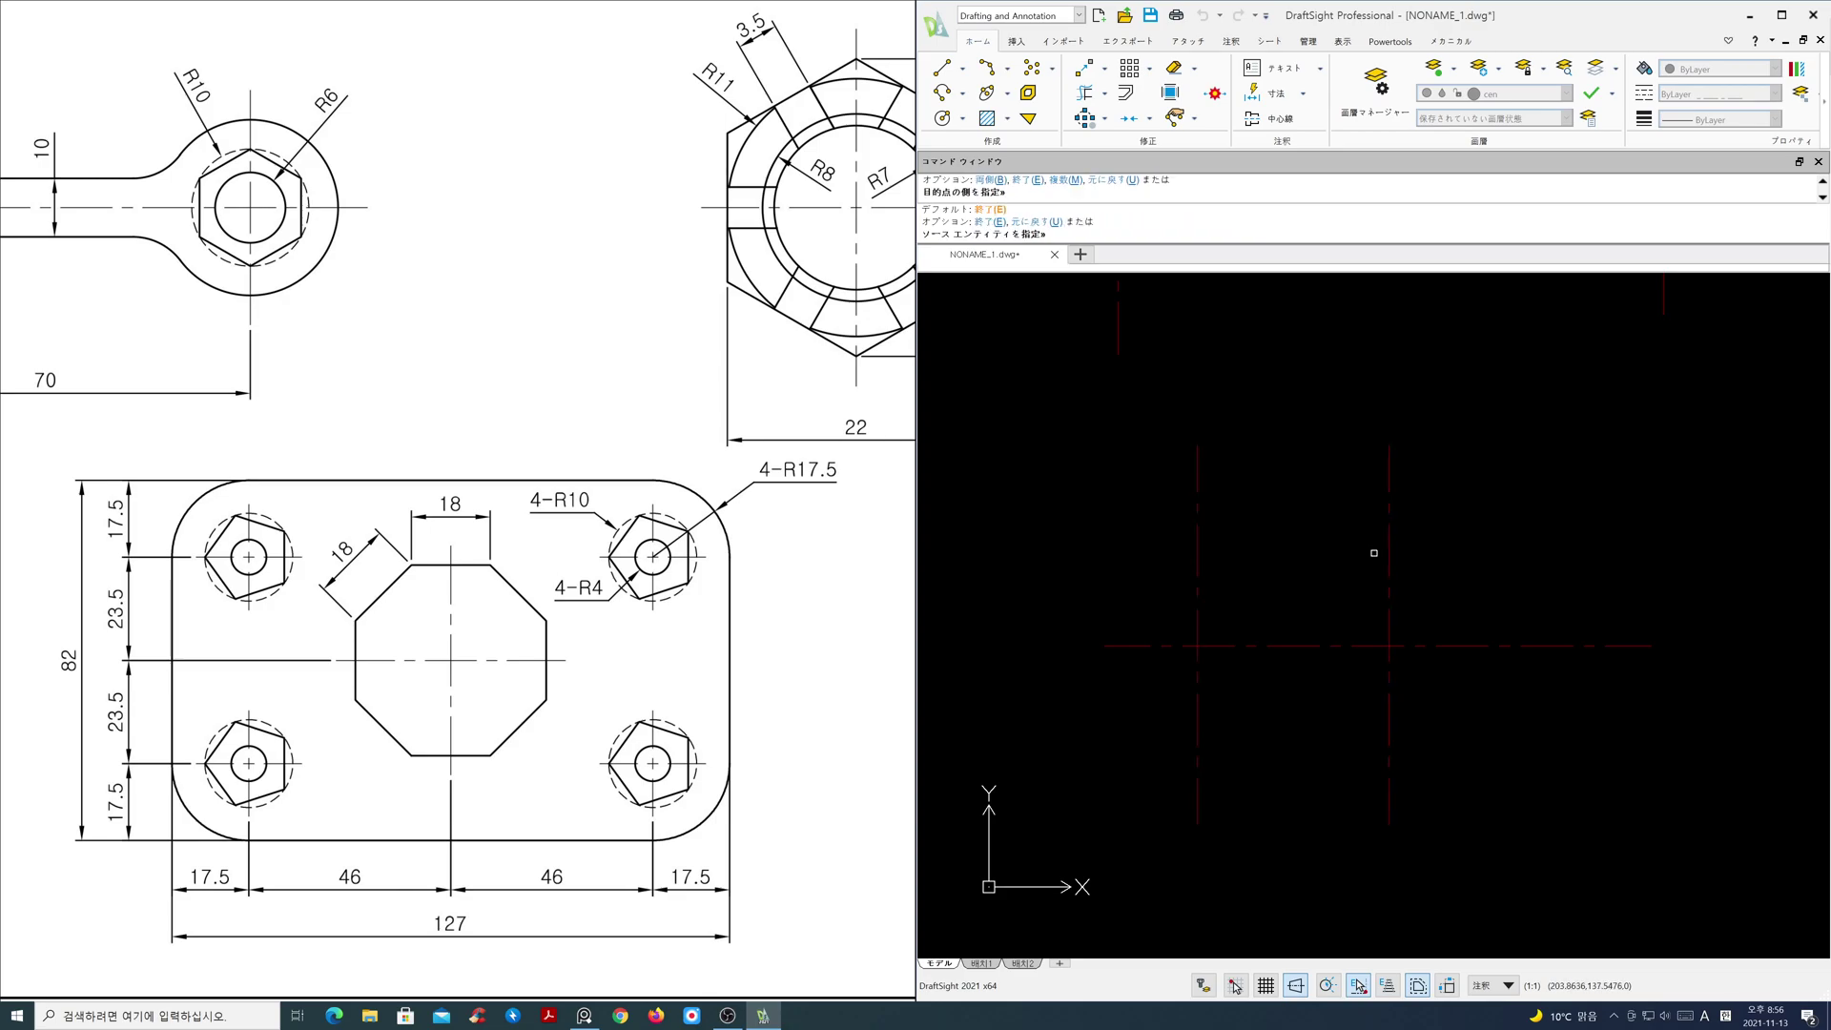
pyautogui.click(1391, 553)
pyautogui.click(1401, 552)
pyautogui.press('Return')
# - Offset the plate's horizontal centreline 23.5 mm upward and downward
pyautogui.press('Return')
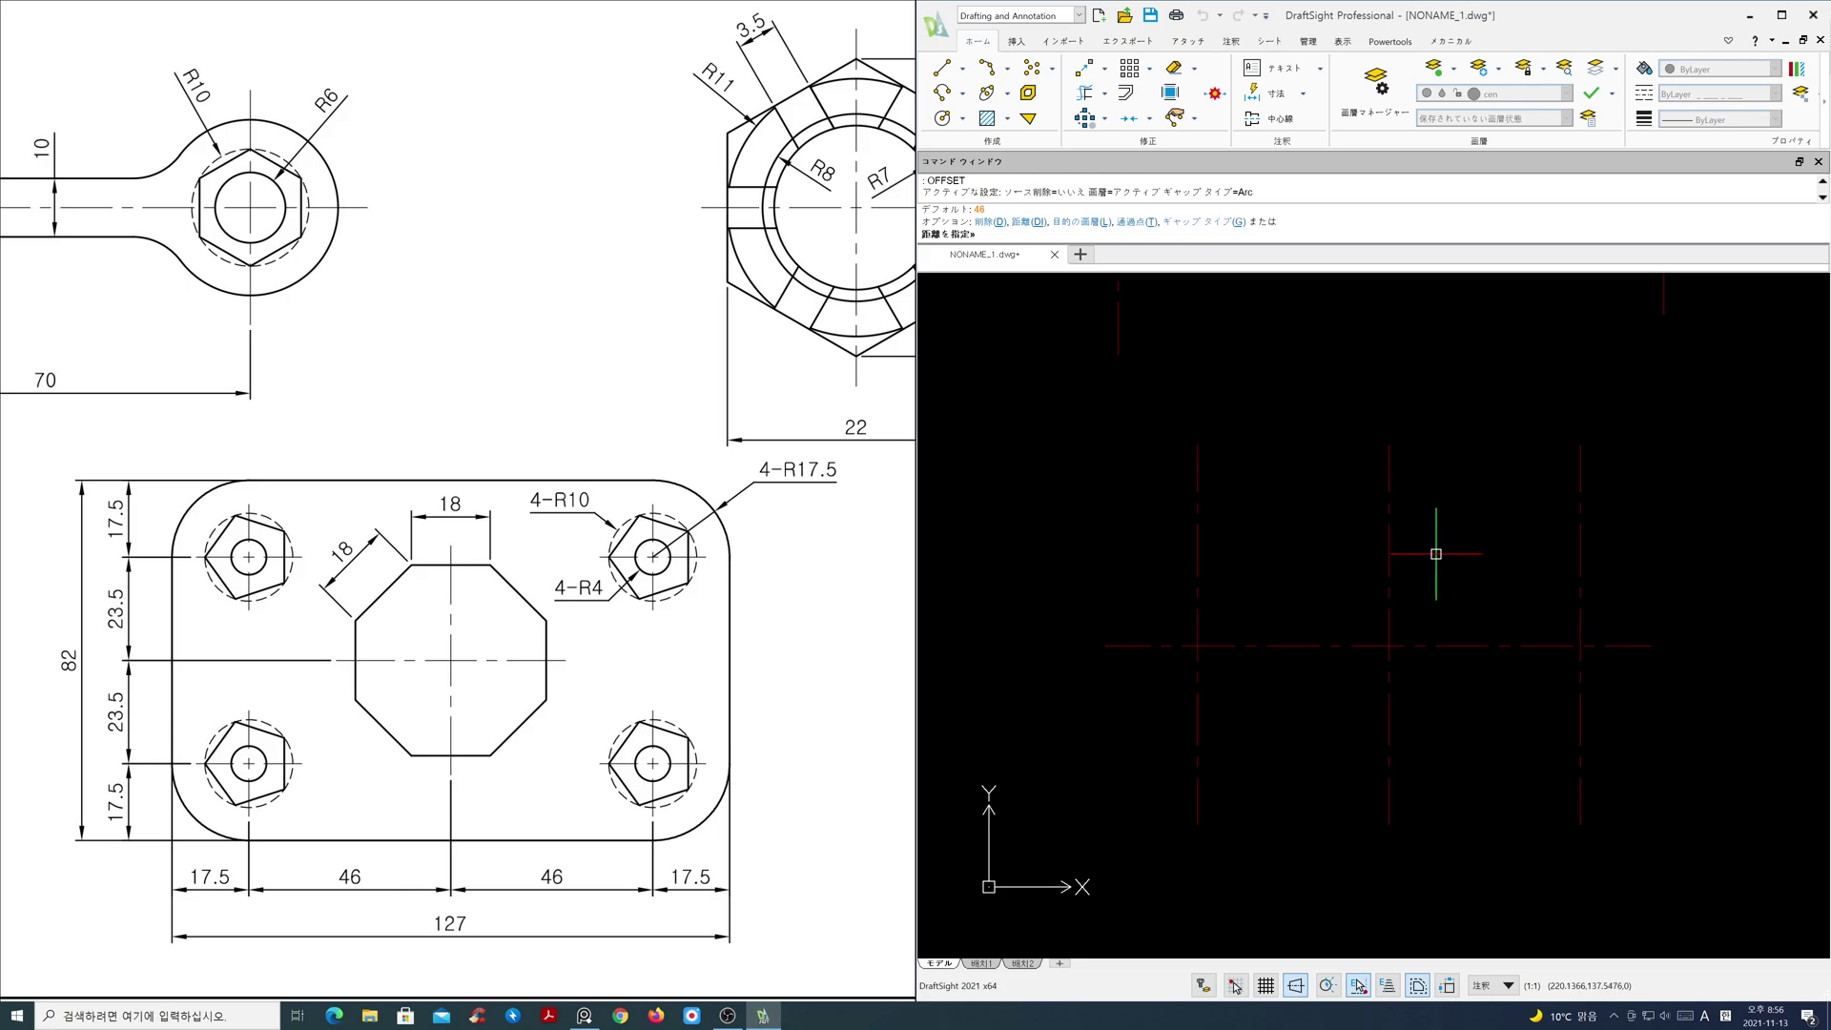
pyautogui.write('23.5')
pyautogui.press('Return')
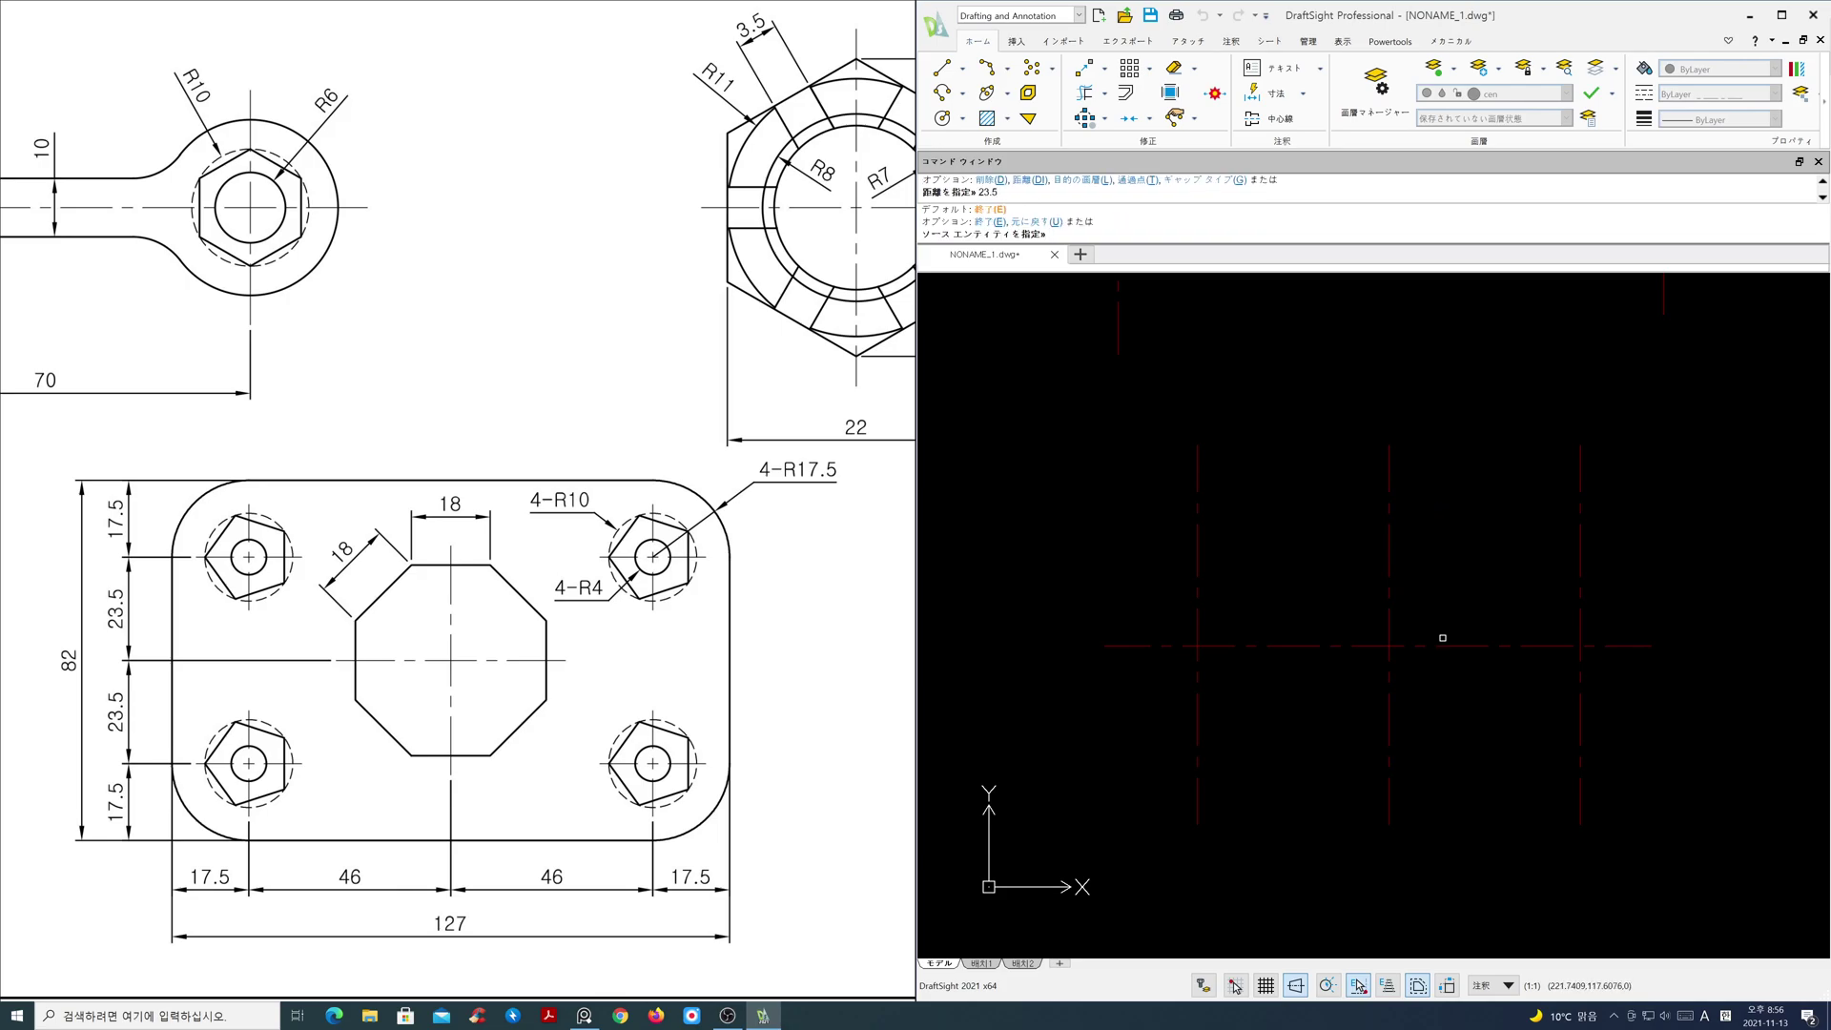
pyautogui.click(1443, 644)
pyautogui.click(1454, 633)
pyautogui.click(1459, 646)
pyautogui.click(1461, 673)
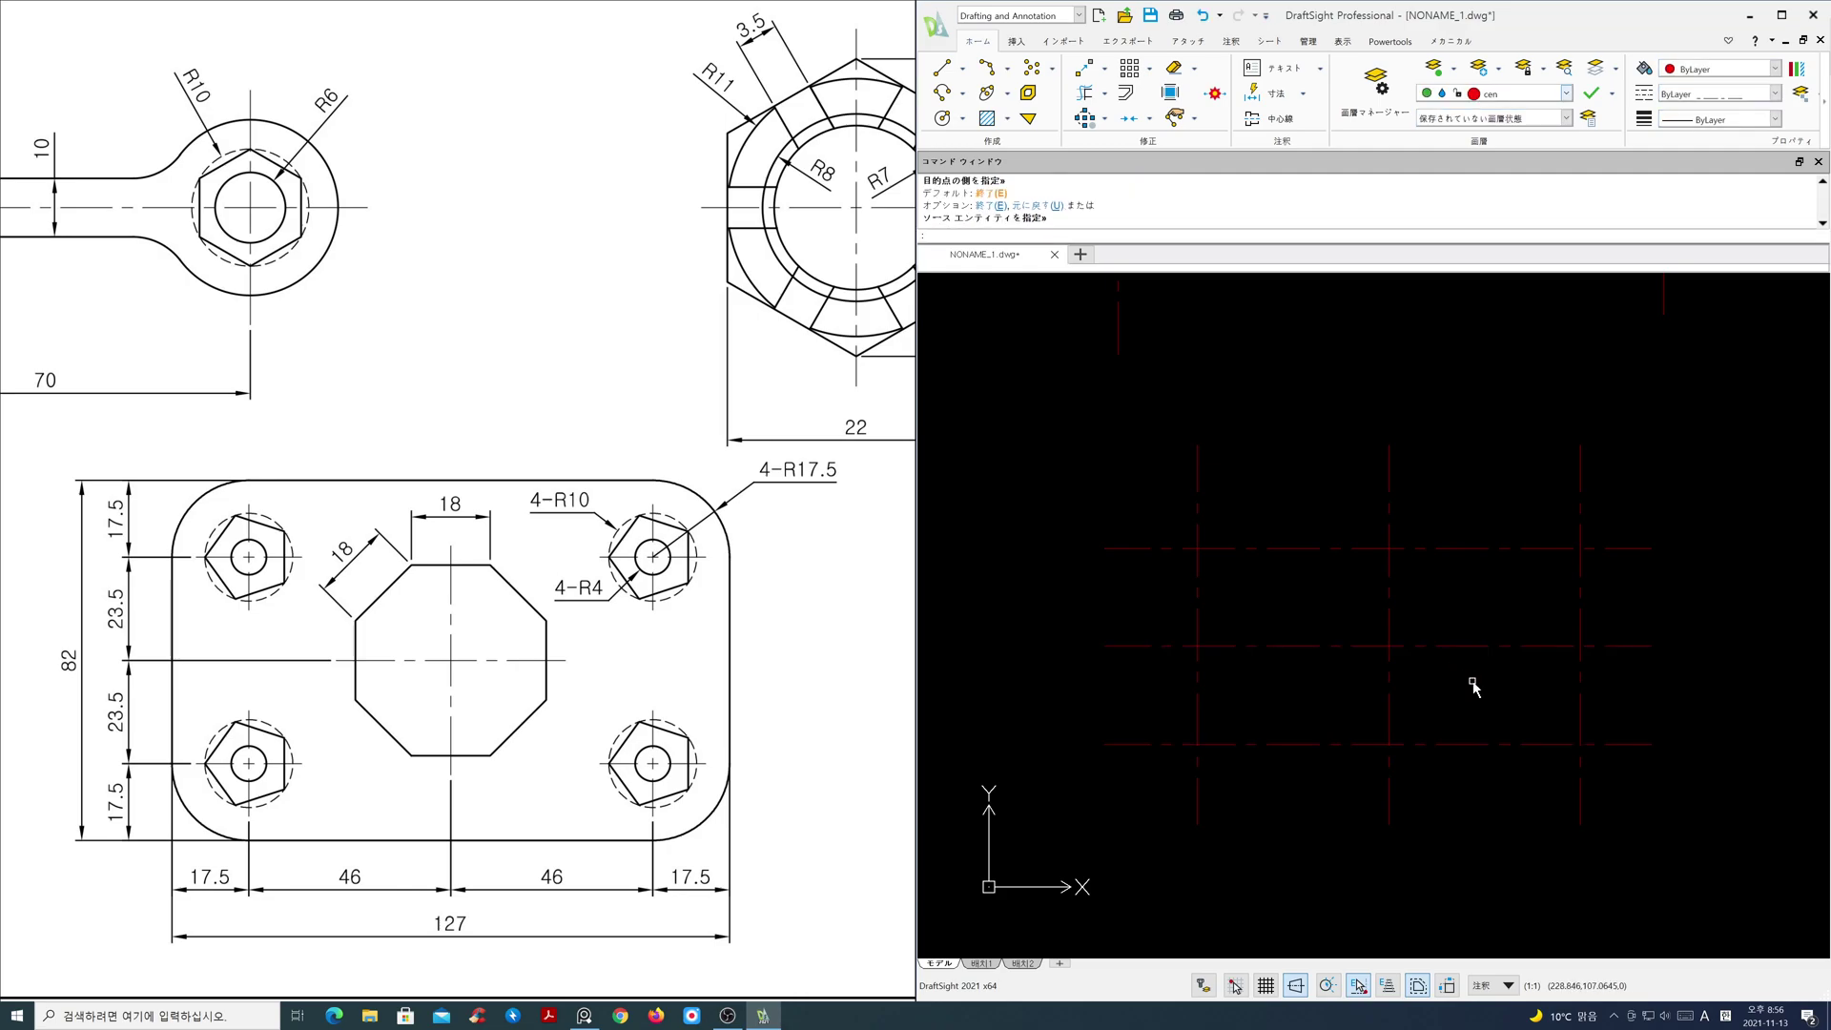
pyautogui.press('Return')
# - Try to offset the plate's lower horizontal centreline 17.5 mm downward with the destination layer set to Active
pyautogui.press('Return')
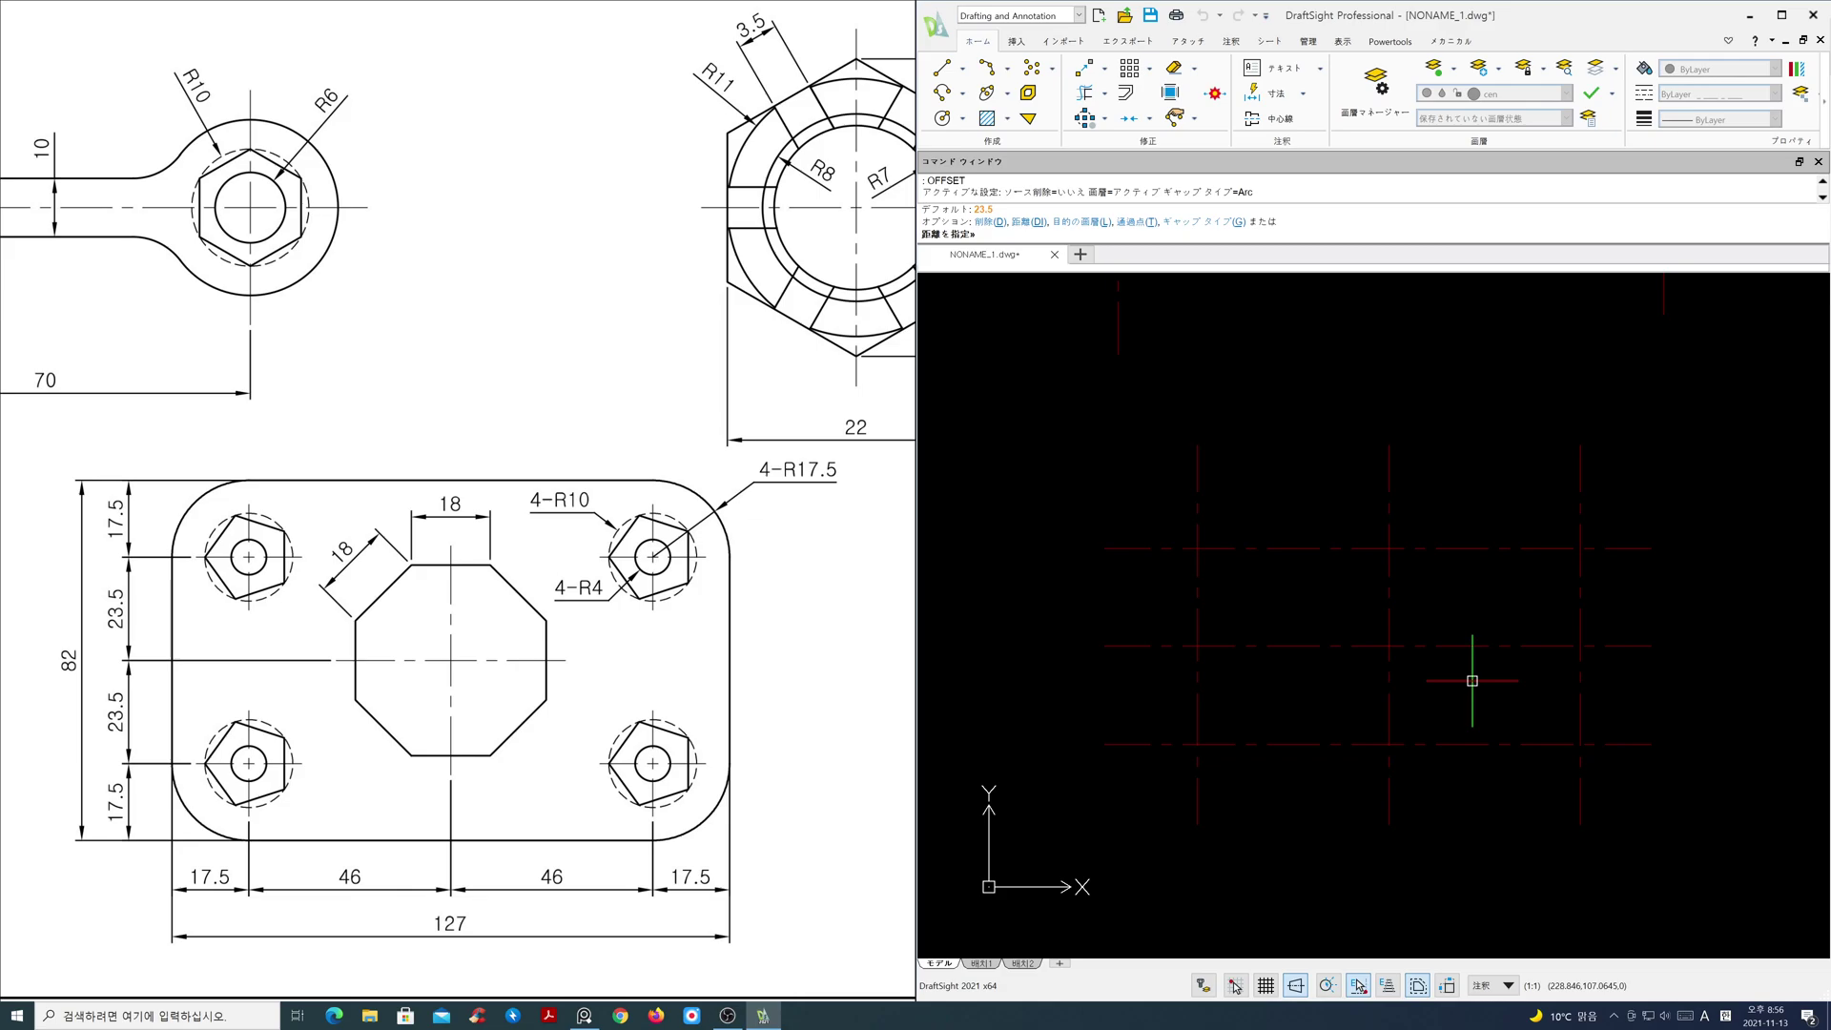
pyautogui.write('l')
pyautogui.press('Return')
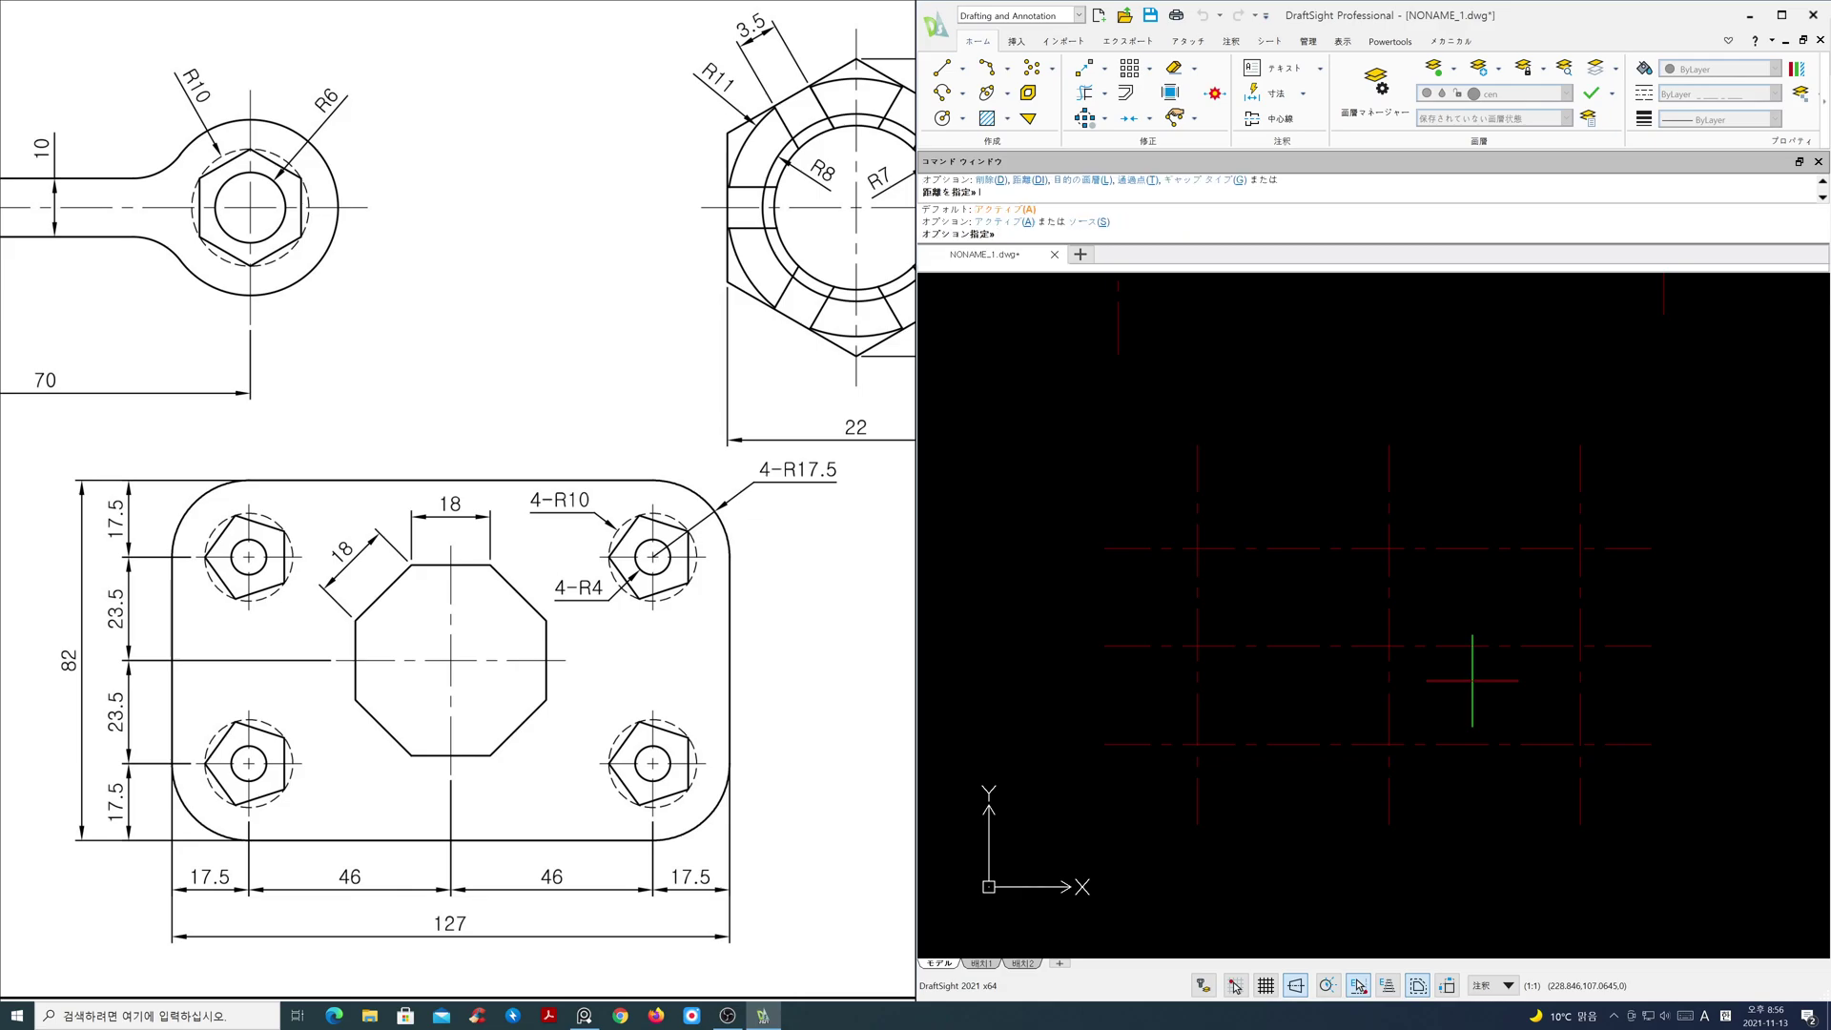
pyautogui.press('Return')
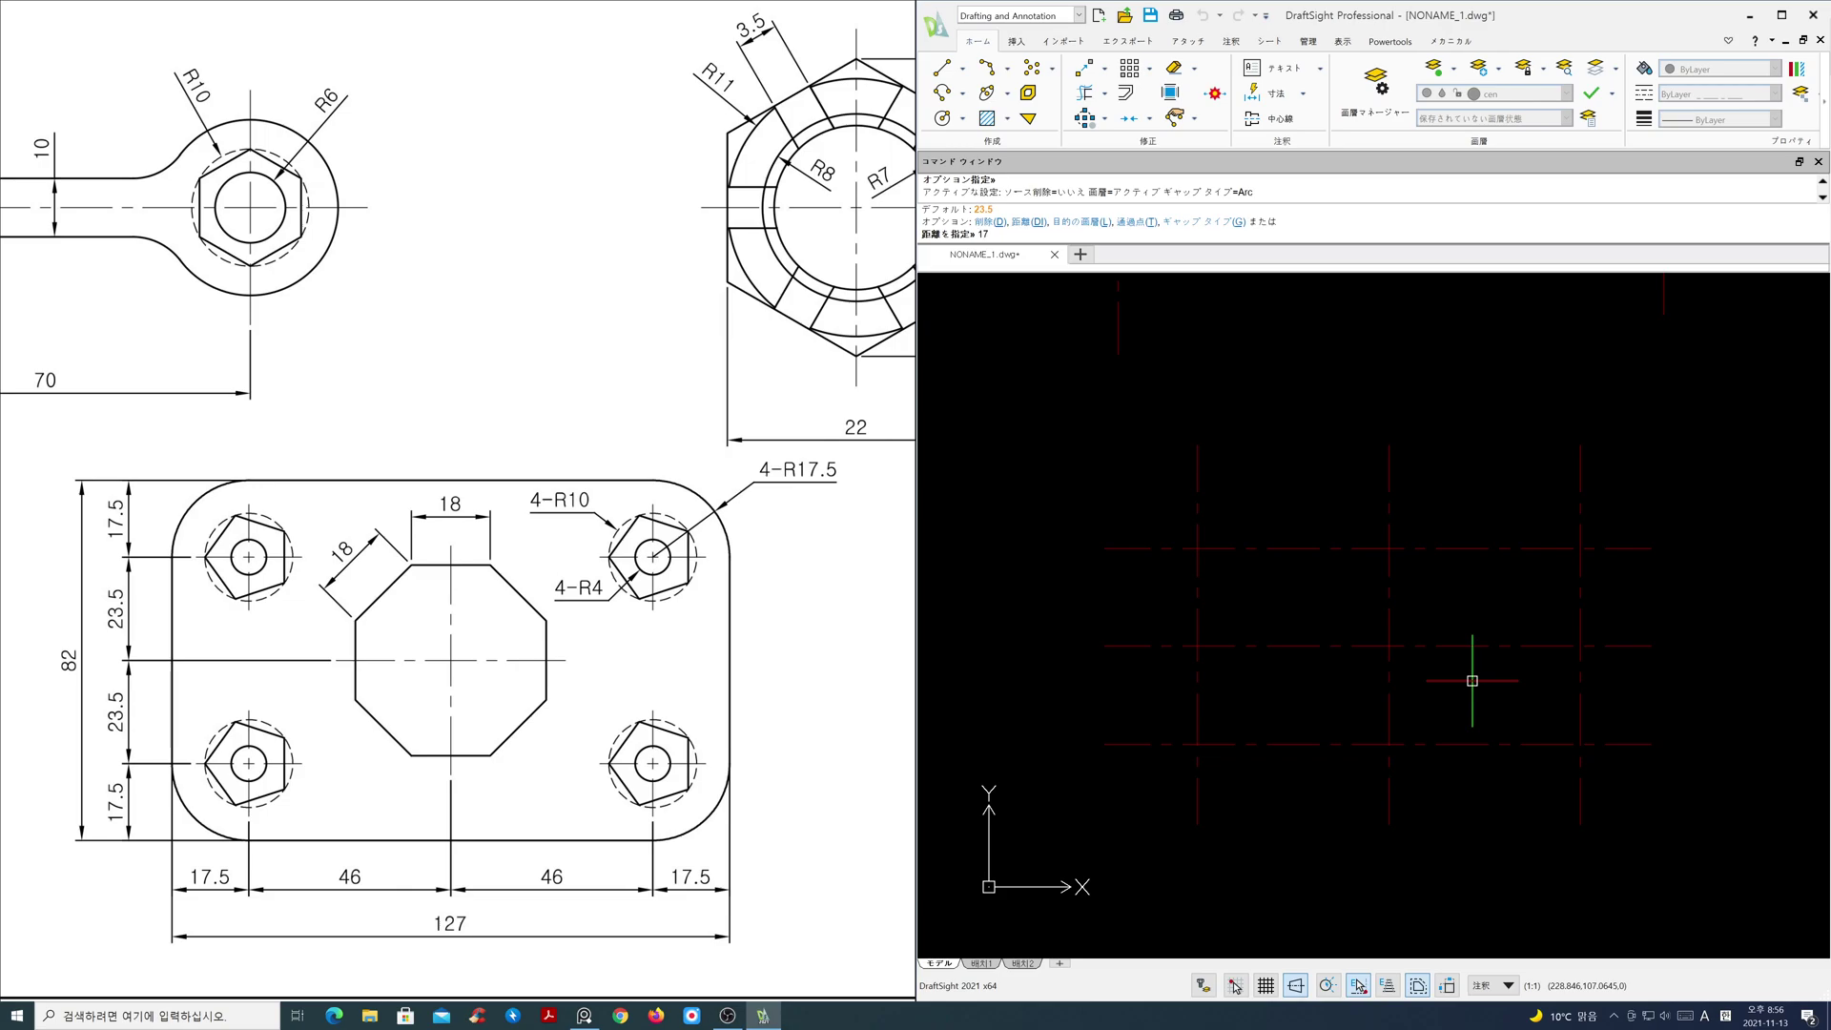
pyautogui.write('17.5')
pyautogui.press('Return')
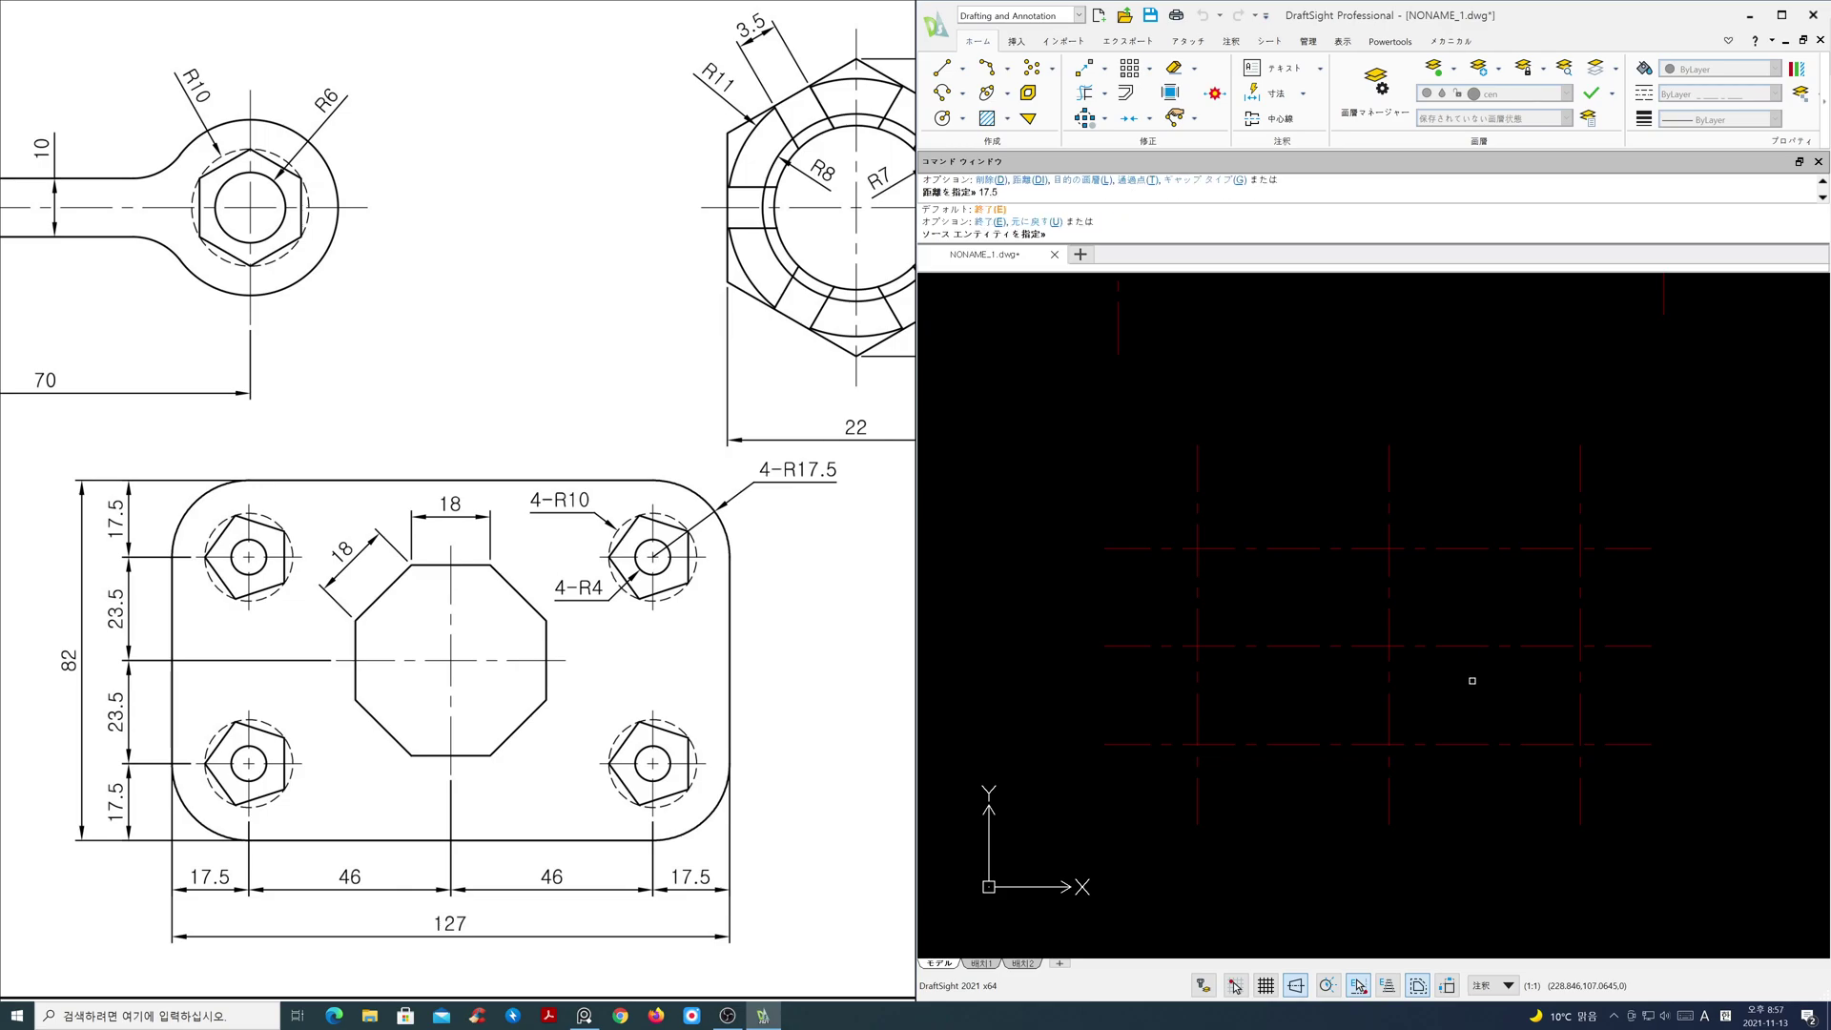
pyautogui.click(1520, 745)
pyautogui.click(1520, 763)
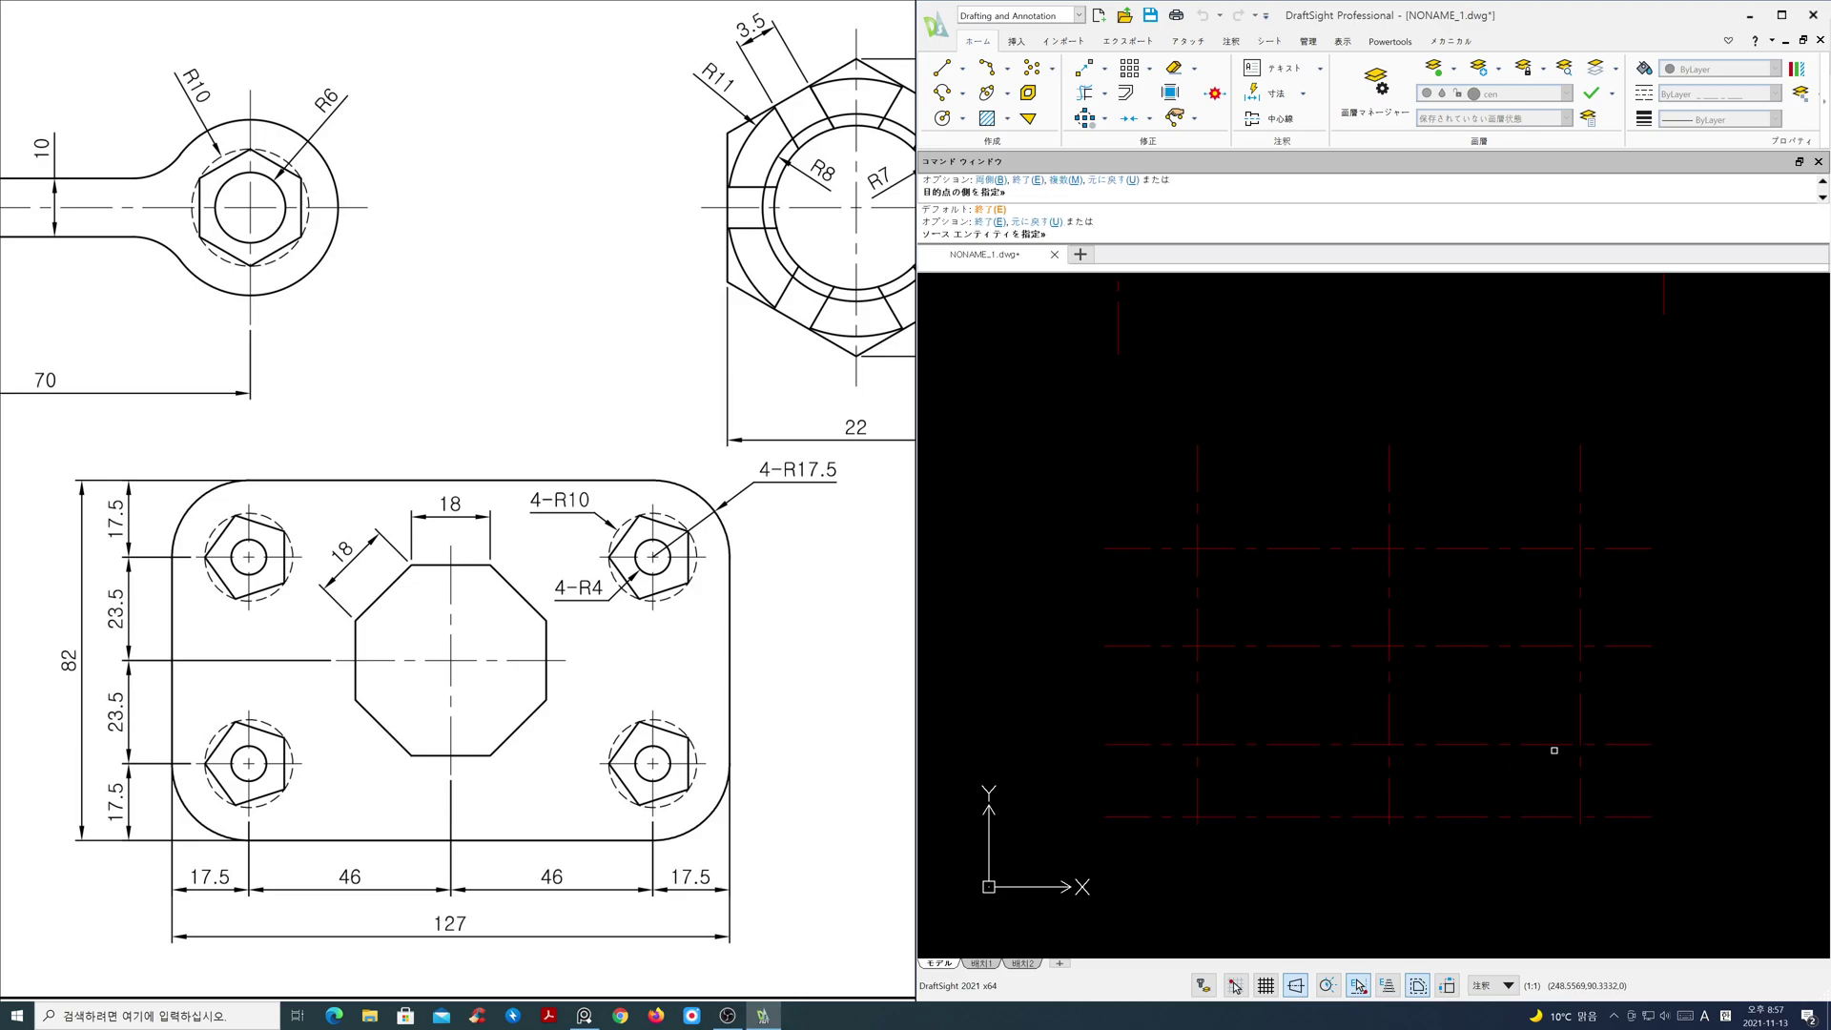
pyautogui.press('Escape')
# - Delete the line offset 17.5 mm below the plate's lower horizontal centreline
pyautogui.write('e')
pyautogui.press('Return')
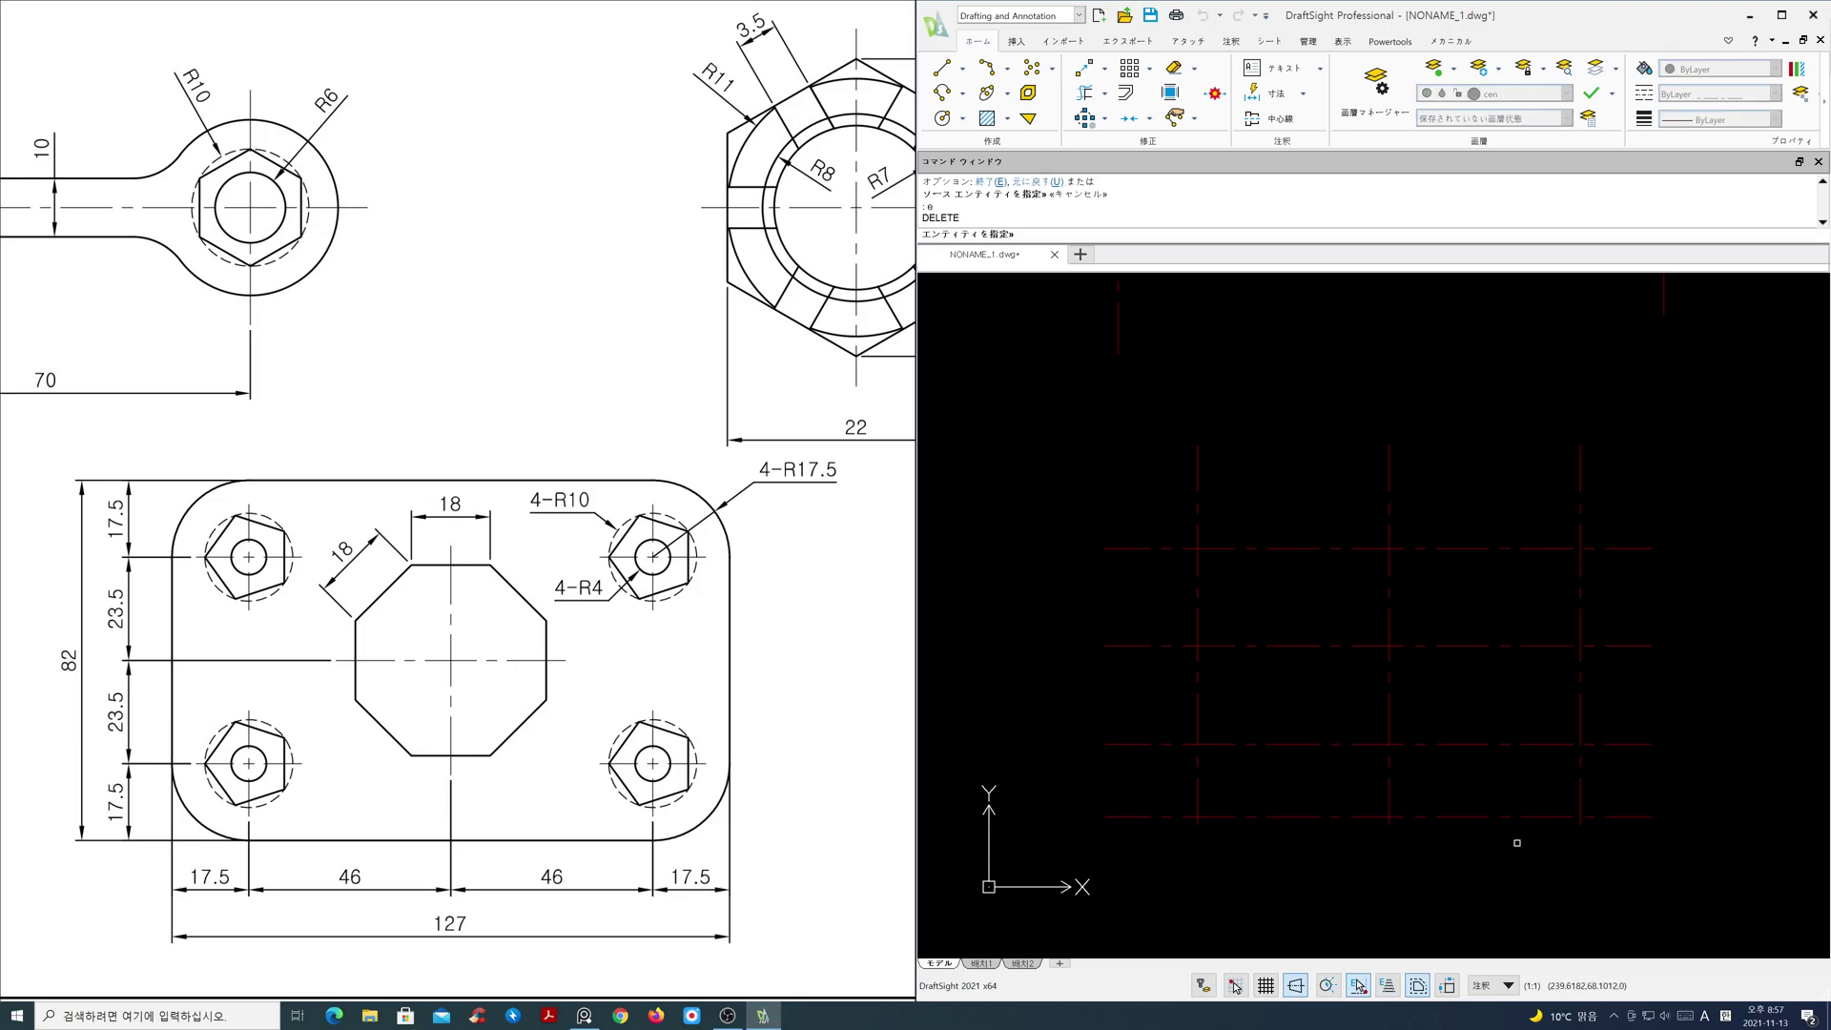
pyautogui.click(1503, 817)
pyautogui.press('Return')
# - Make ele the active layer and offset the four outer centrelines 17.5 mm outward to form the plate's edges
pyautogui.click(1567, 92)
pyautogui.click(1555, 163)
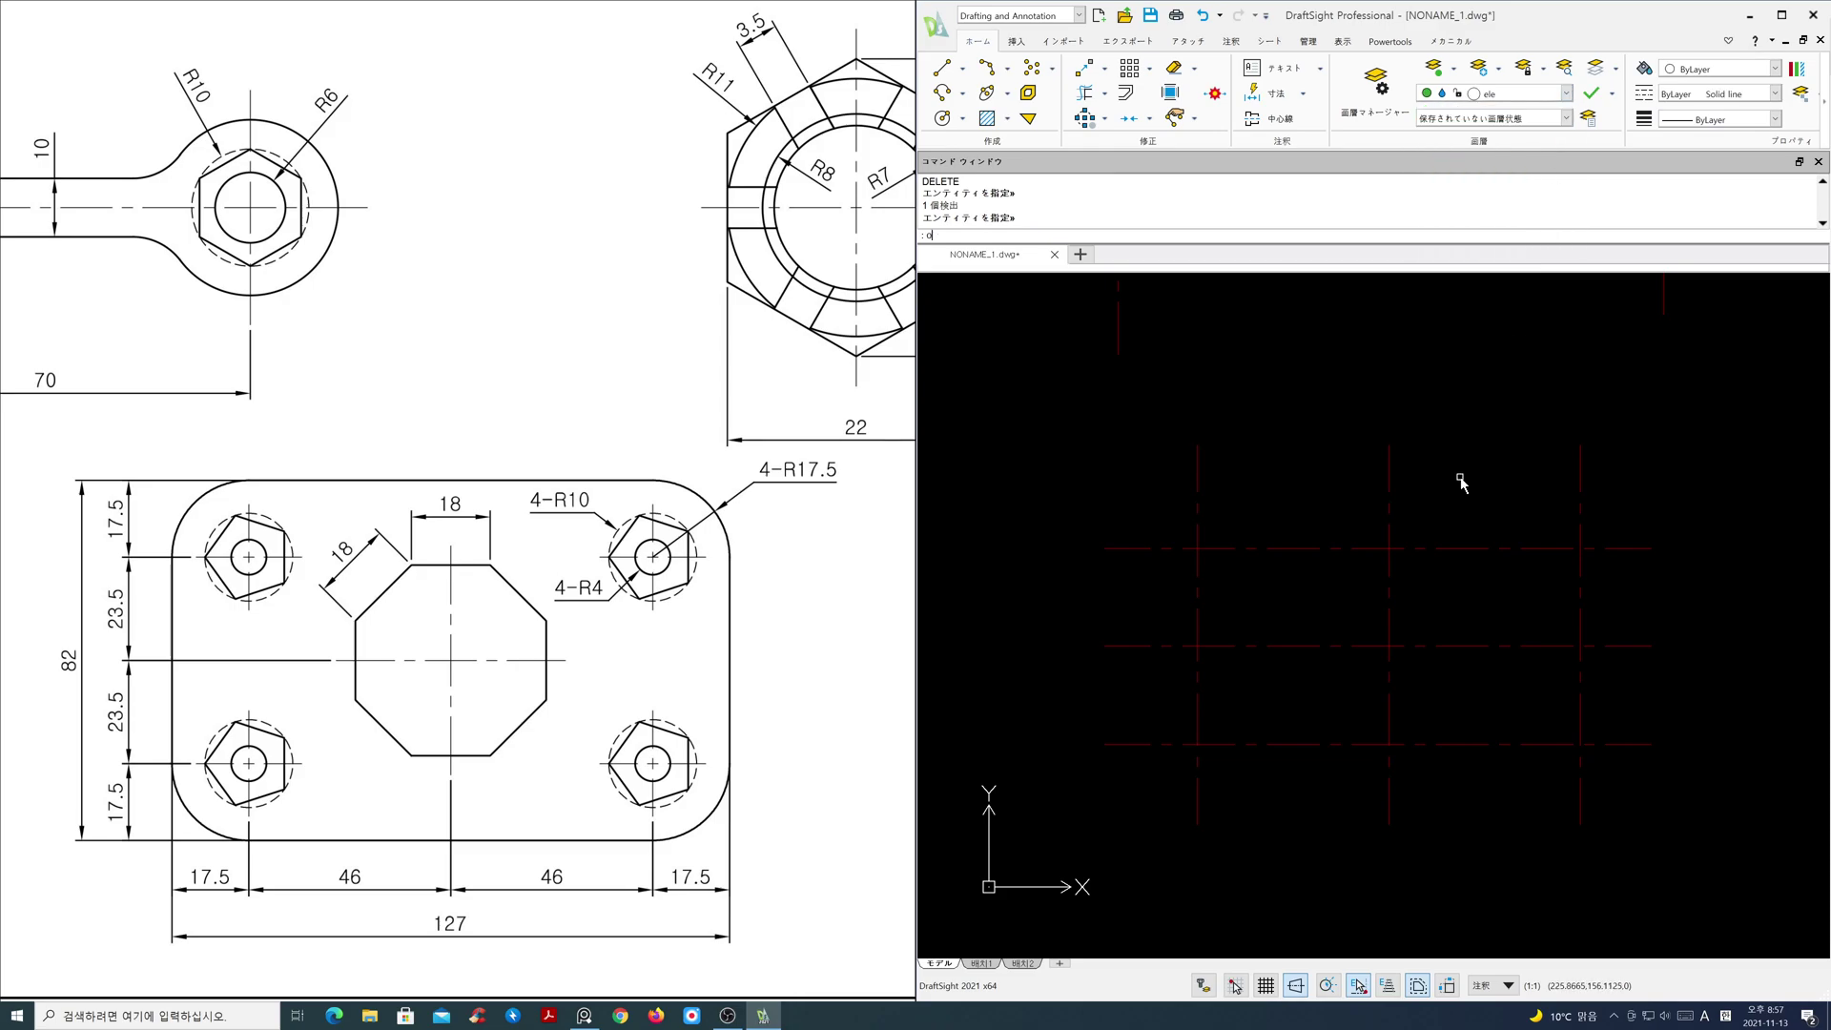
pyautogui.write('o')
pyautogui.press('Return')
pyautogui.press('Return')
pyautogui.click(1493, 545)
pyautogui.click(1580, 529)
pyautogui.click(1592, 530)
pyautogui.click(1605, 744)
pyautogui.click(1610, 761)
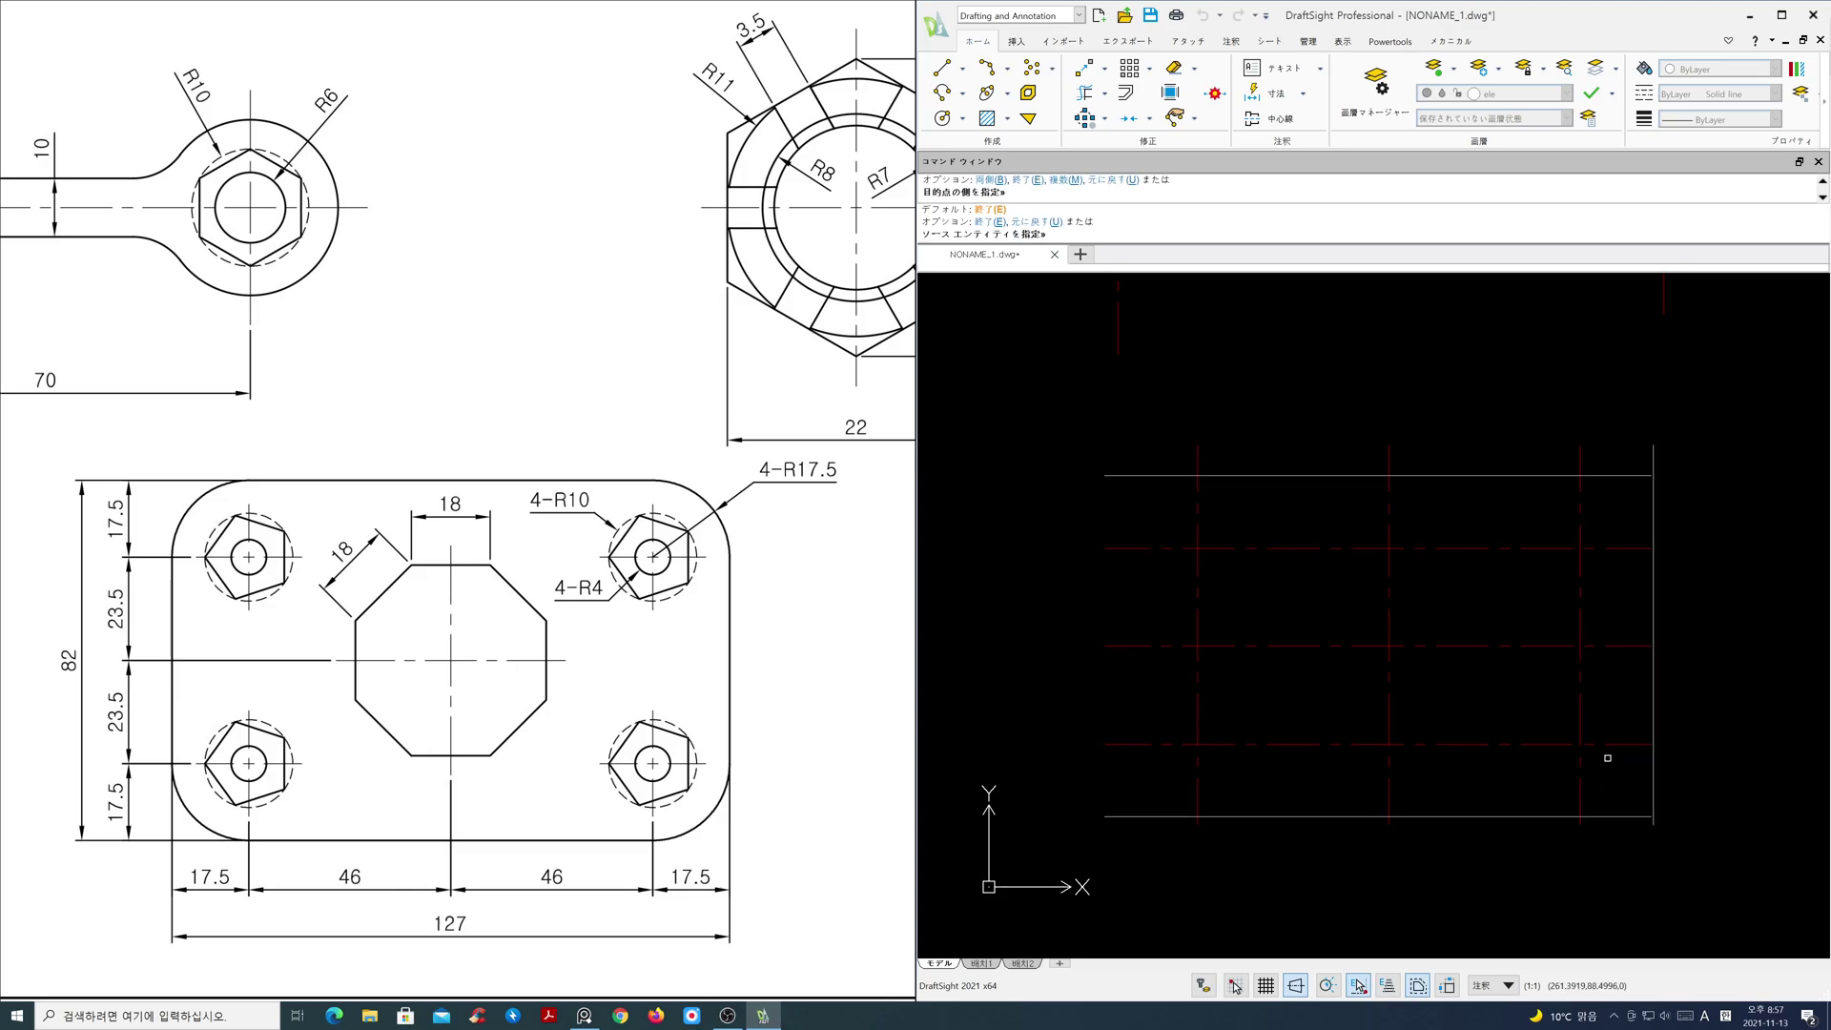
pyautogui.click(1198, 778)
pyautogui.click(1163, 786)
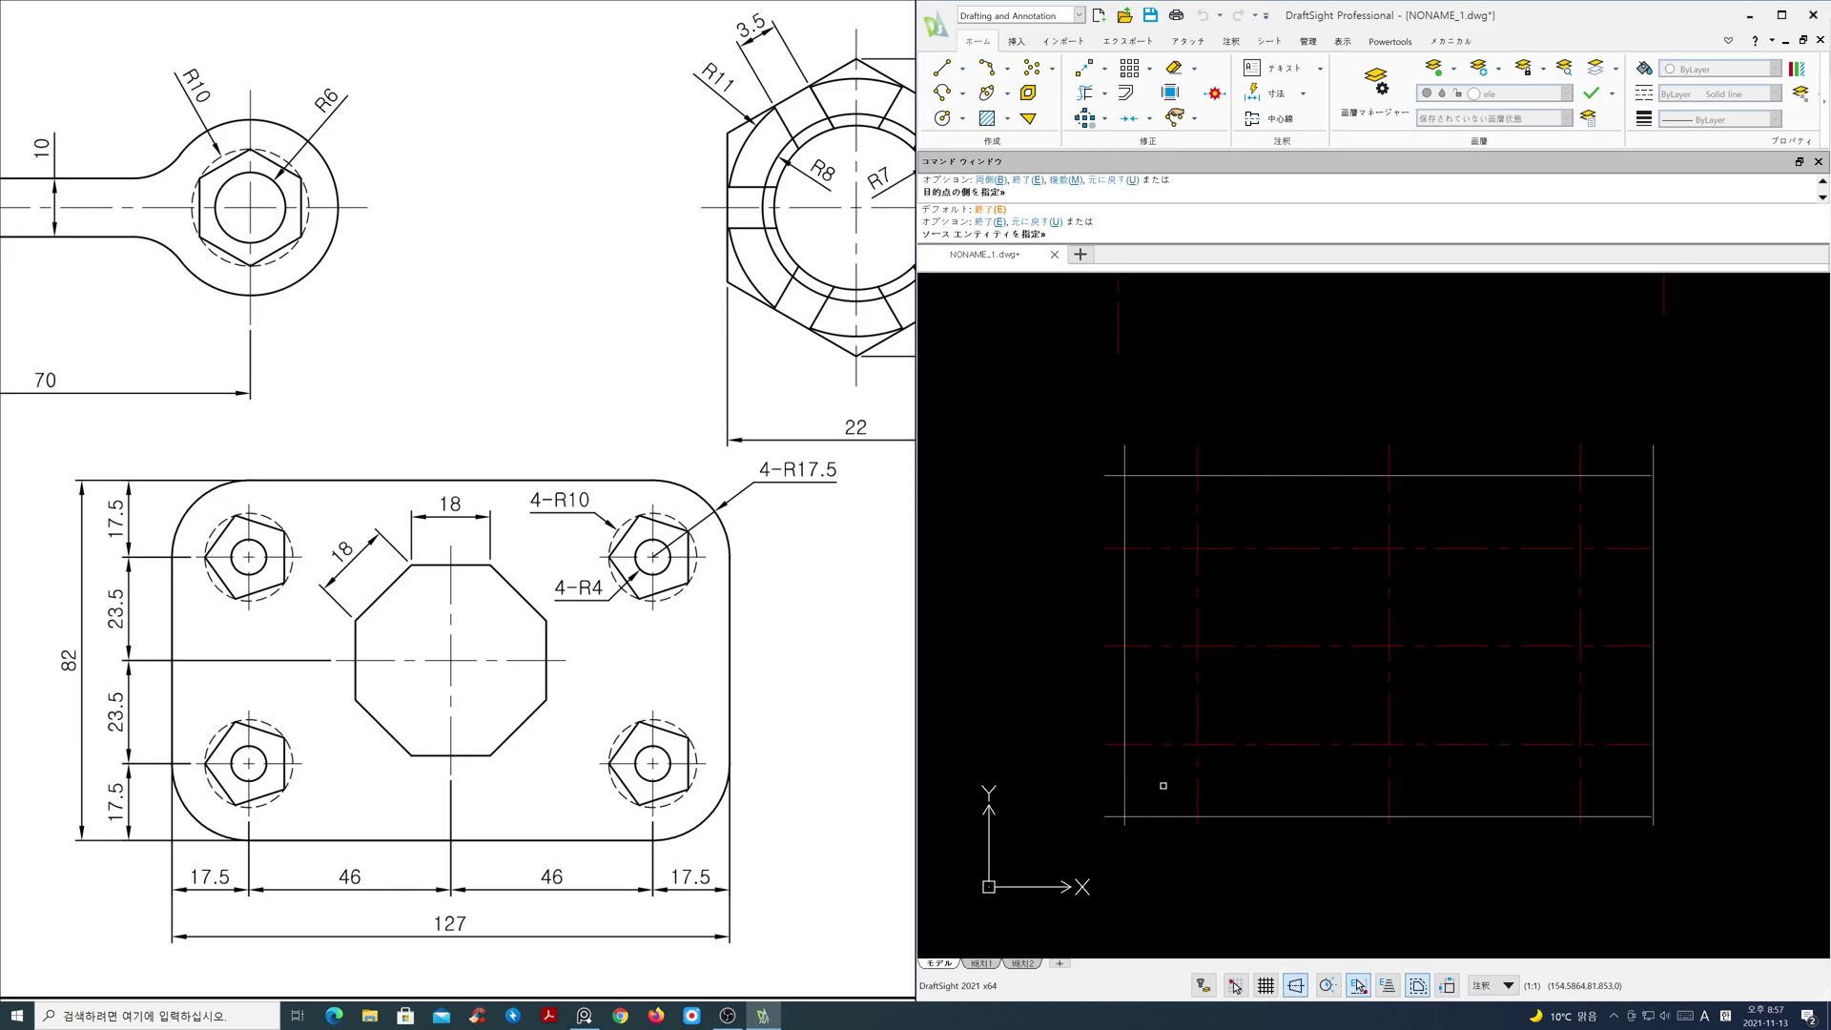
pyautogui.press('Return')
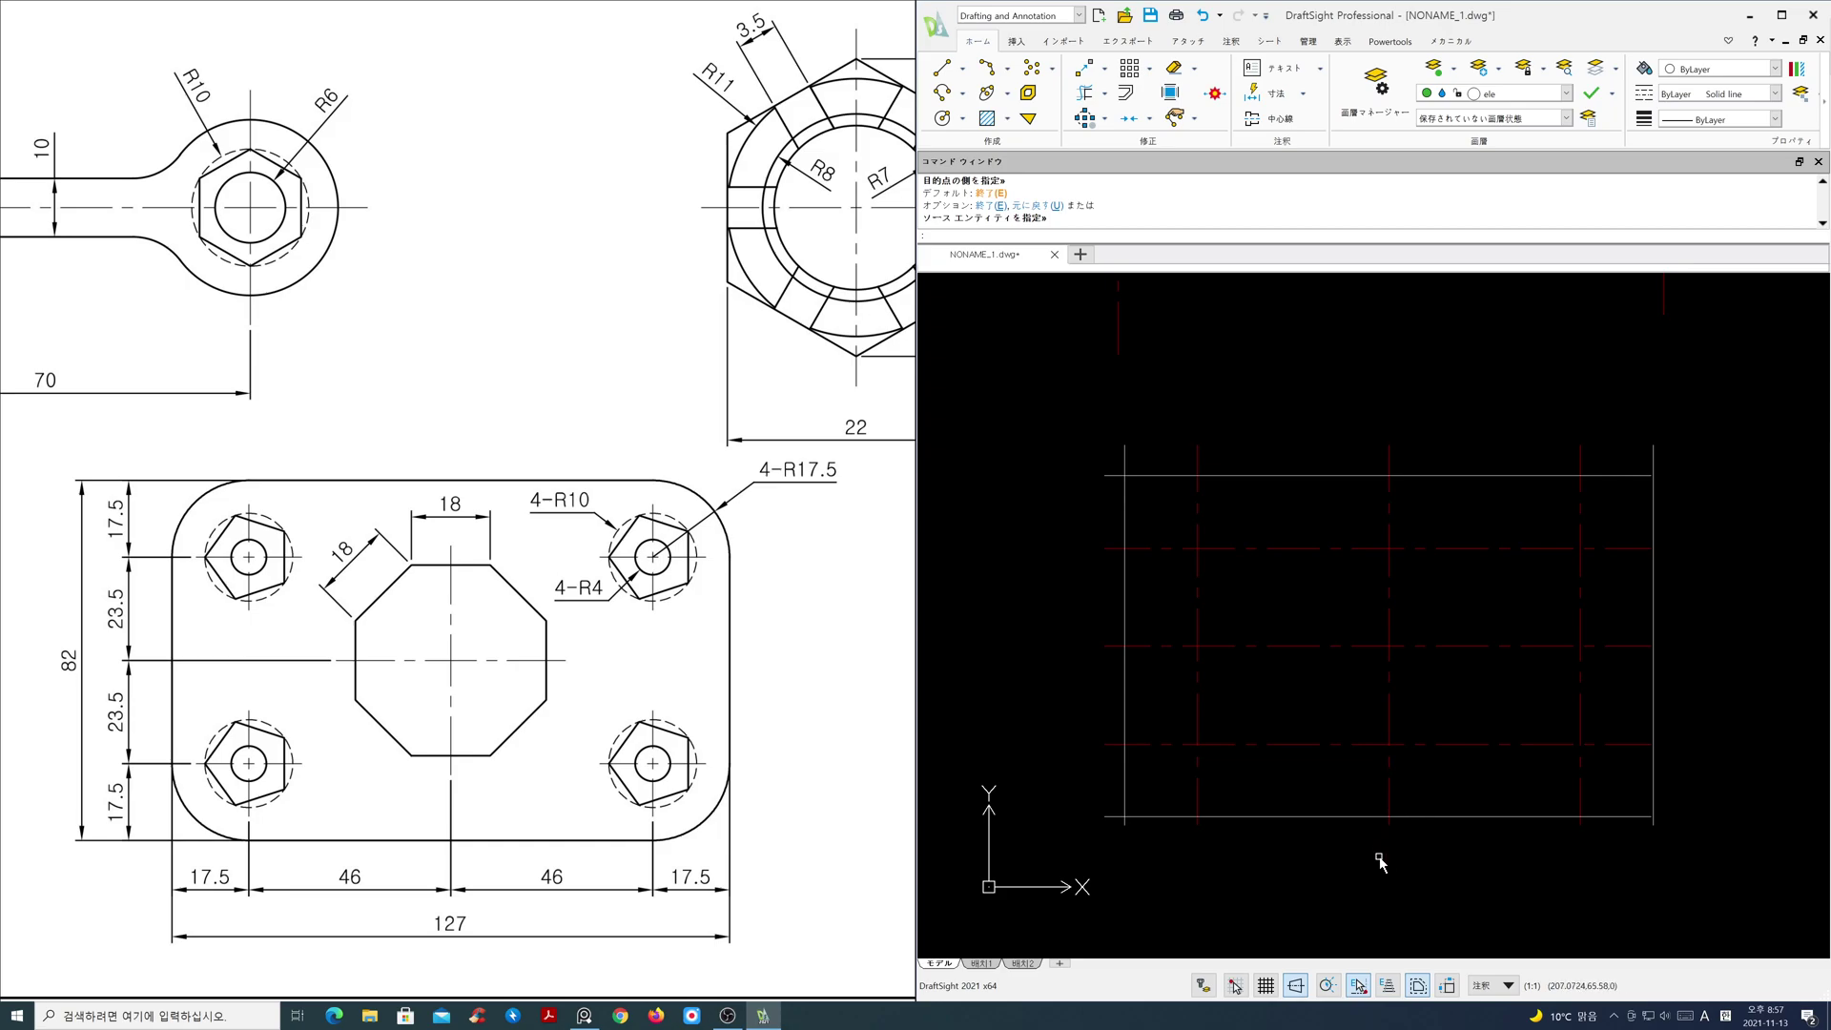
# - Fillet all four corners of the plate outline with a 17.5 mm radius, using the multiple option
pyautogui.write('f')
pyautogui.press('Return')
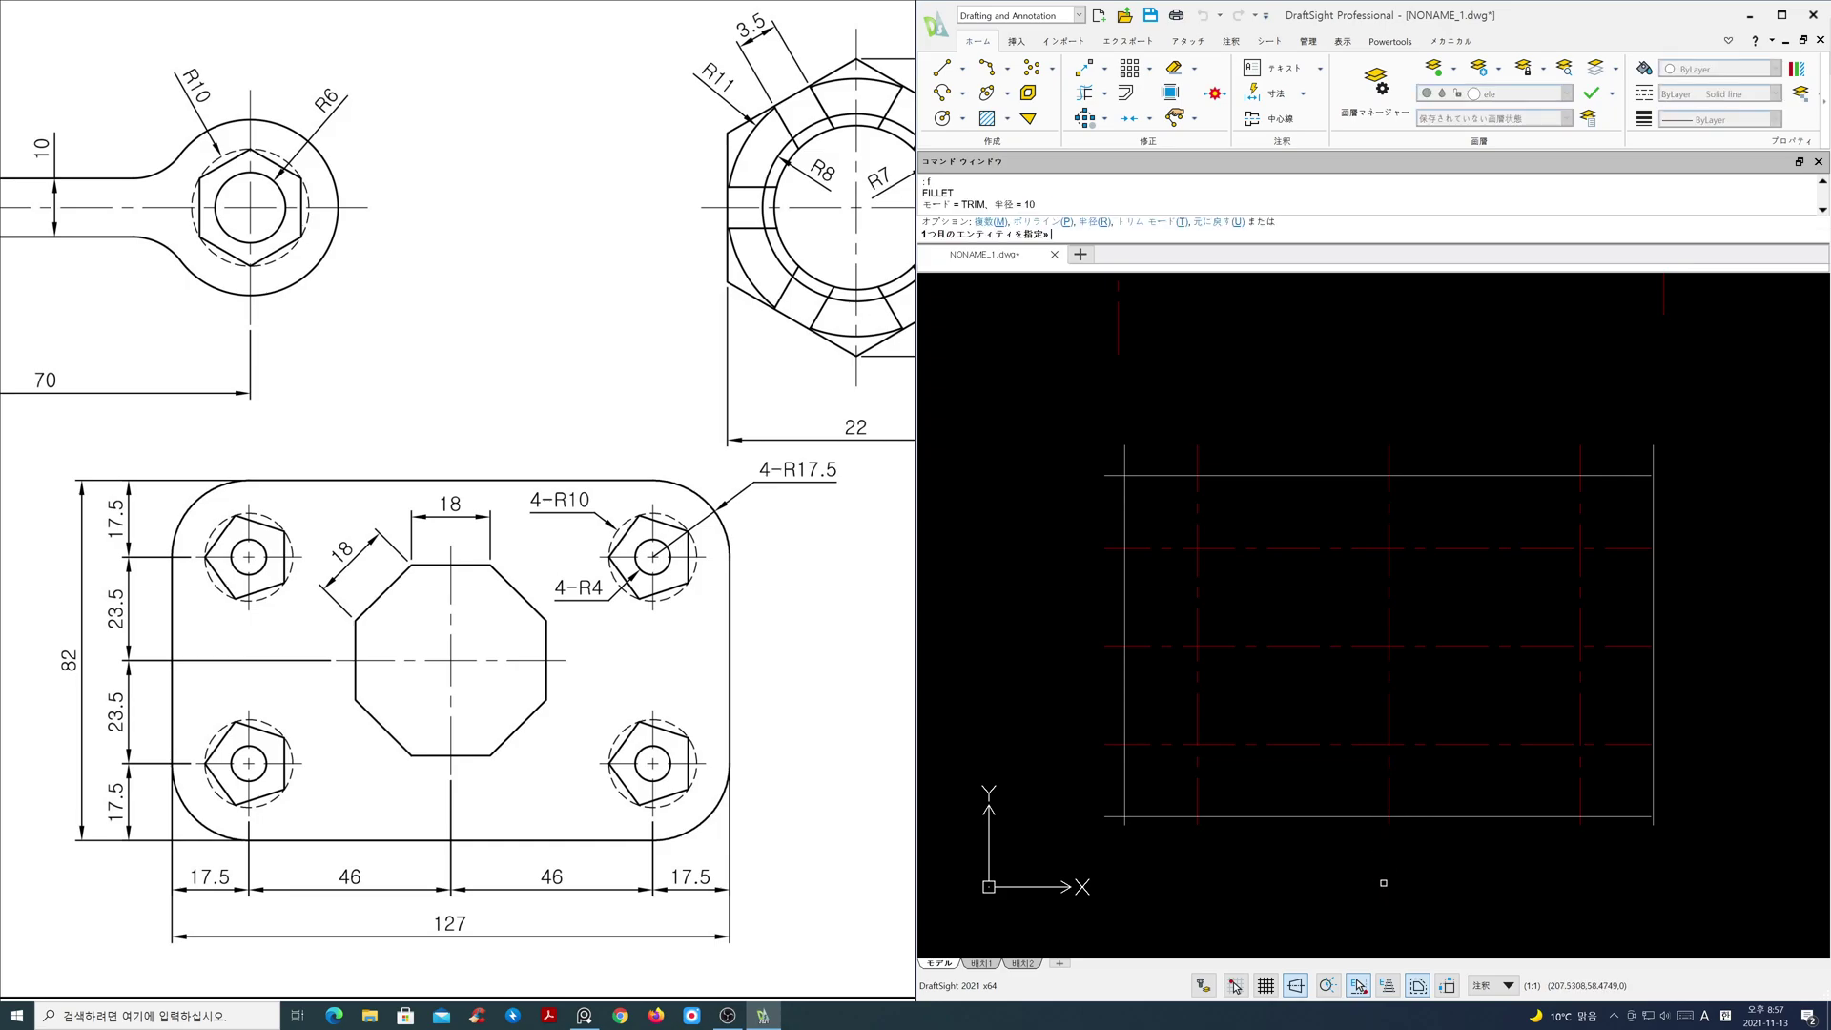
pyautogui.press('Return')
pyautogui.press('Return')
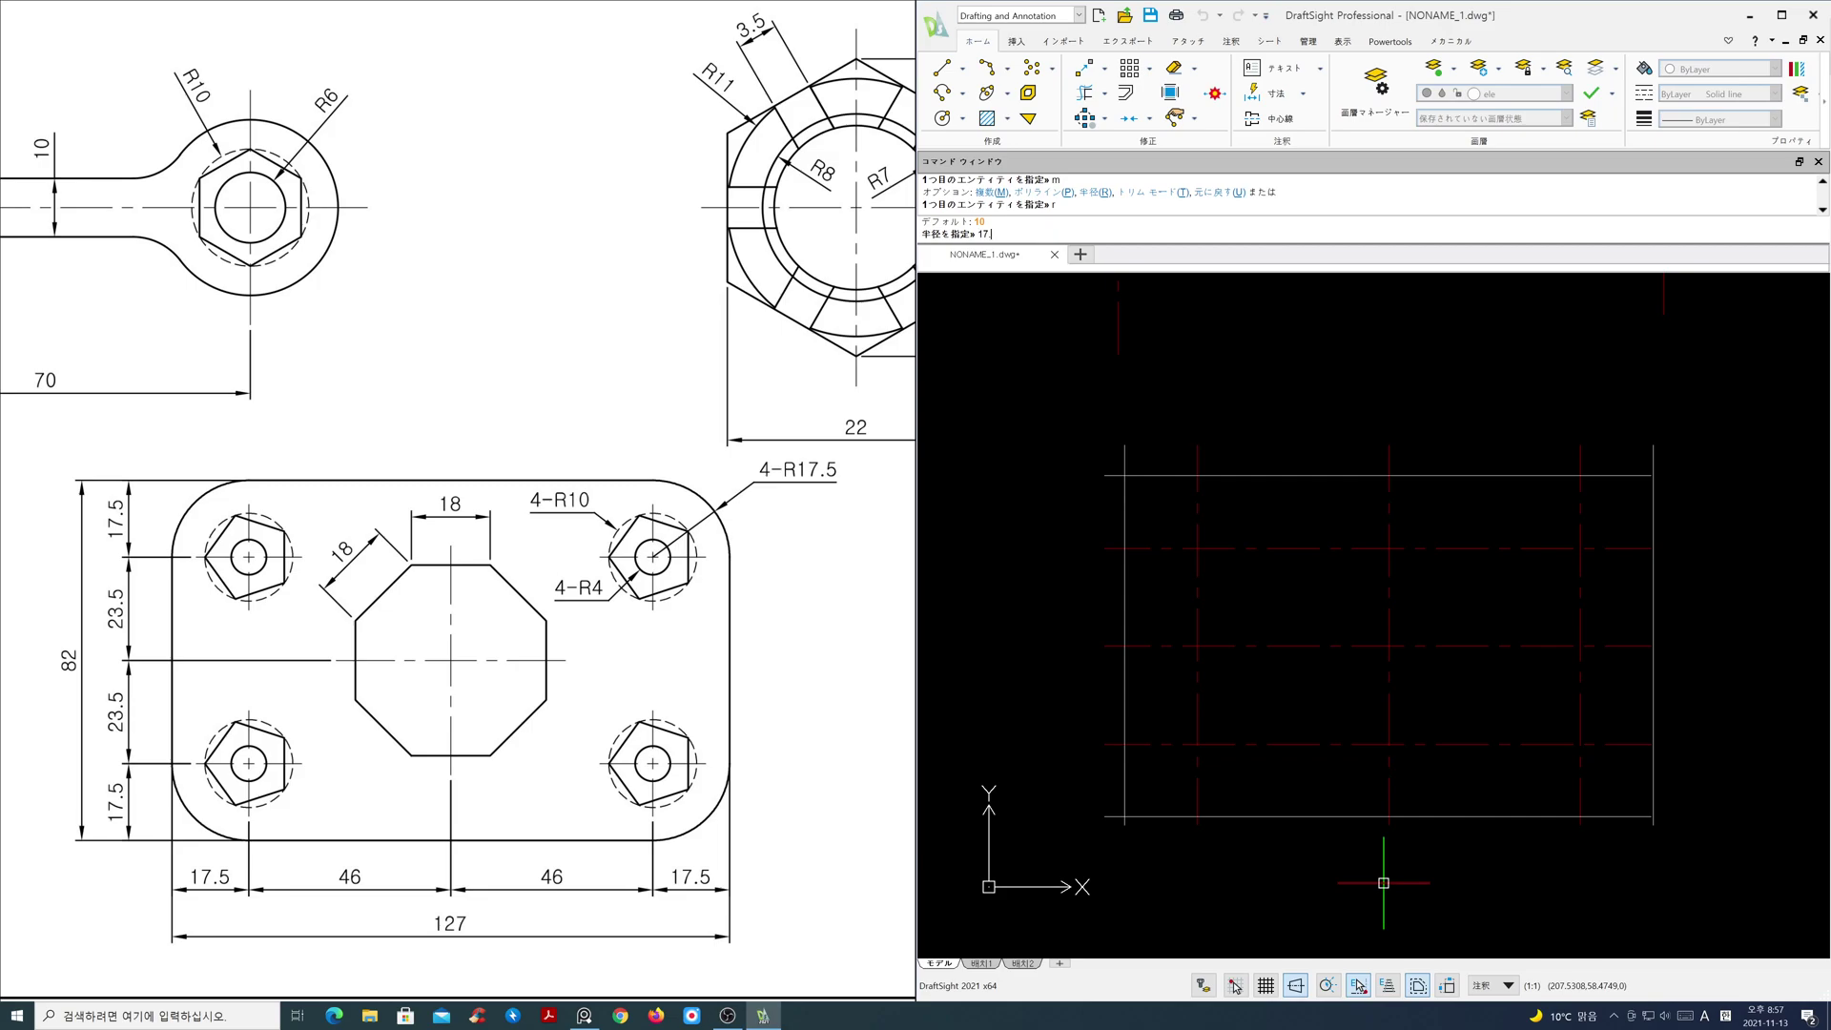
pyautogui.press('Return')
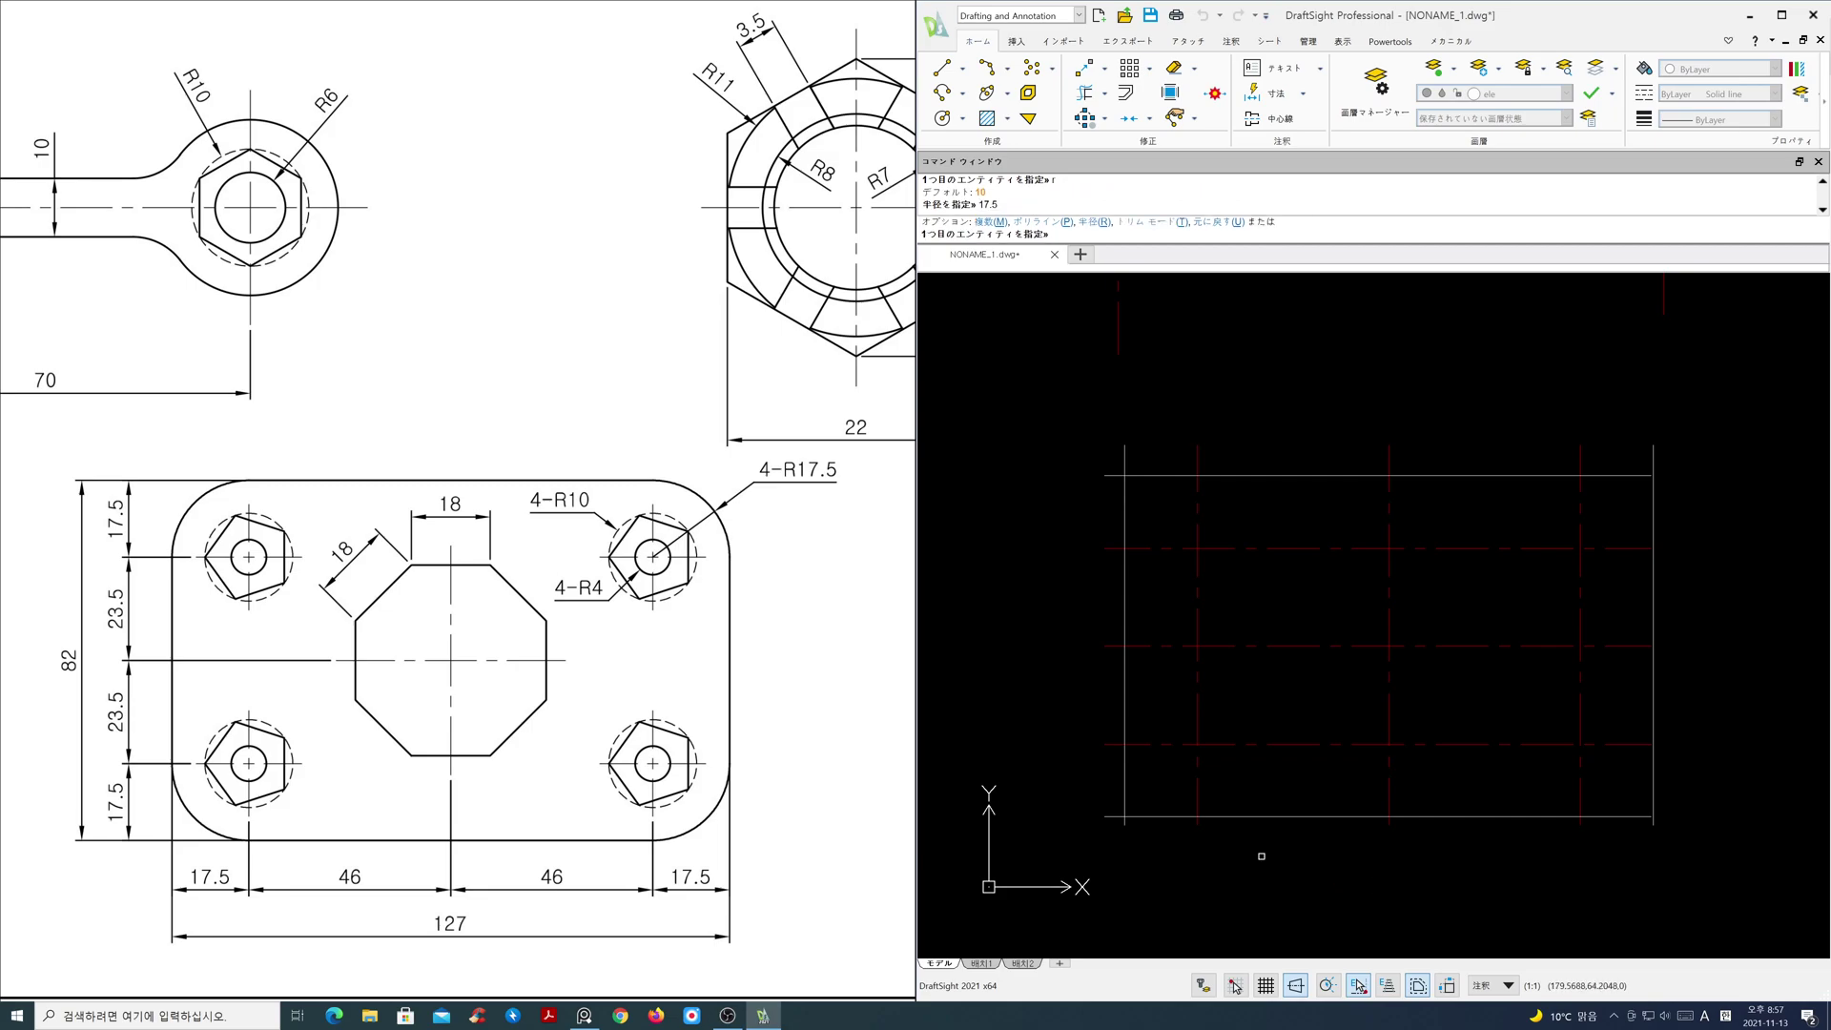
pyautogui.click(1170, 817)
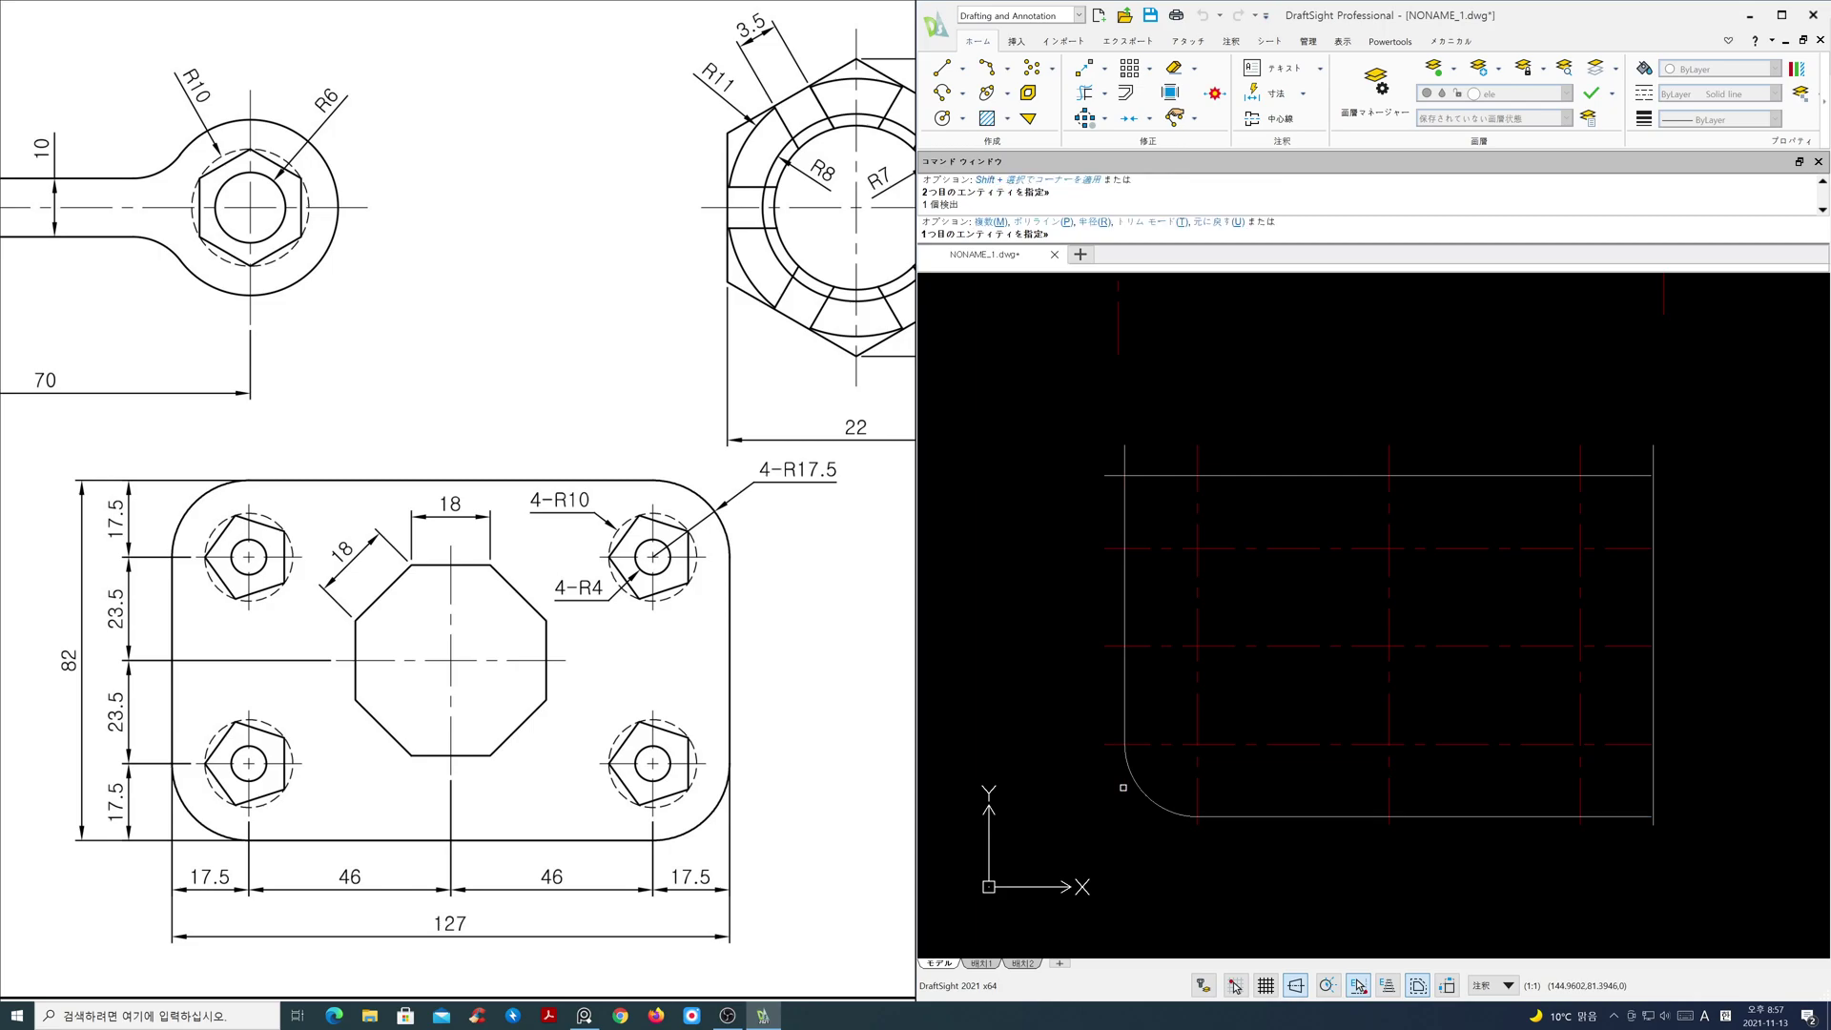
pyautogui.click(1161, 475)
pyautogui.click(1526, 475)
pyautogui.click(1652, 525)
pyautogui.click(1650, 737)
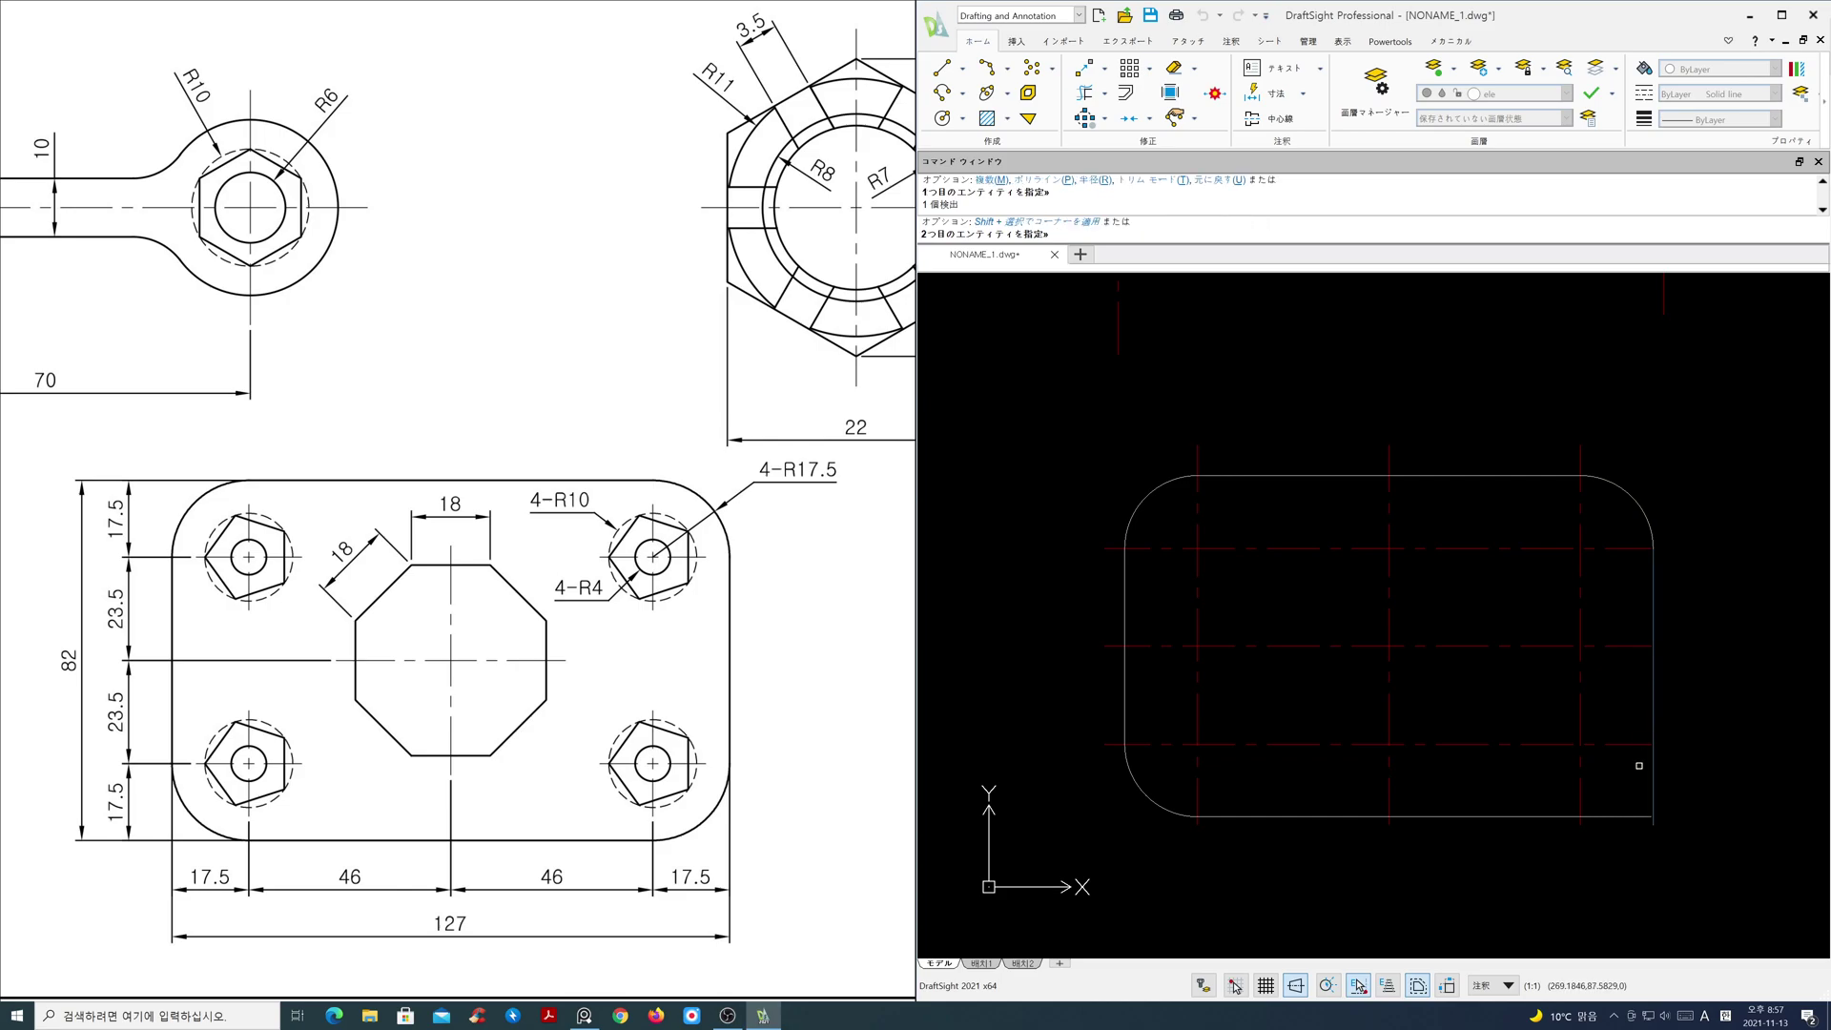
pyautogui.click(1615, 818)
pyautogui.press('Escape')
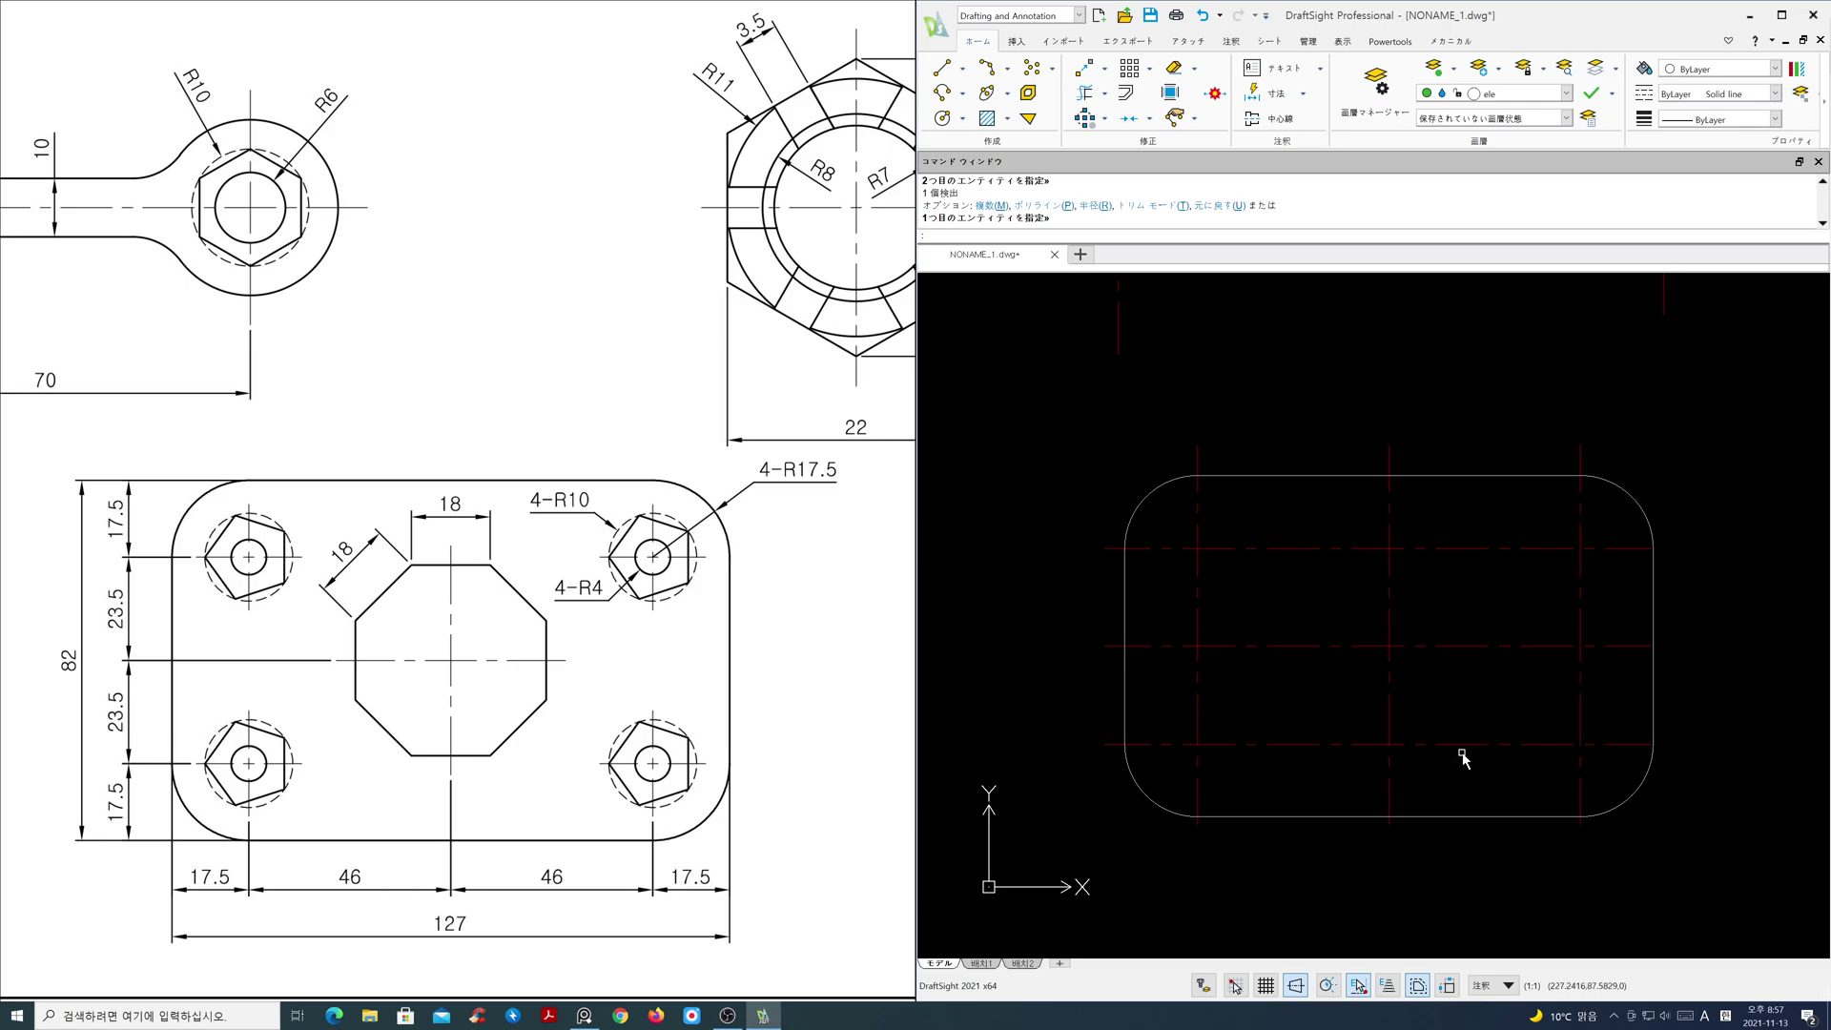
# - Draw an octagon with 18 mm sides by side length in the empty area beside the plate
pyautogui.scroll(-1, 1495, 603)
pyautogui.moveTo(1498, 615); pyautogui.dragTo(1287, 608, button='middle')
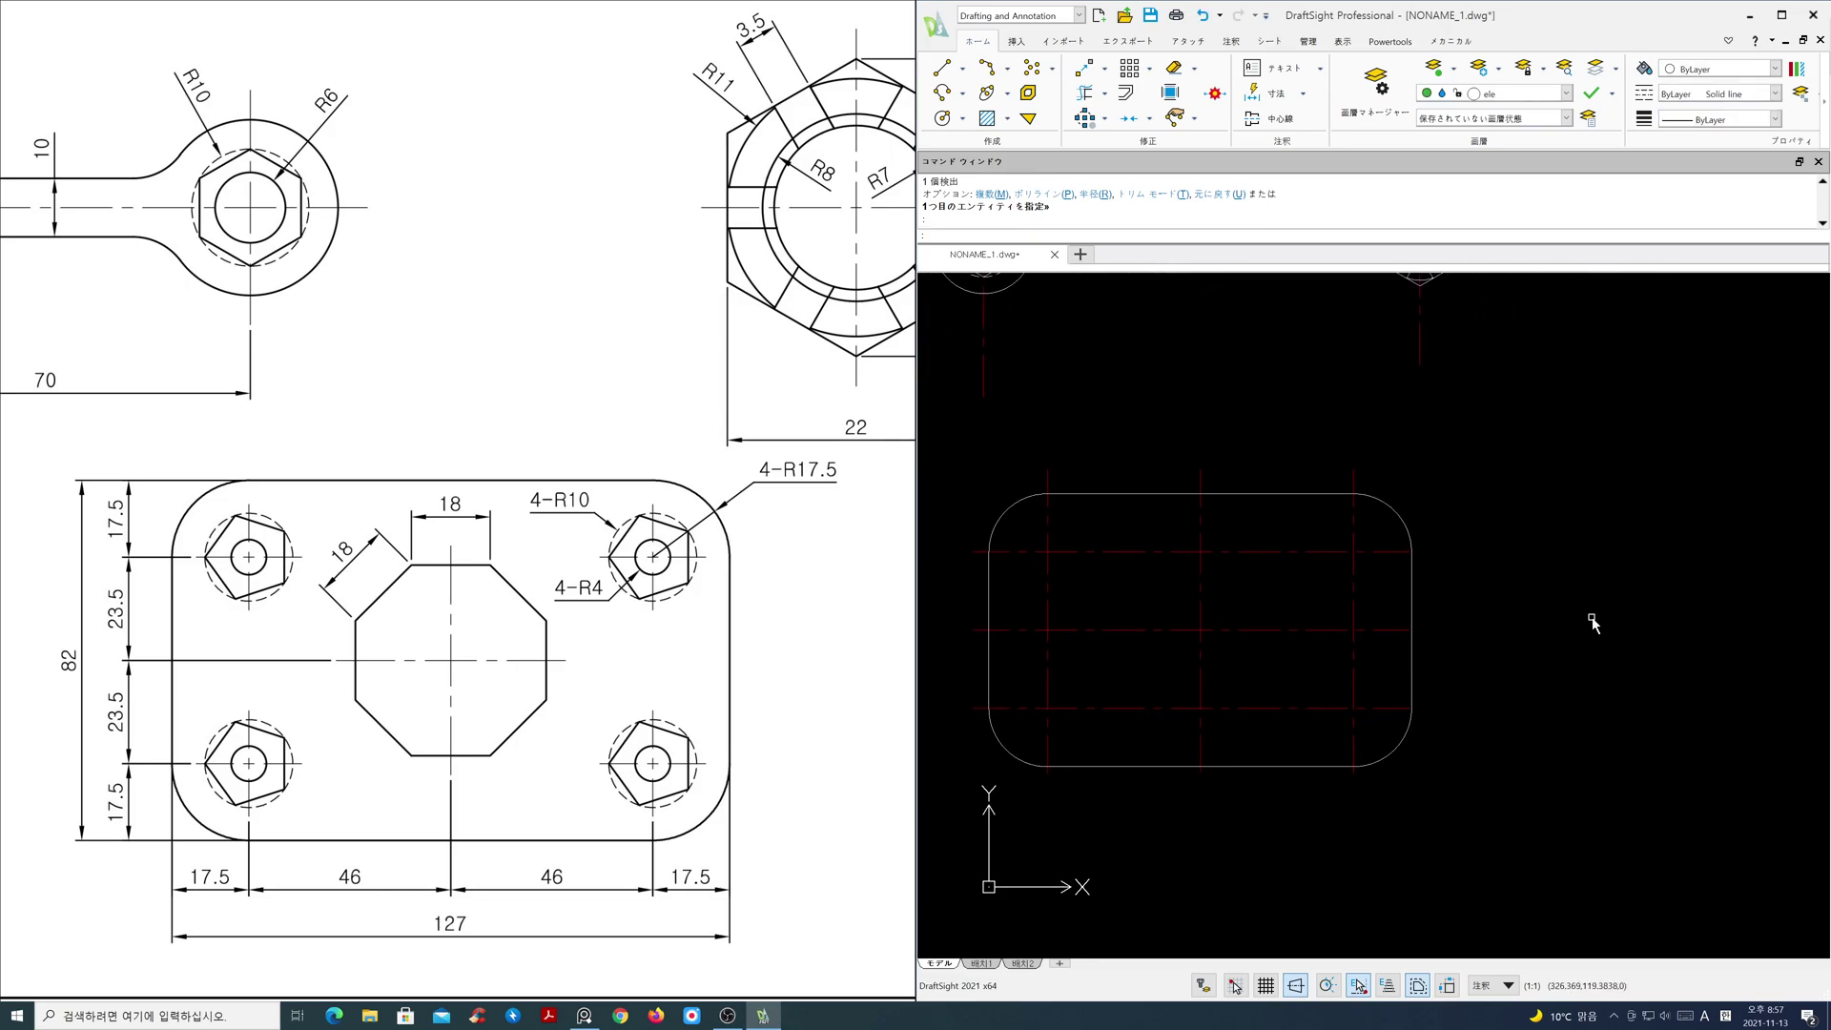
pyautogui.write('pol')
pyautogui.press('Return')
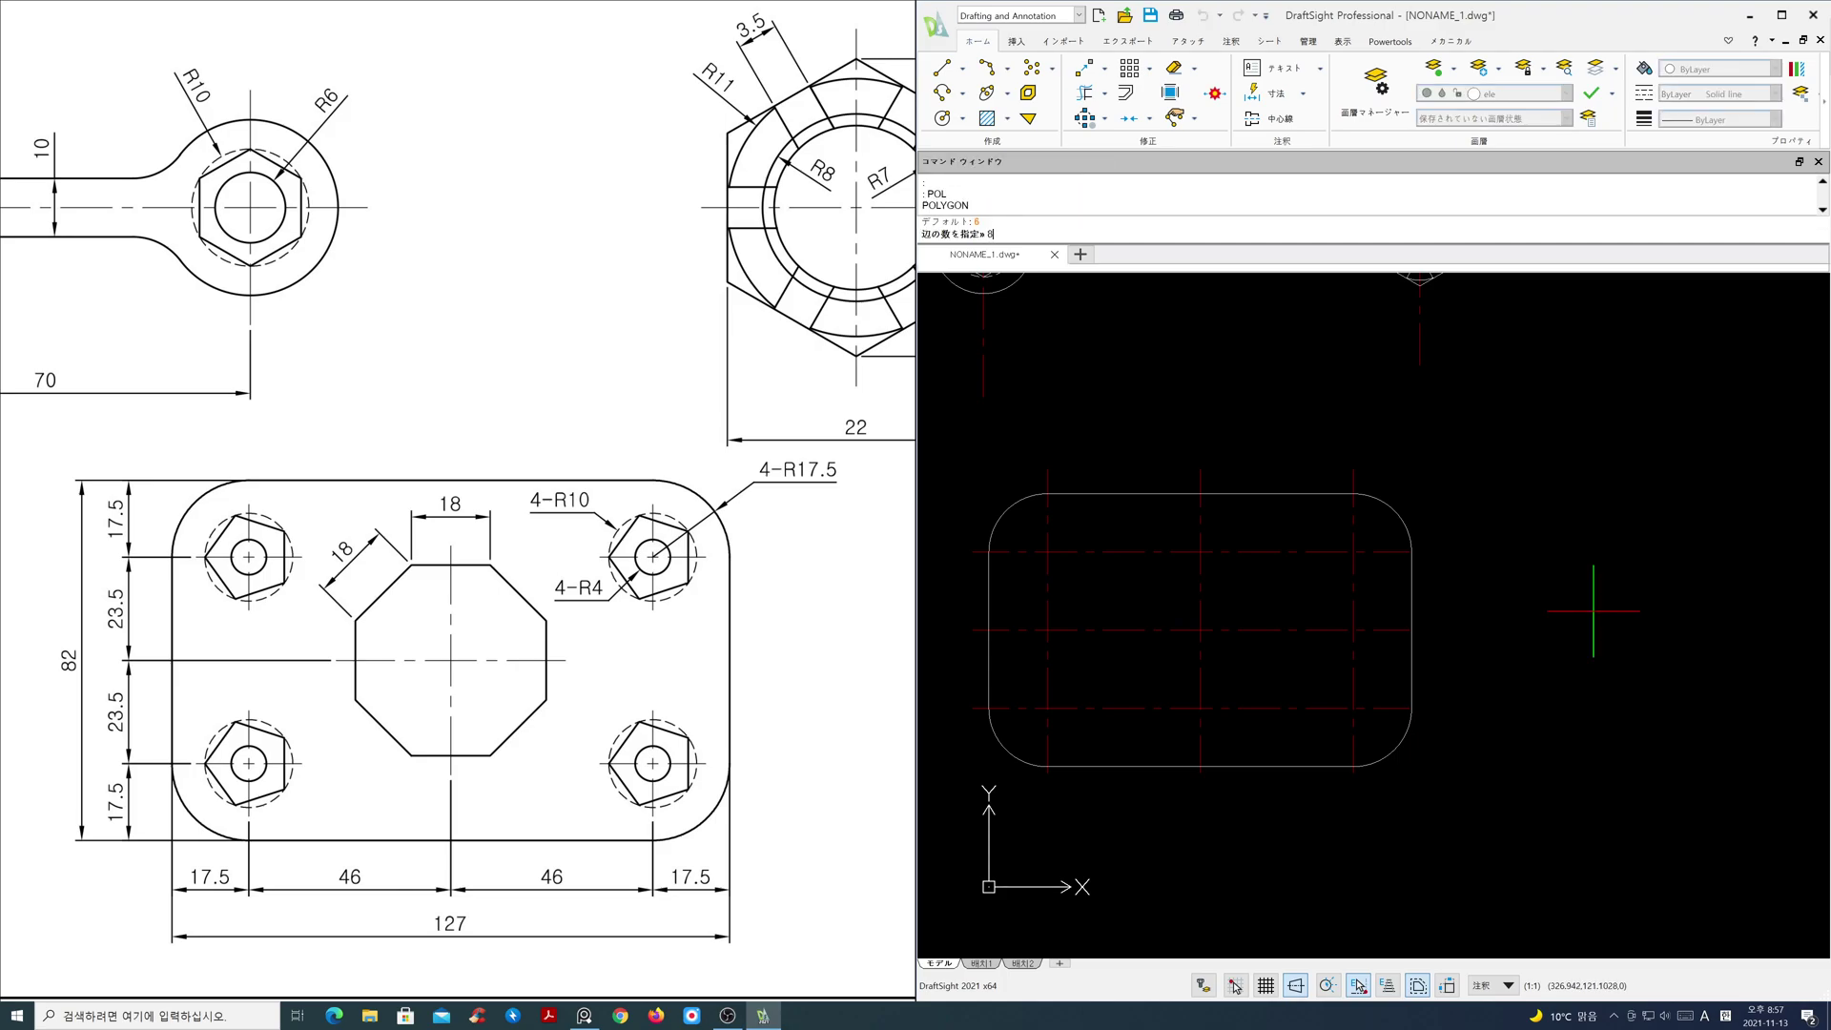
pyautogui.write('8')
pyautogui.press('Return')
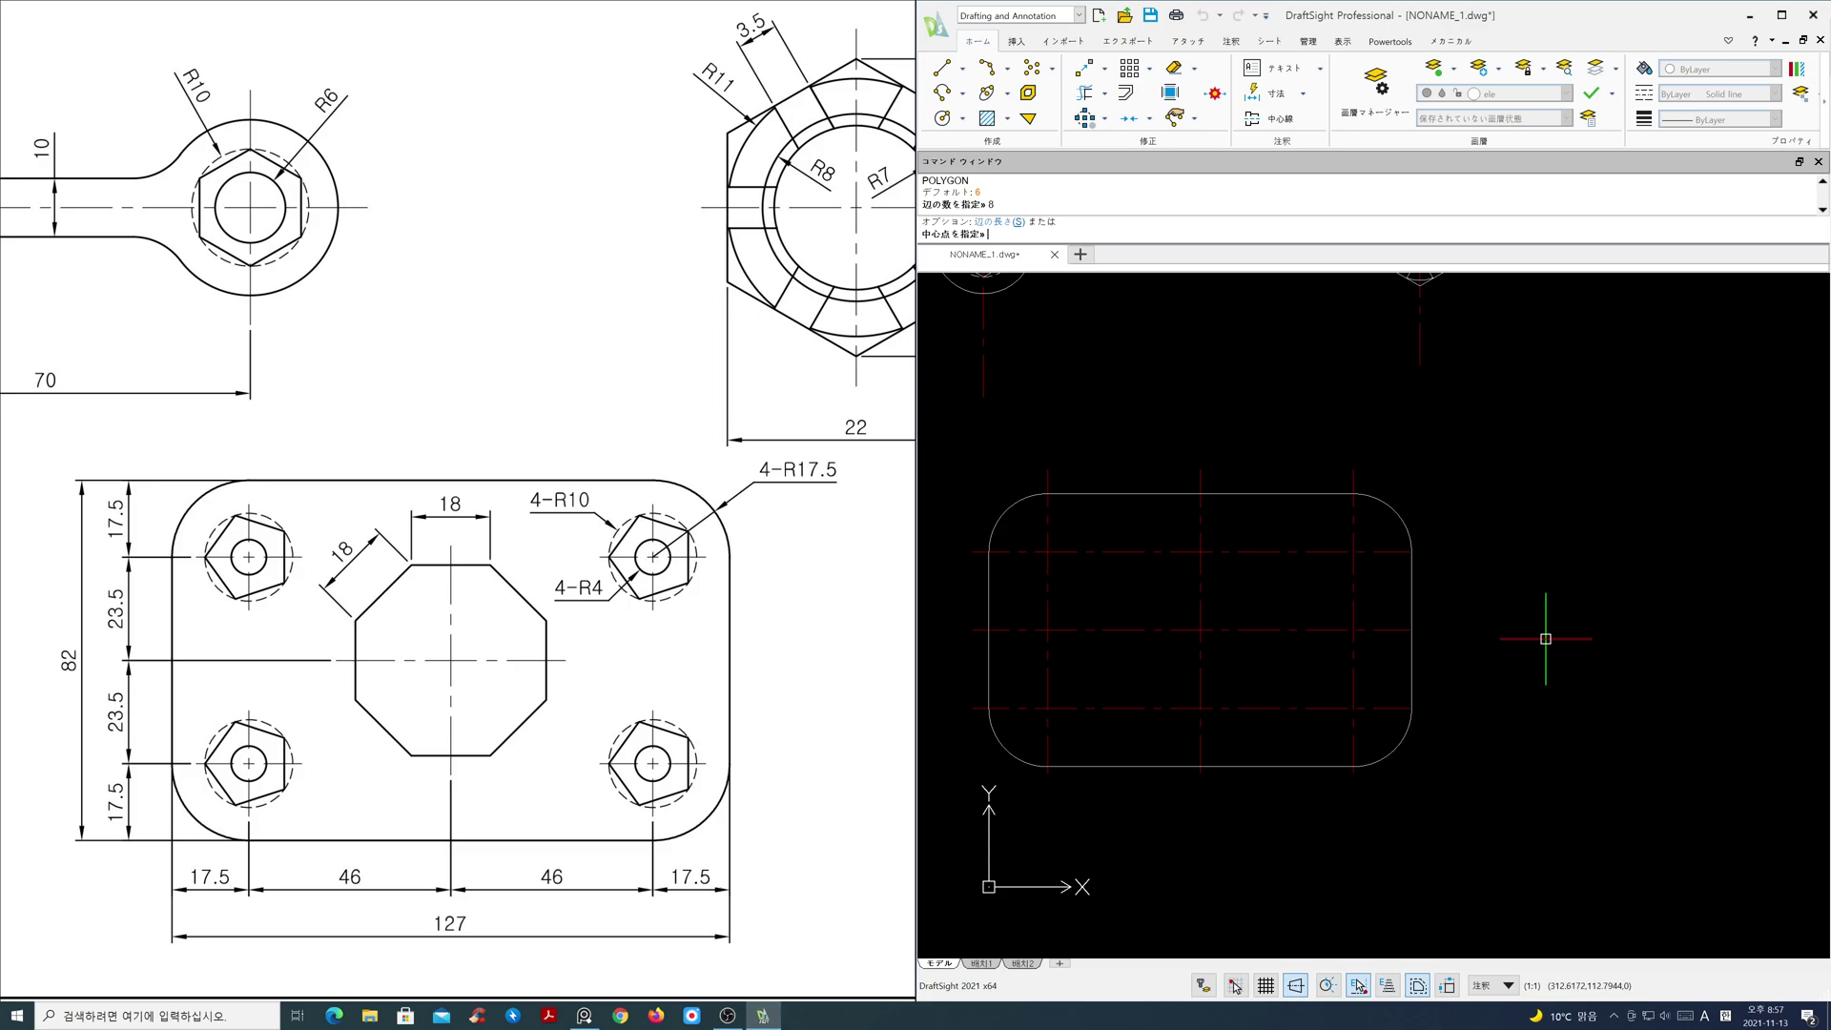
pyautogui.write('s')
pyautogui.press('Return')
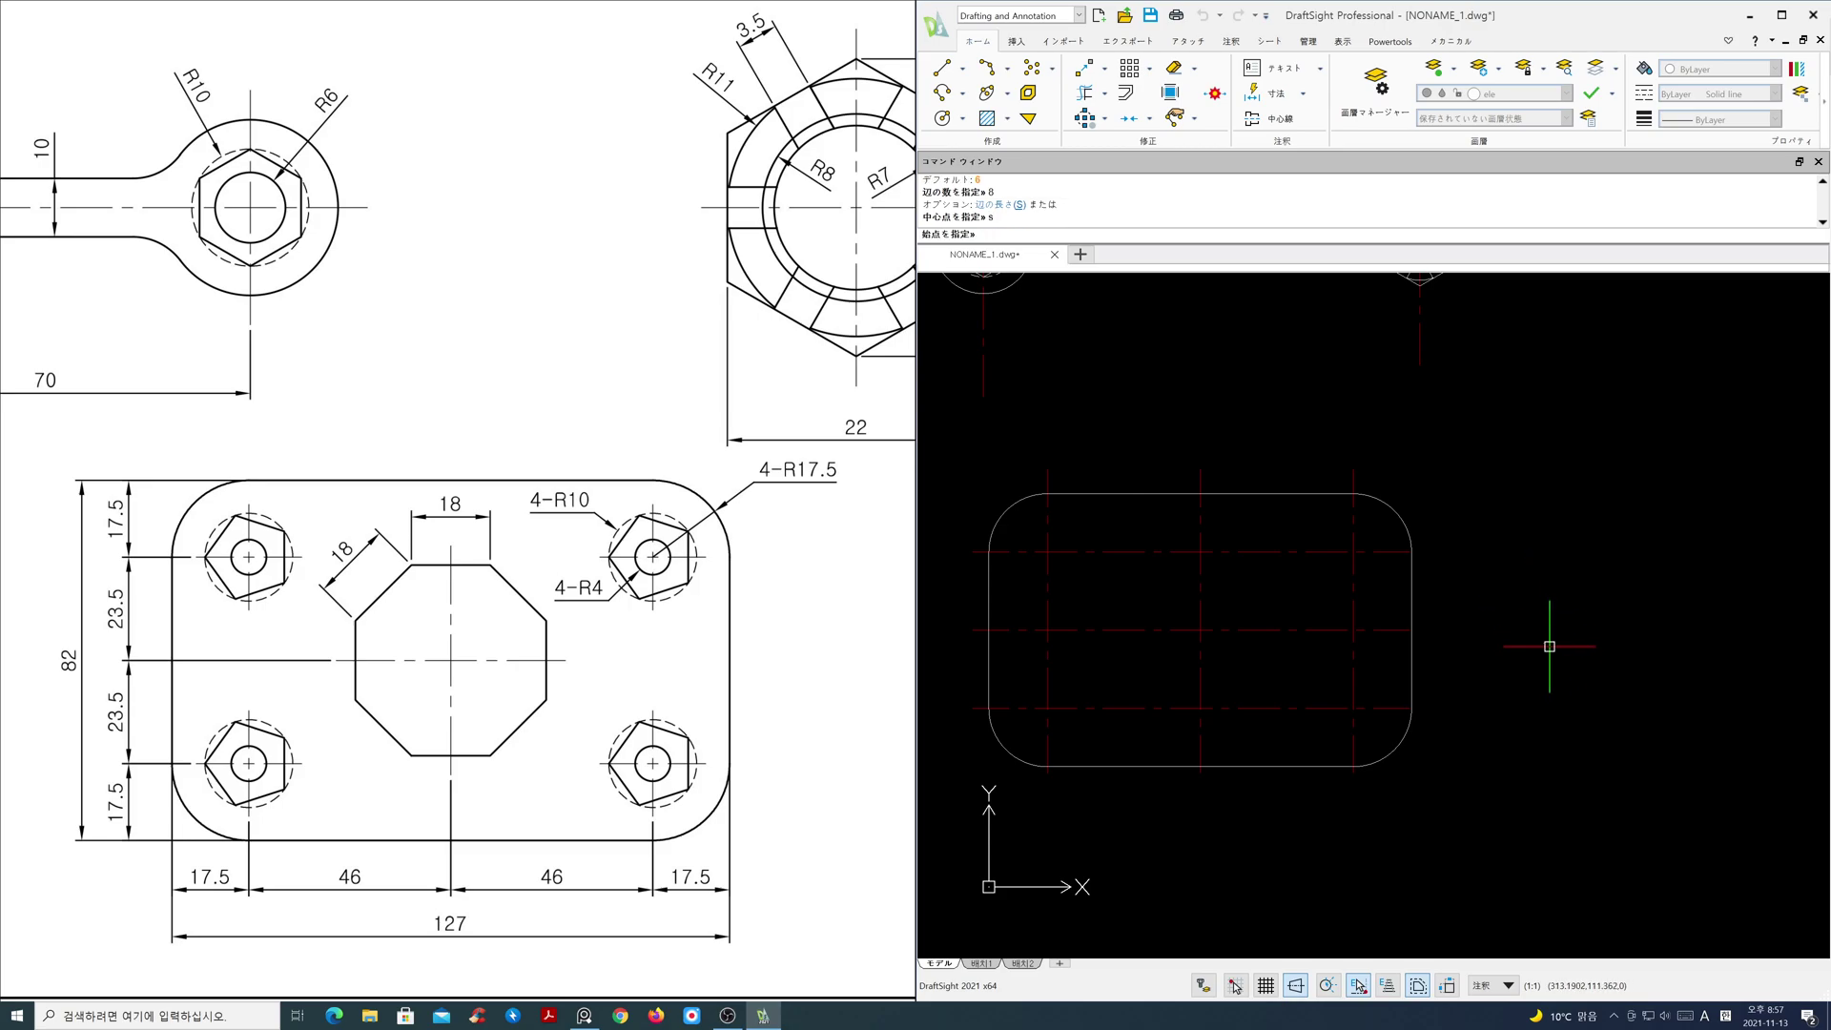
pyautogui.click(1544, 683)
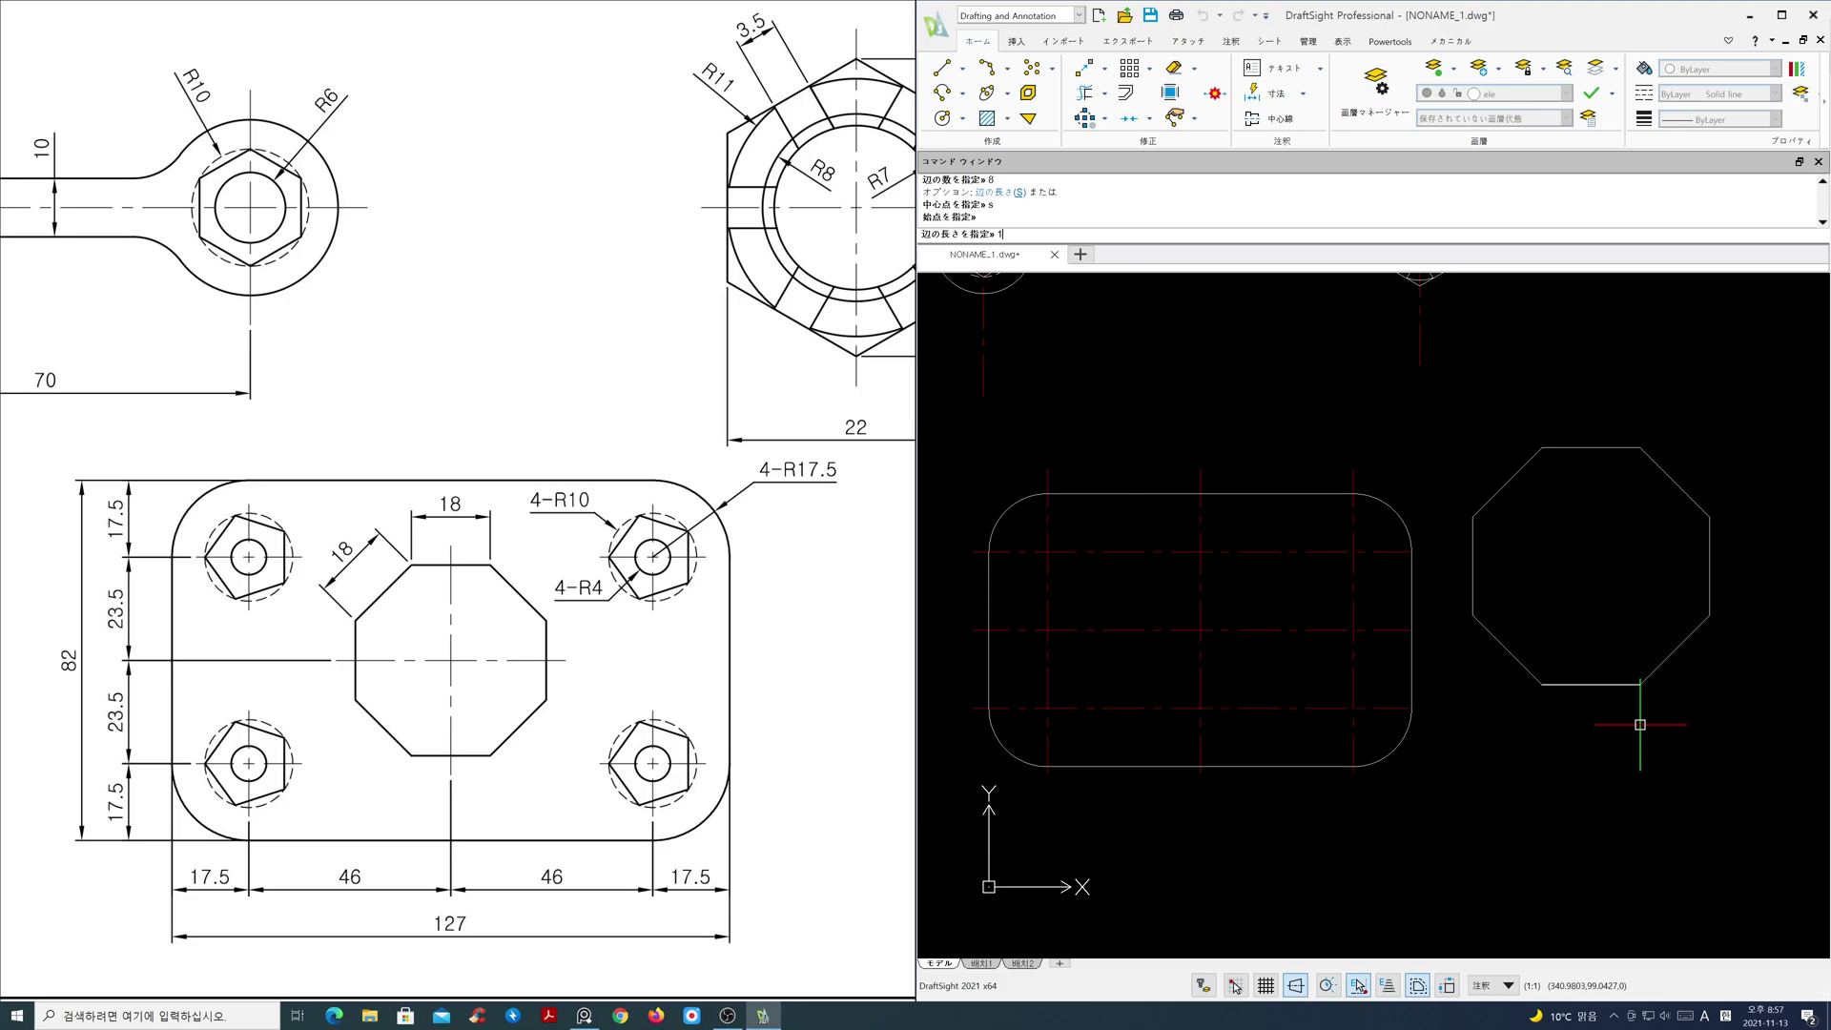
pyautogui.press('Return')
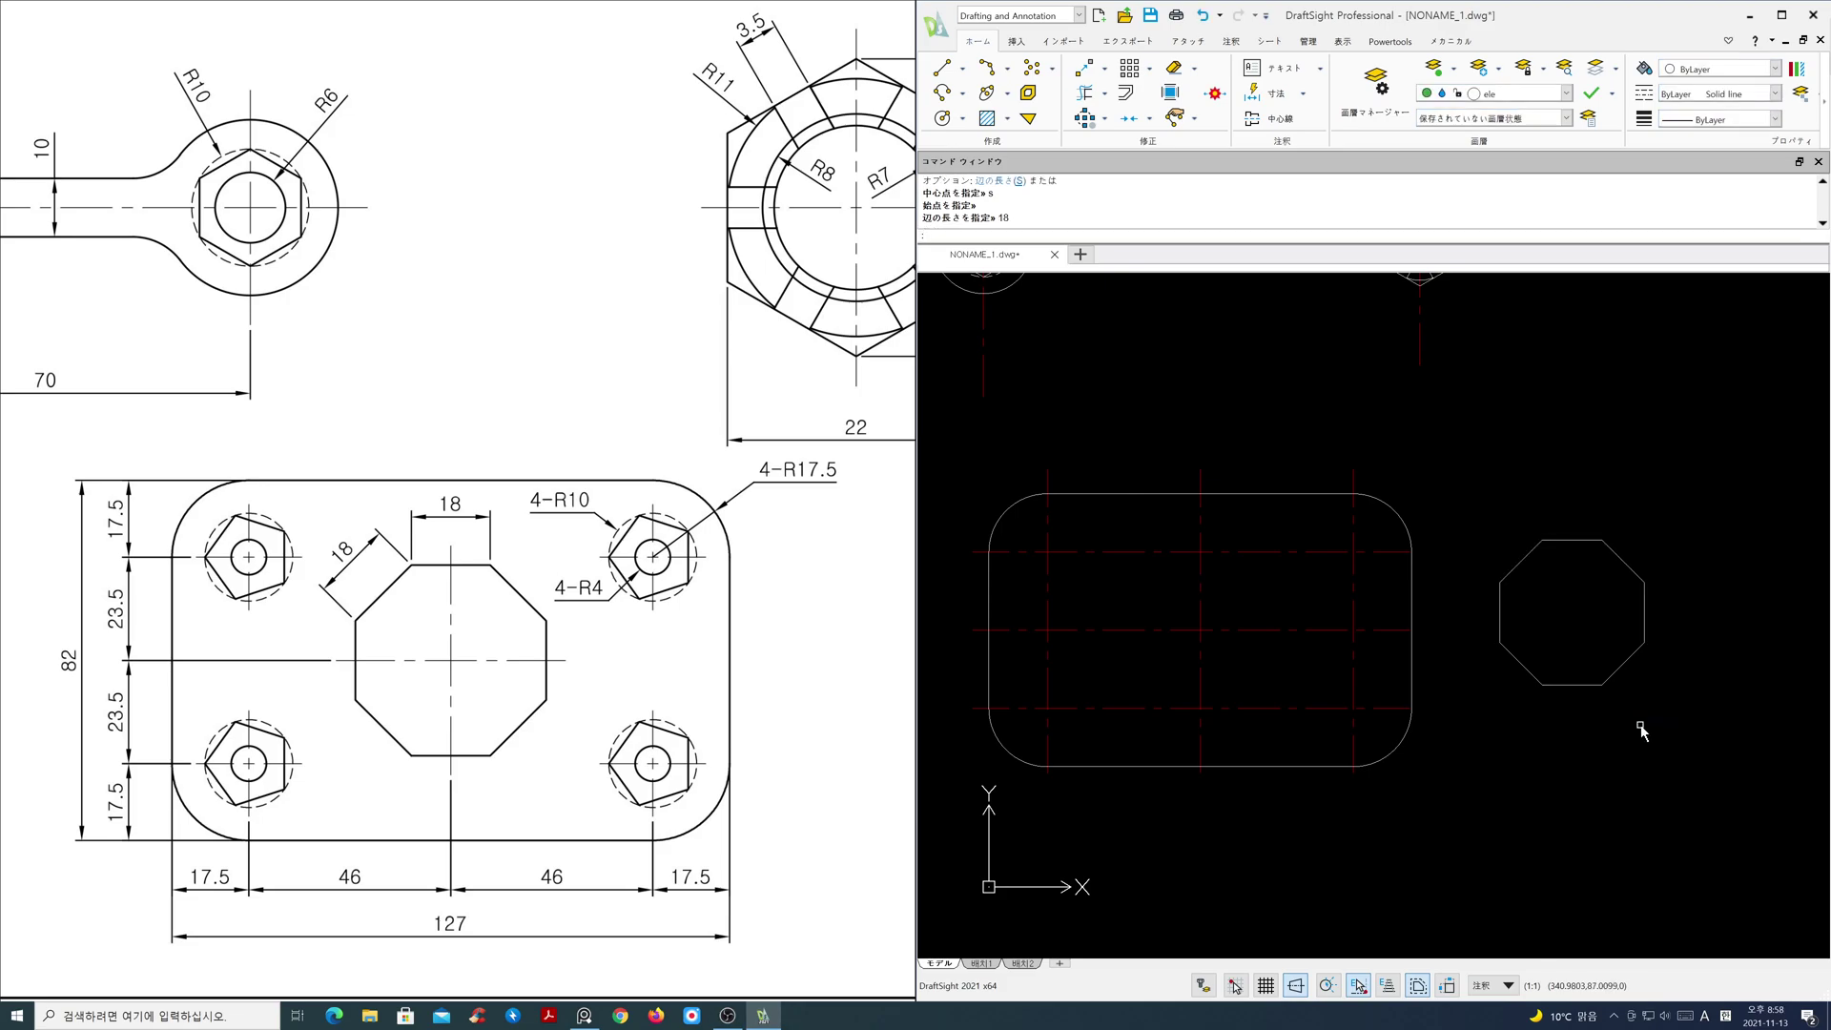
# - Move the octagon by its geometric centre onto the intersection of the plate's middle centrelines
pyautogui.write('m')
pyautogui.press('Return')
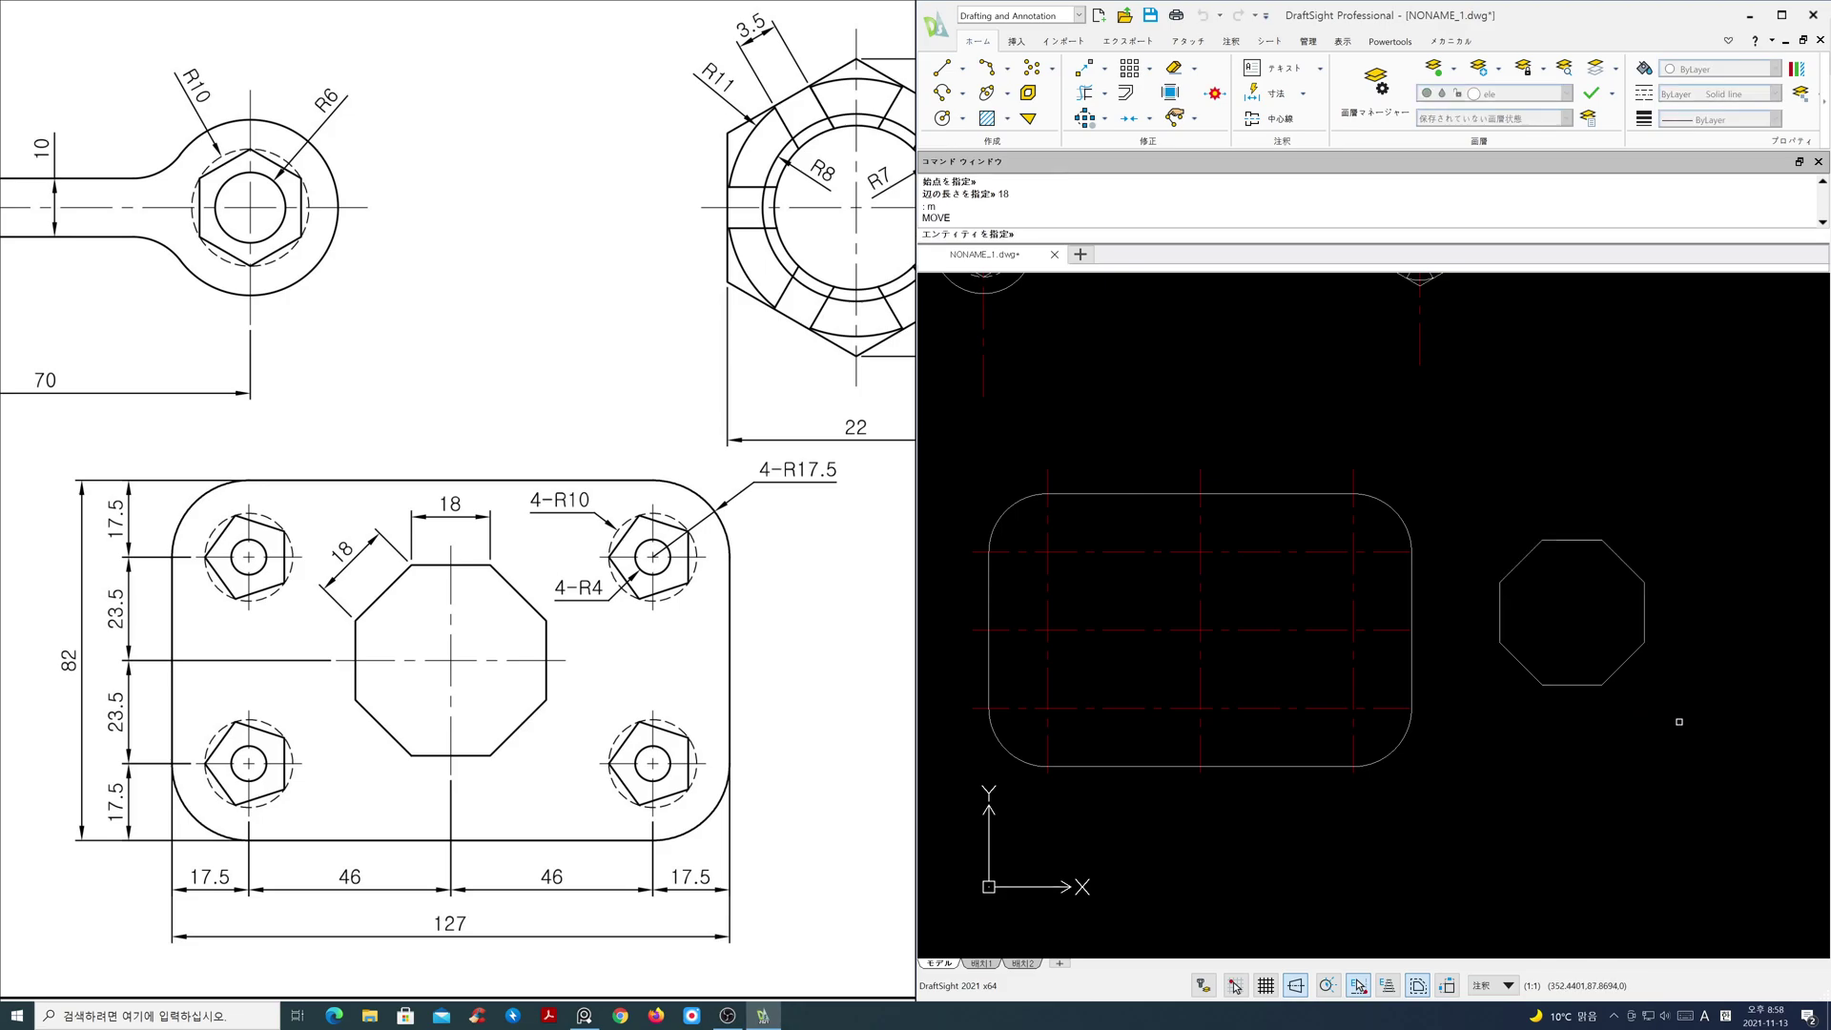
pyautogui.click(1627, 667)
pyautogui.press('Return')
pyautogui.keyDown('shift'); pyautogui.rightClick(1654, 677); pyautogui.keyUp('shift')
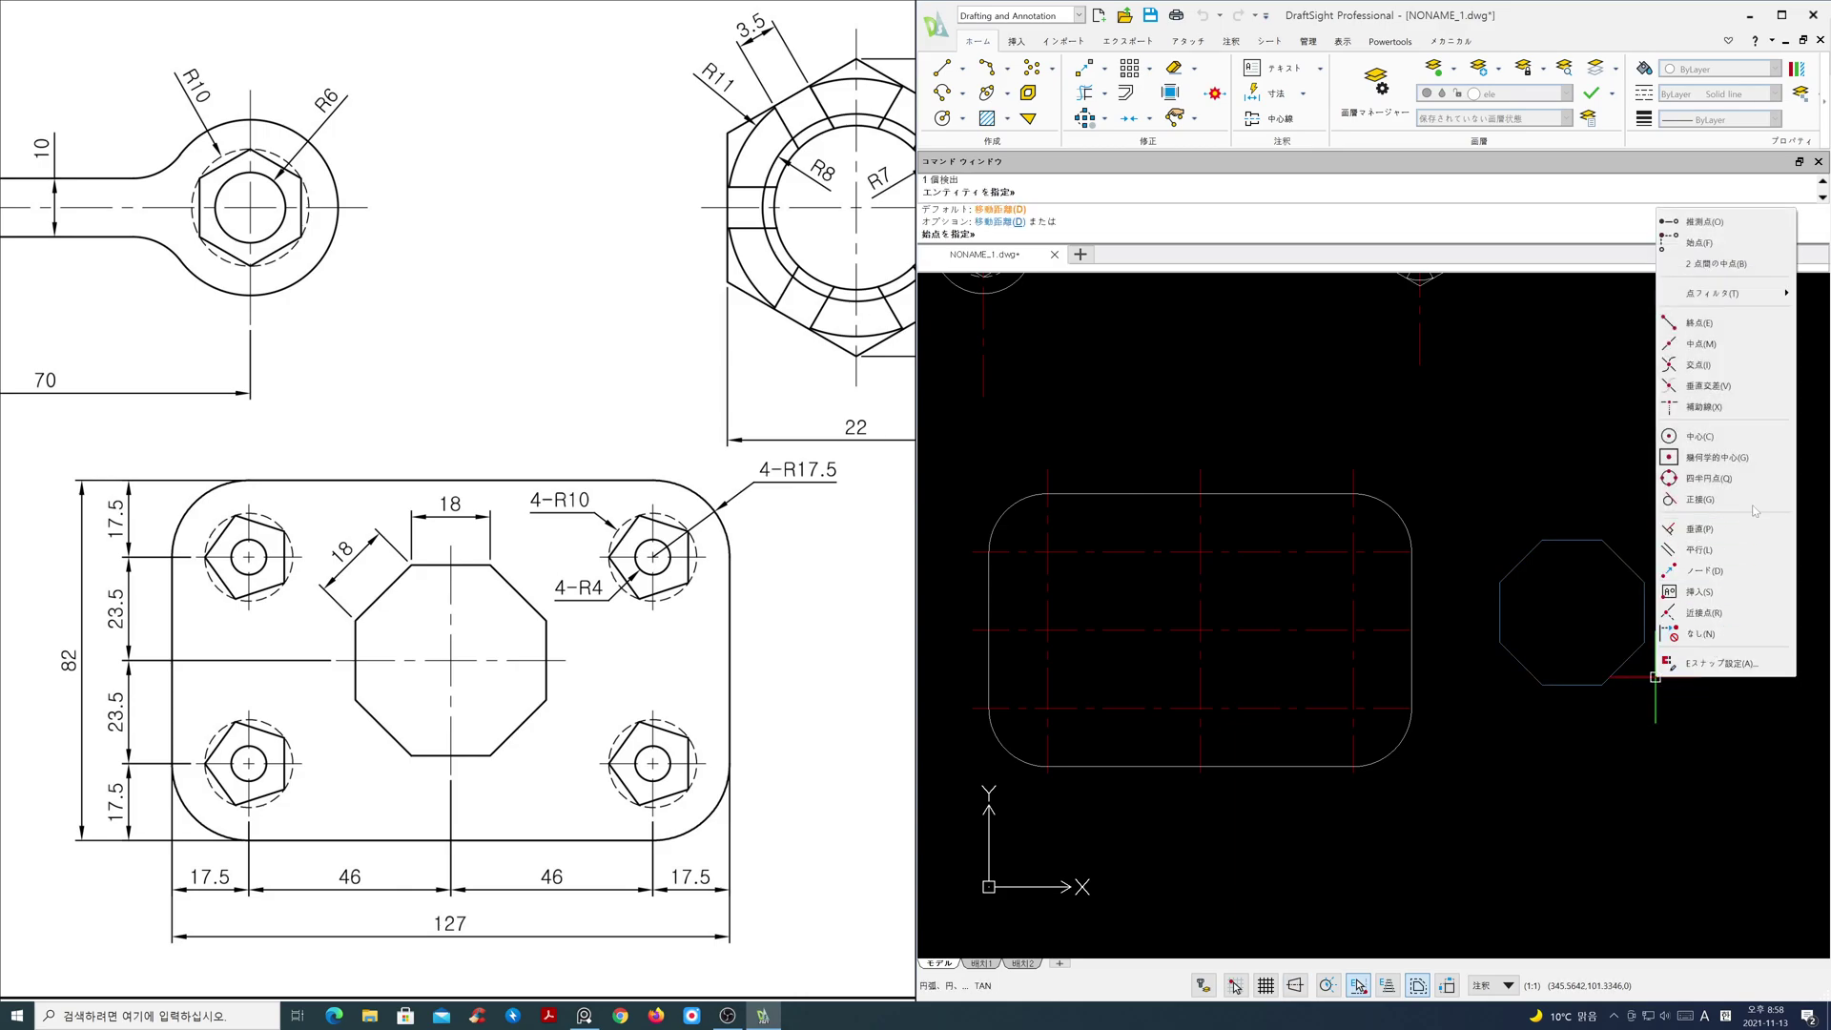
pyautogui.click(1707, 457)
pyautogui.click(1571, 613)
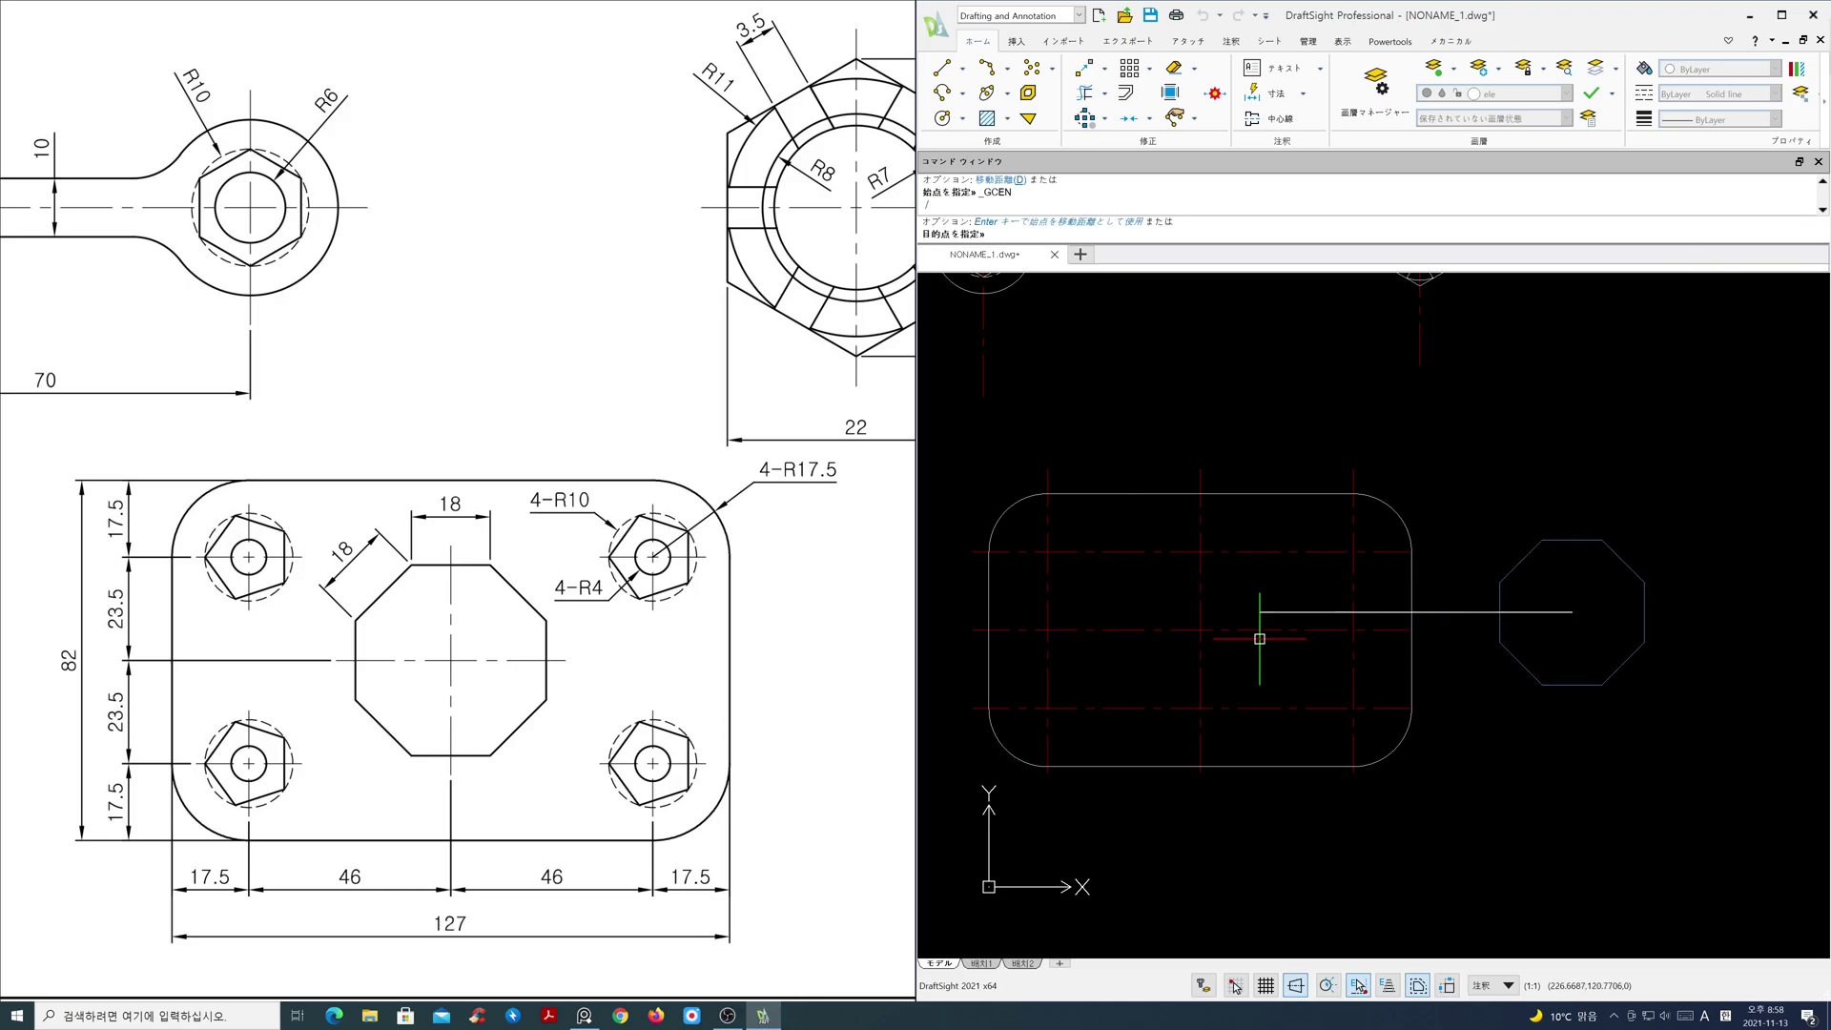
pyautogui.click(1200, 630)
# - Draw concentric circles of radius 10 and 4 mm at the plate's upper-right centreline intersection
pyautogui.moveTo(1187, 633); pyautogui.dragTo(1336, 642, button='middle')
pyautogui.scroll(2, 1345, 639)
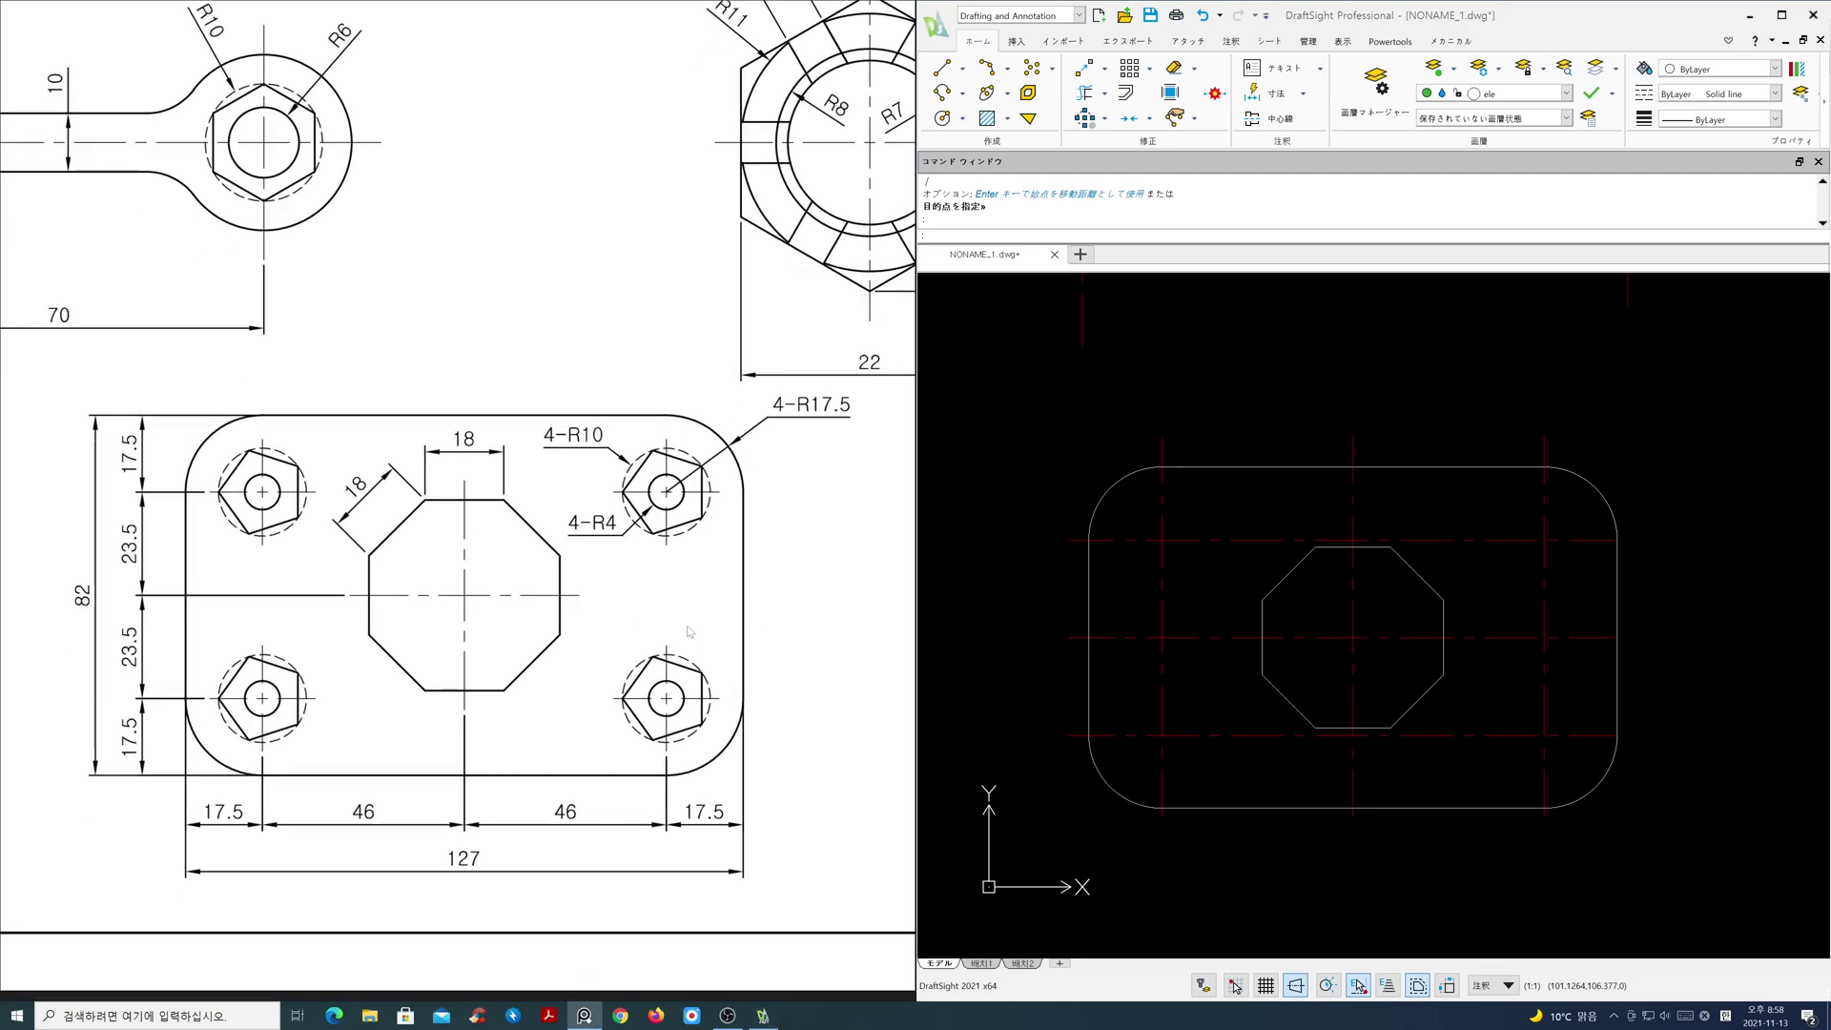
pyautogui.moveTo(1367, 656); pyautogui.dragTo(1389, 587, button='middle')
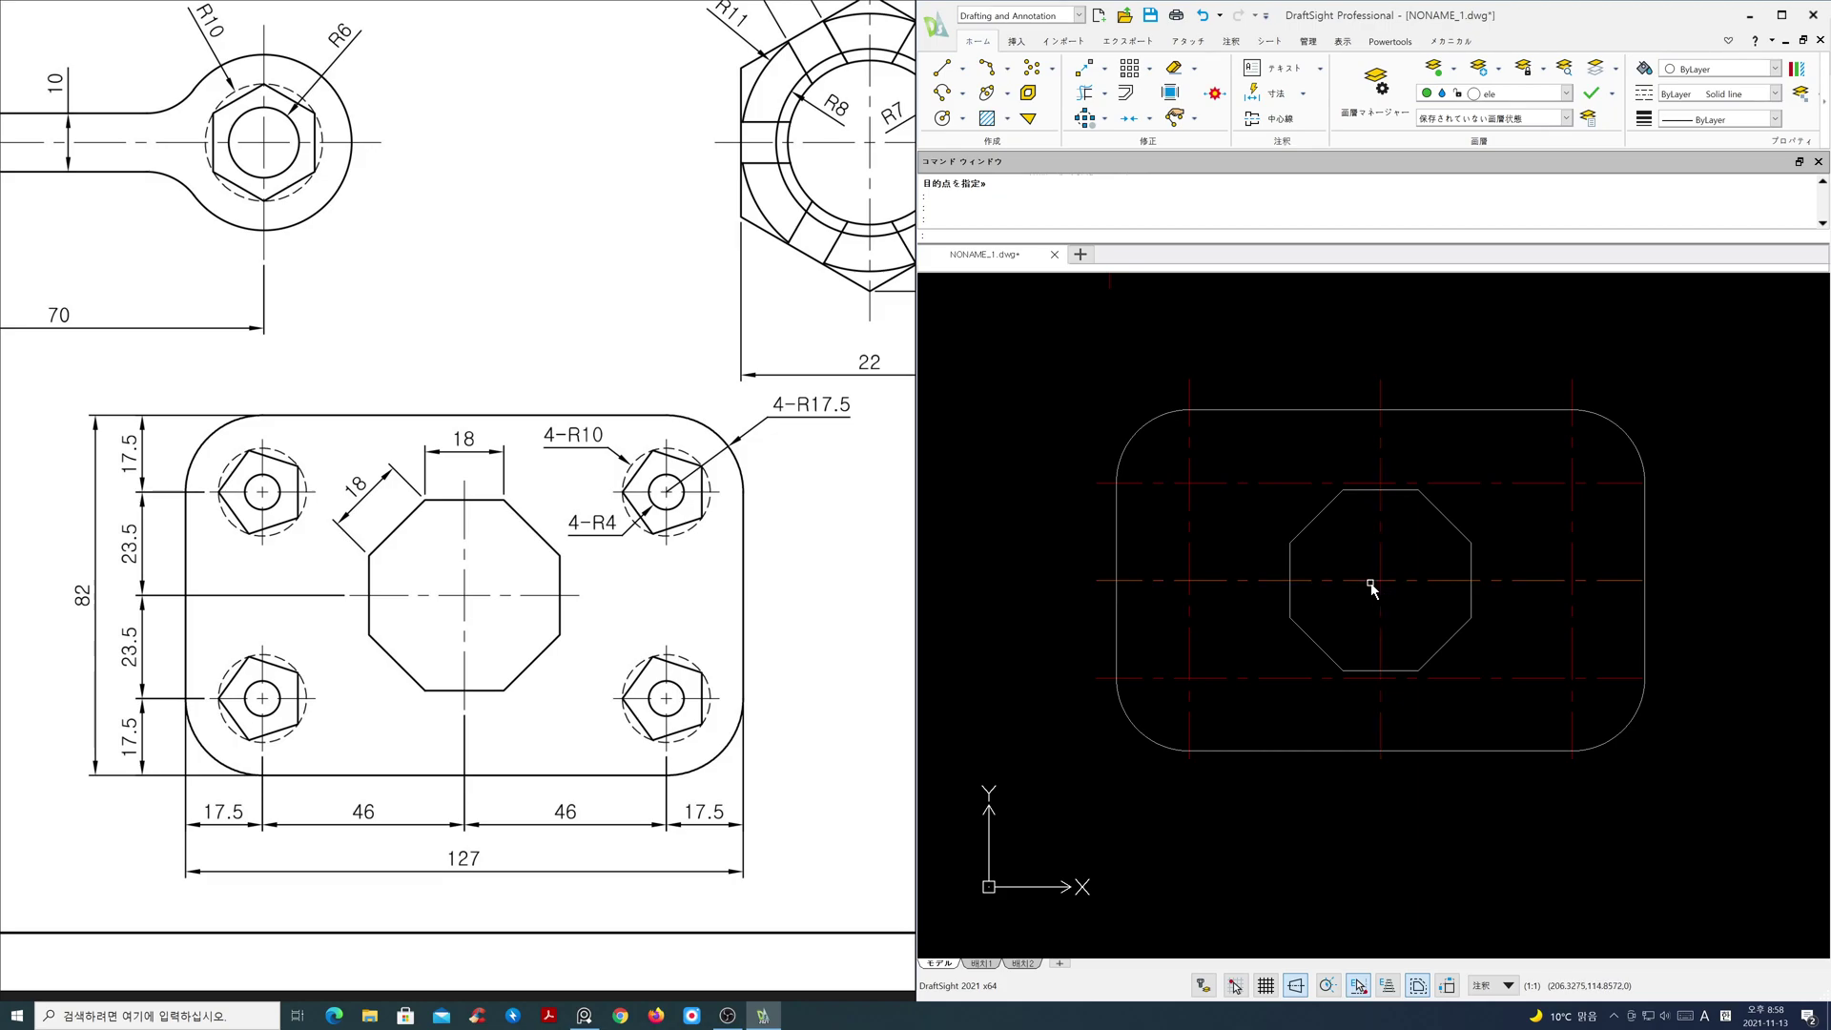
pyautogui.moveTo(1551, 517); pyautogui.dragTo(1533, 513, button='middle')
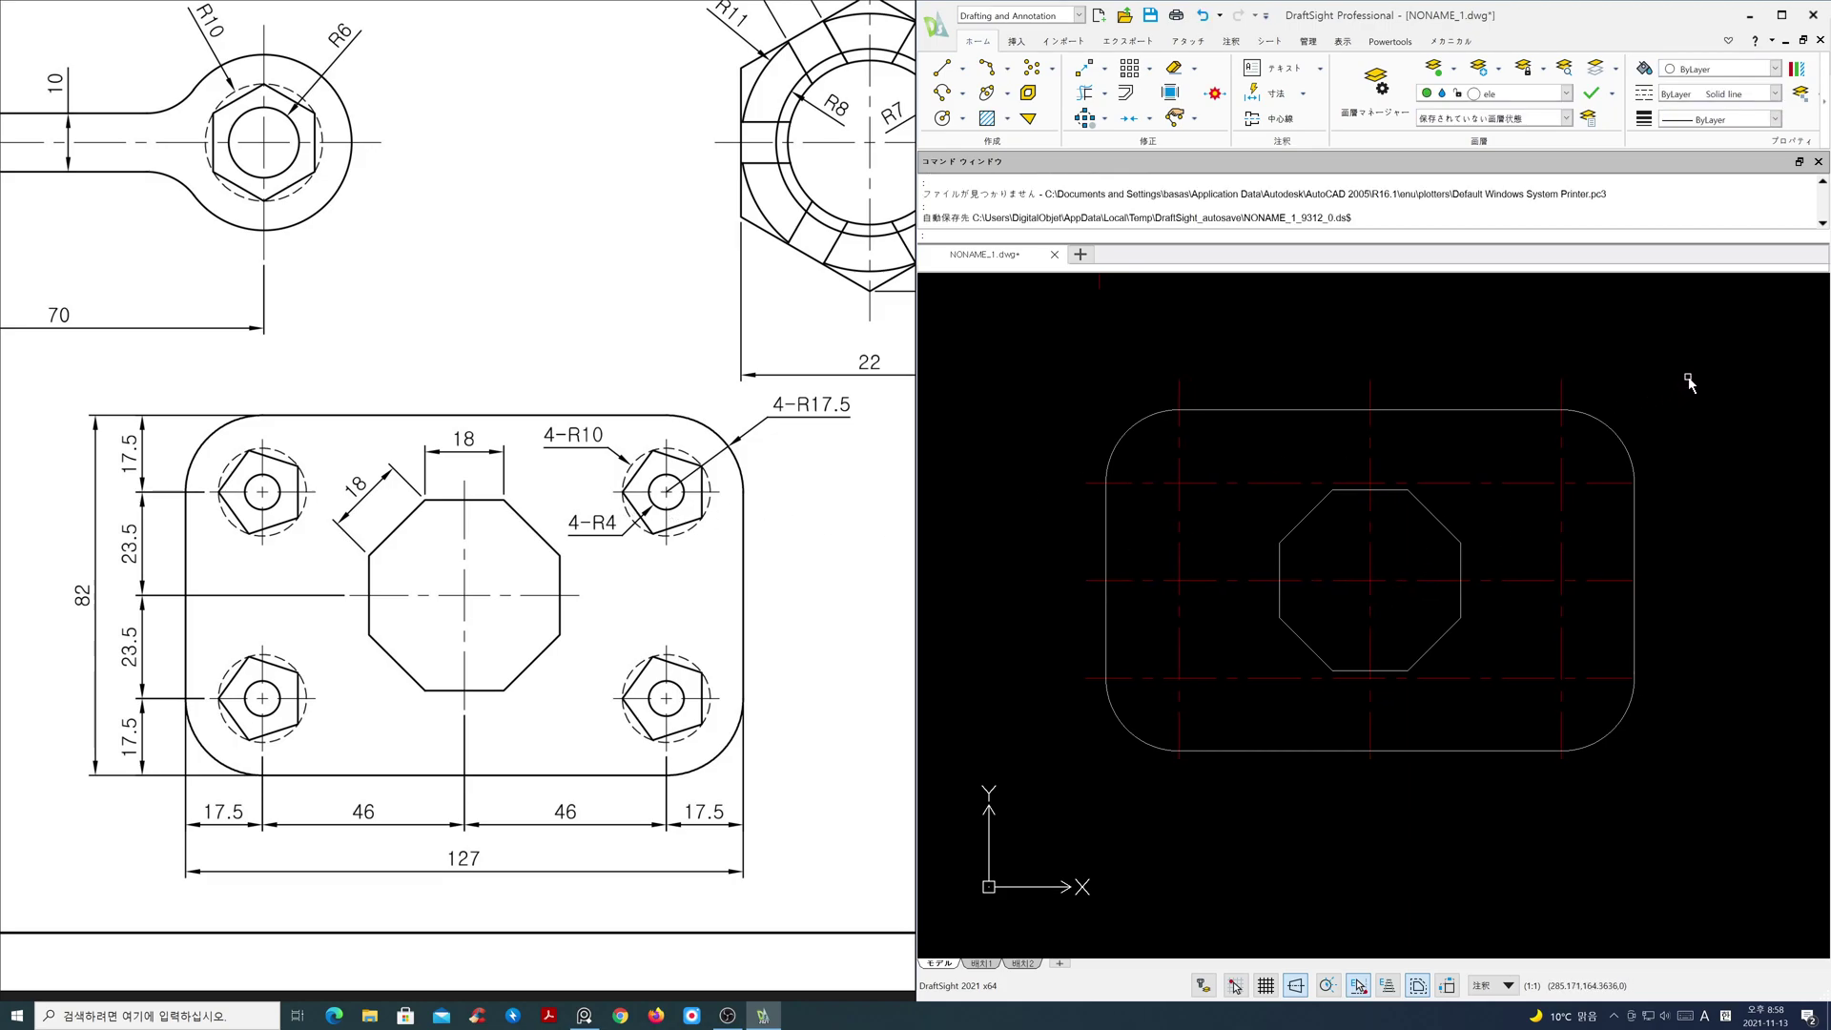
pyautogui.press('Escape')
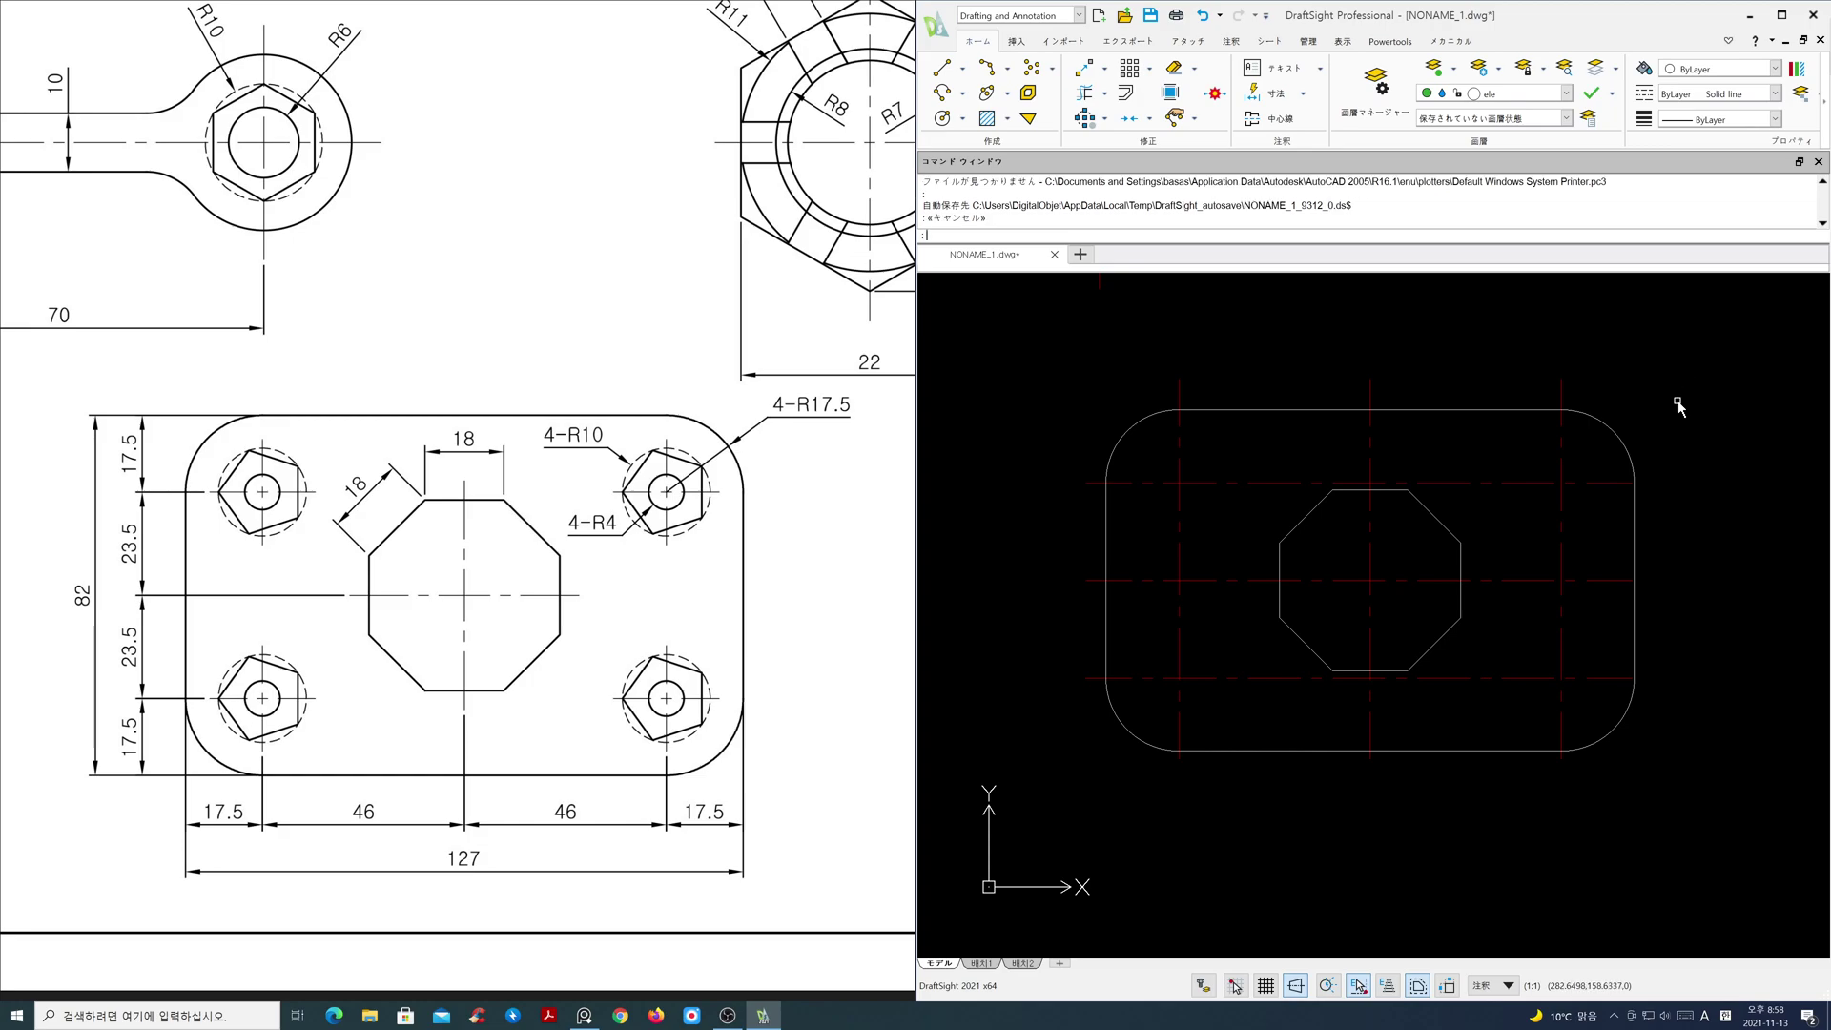
pyautogui.press('Return')
pyautogui.click(1561, 483)
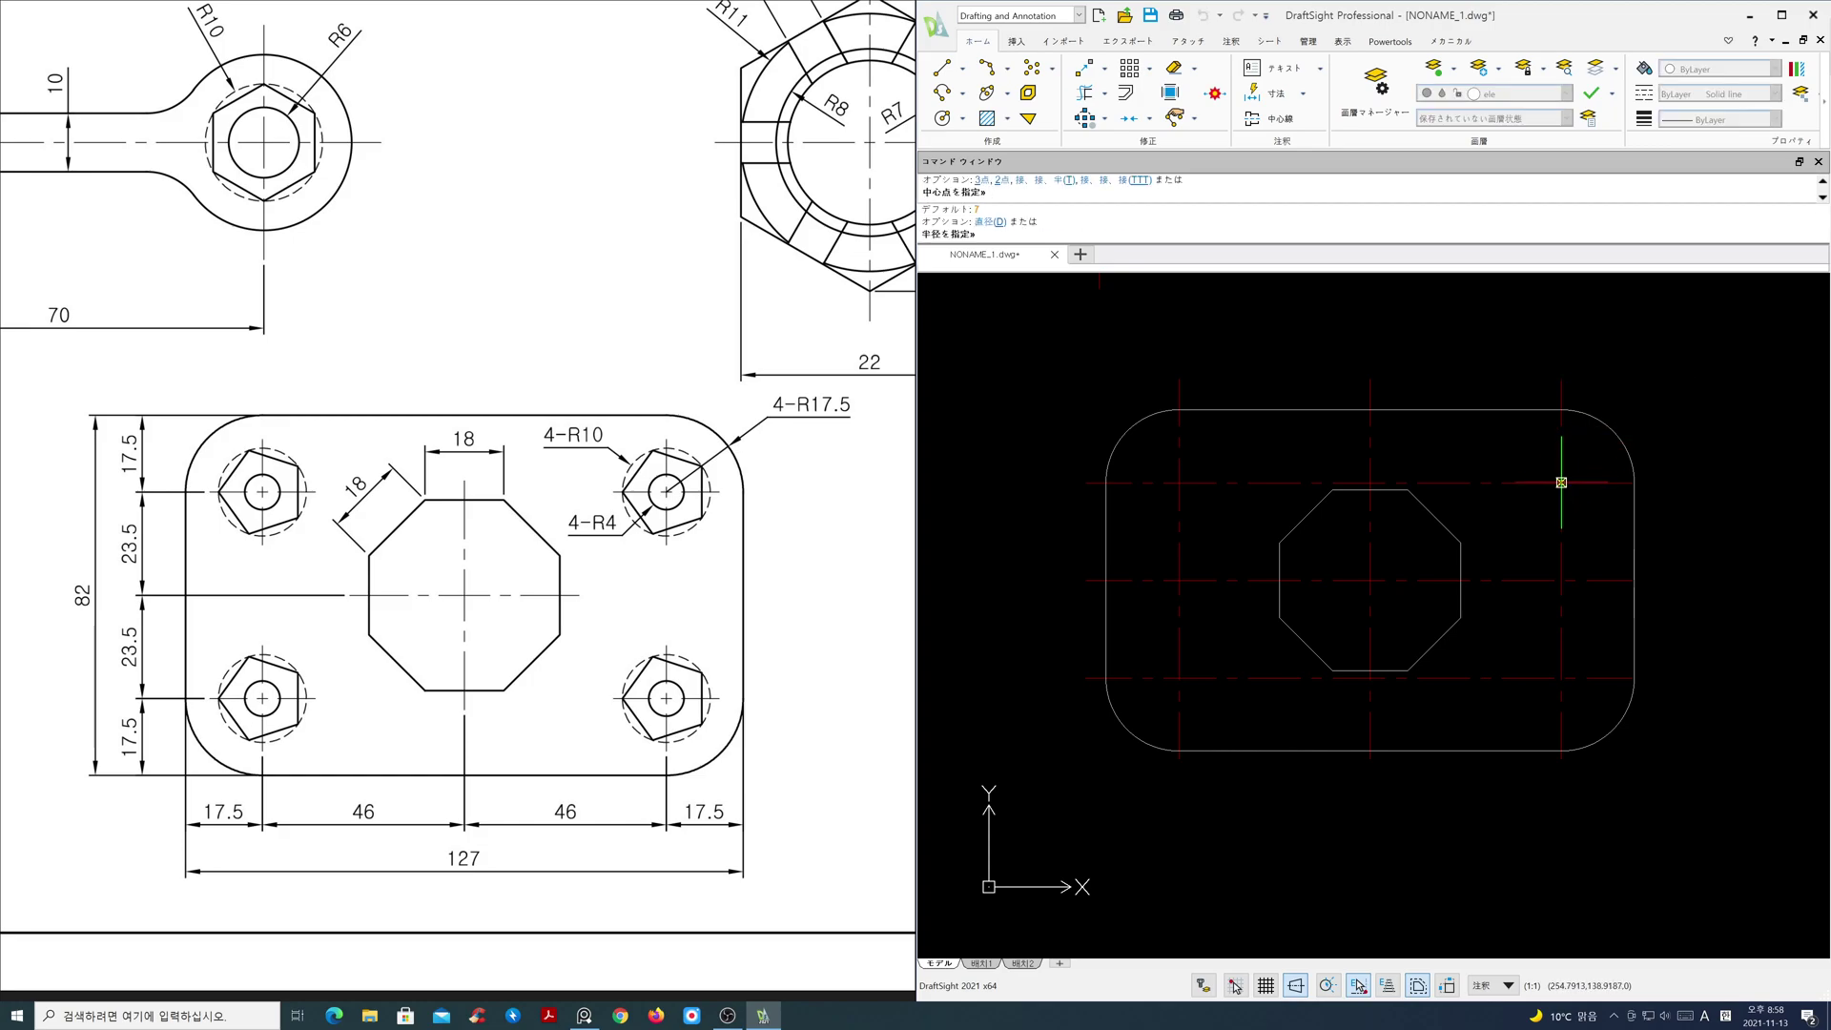
pyautogui.write('10')
pyautogui.press('Return')
pyautogui.press('Return')
pyautogui.click(1562, 483)
pyautogui.write('4')
pyautogui.press('Return')
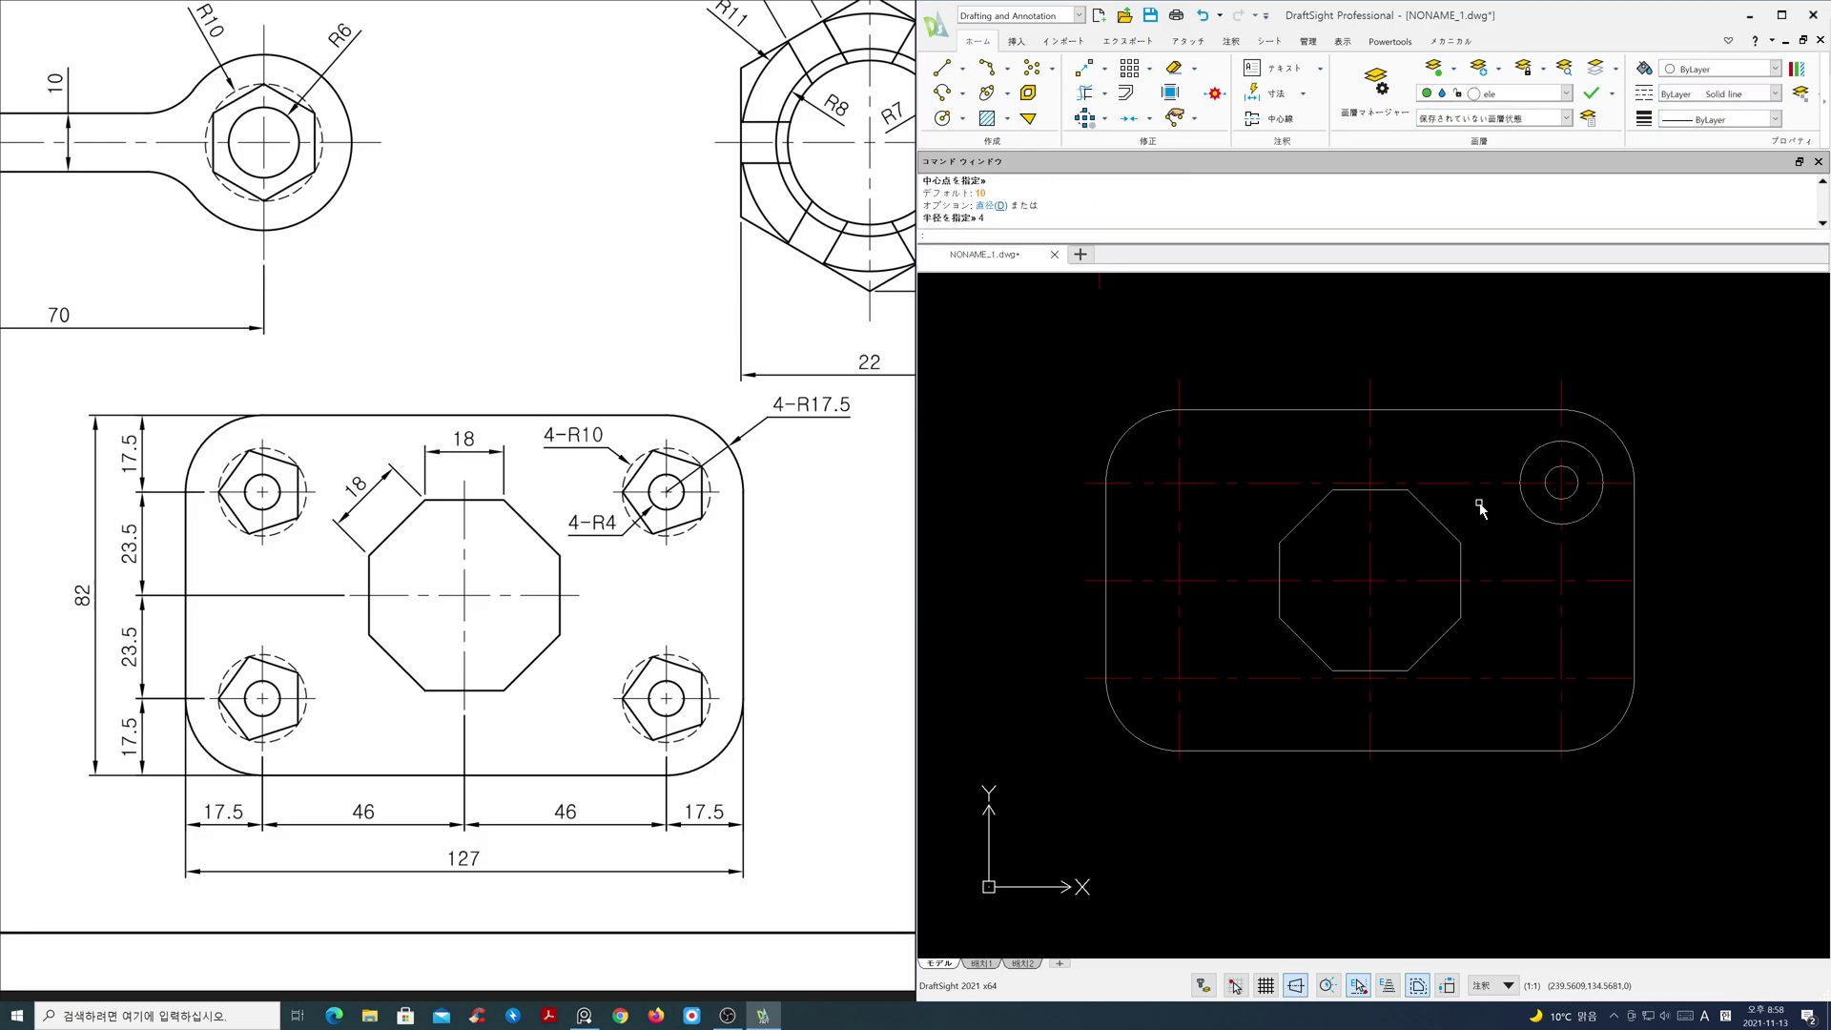
# - Draw a five-sided polygon by corner distance inside the R10 circle, with one vertex on the circle's left quadrant
pyautogui.scroll(3, 684, 506)
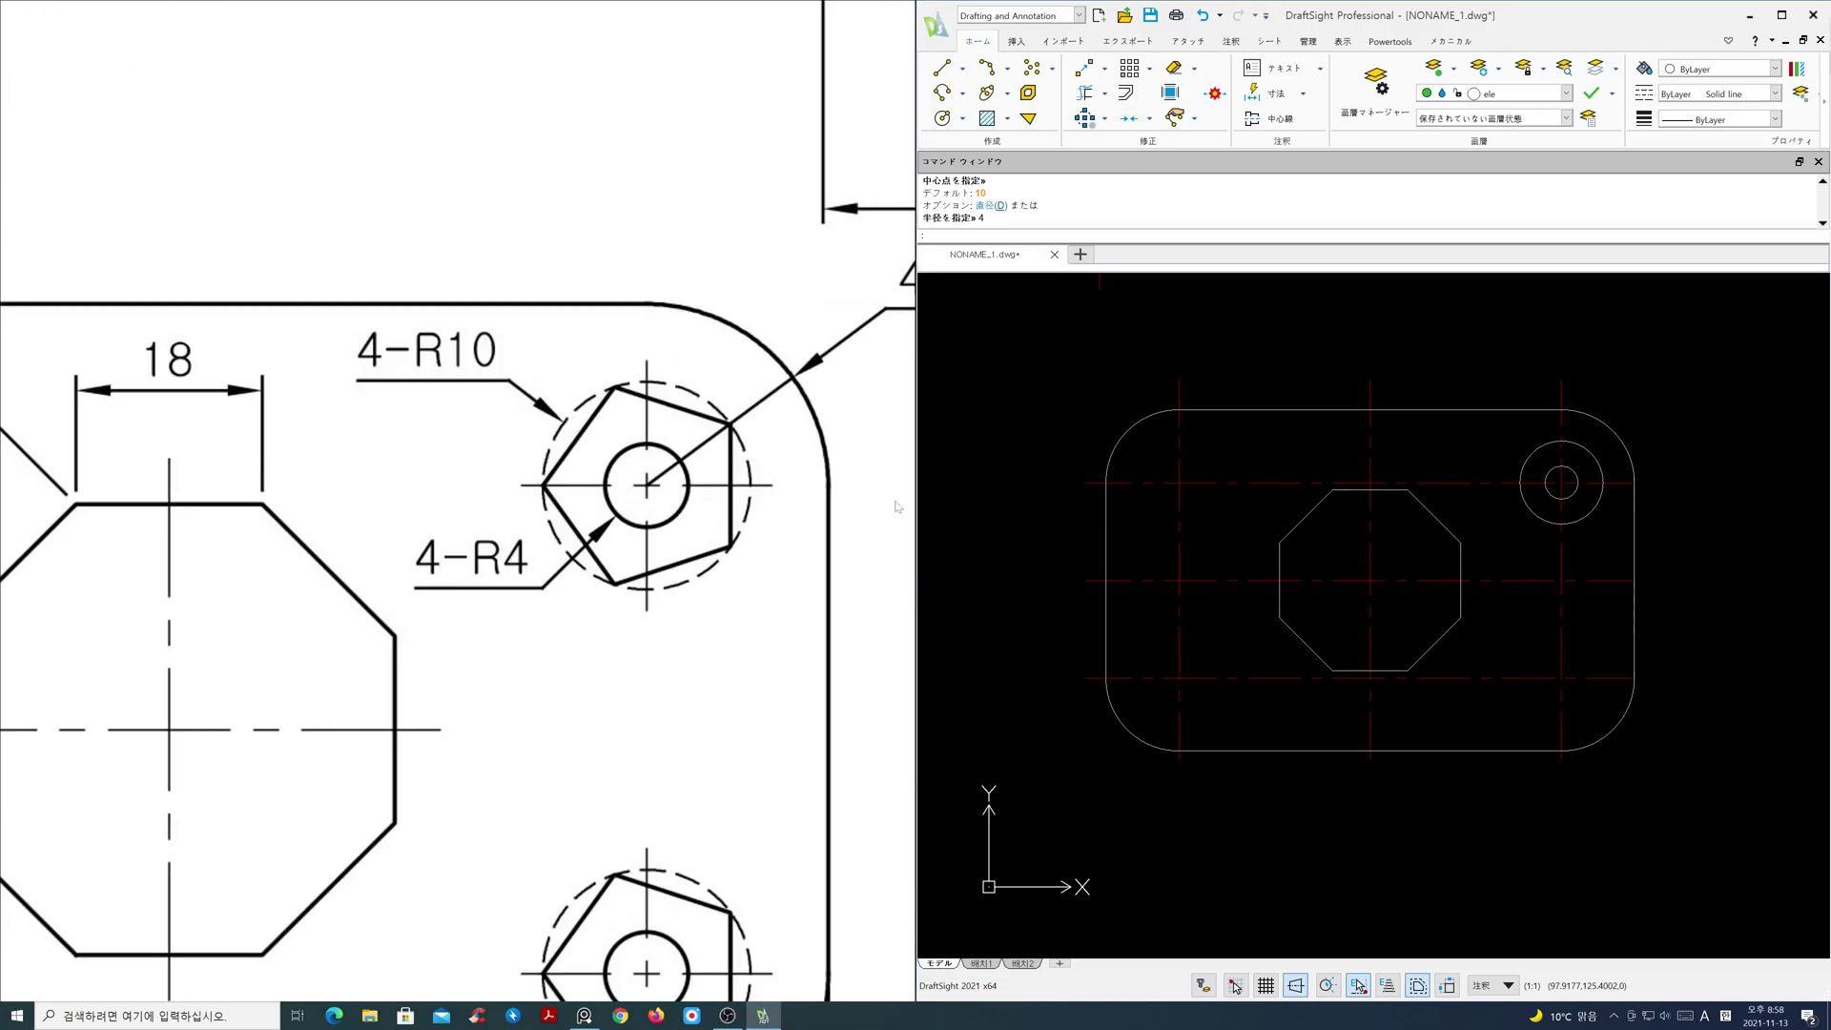
pyautogui.moveTo(849, 518); pyautogui.dragTo(722, 666)
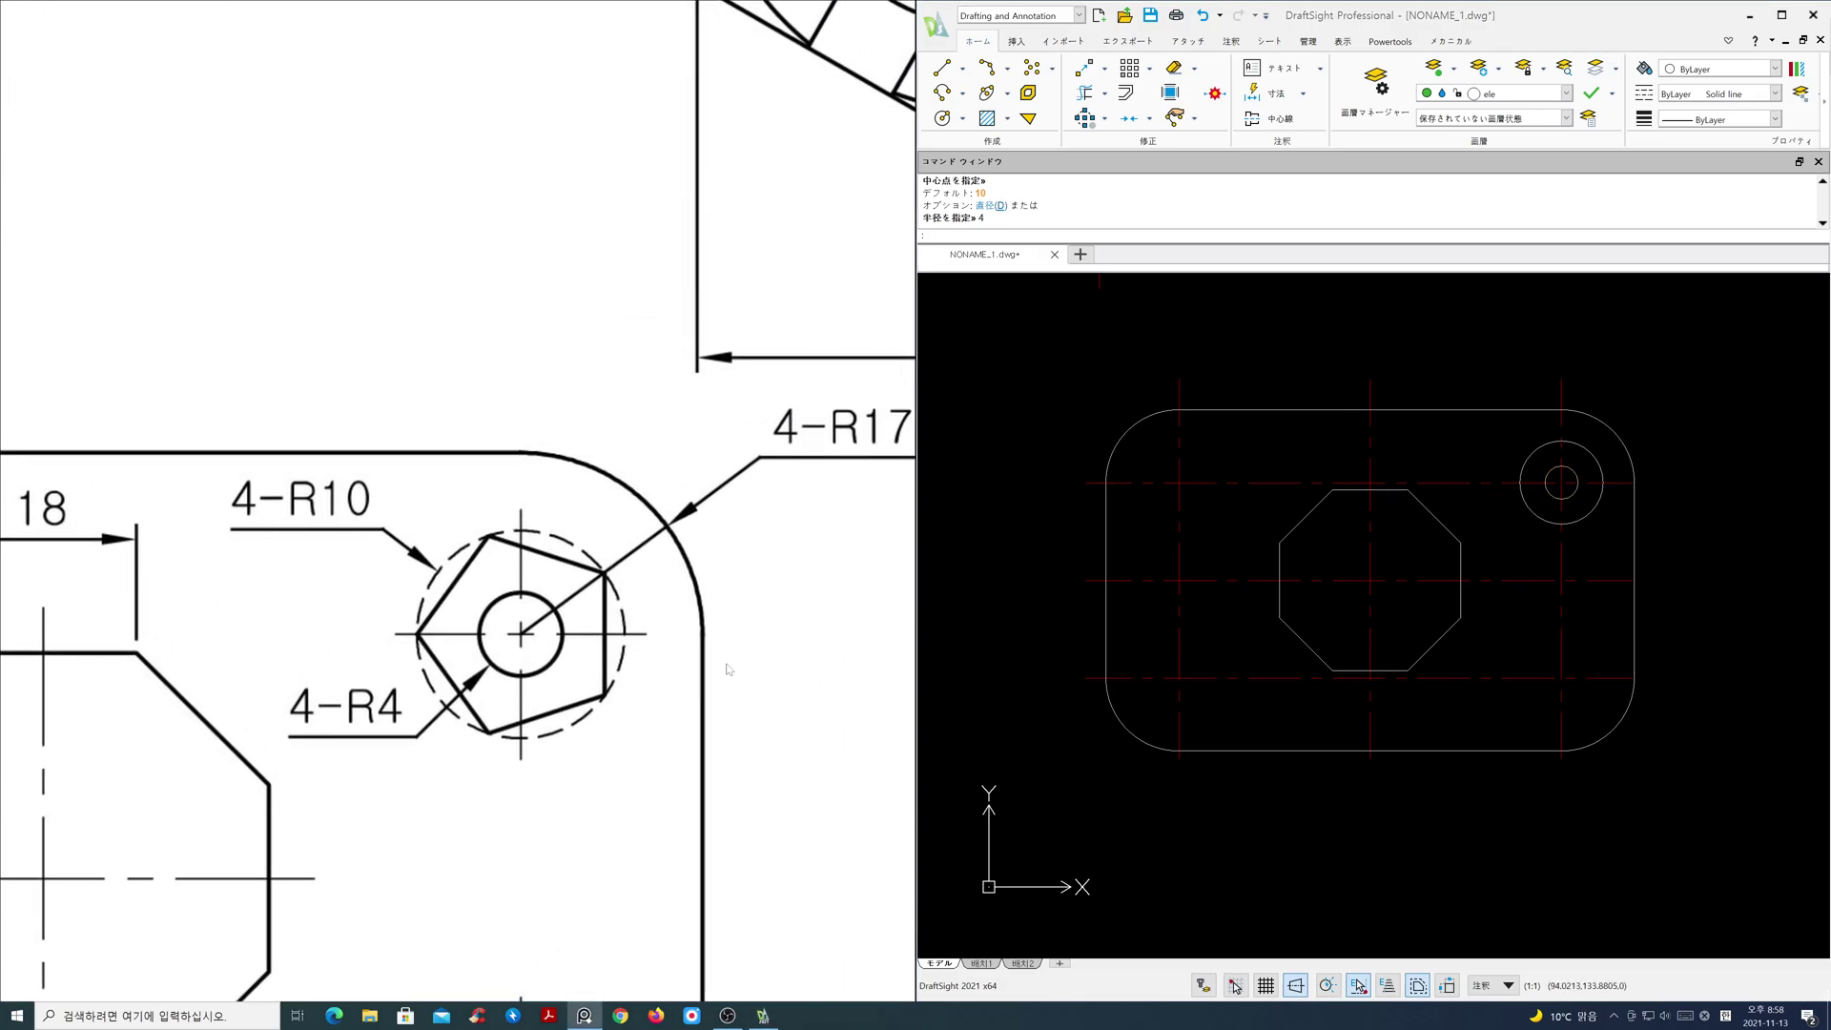
pyautogui.moveTo(1599, 518)
pyautogui.mouseDown(button='middle')
pyautogui.moveTo(1470, 643)
pyautogui.moveTo(1356, 661)
pyautogui.moveTo(1406, 640)
pyautogui.mouseUp(button='middle')
pyautogui.scroll(5, 1354, 665)
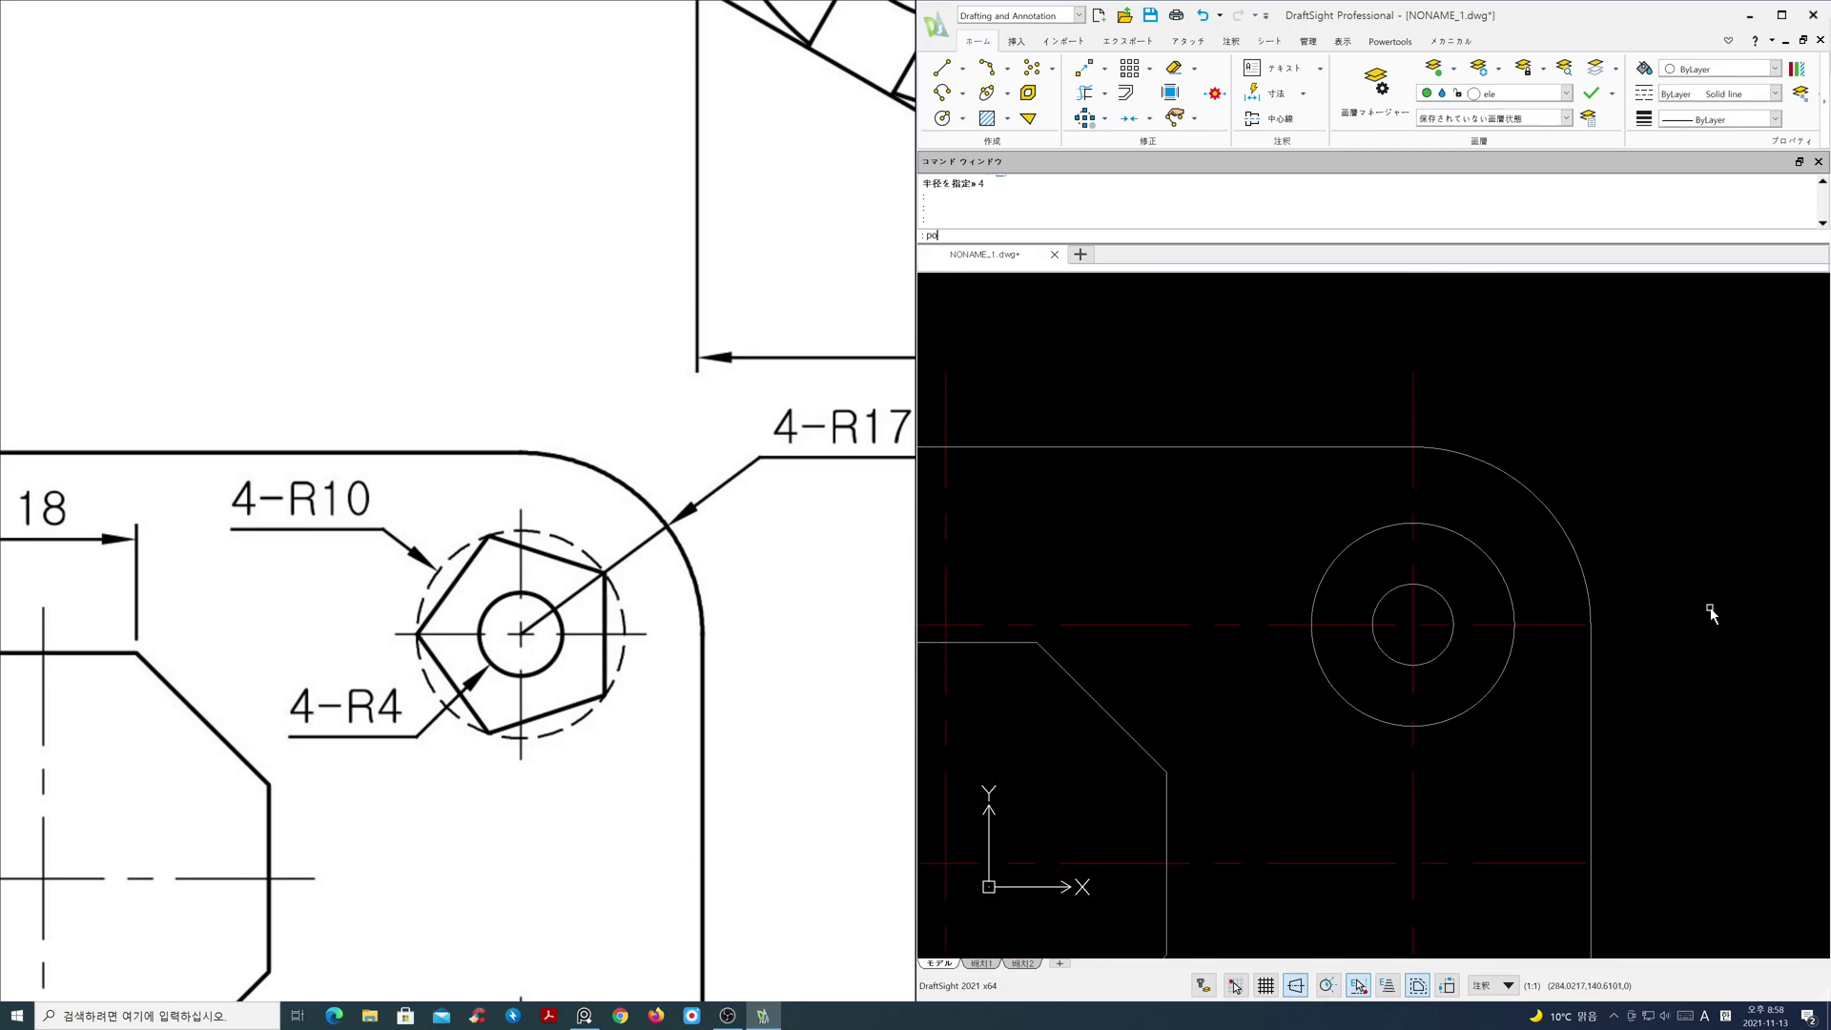
pyautogui.press('Return')
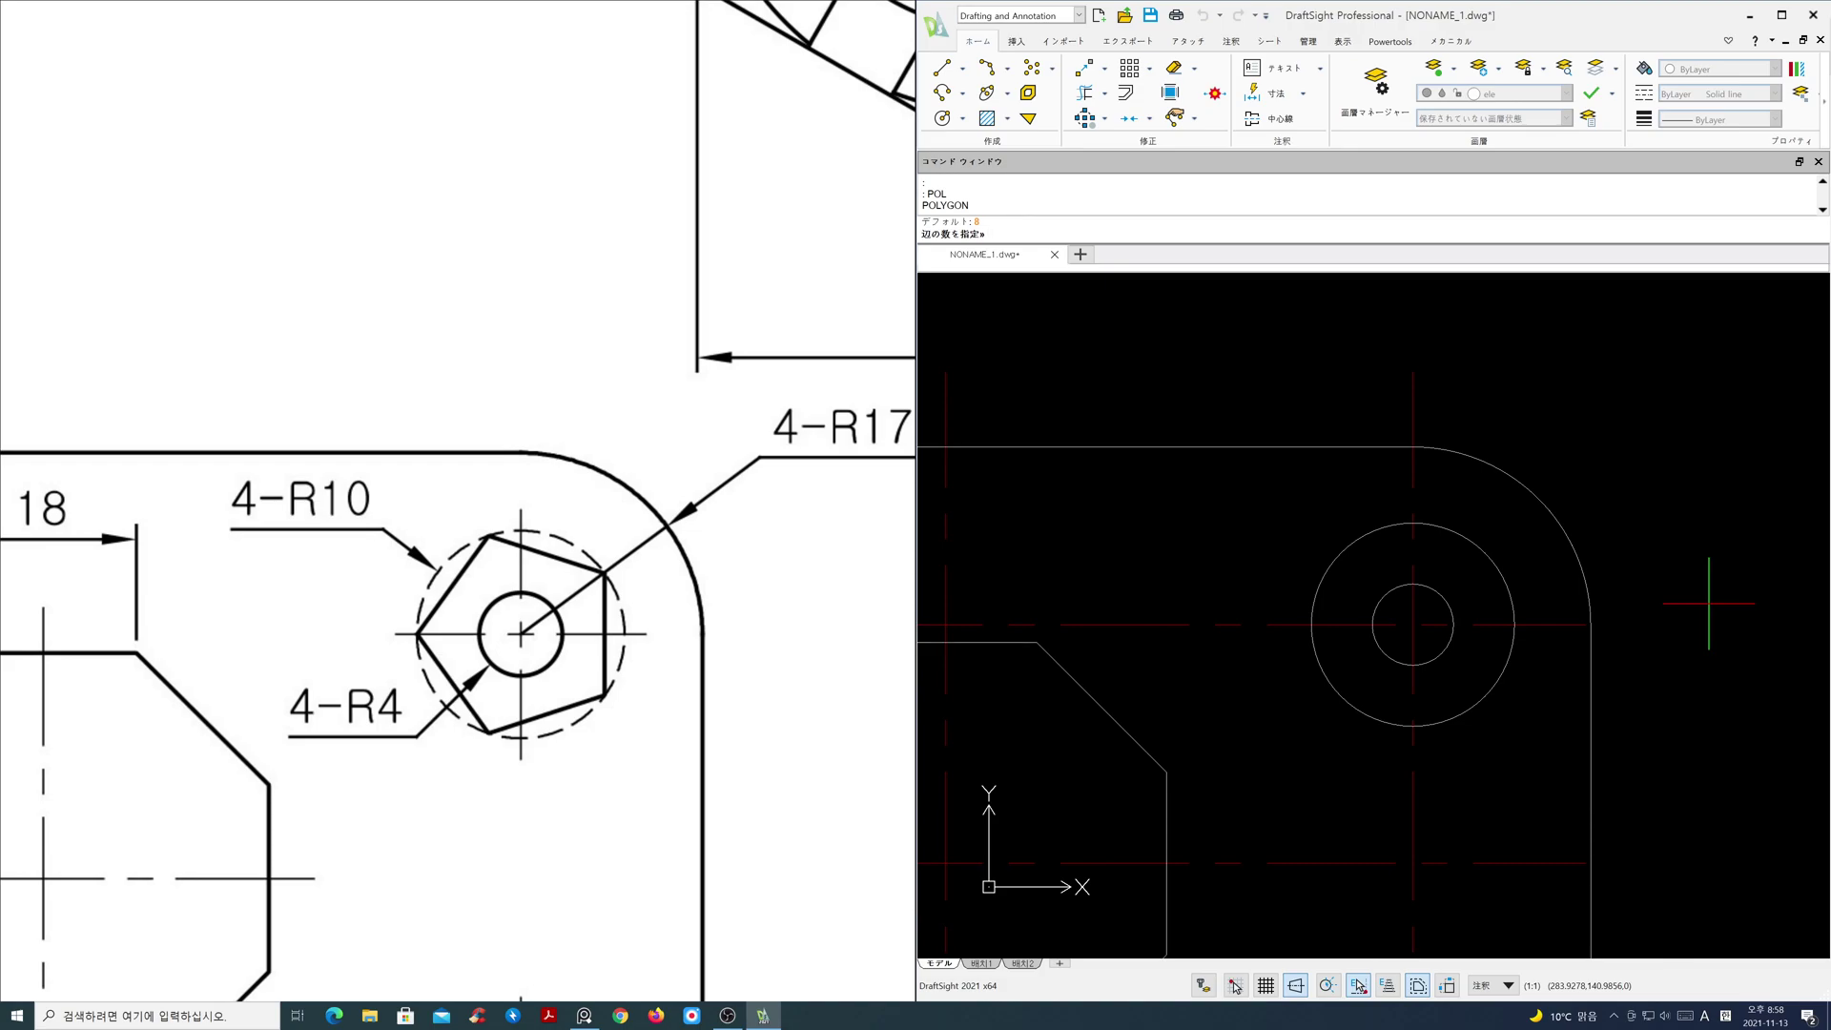
pyautogui.write('5')
pyautogui.press('Return')
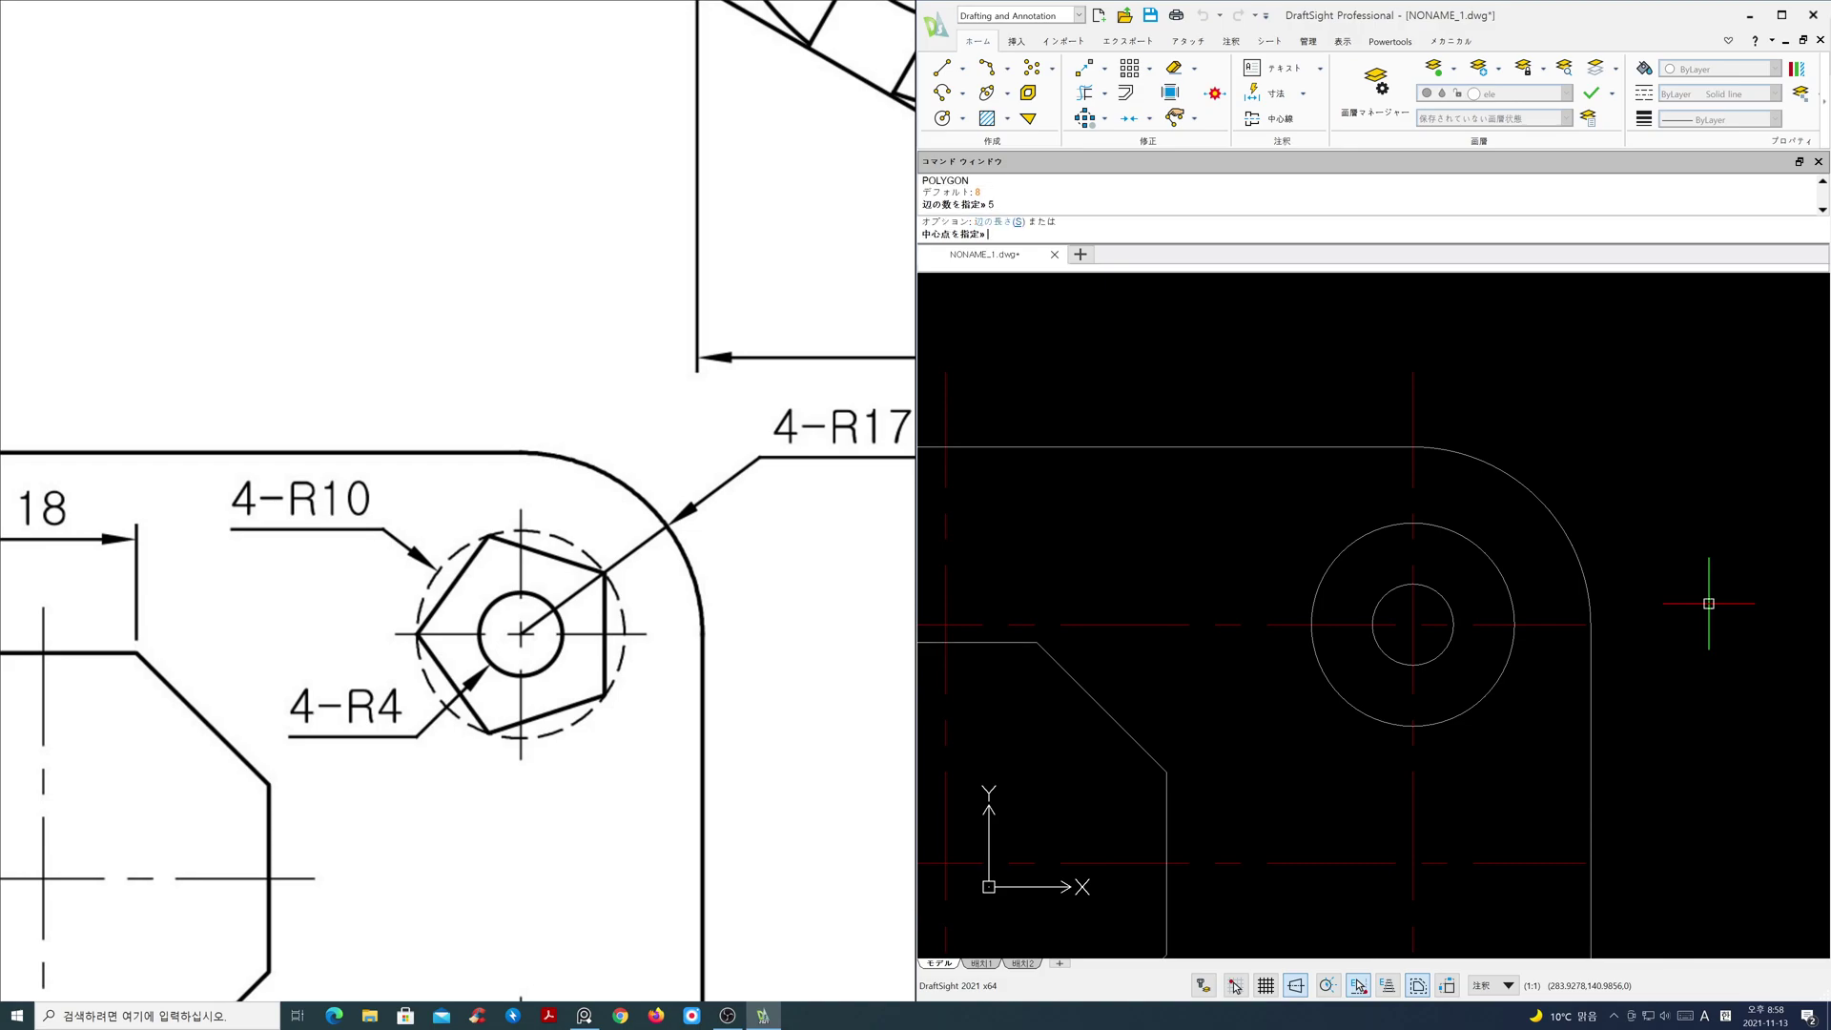
pyautogui.click(1412, 626)
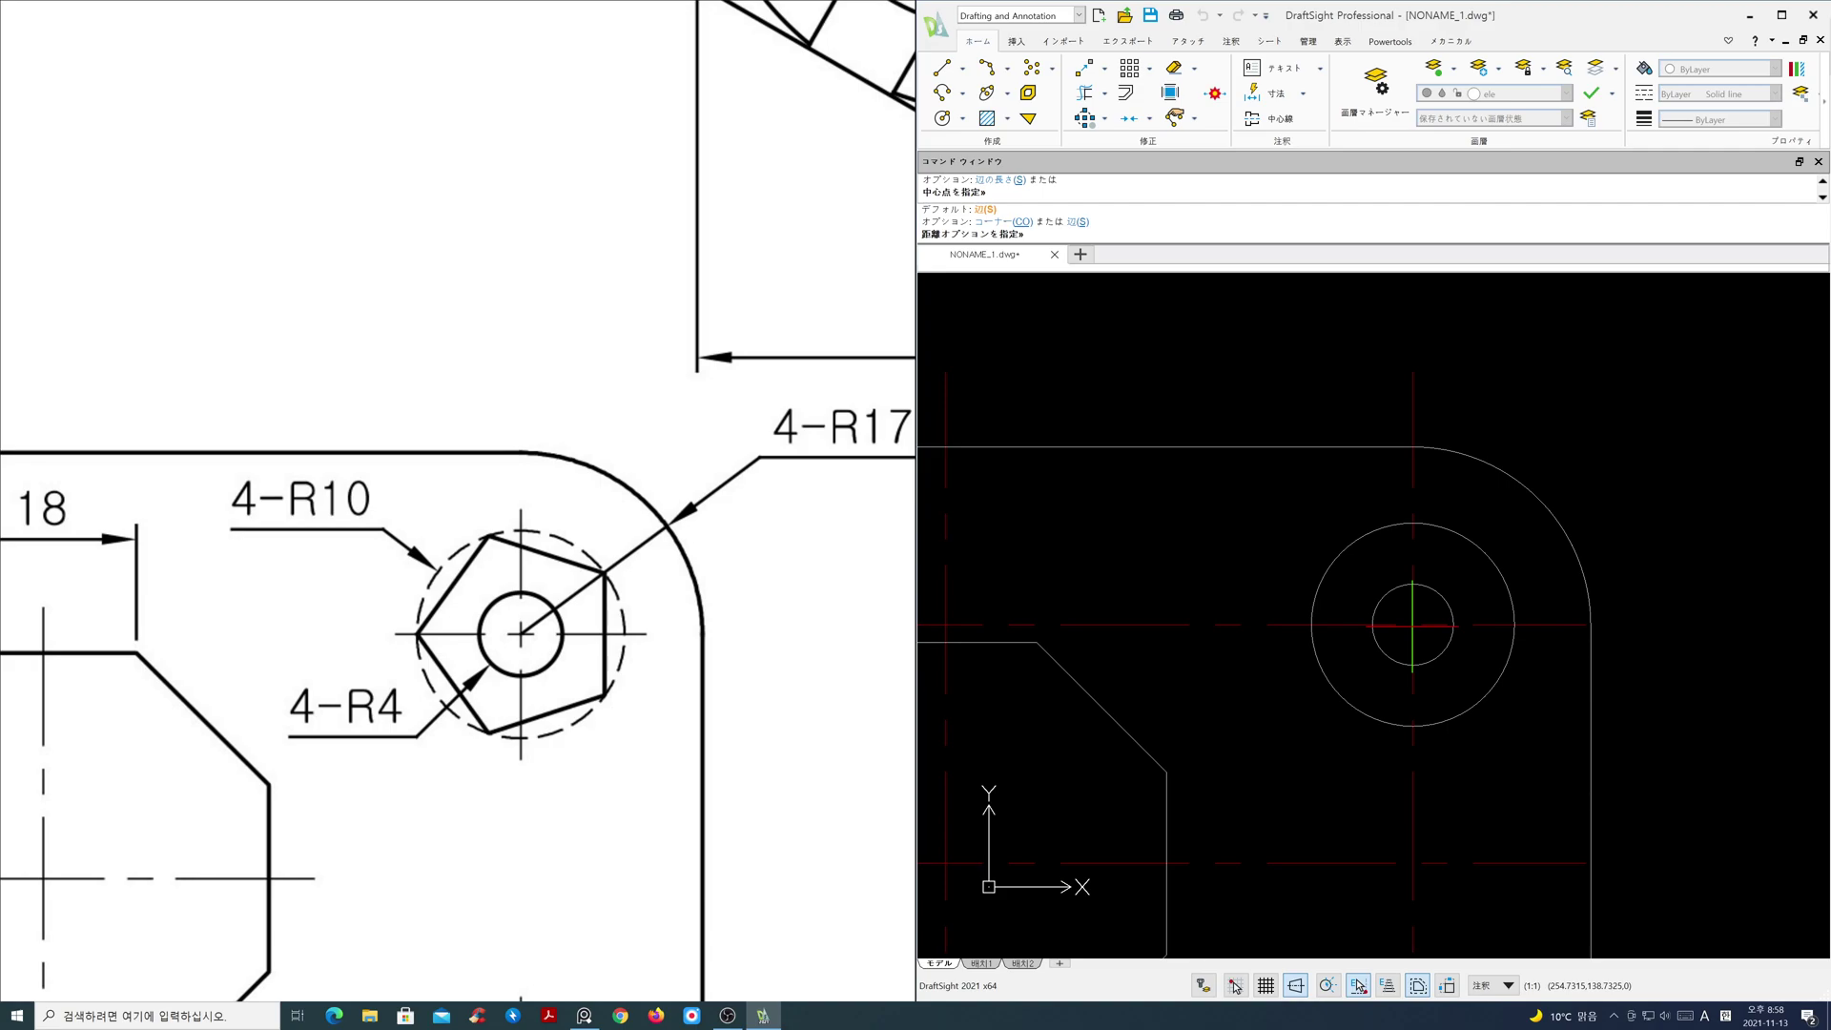
pyautogui.write('co')
pyautogui.press('Return')
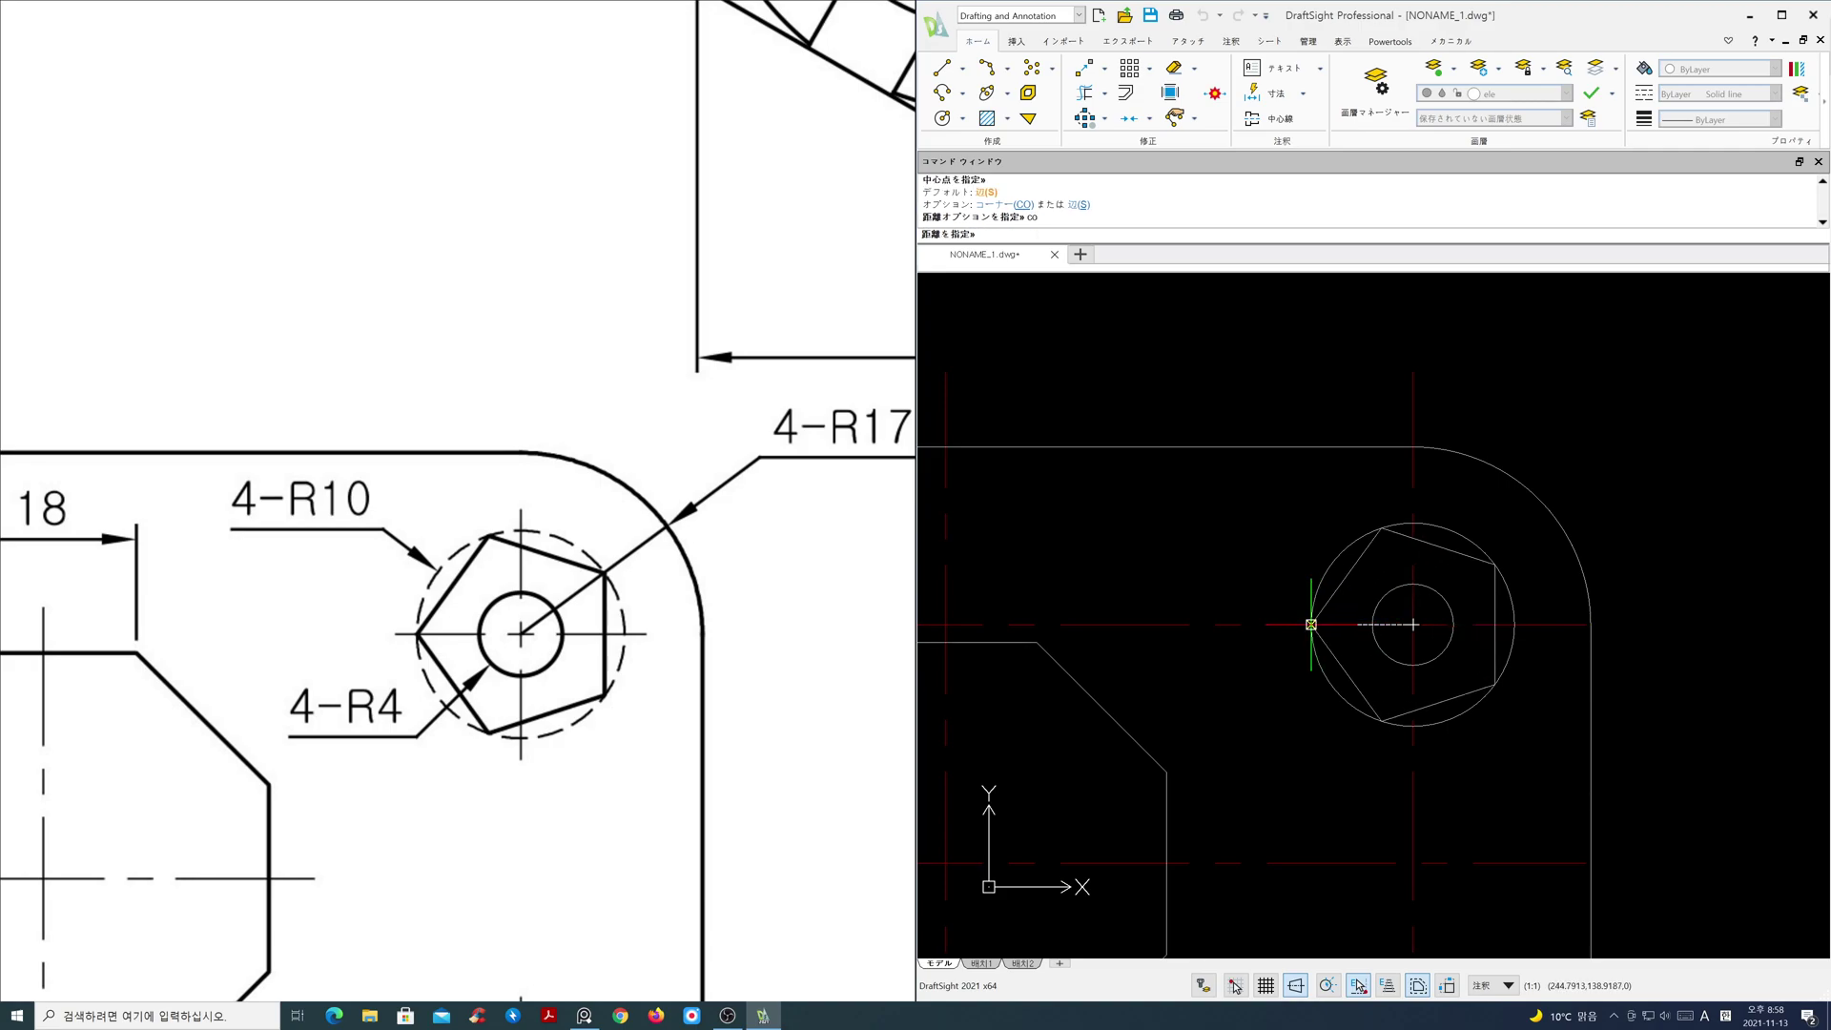
pyautogui.click(1311, 625)
# - Assign the R10 circle around the pentagon to the hid layer
pyautogui.click(1316, 580)
pyautogui.click(1349, 540)
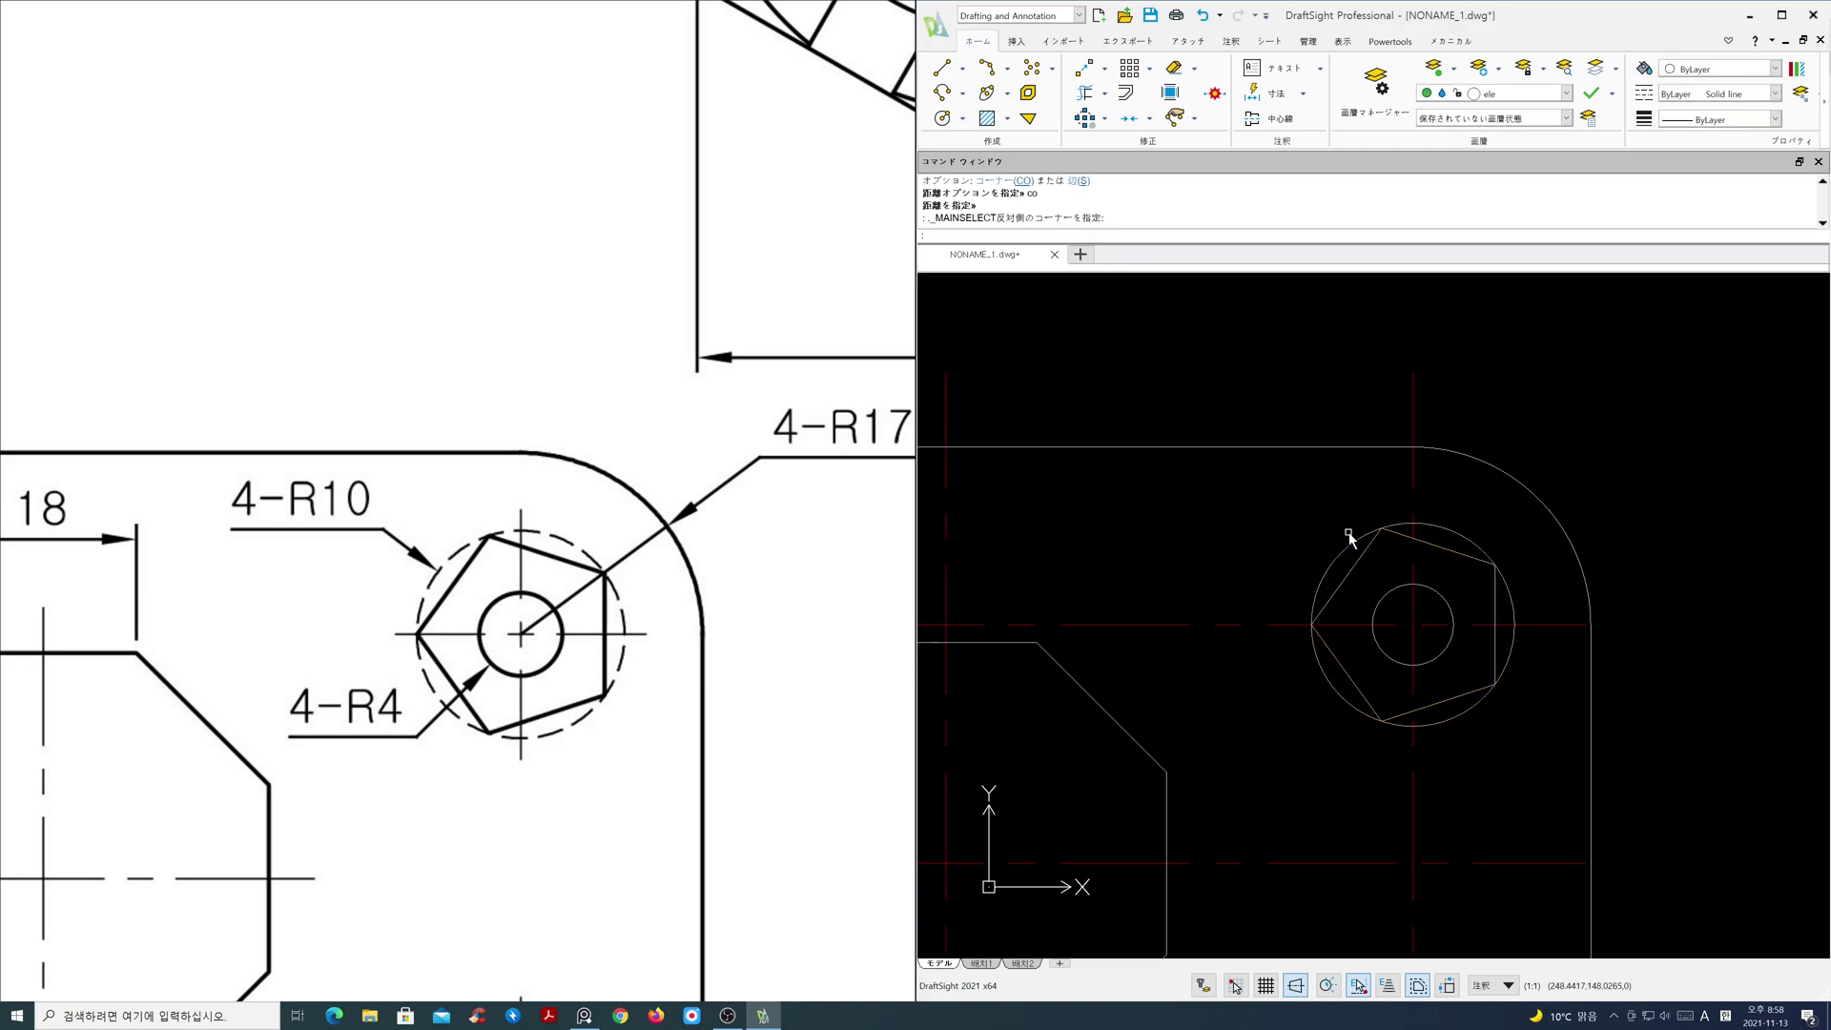
pyautogui.click(1516, 94)
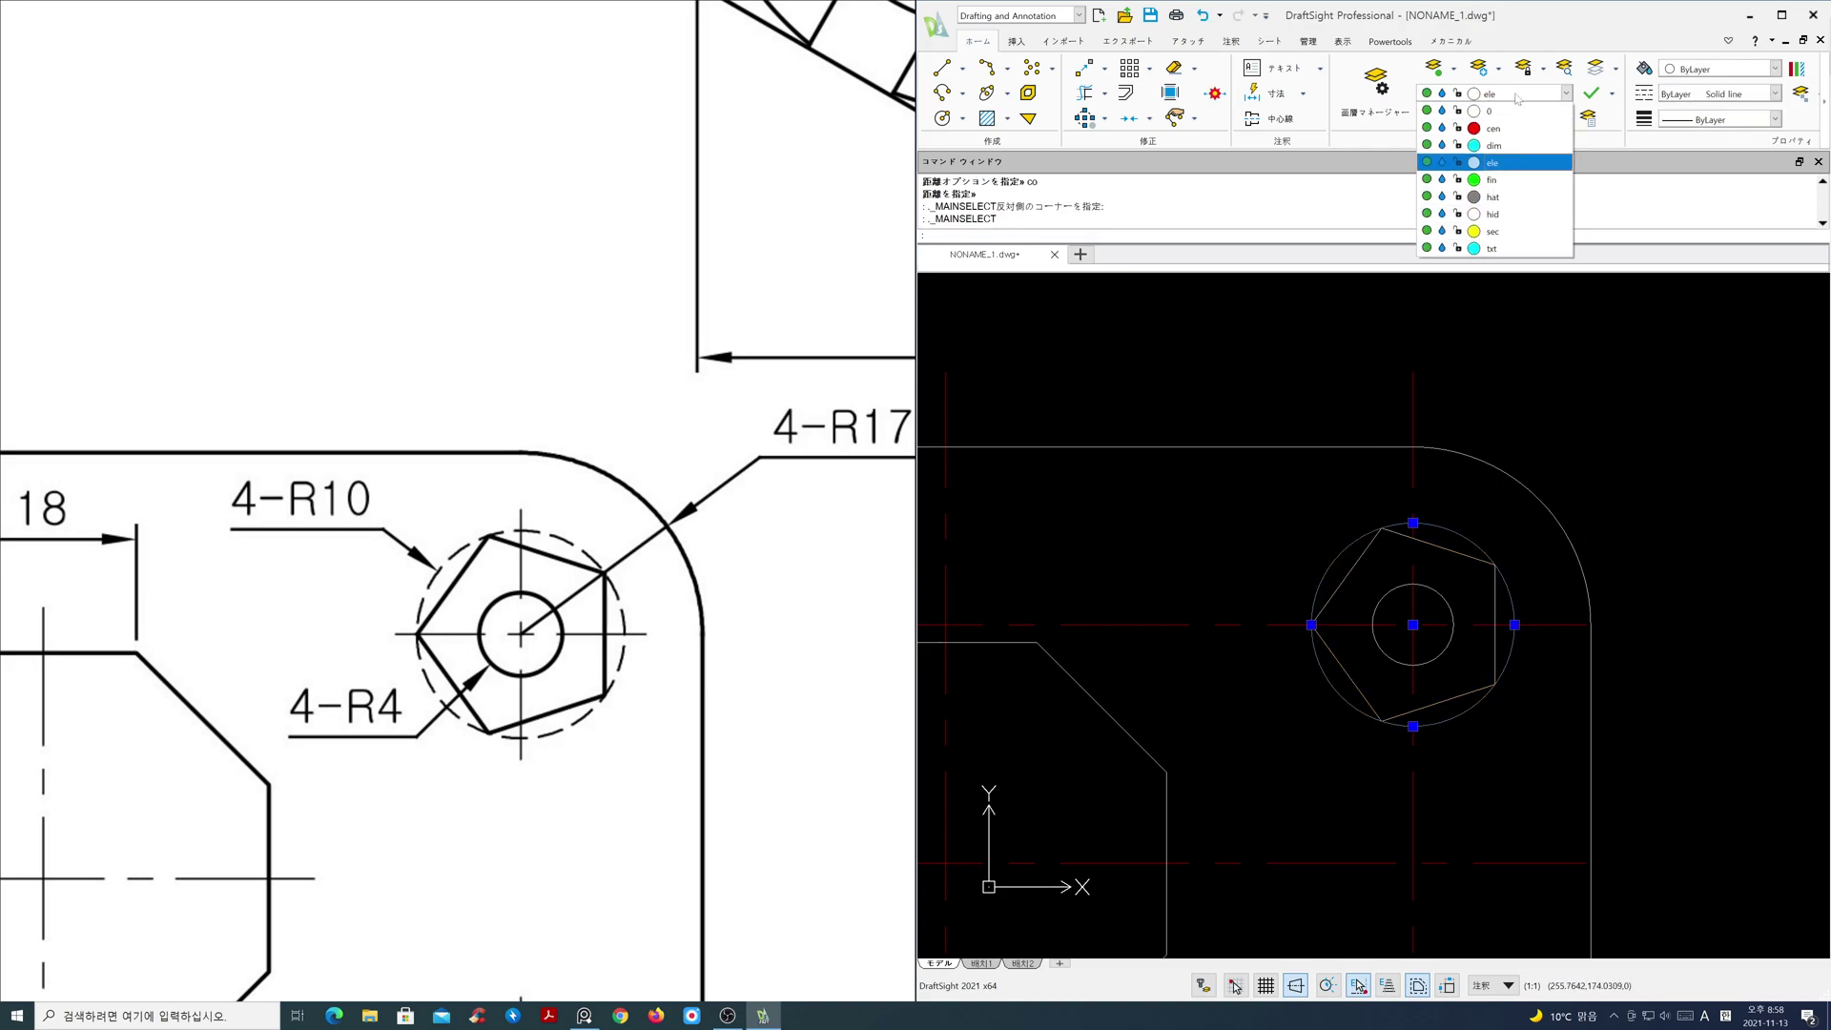
pyautogui.click(1515, 217)
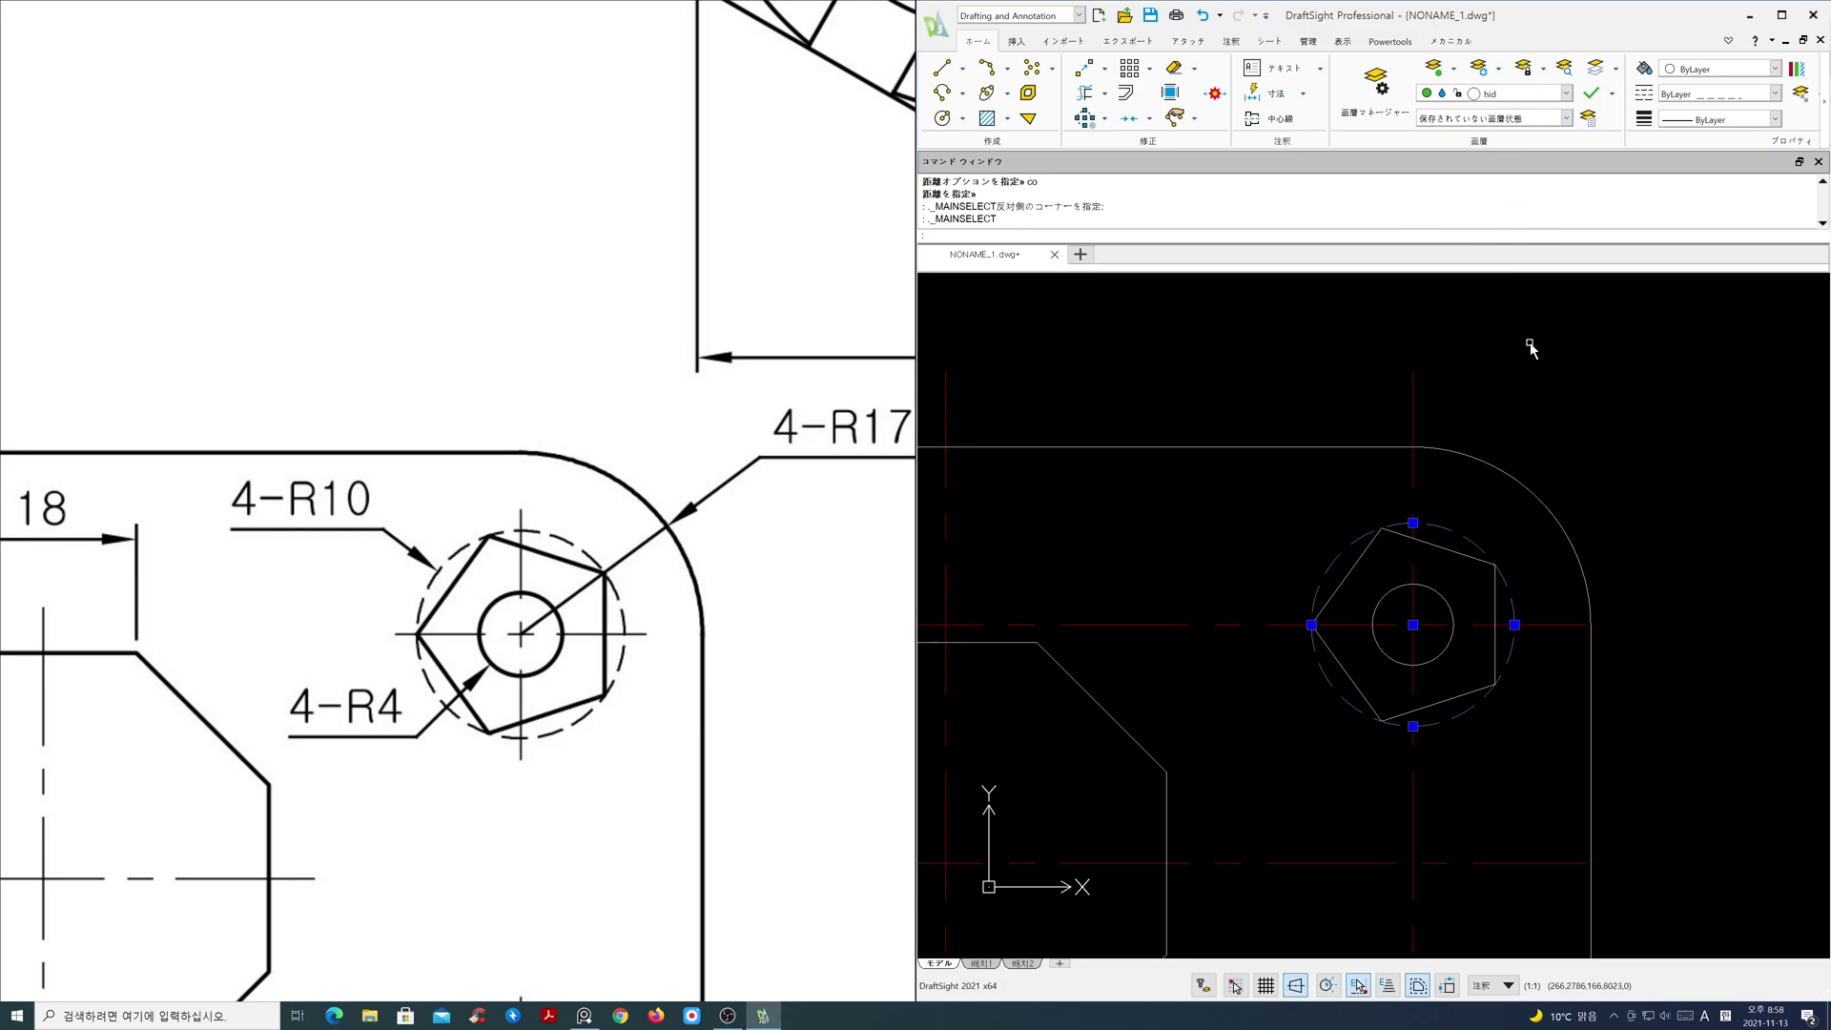
pyautogui.press('Escape')
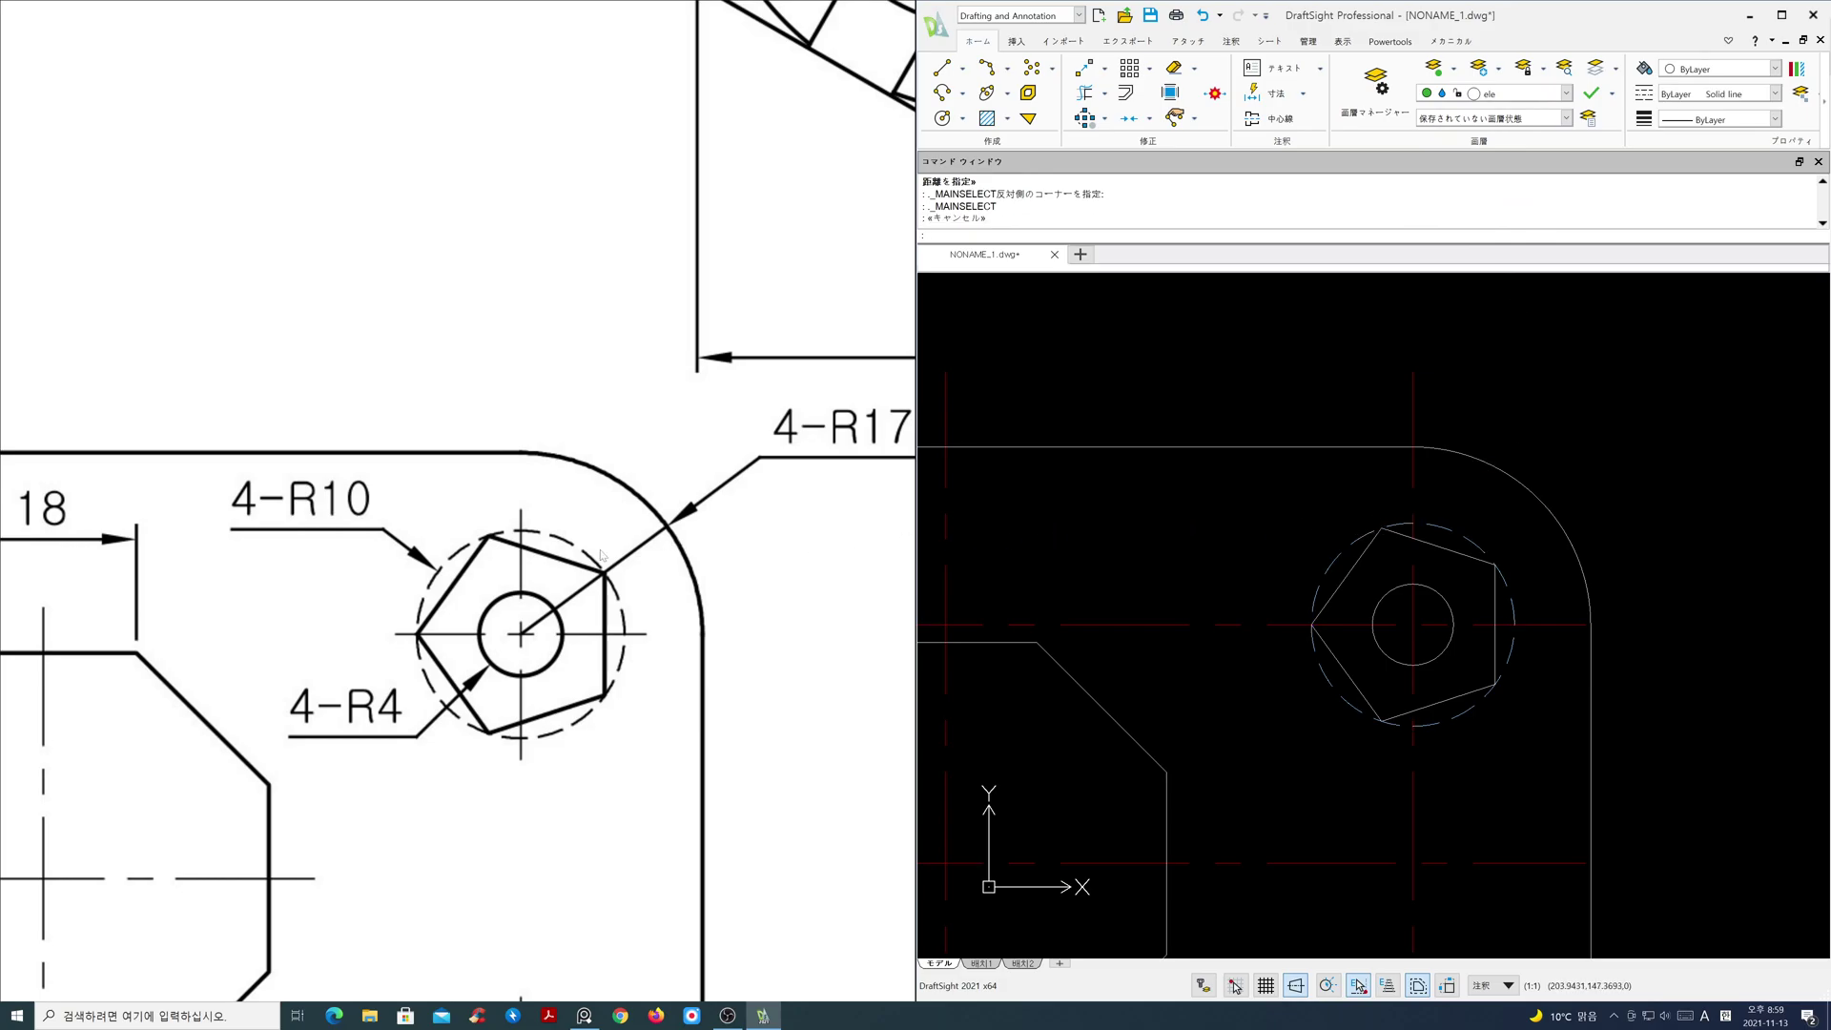
# - Bring the whole plate into view and compare it with the reference drawing
pyautogui.scroll(-5, 603, 554)
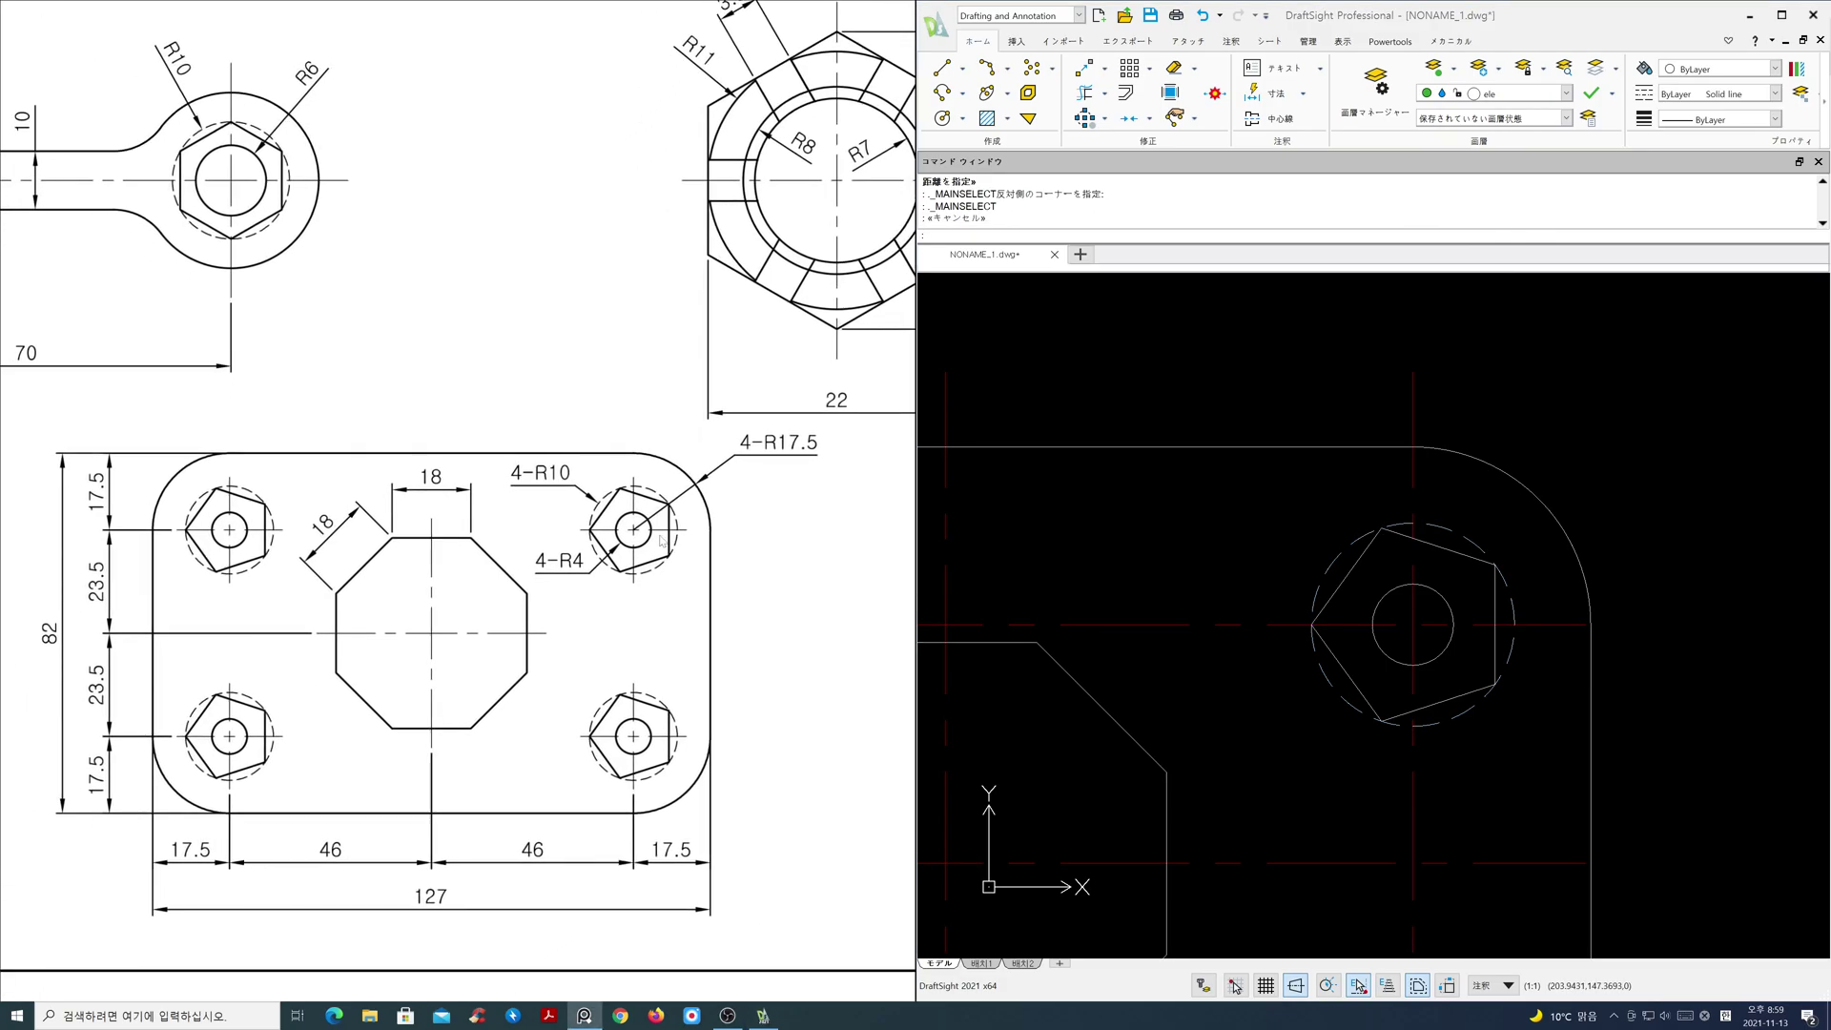
pyautogui.scroll(-5, 1078, 611)
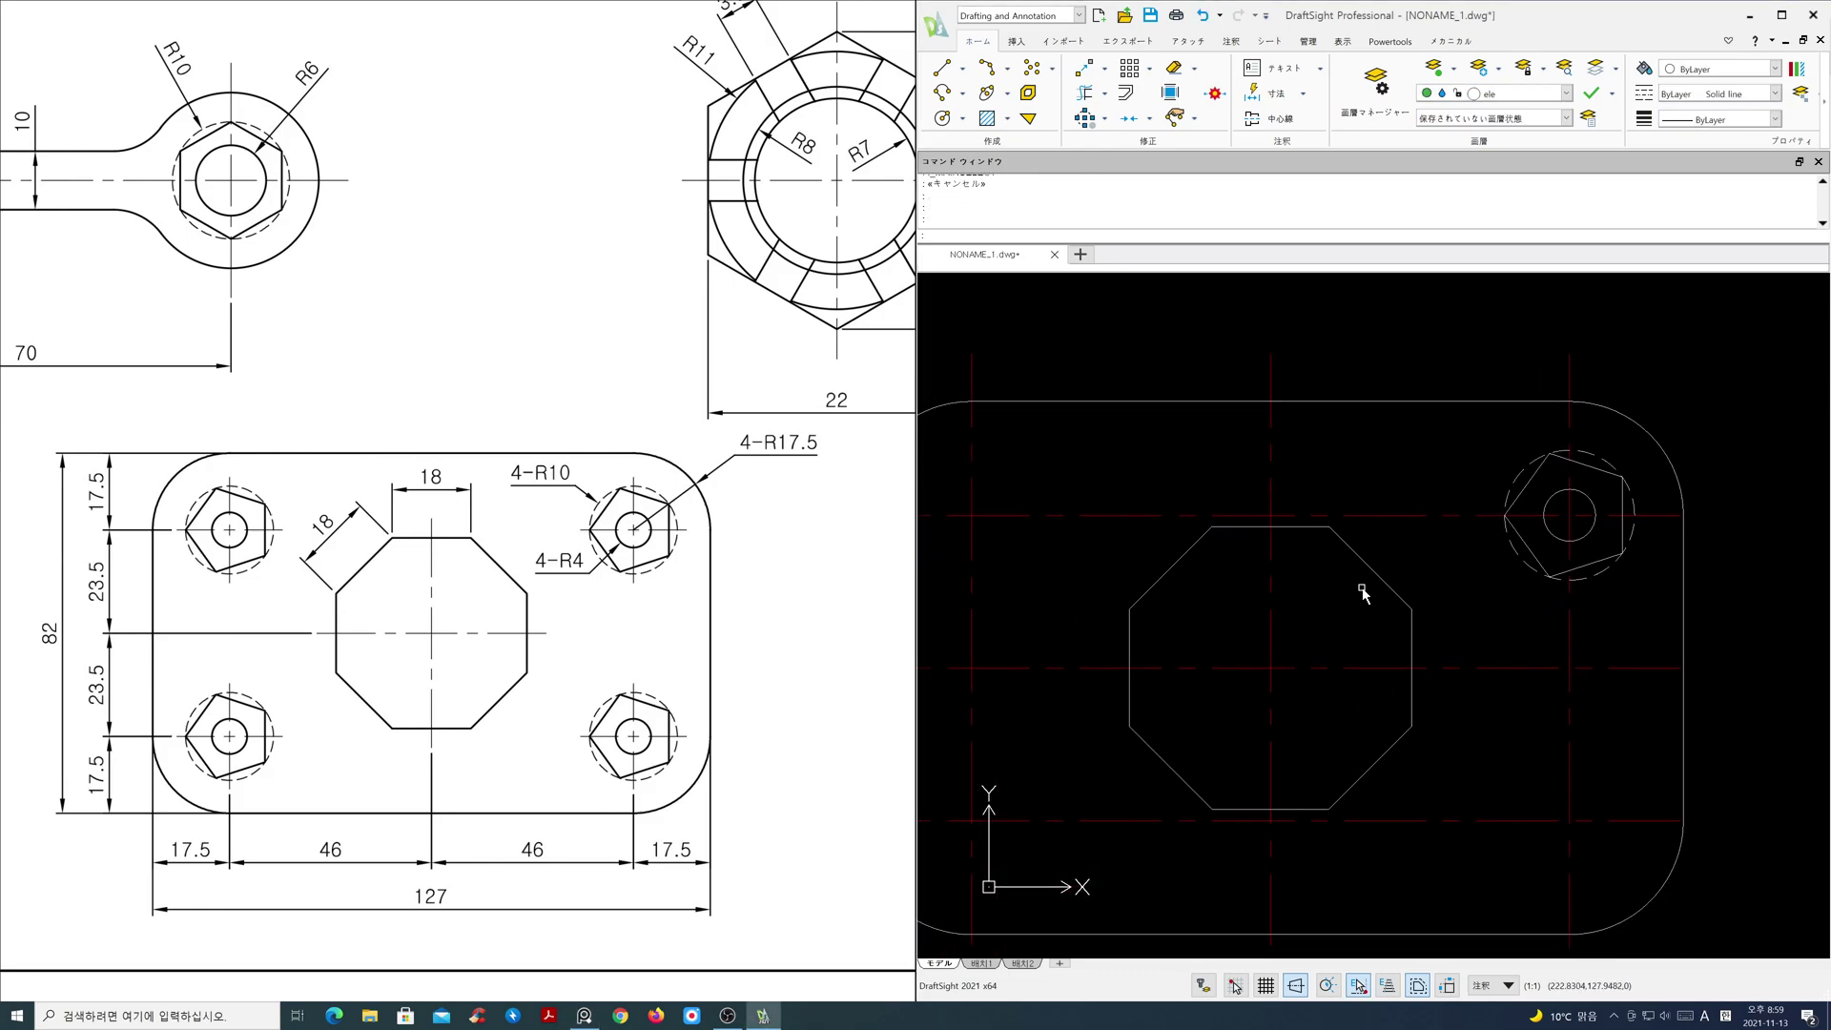
pyautogui.moveTo(1363, 598); pyautogui.dragTo(1414, 590, button='middle')
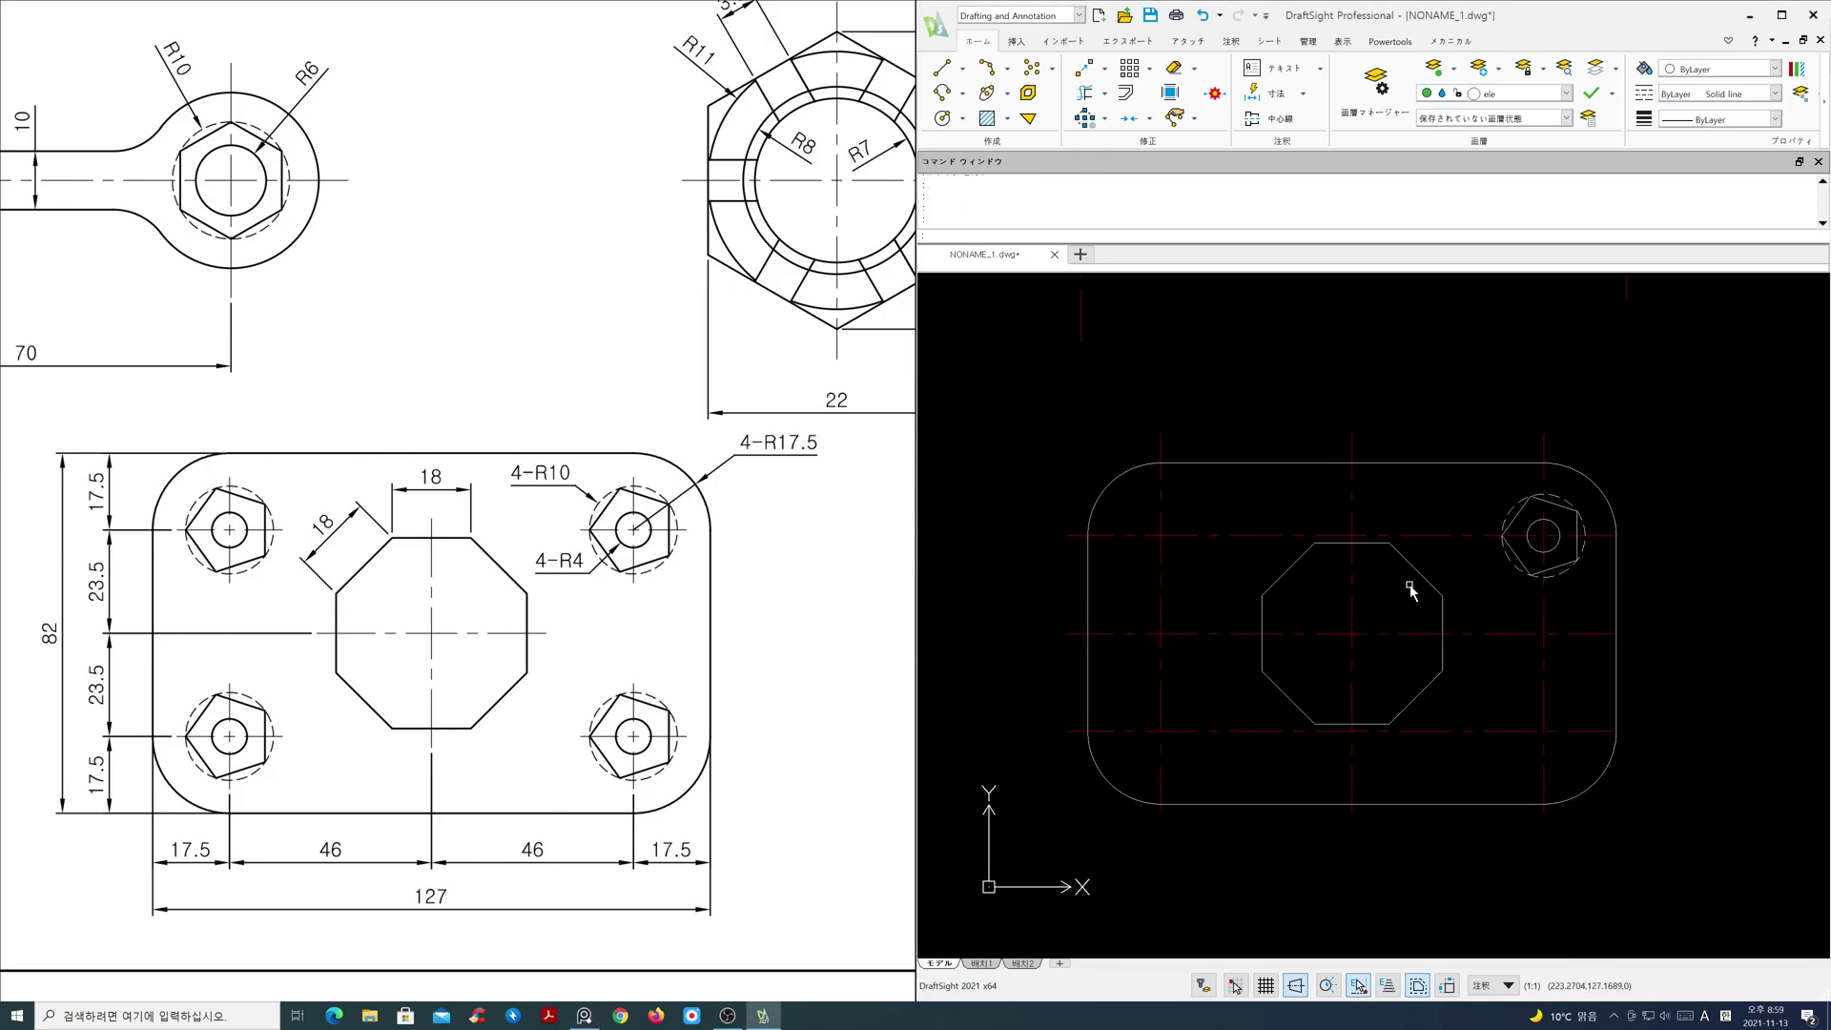
pyautogui.scroll(2, 1398, 588)
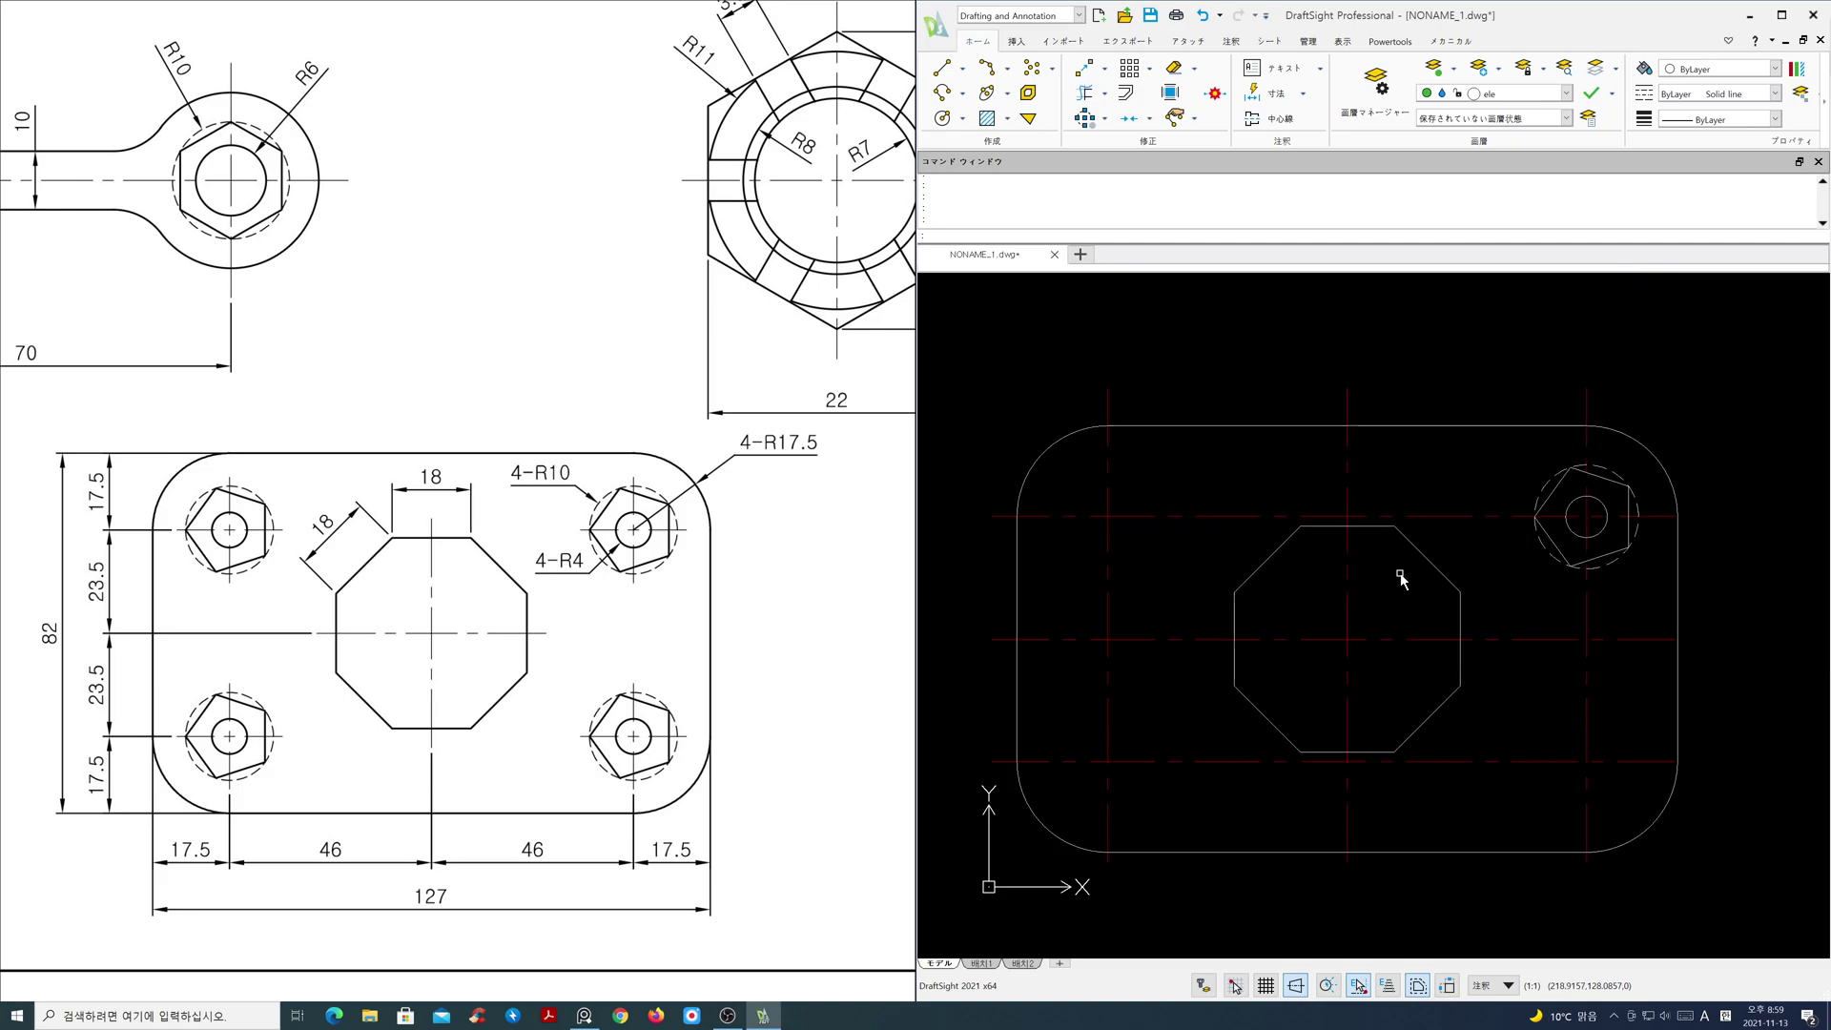
pyautogui.moveTo(1402, 582); pyautogui.dragTo(1422, 585, button='middle')
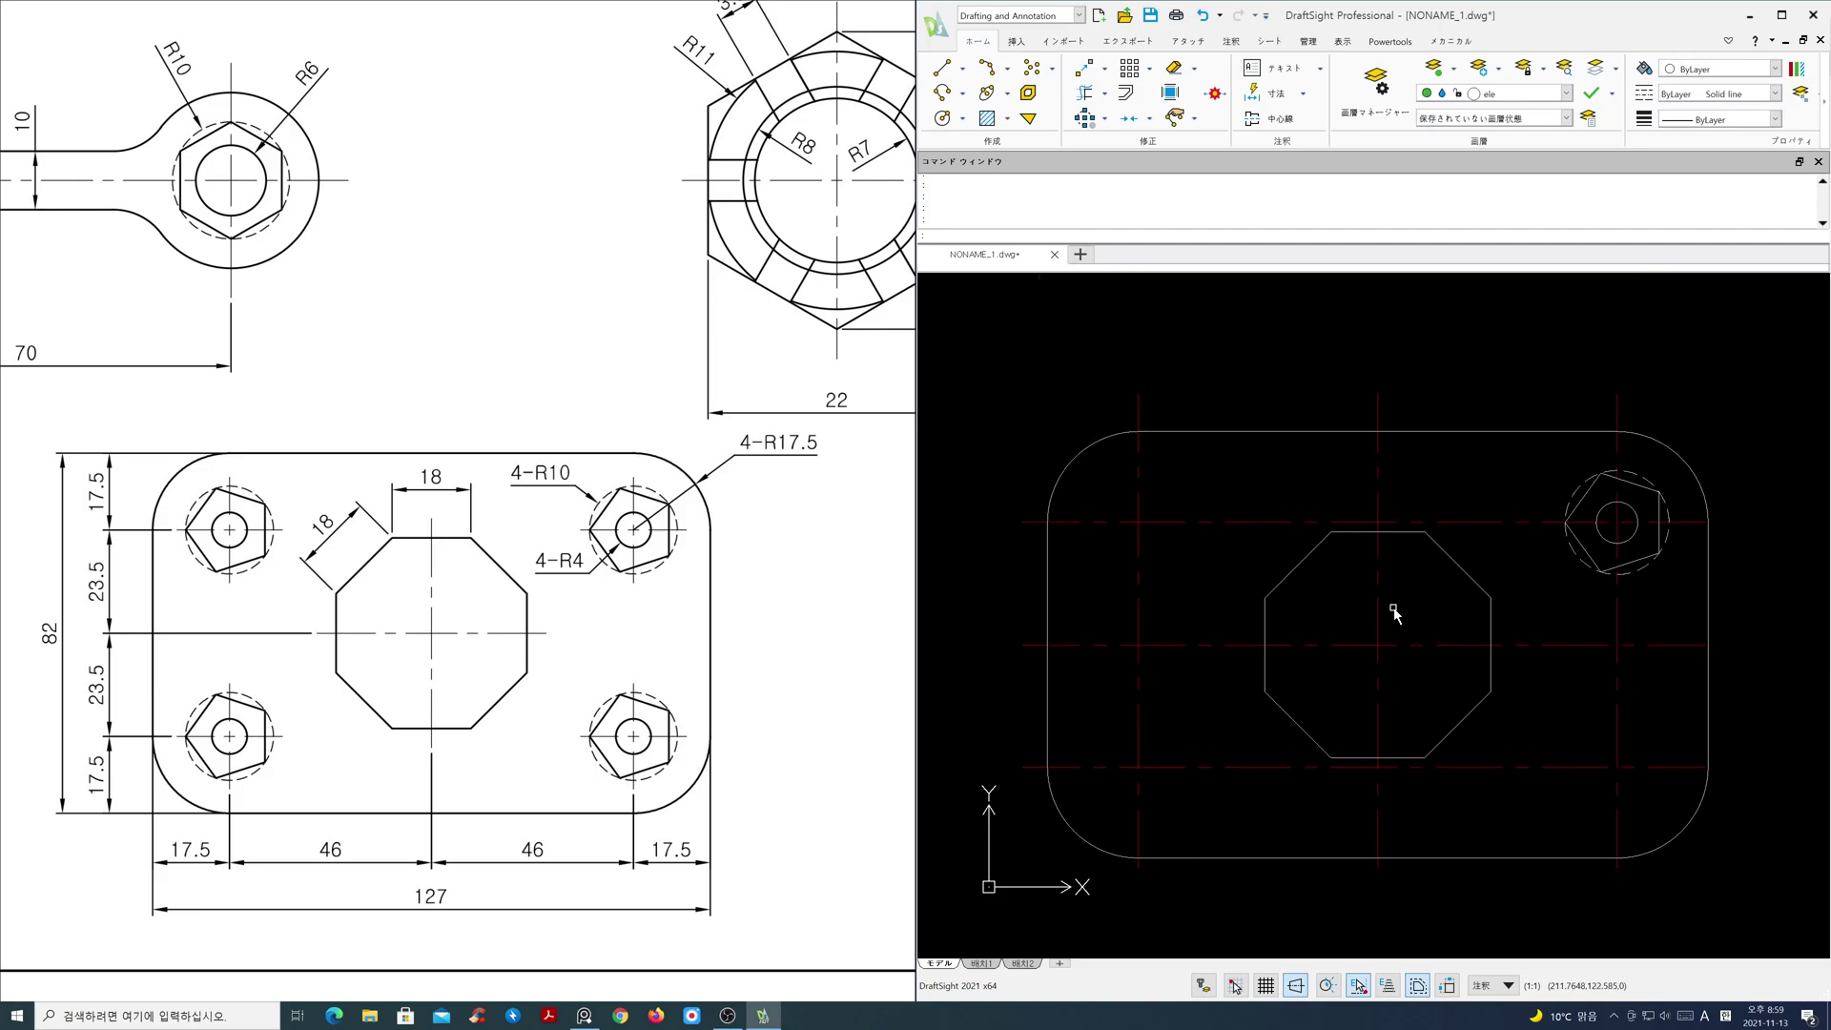
pyautogui.write('z')
pyautogui.press('Return')
pyautogui.press('Return')
pyautogui.moveTo(1399, 607)
pyautogui.mouseDown()
pyautogui.moveTo(1414, 695)
pyautogui.moveTo(1443, 639)
pyautogui.mouseUp()
pyautogui.rightClick(1442, 639)
pyautogui.click(1555, 650)
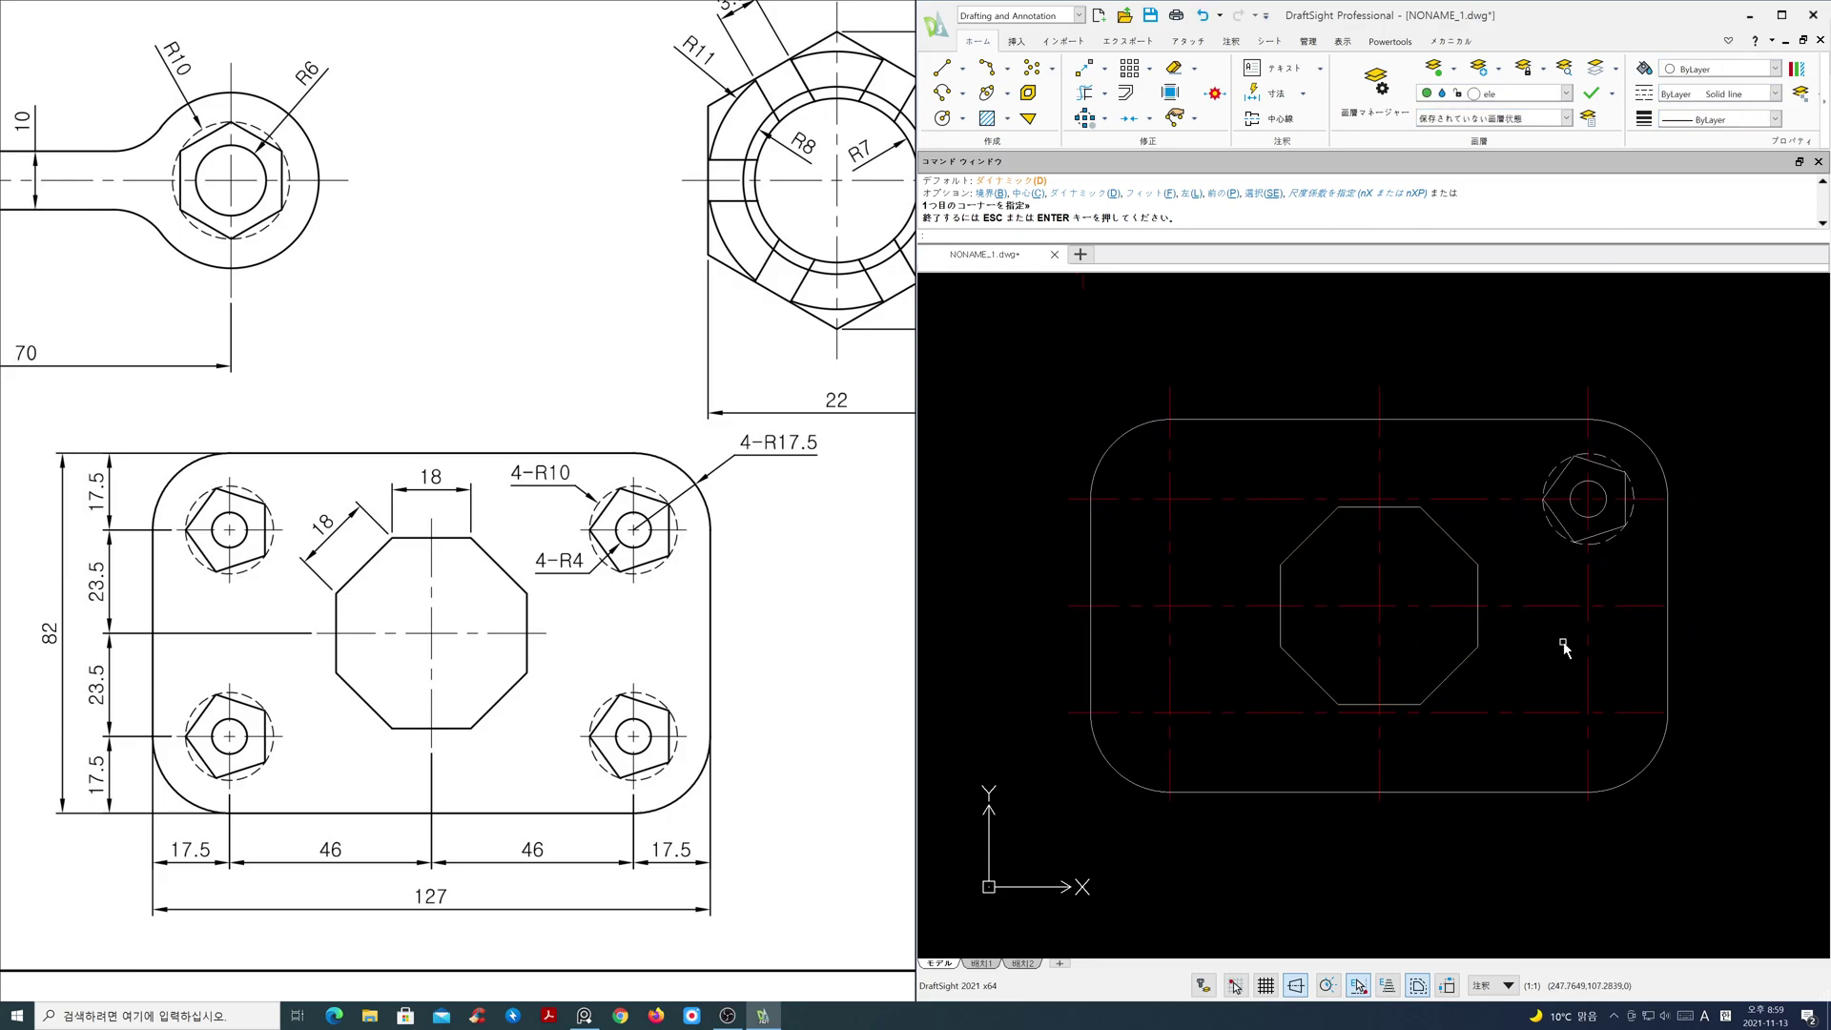
# - Copy the pentagon and its two circles from their centre to the other three corner centreline intersections
pyautogui.write('co')
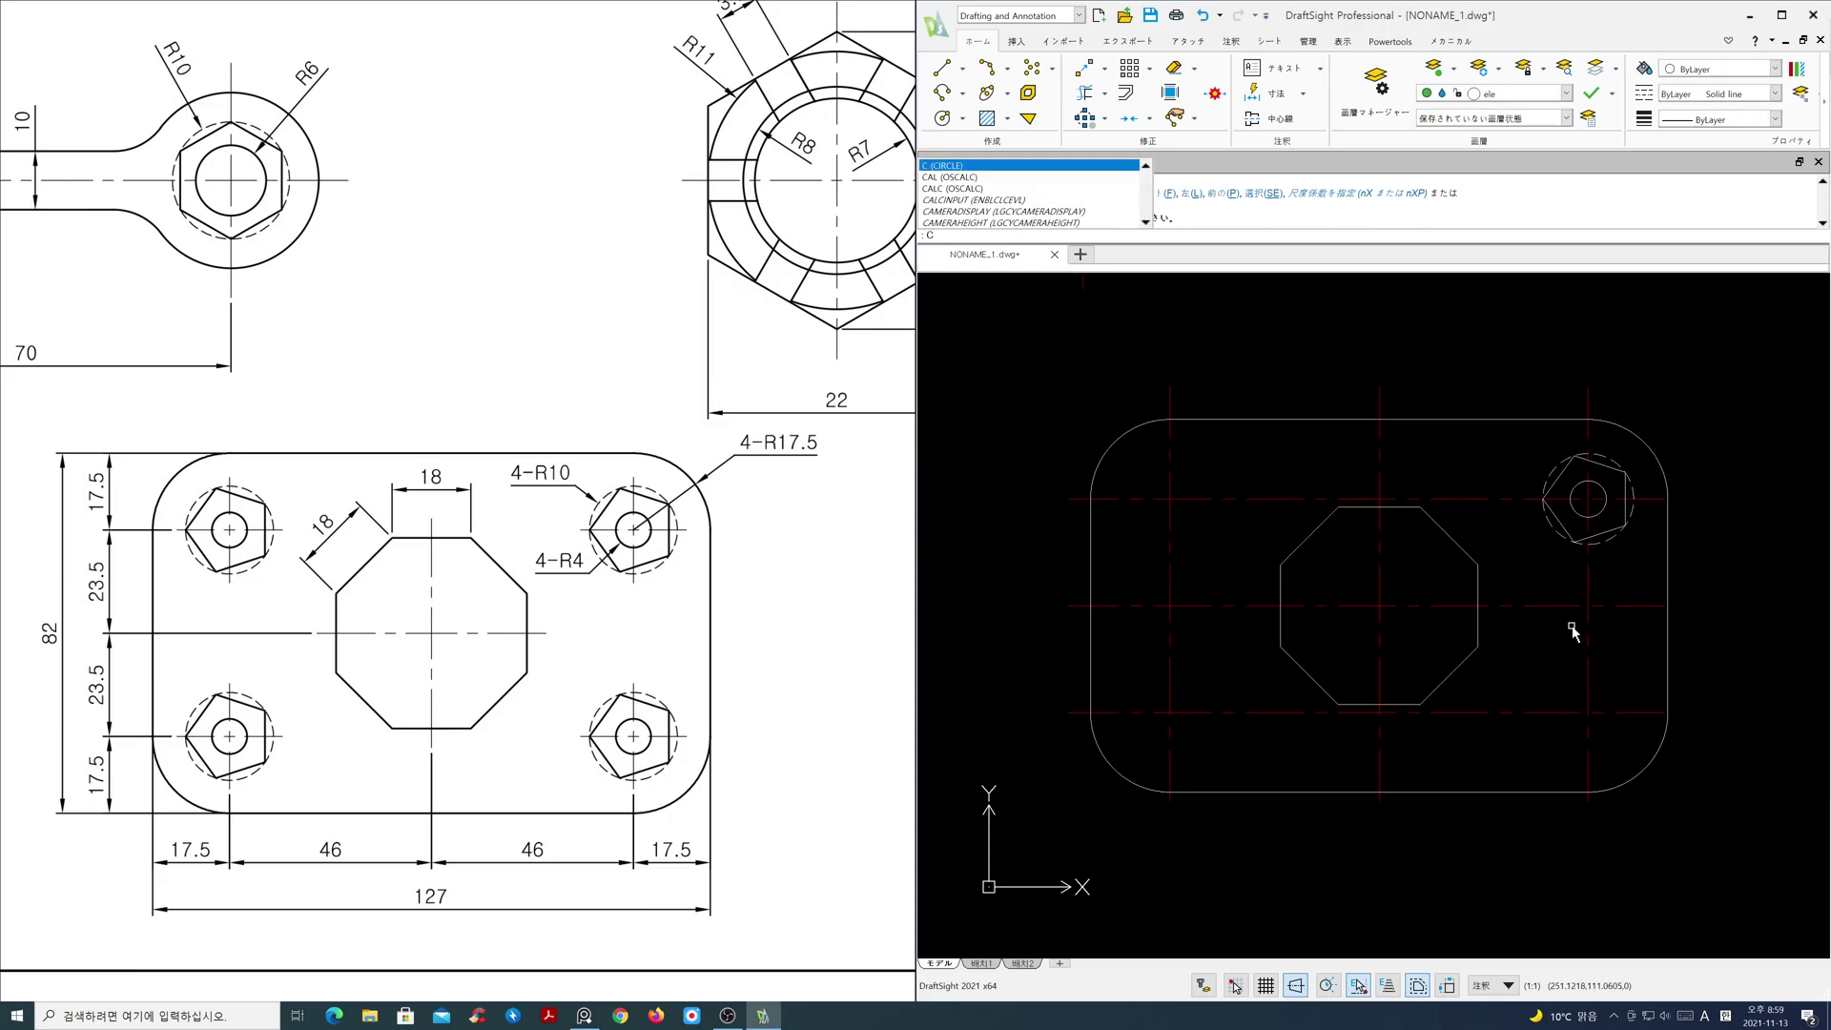
pyautogui.press('Return')
pyautogui.click(1653, 575)
pyautogui.press('Return')
pyautogui.click(1587, 497)
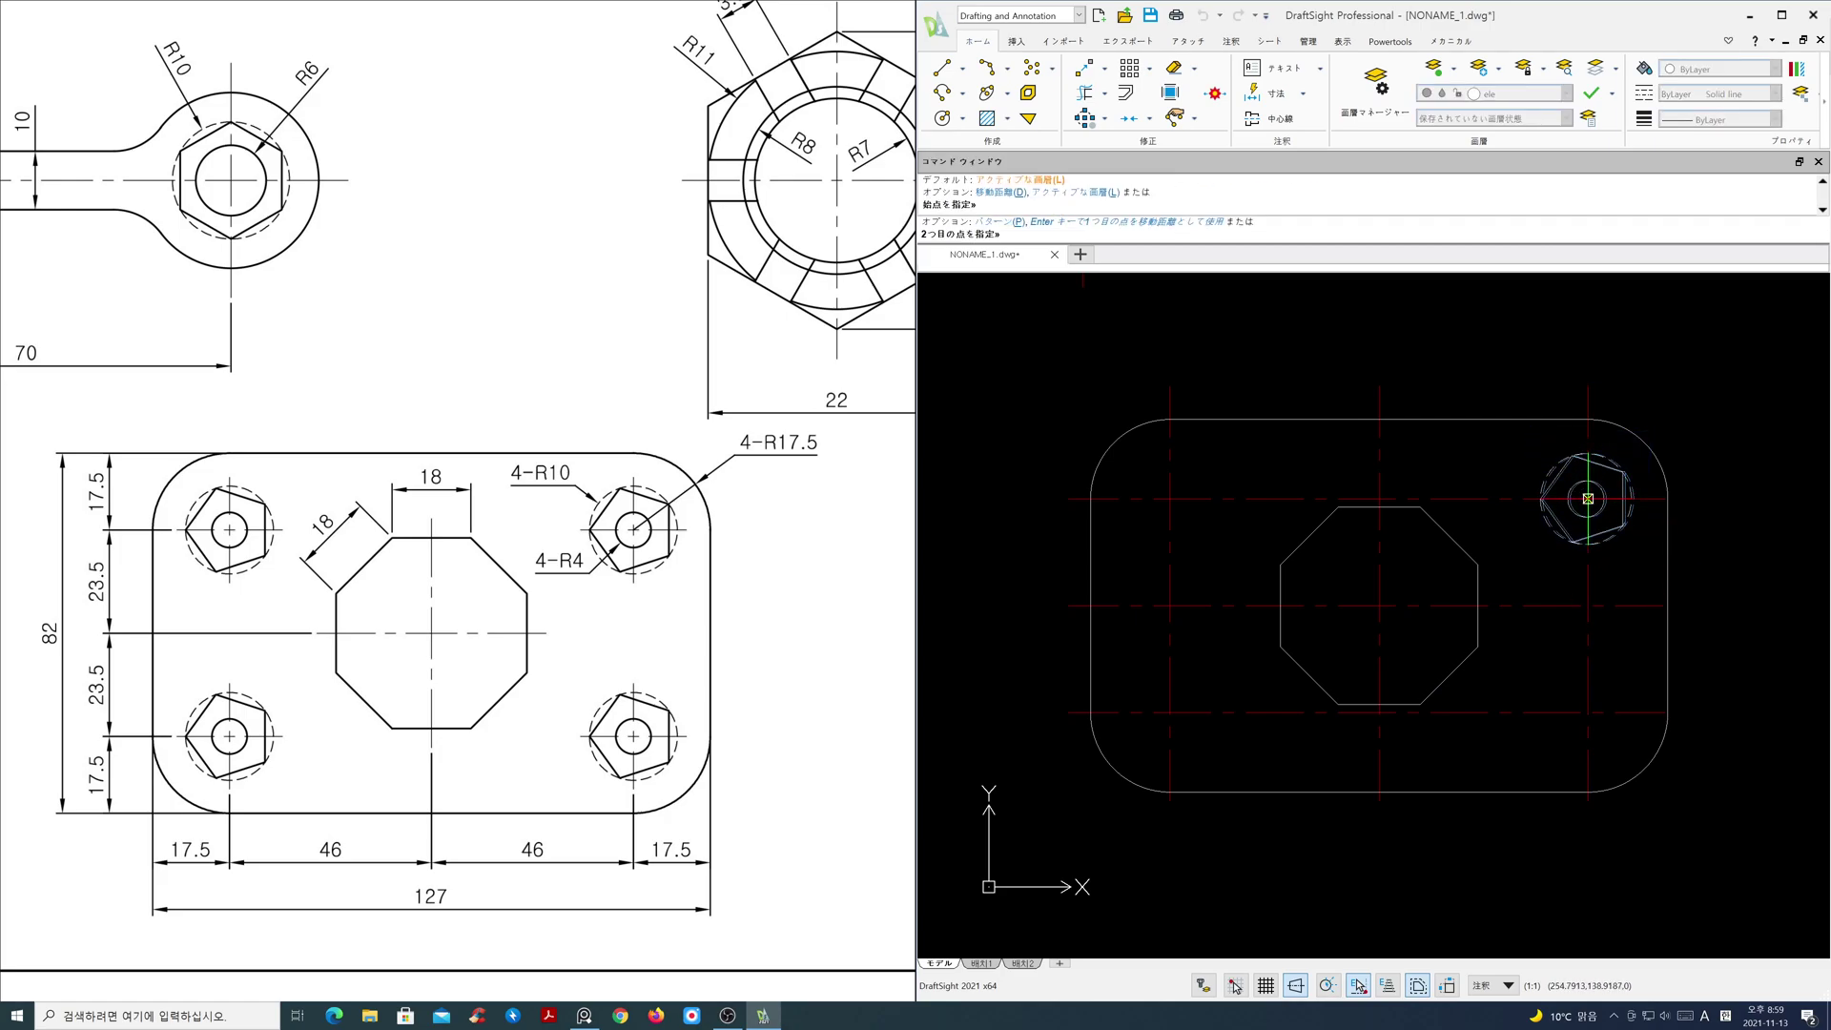
pyautogui.click(1170, 497)
pyautogui.click(1171, 712)
pyautogui.click(1587, 712)
pyautogui.press('Return')
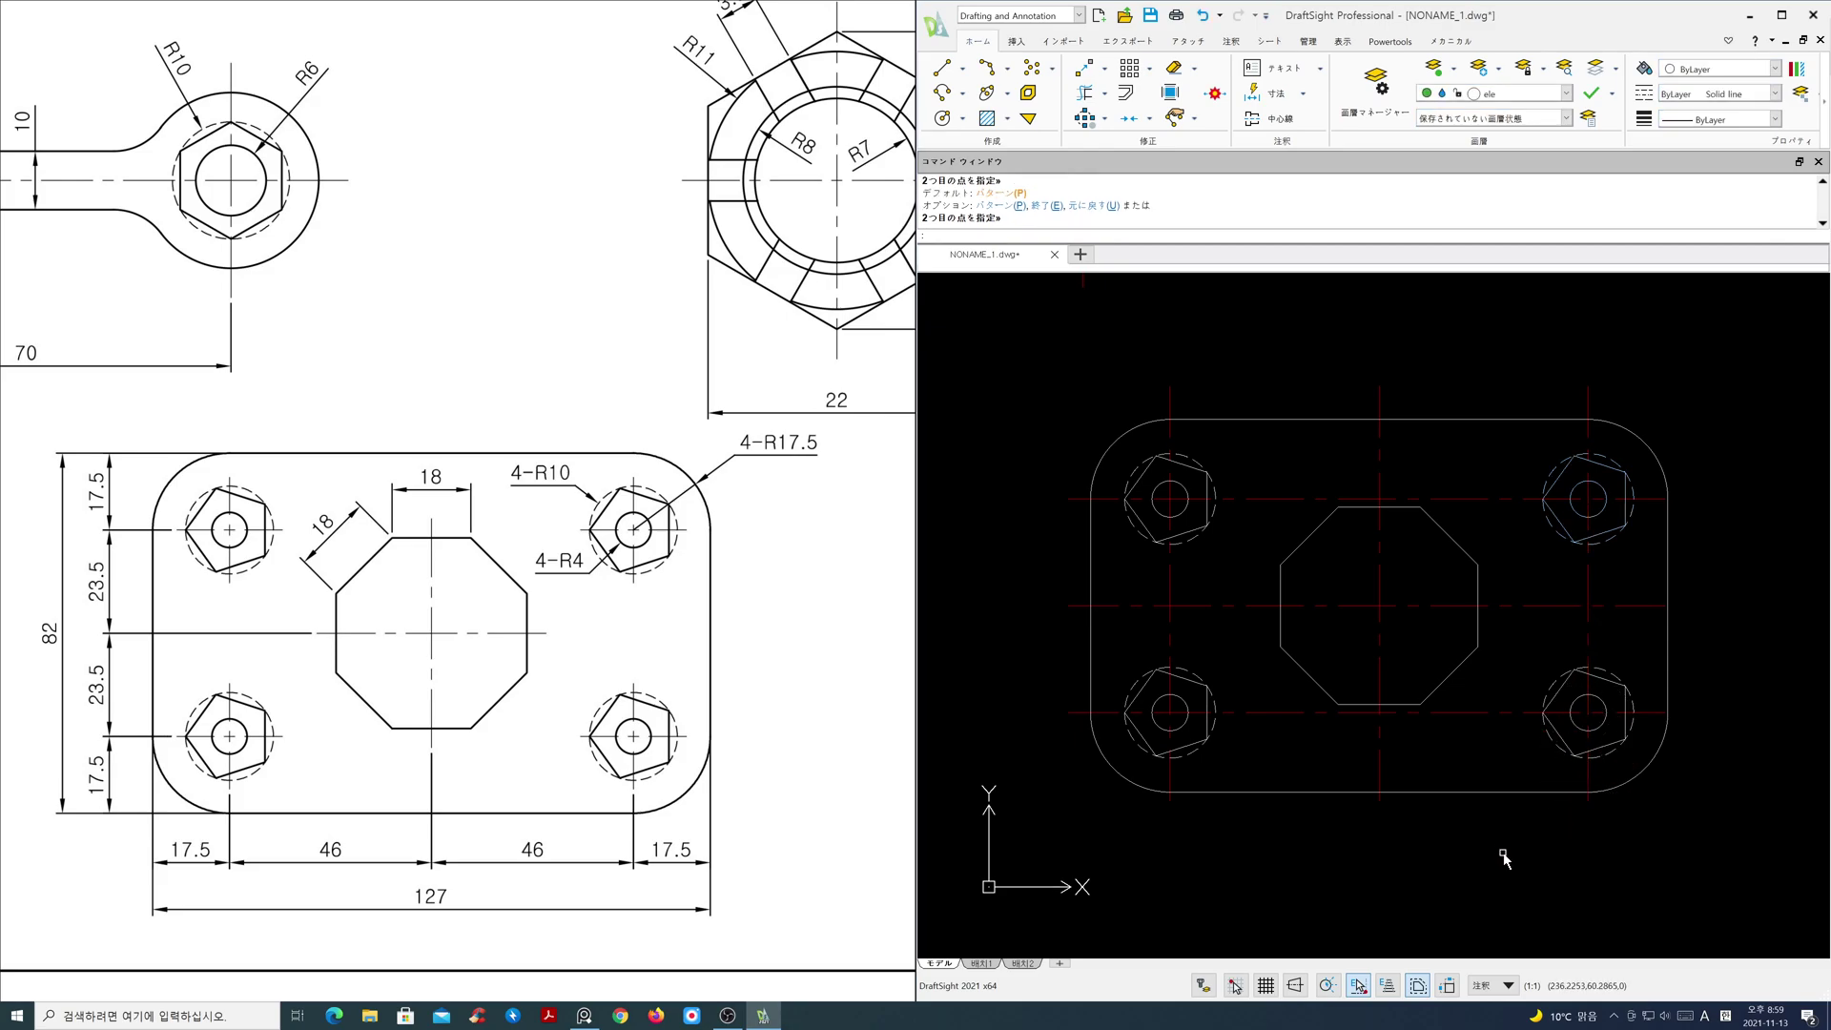
# - Lock the ele layer and, with ortho on, stretch the middle vertical centreline's upper end down to just above the octagon
pyautogui.click(1567, 93)
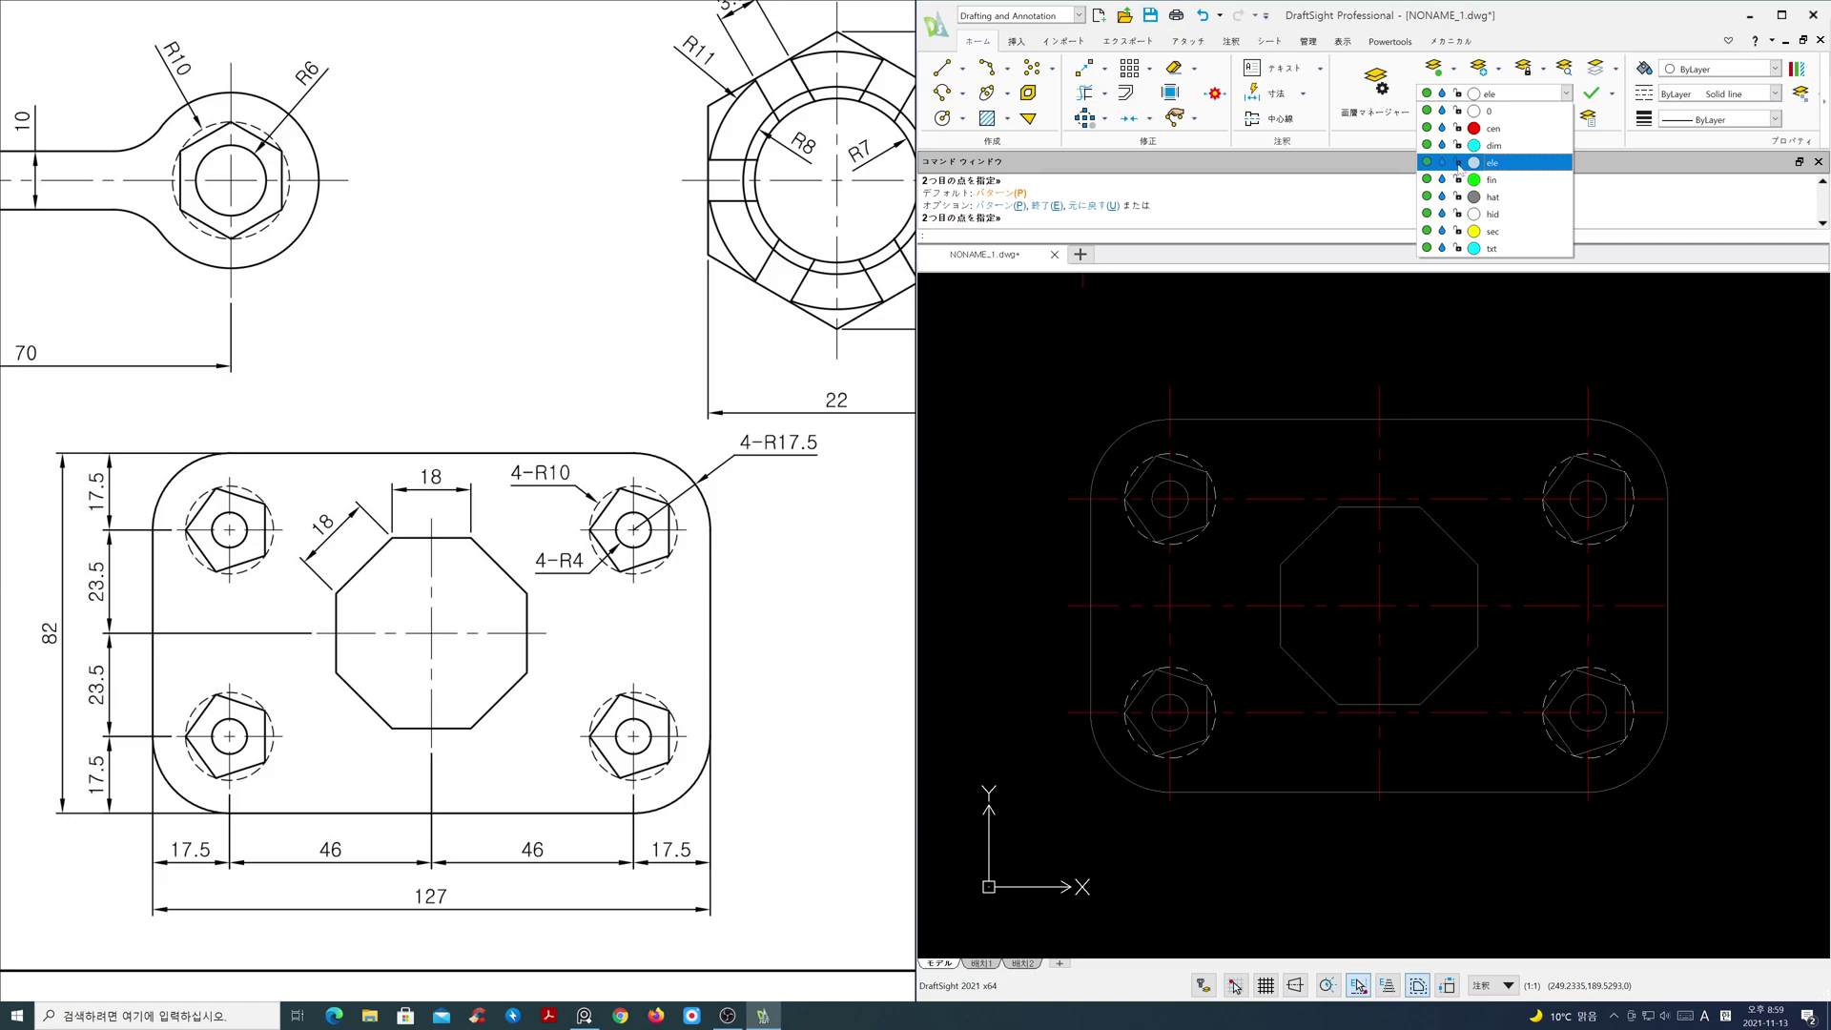
pyautogui.click(1442, 337)
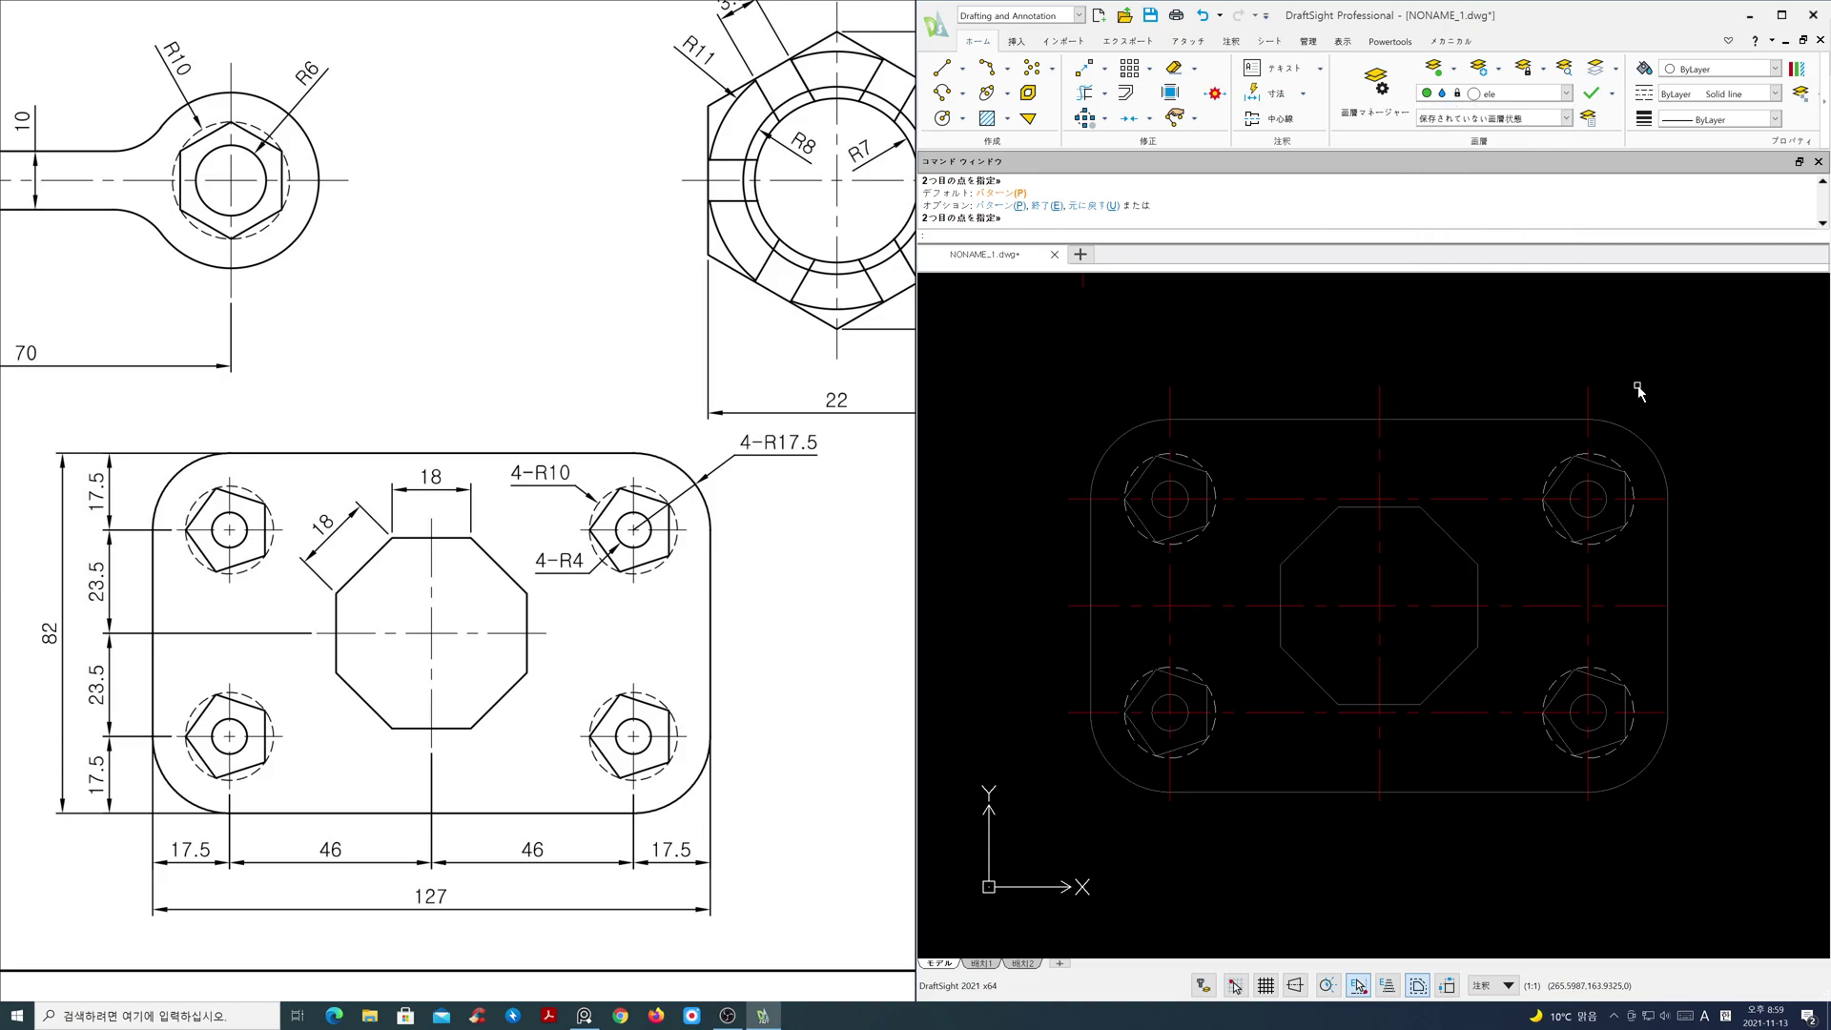
pyautogui.write('s')
pyautogui.press('Return')
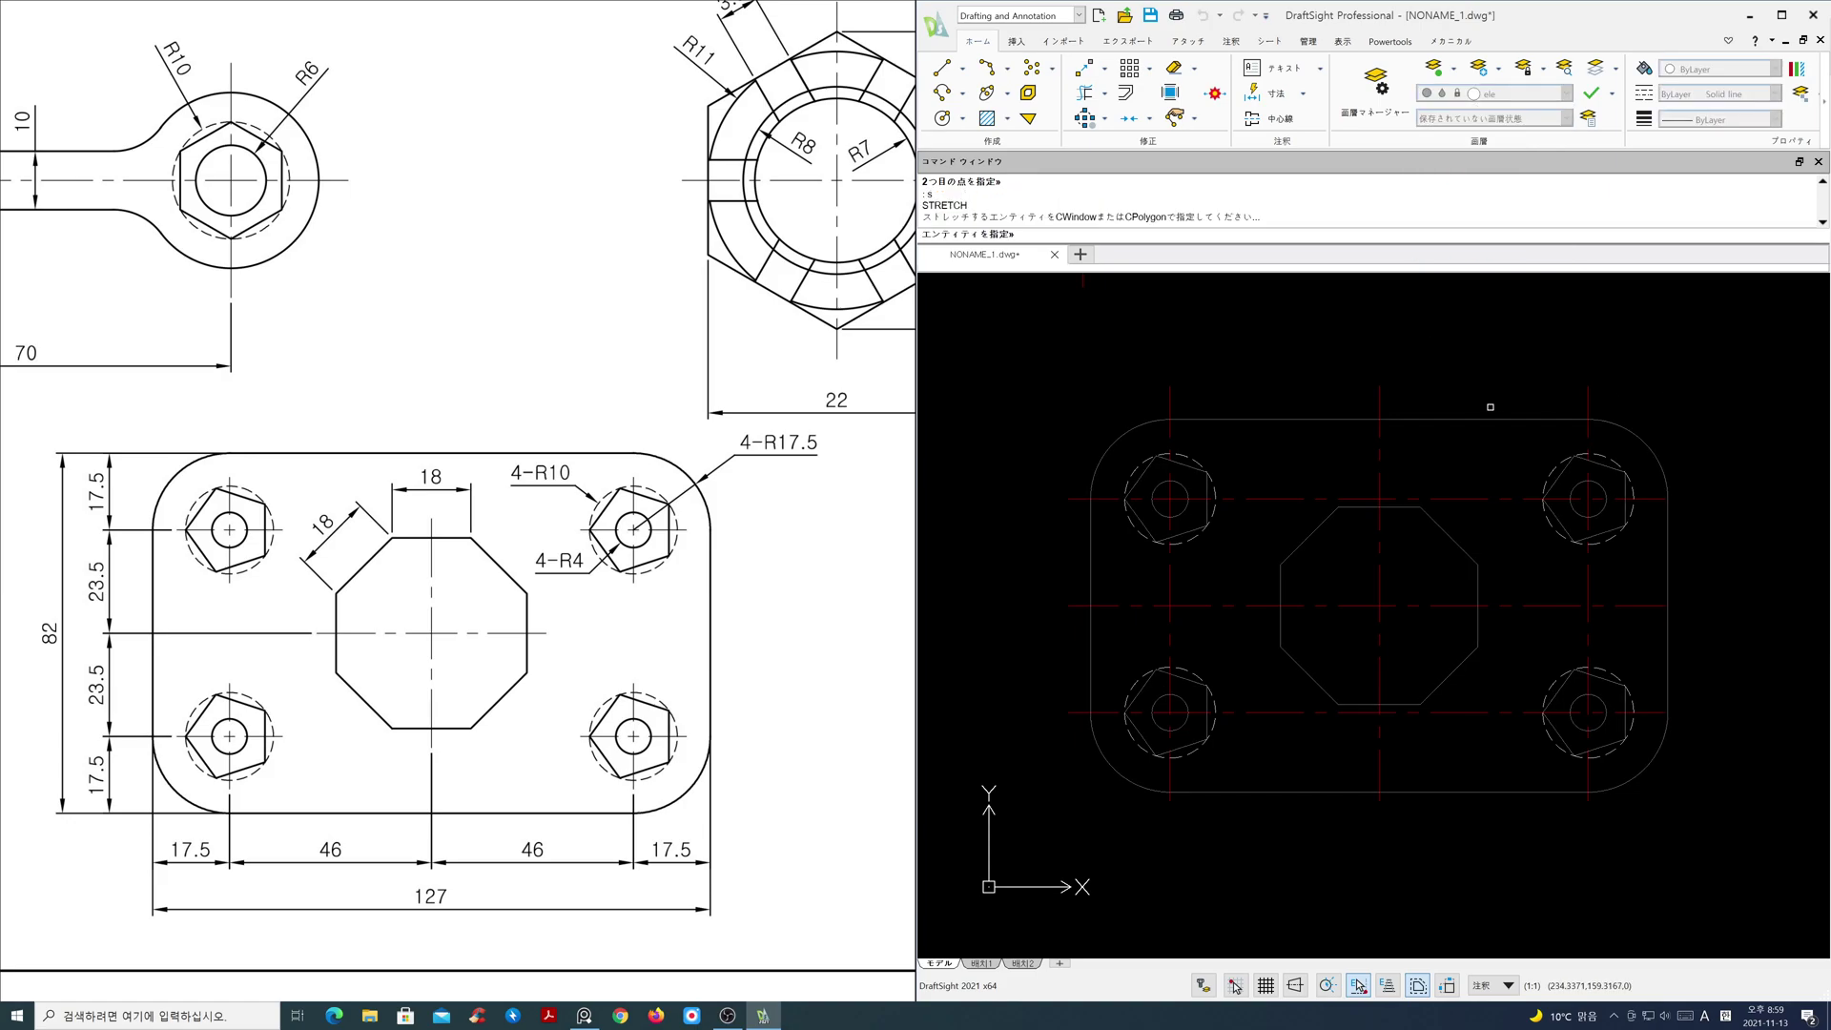
pyautogui.click(1454, 411)
pyautogui.click(1339, 377)
pyautogui.press('Return')
pyautogui.click(1380, 476)
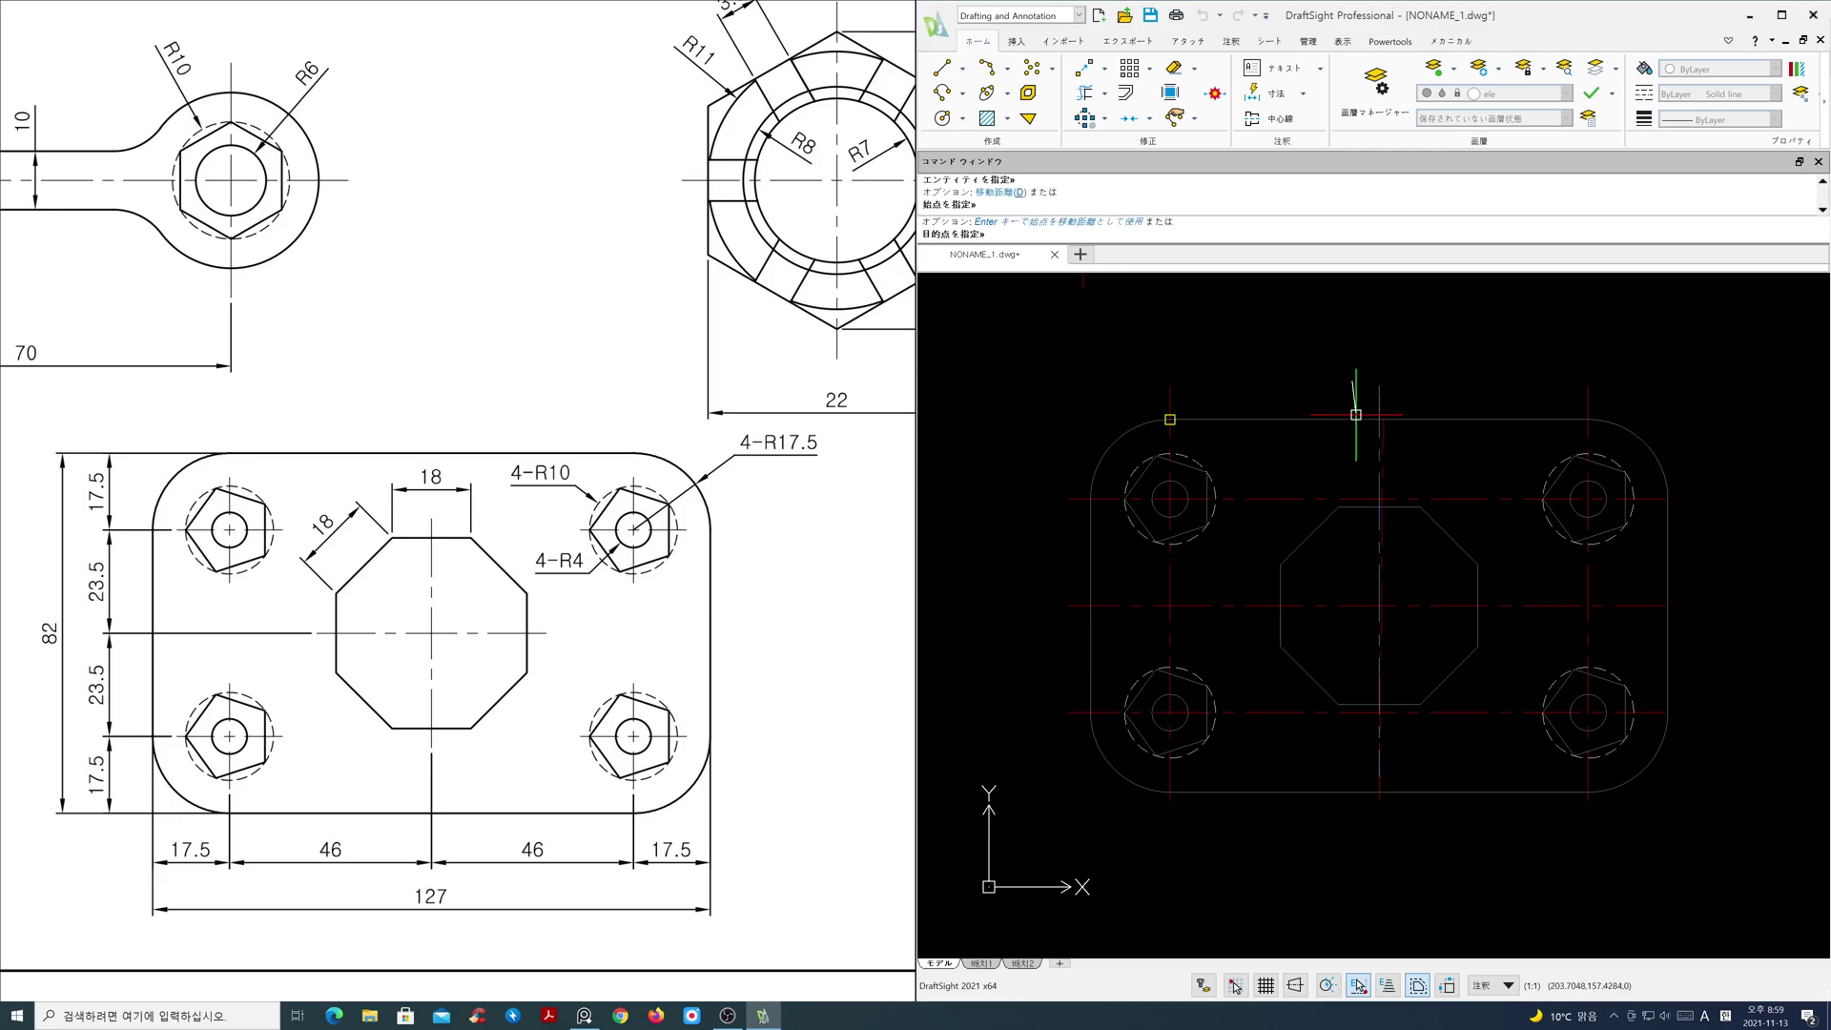
pyautogui.press('F8')
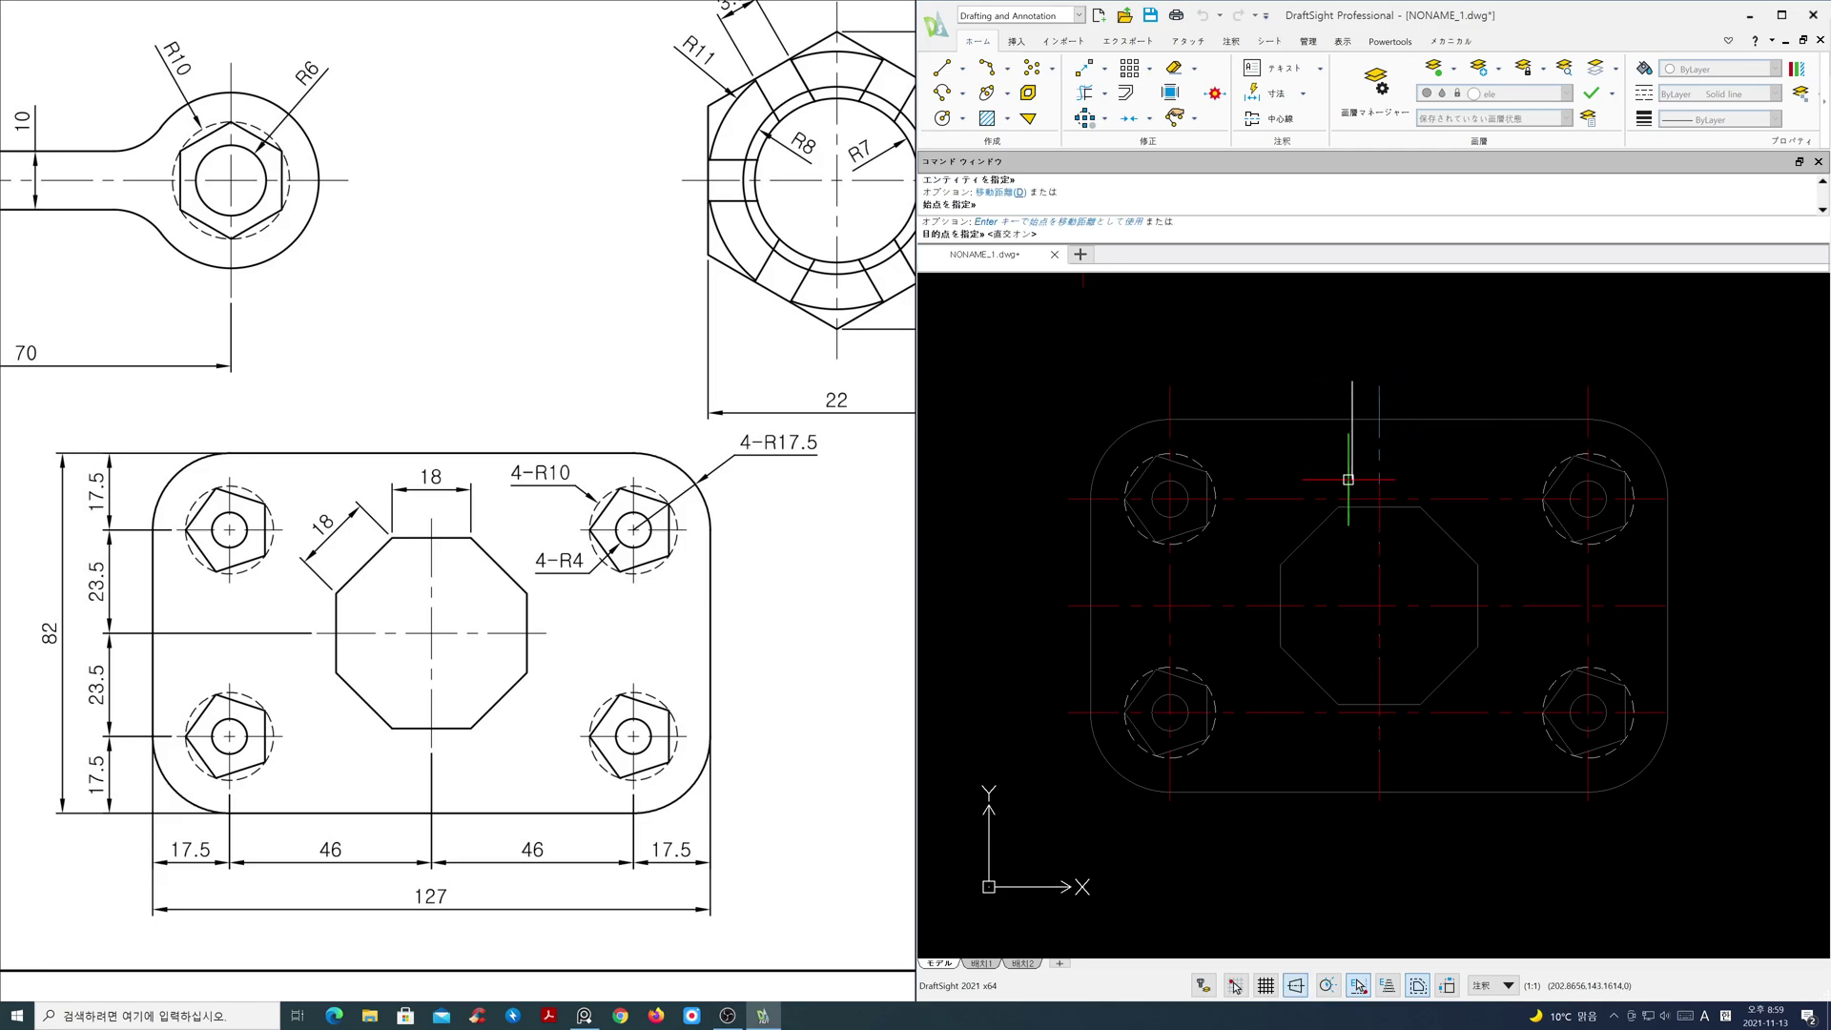
pyautogui.click(1348, 480)
# - Turn entity snap off and stretch the middle vertical centreline's lower end up to just below the octagon
pyautogui.press('Return')
pyautogui.click(1419, 831)
pyautogui.click(1347, 788)
pyautogui.press('Return')
pyautogui.click(1346, 787)
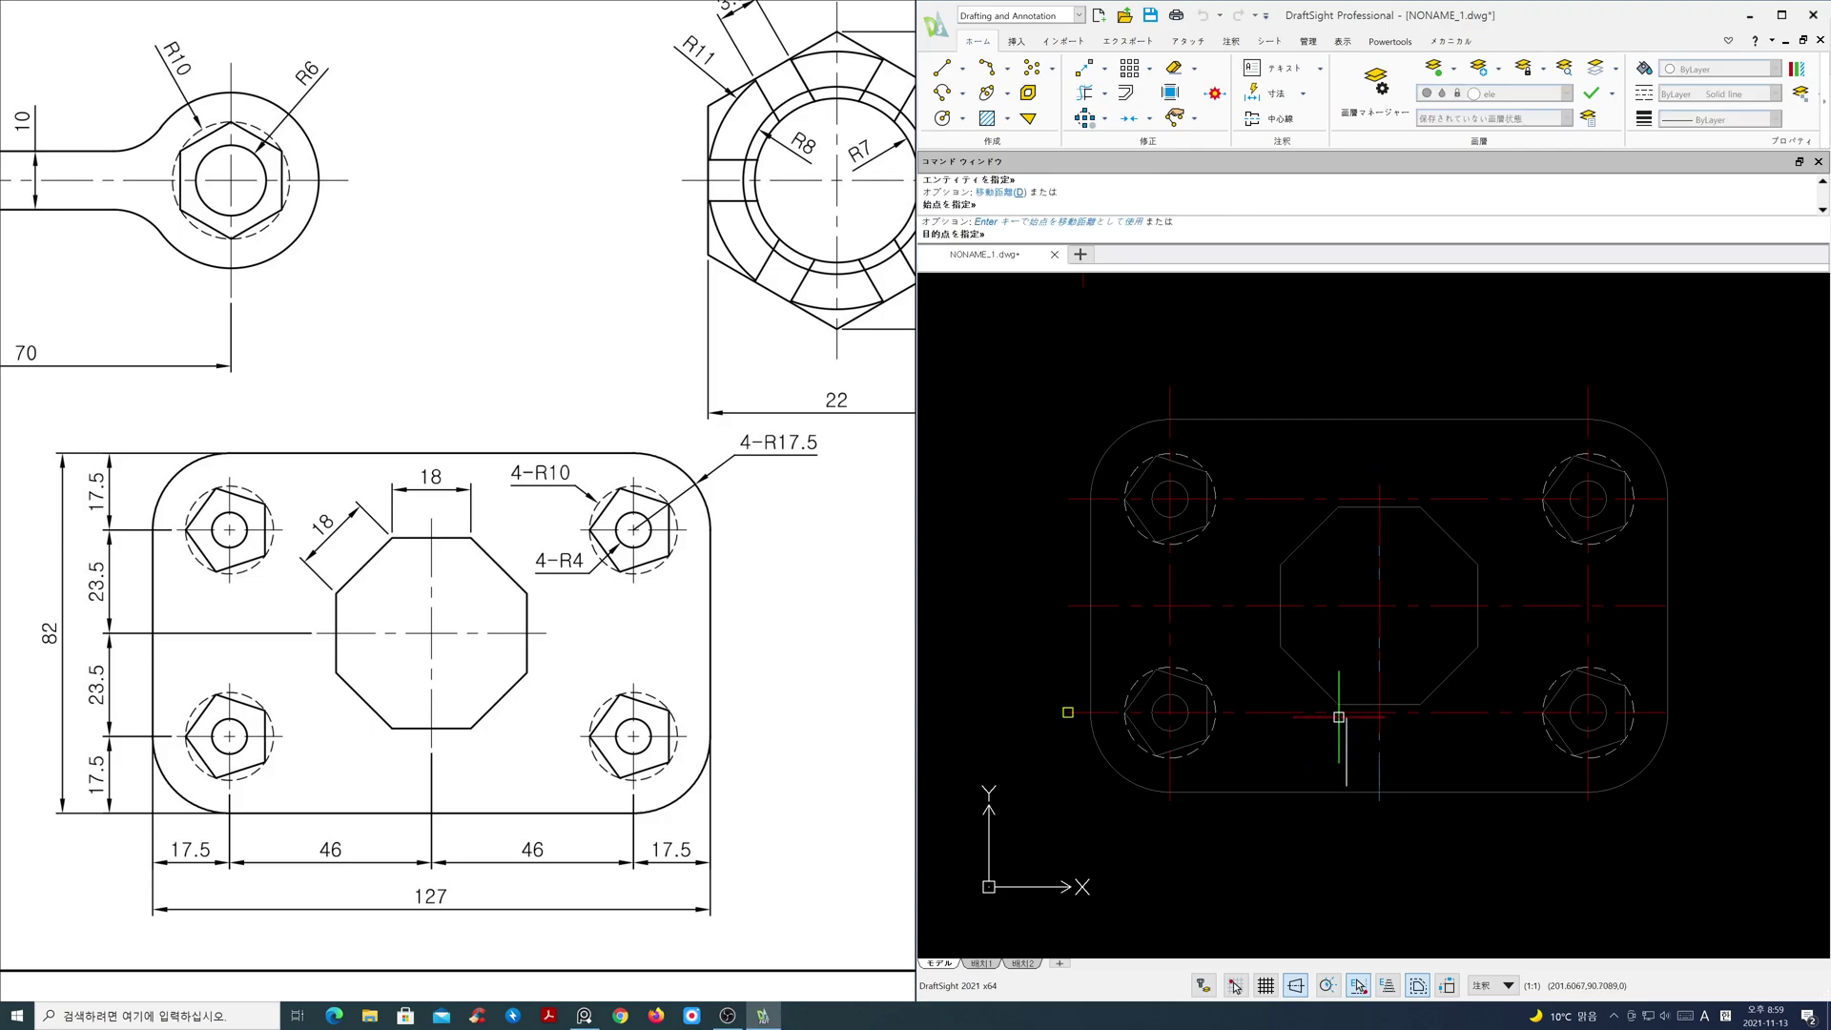
pyautogui.press('F3')
pyautogui.click(1342, 732)
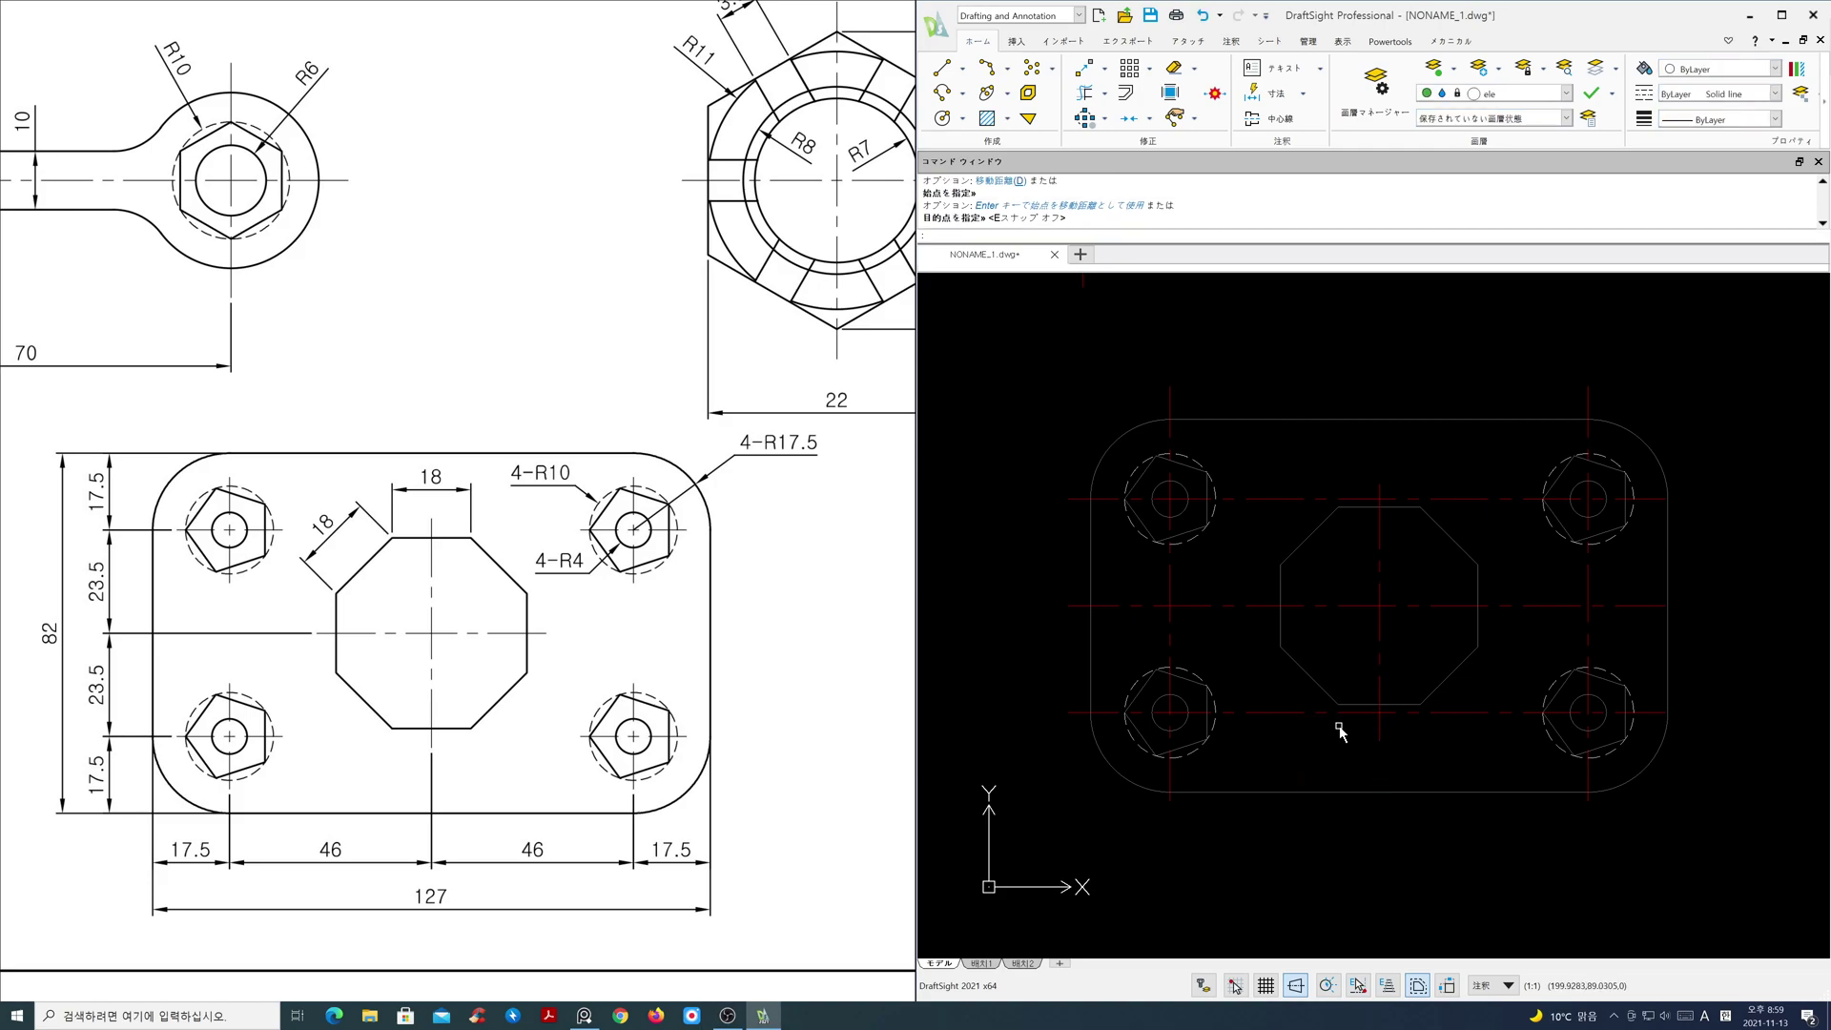
# - Stretch the middle horizontal centreline's left end inward to just outside the octagon
pyautogui.press('Return')
pyautogui.click(1121, 646)
pyautogui.click(1035, 584)
pyautogui.press('Return')
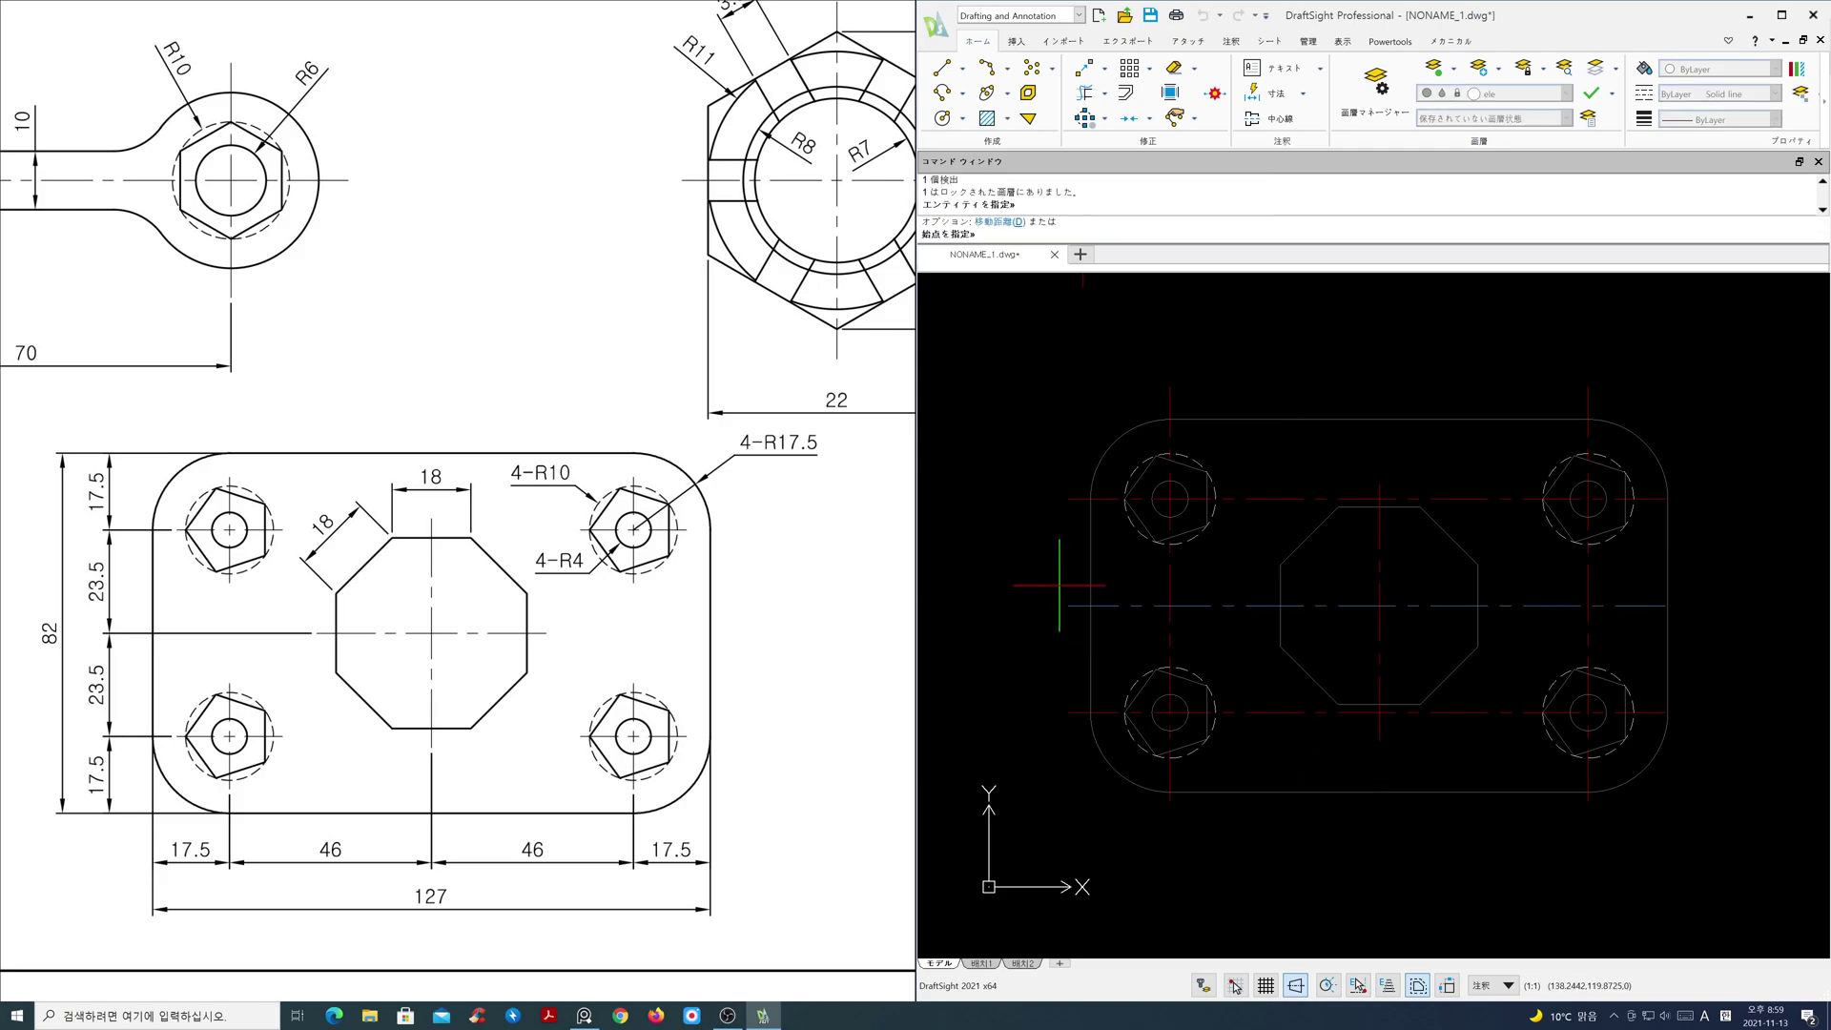
pyautogui.click(1057, 582)
pyautogui.click(1251, 594)
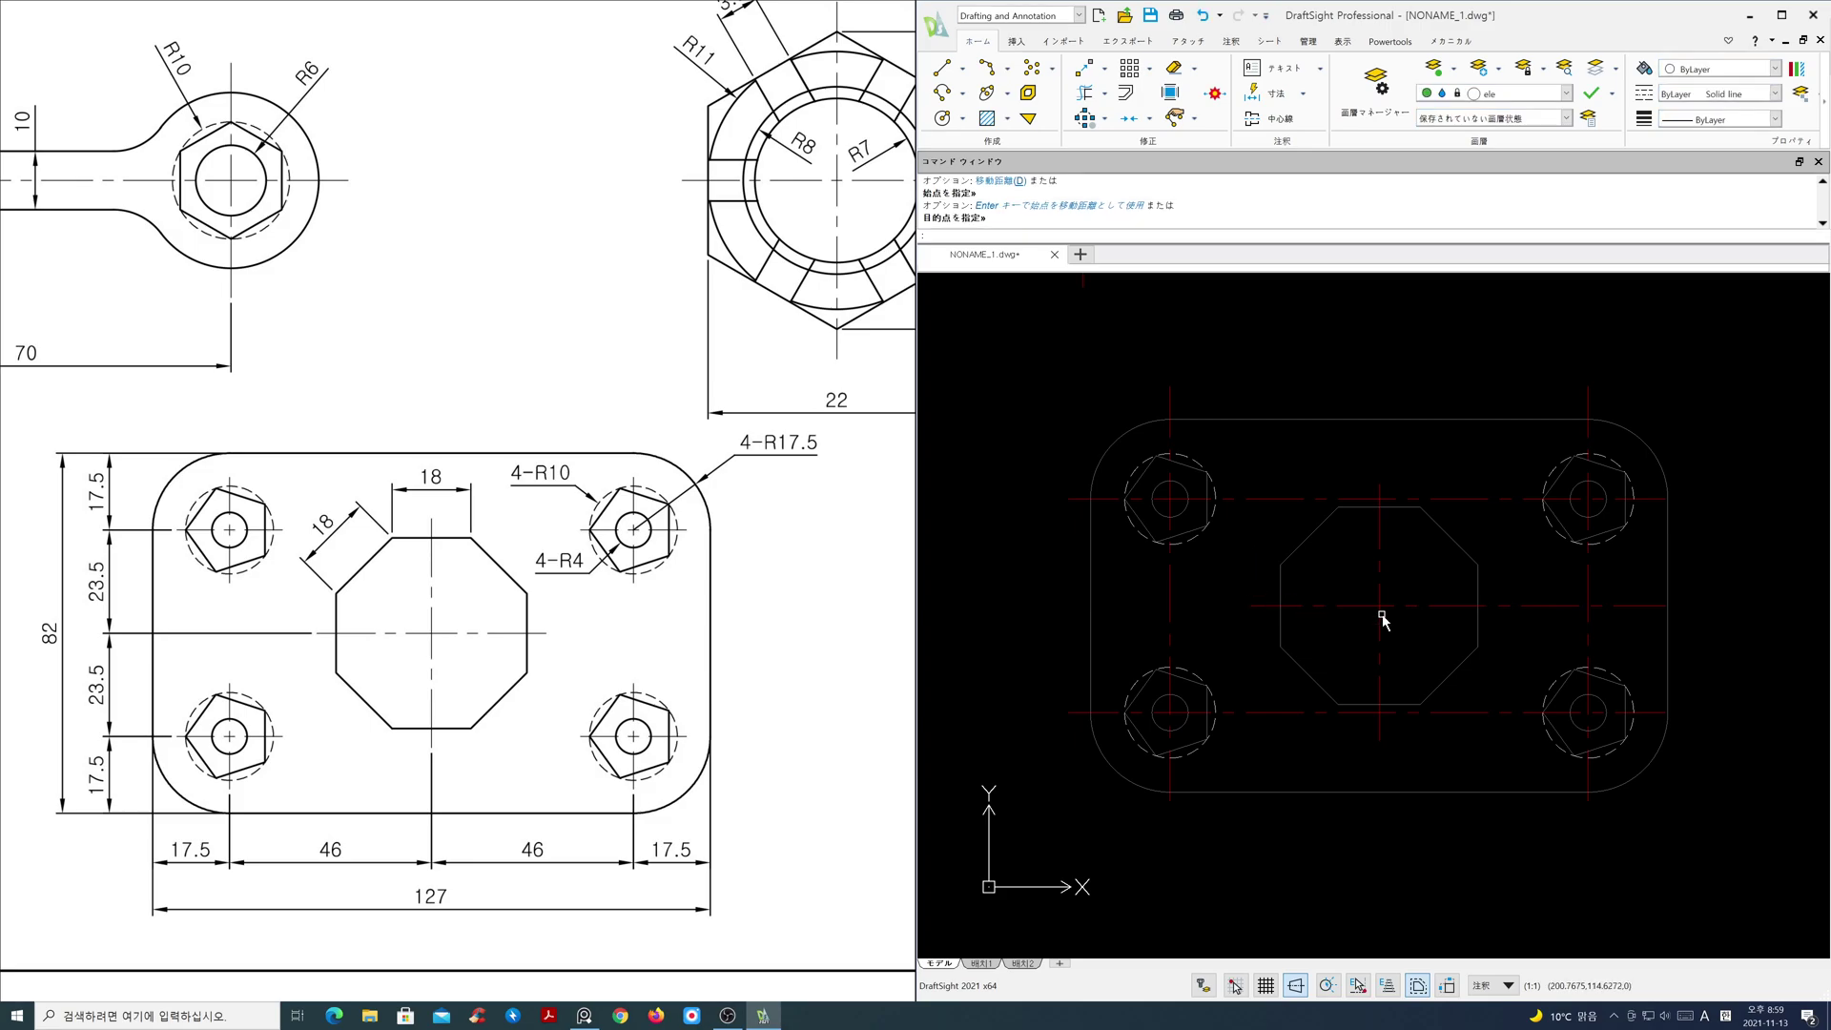
# - Stretch the middle horizontal centreline's right end inward to just outside the octagon
pyautogui.press('Return')
pyautogui.click(1734, 654)
pyautogui.click(1653, 585)
pyautogui.press('Return')
pyautogui.click(1659, 583)
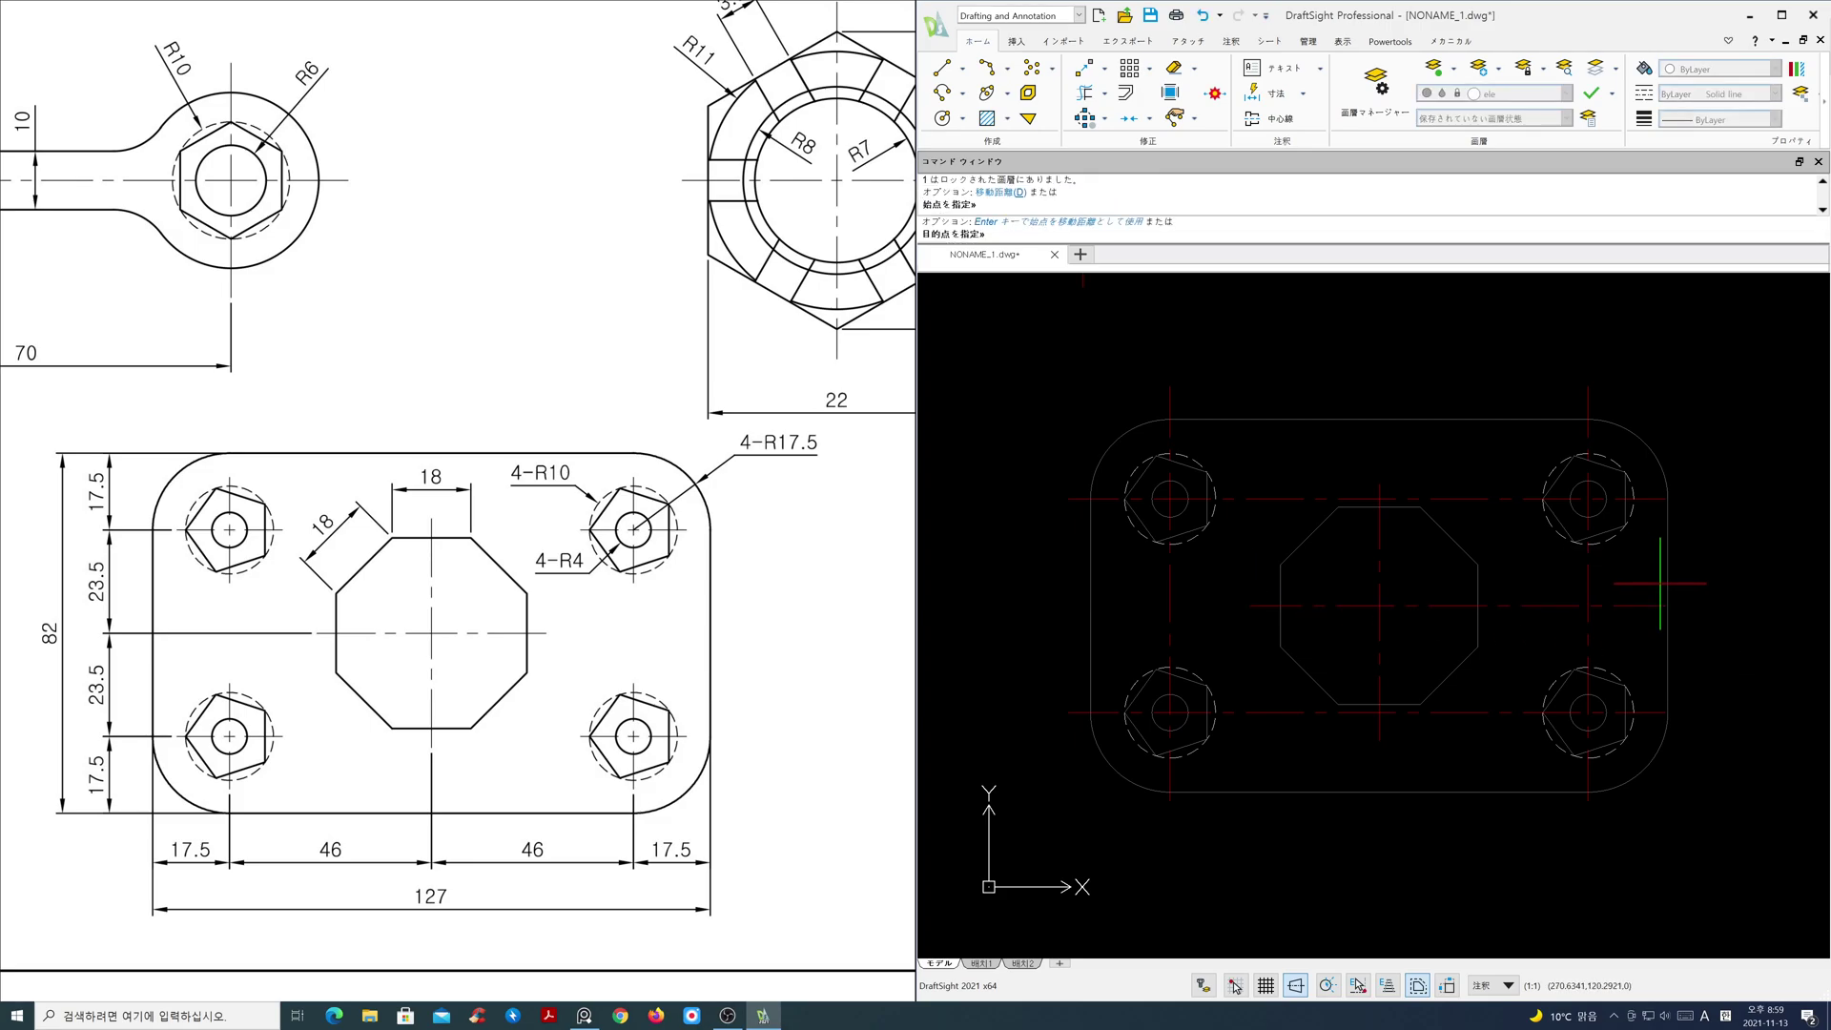
pyautogui.click(1508, 584)
pyautogui.press('Escape')
pyautogui.press('Escape')
# - Break the upper horizontal centreline between the two upper holes and the right vertical centreline between the two right holes
pyautogui.write('br')
pyautogui.press('Return')
pyautogui.click(1251, 498)
pyautogui.click(1505, 497)
pyautogui.press('Return')
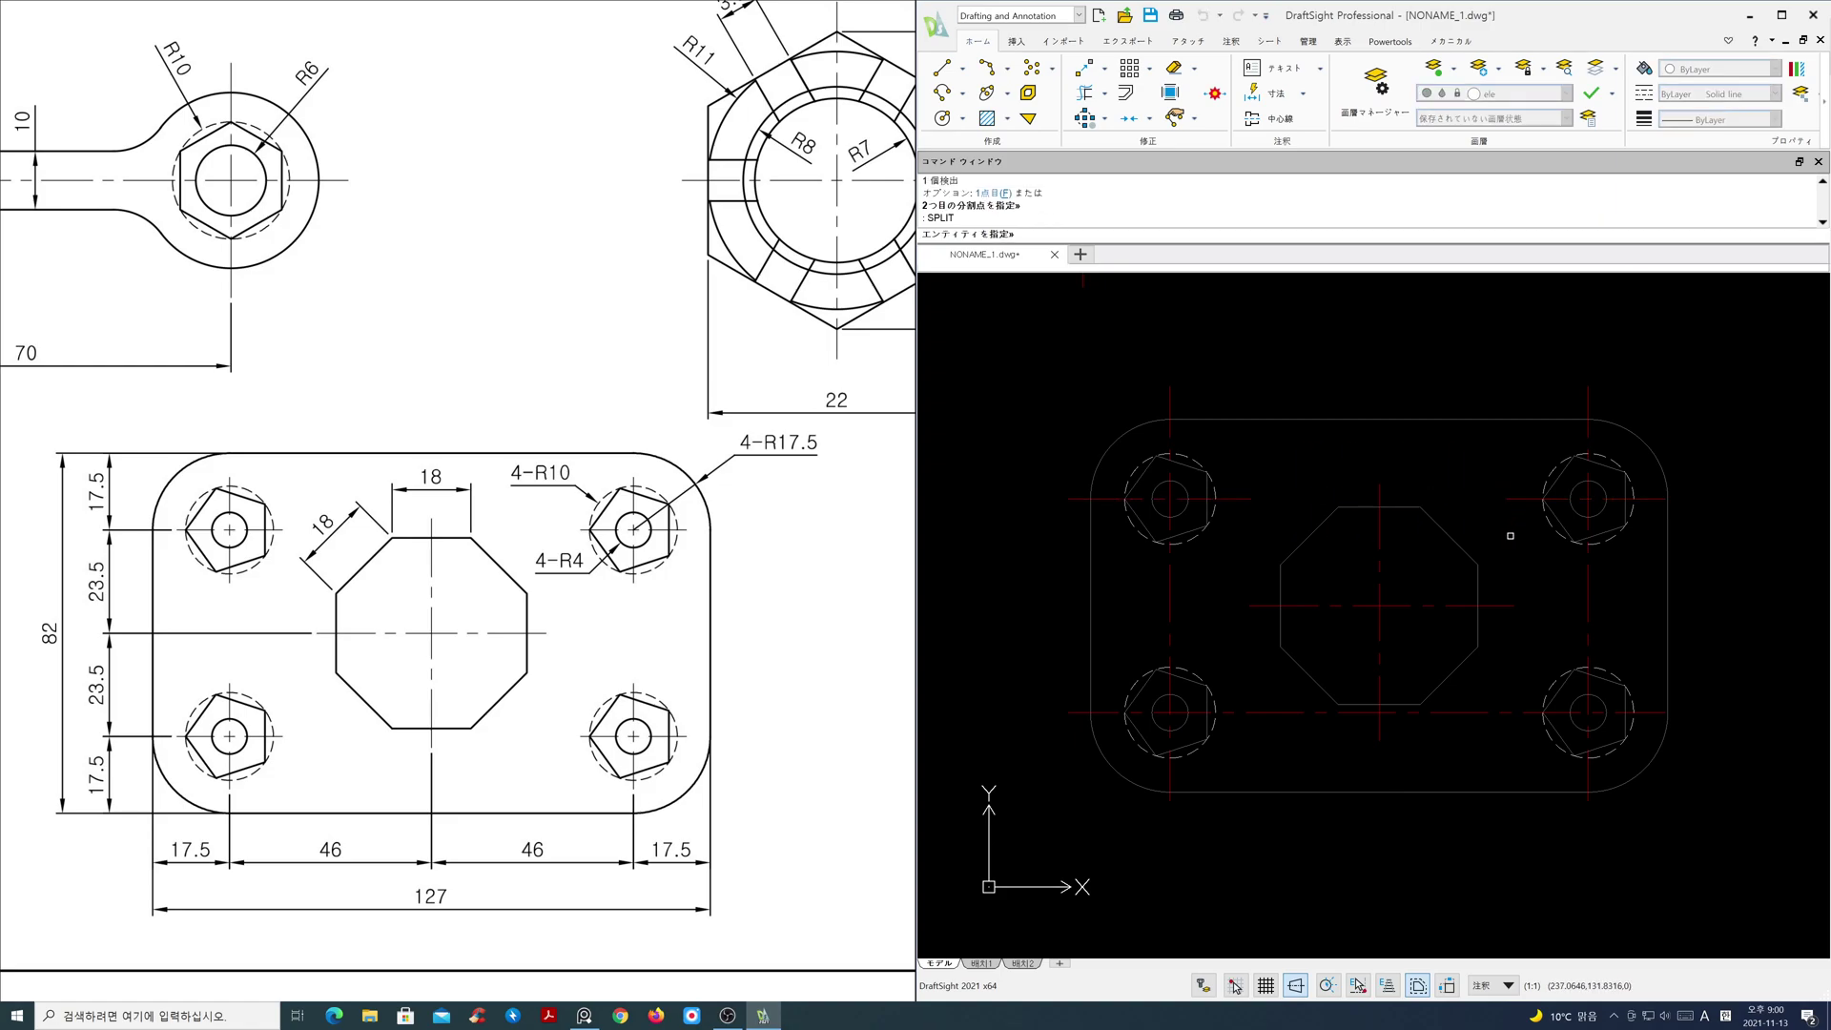
pyautogui.click(1587, 593)
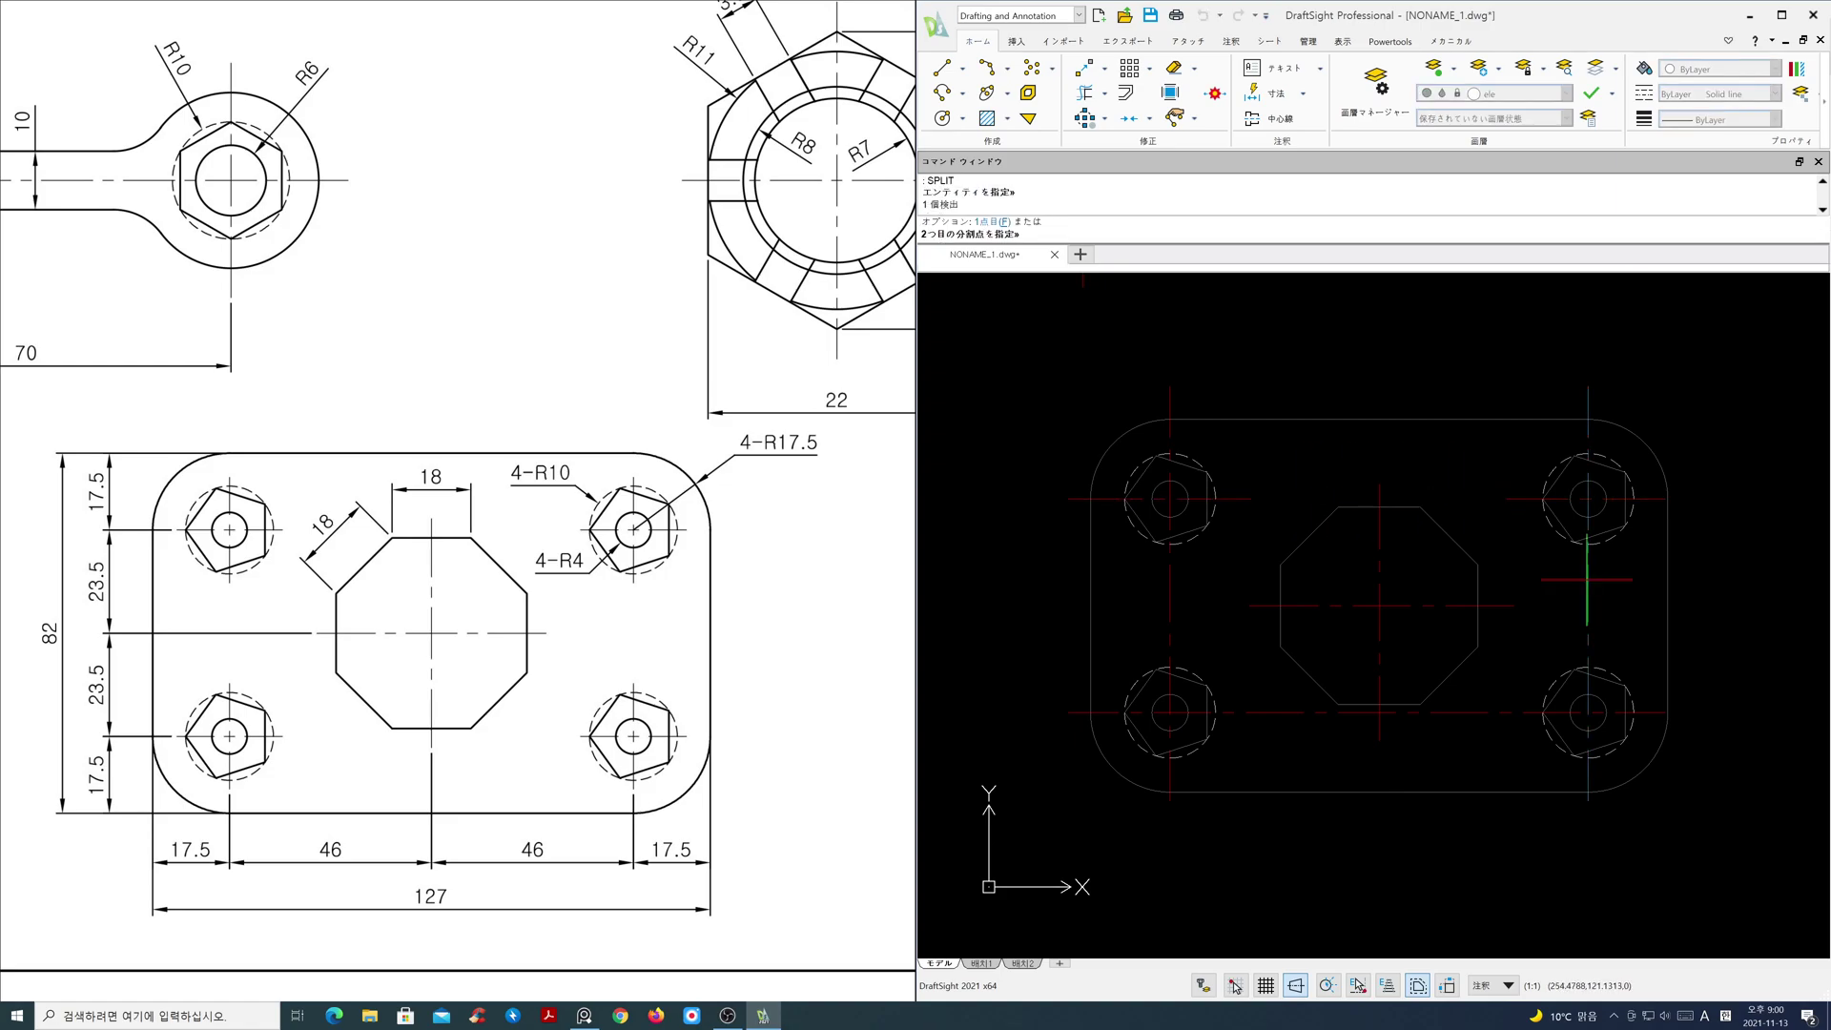
pyautogui.click(1587, 641)
# - Break the lower horizontal centreline between the two lower holes and the left vertical centreline between the two left holes
pyautogui.press('Return')
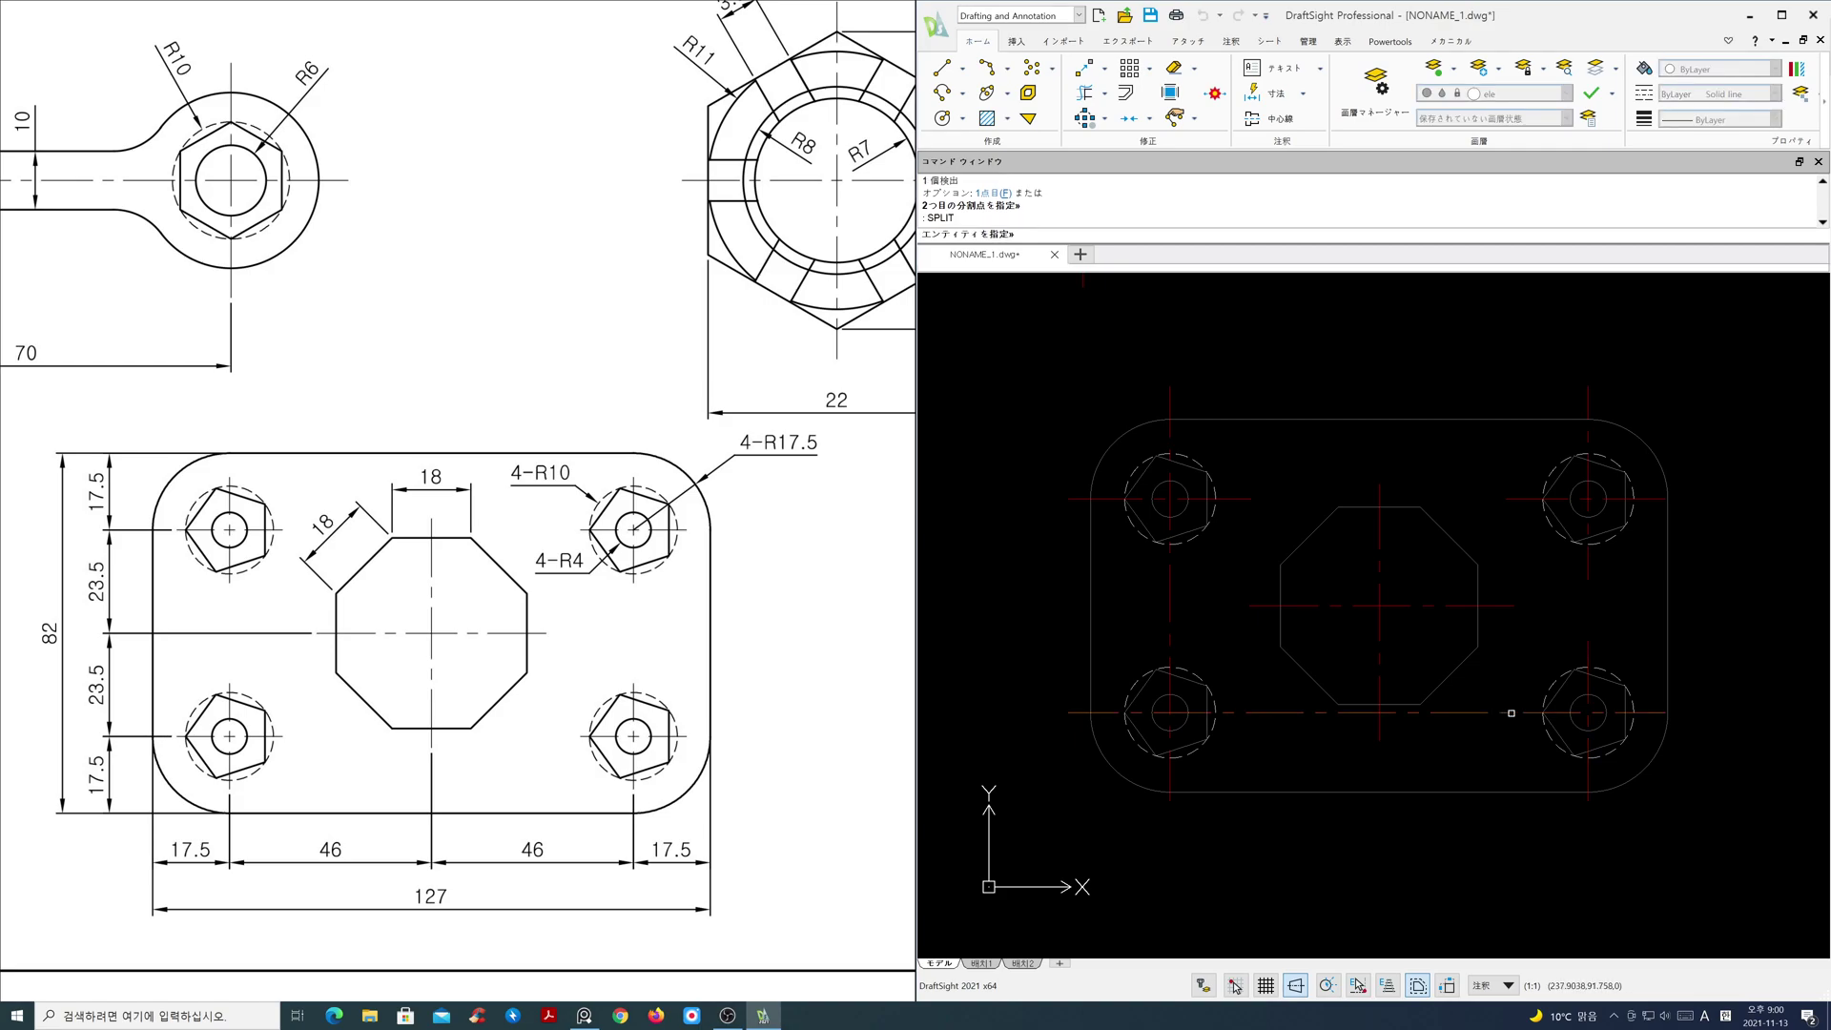
pyautogui.click(1510, 712)
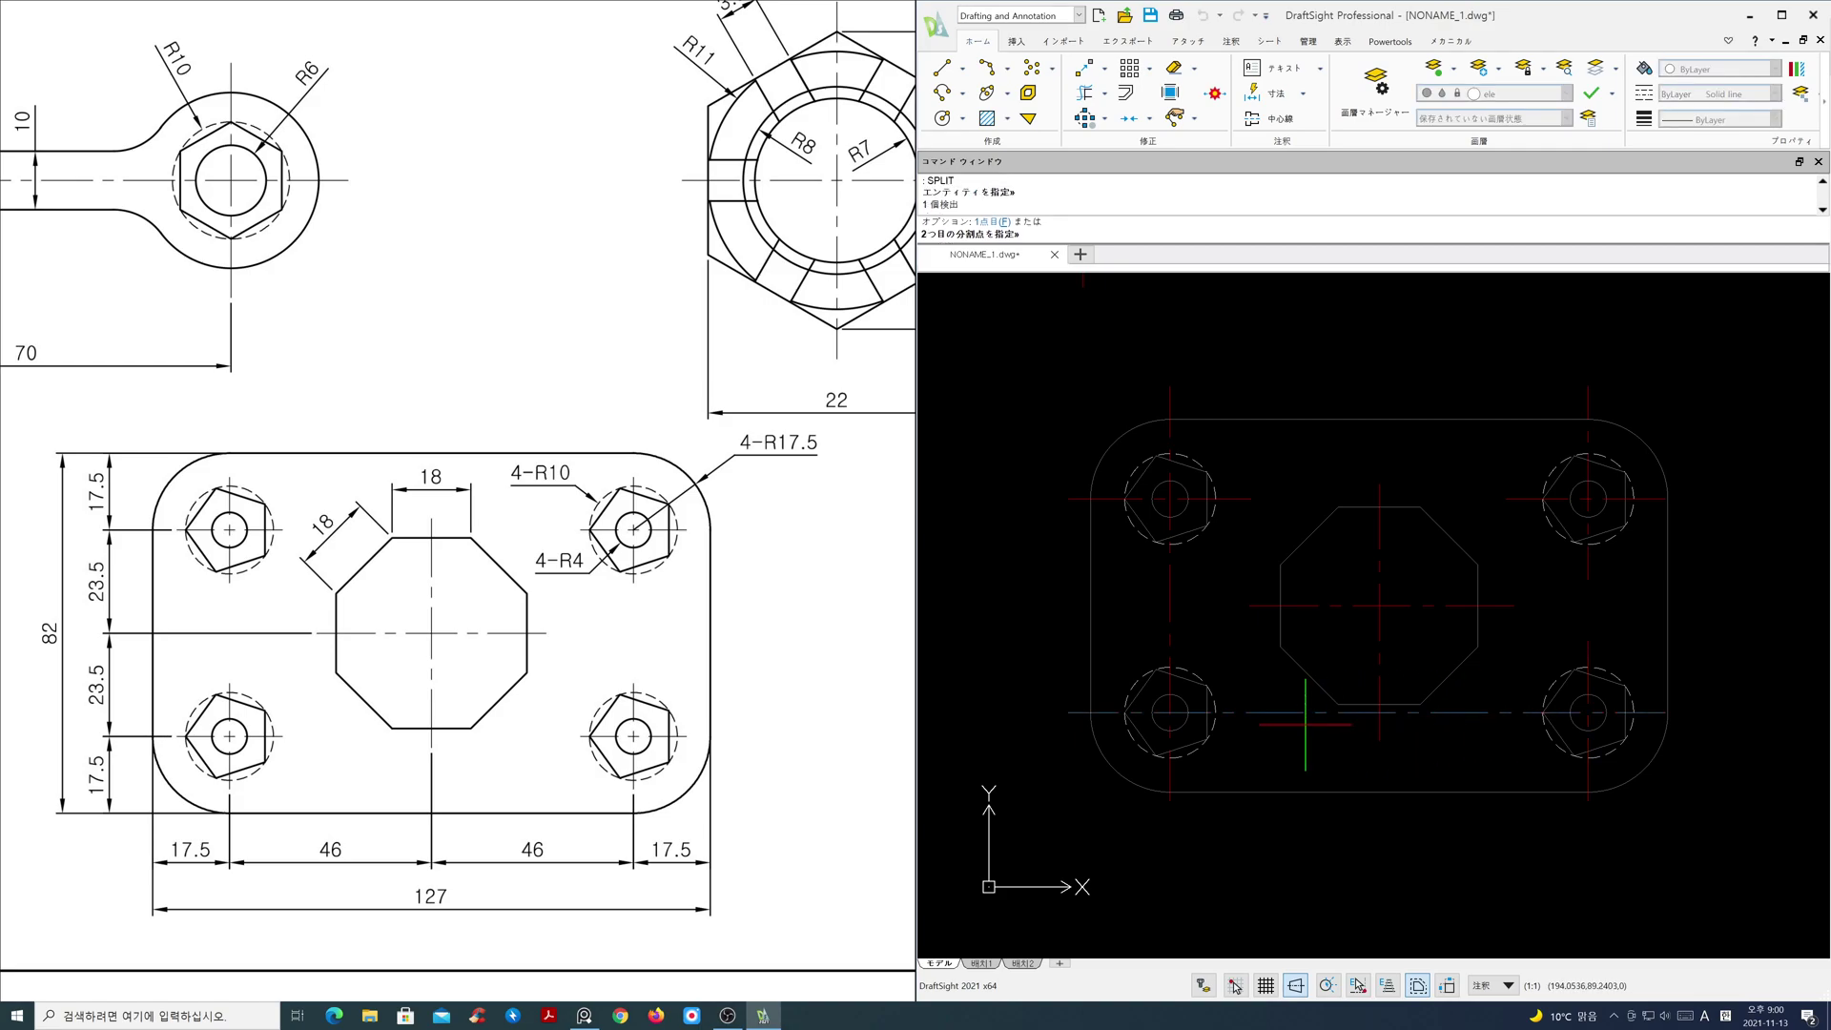
pyautogui.click(1252, 713)
pyautogui.press('Return')
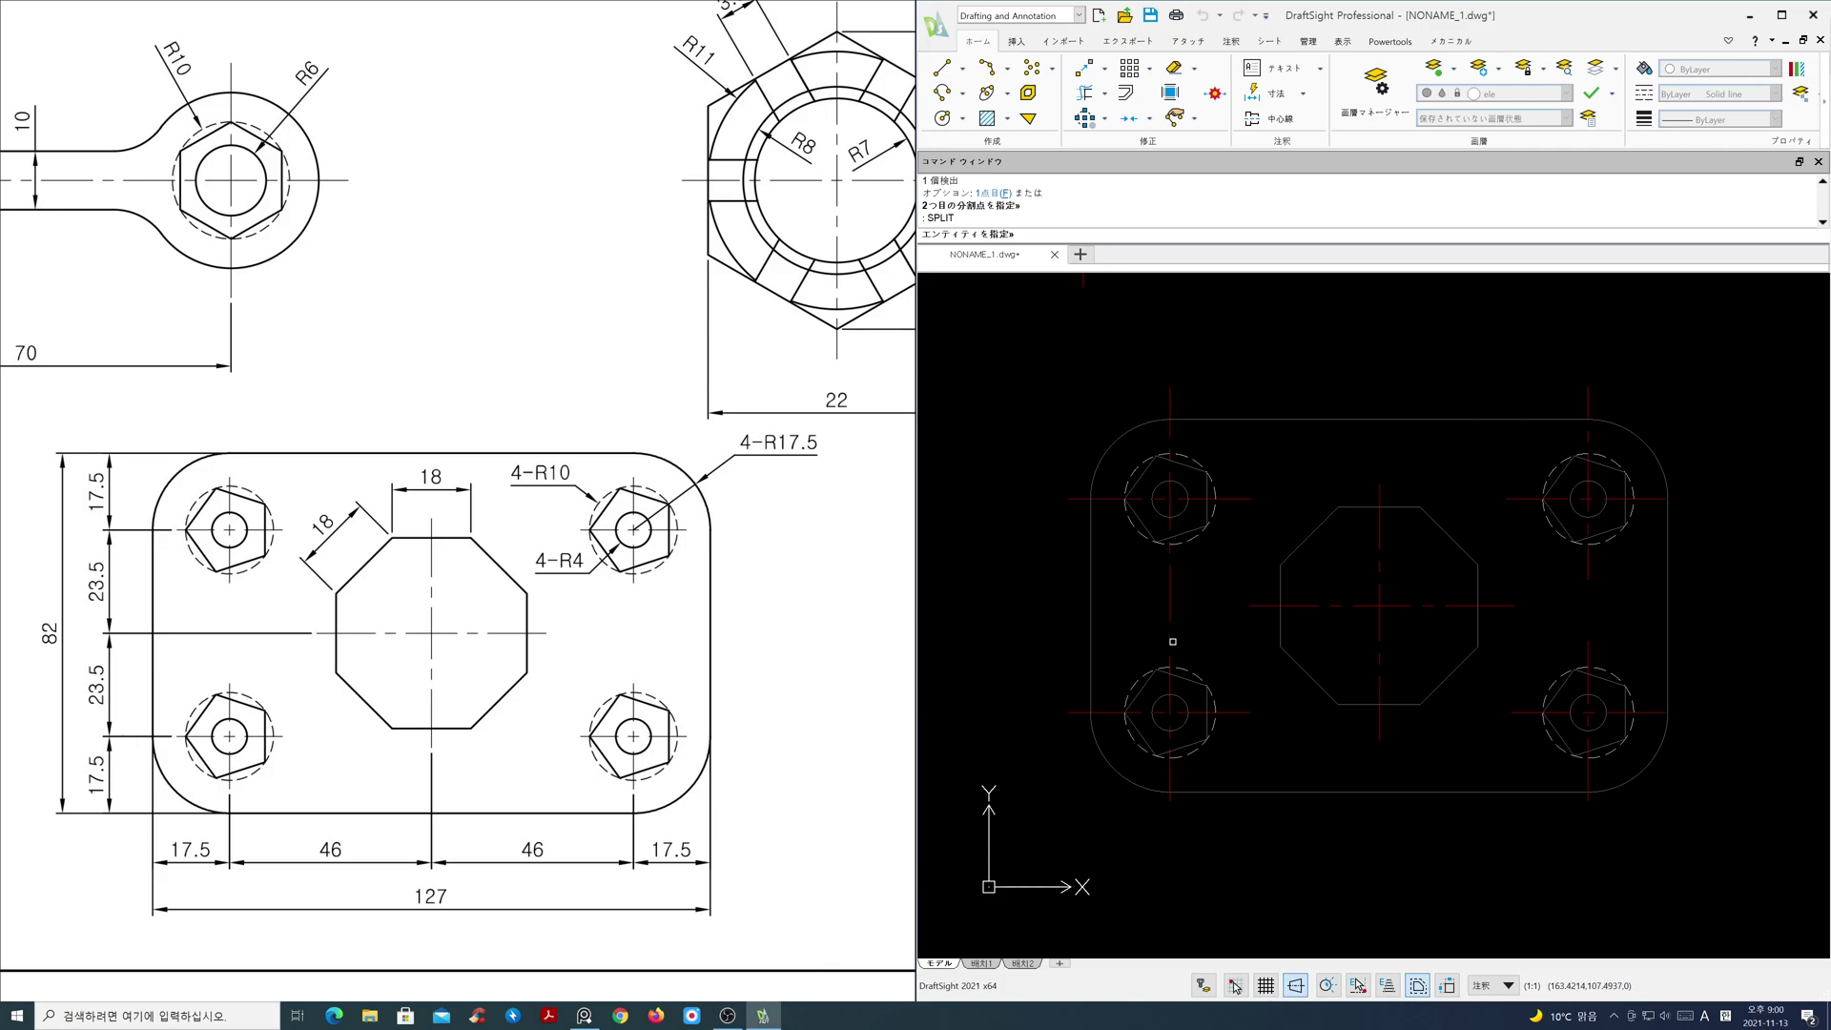
pyautogui.click(1170, 611)
pyautogui.click(1170, 572)
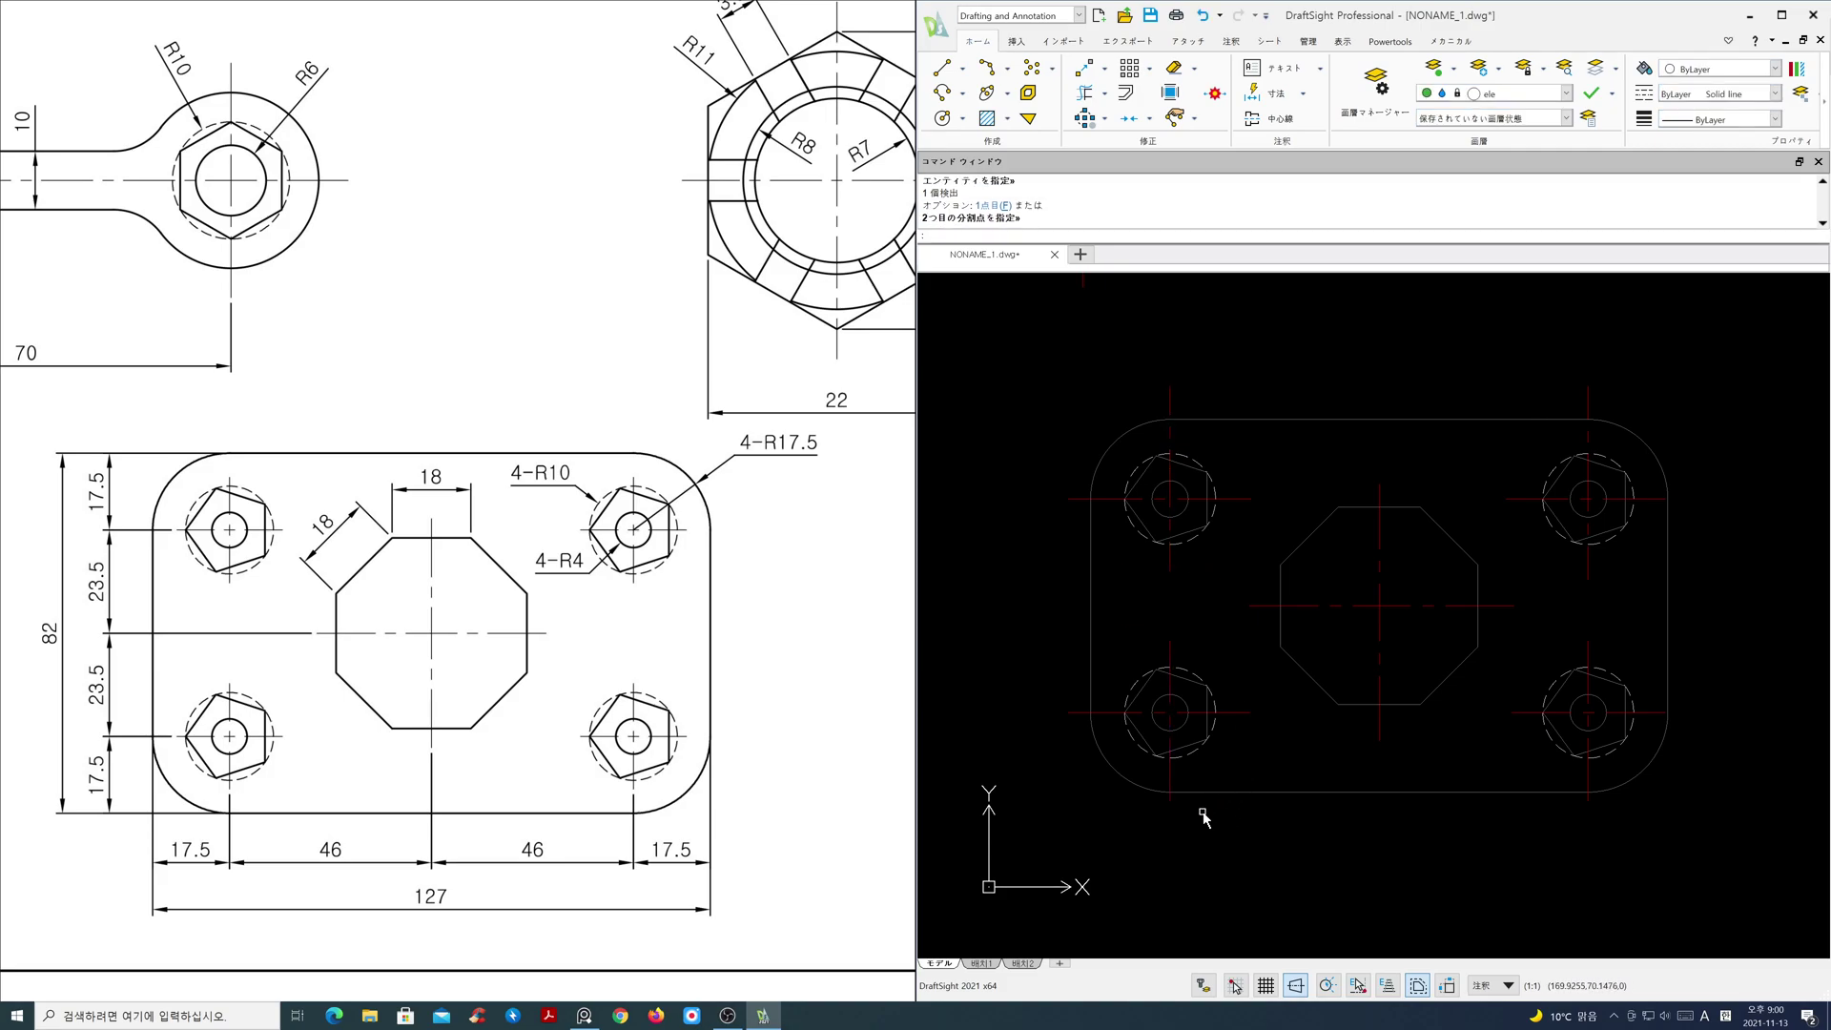
# - Stretch the lower ends of the corner holes' vertical centrelines up toward the lower pair of holes
pyautogui.write('s')
pyautogui.press('Return')
pyautogui.click(1664, 845)
pyautogui.click(1093, 778)
pyautogui.press('Return')
pyautogui.click(1141, 839)
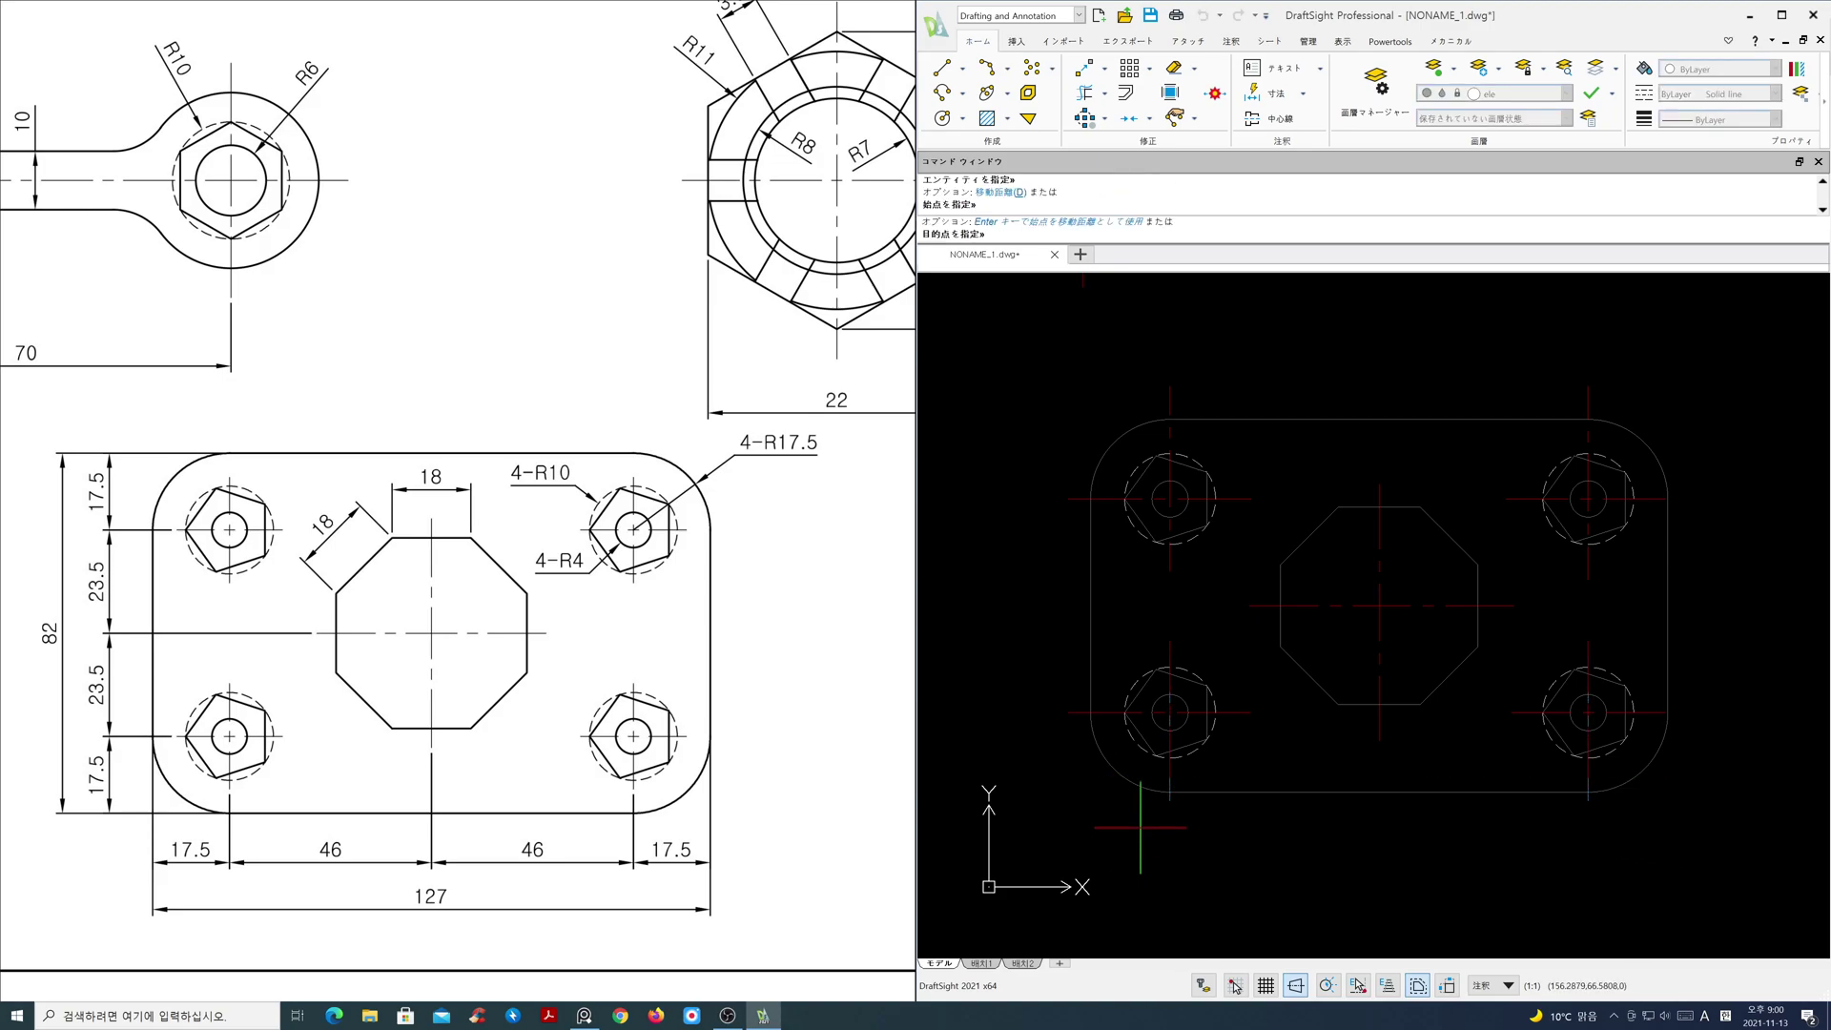
pyautogui.click(1140, 825)
# - Stretch the outer left ends of the corner holes' horizontal centrelines inward toward the left pair of holes
pyautogui.press('Return')
pyautogui.click(1092, 797)
pyautogui.click(1018, 469)
pyautogui.press('Return')
pyautogui.click(1062, 426)
pyautogui.click(1102, 431)
# - Stretch the upper ends of the corner holes' vertical centrelines down toward the upper pair of holes
pyautogui.press('Return')
pyautogui.click(1699, 417)
pyautogui.click(1110, 349)
pyautogui.press('Return')
pyautogui.click(1126, 376)
pyautogui.click(1132, 431)
# - Stretch the outer right ends of the corner holes' horizontal centrelines inward toward the right pair of holes
pyautogui.press('Return')
pyautogui.click(1733, 814)
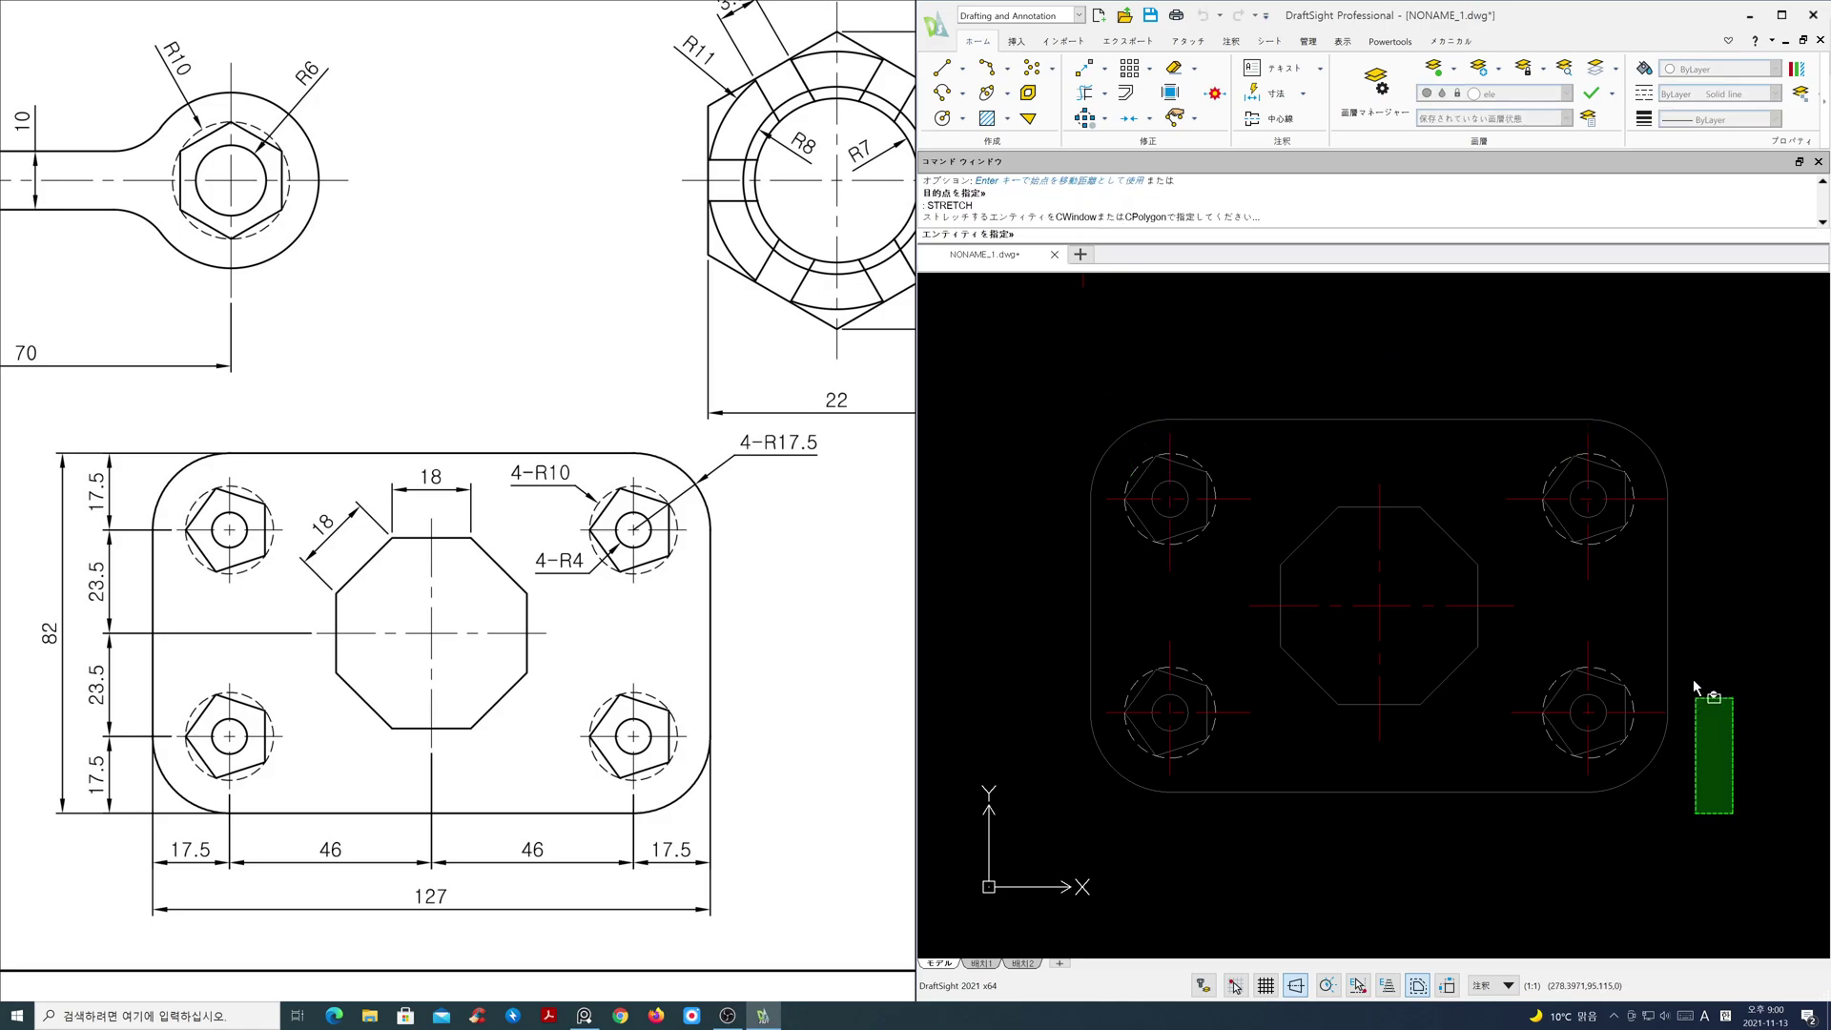
pyautogui.click(1642, 438)
pyautogui.press('Return')
pyautogui.click(1724, 403)
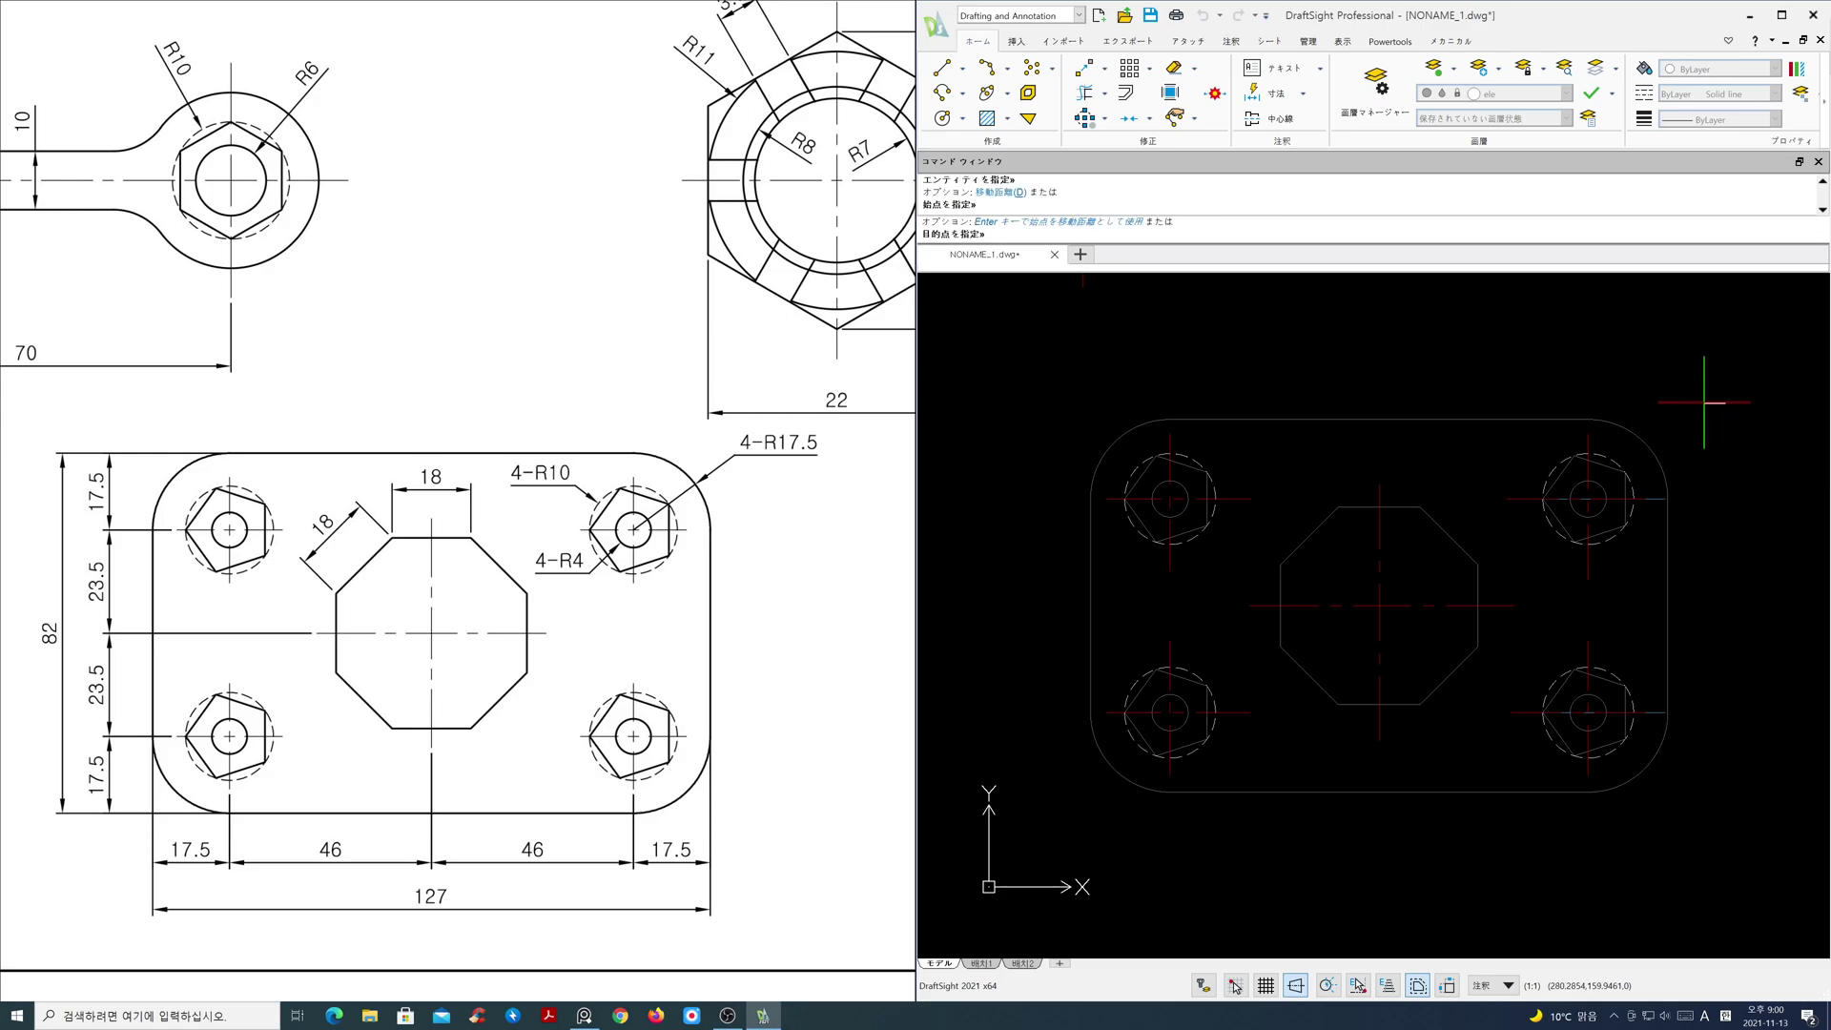
pyautogui.click(1714, 402)
# - Stretch the inner ends of the two left holes' horizontal centrelines slightly back toward their holes
pyautogui.press('Return')
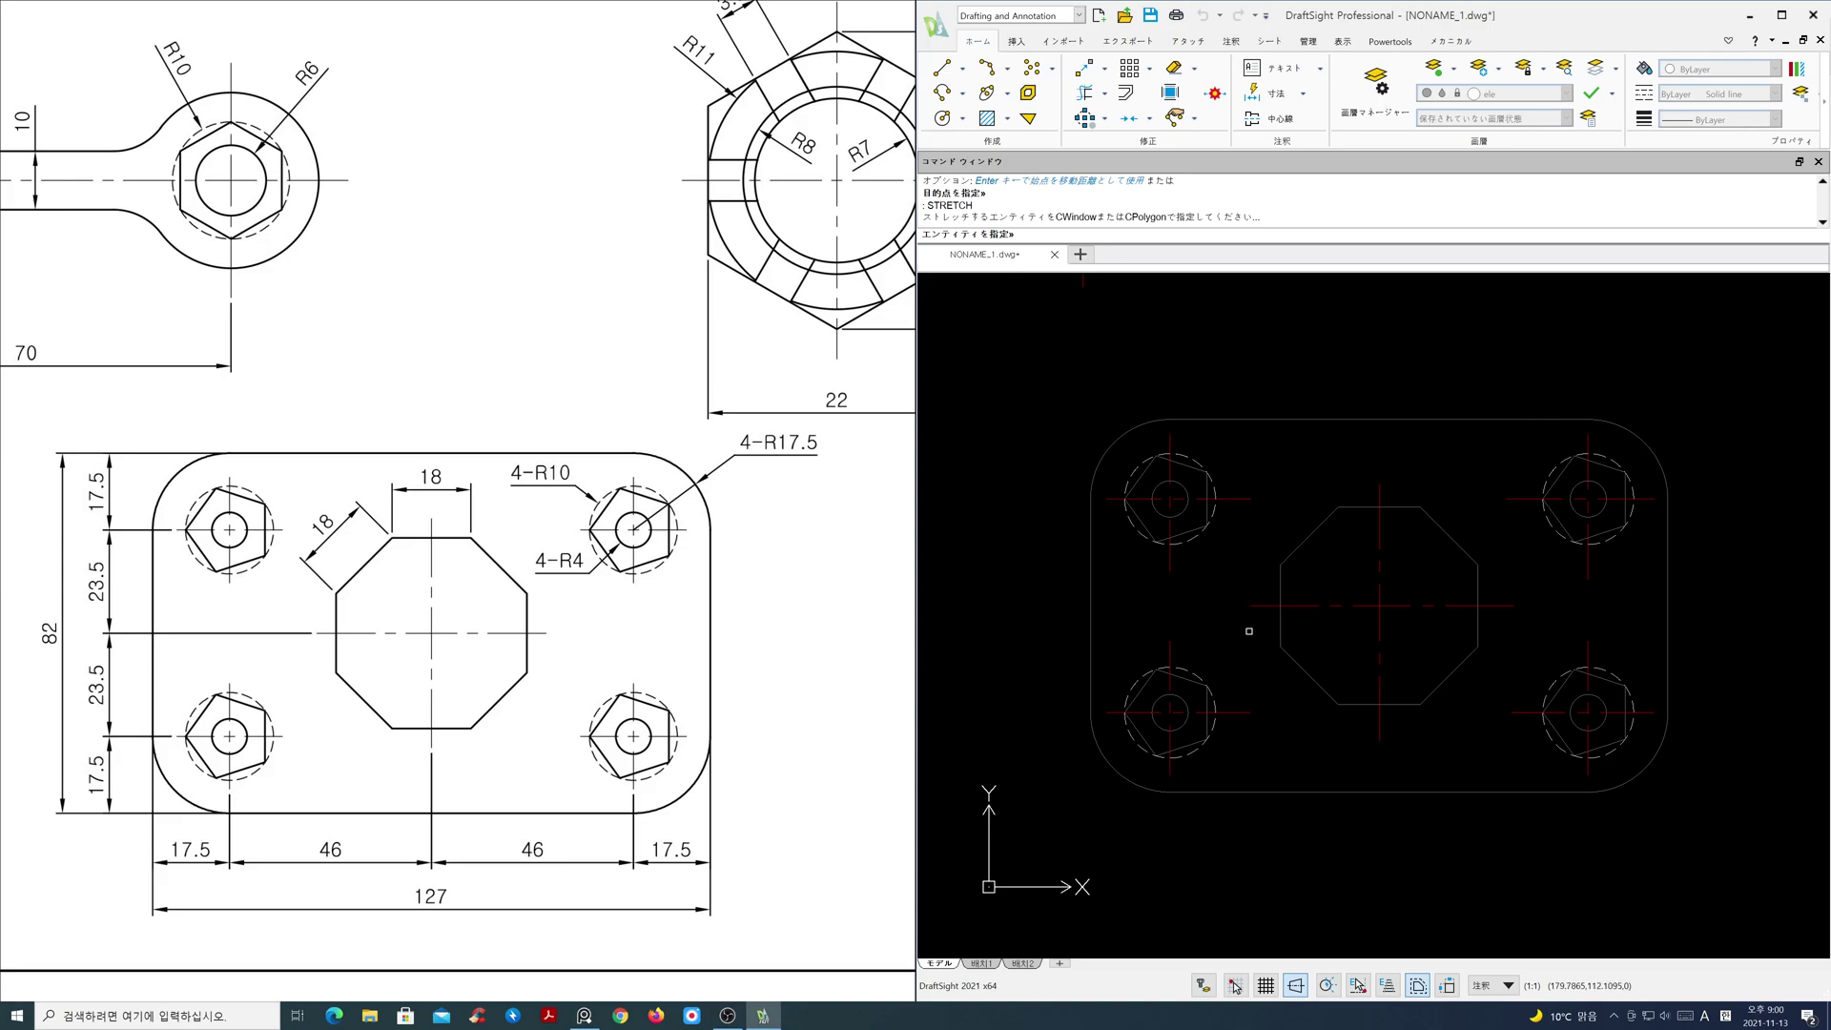
pyautogui.click(1265, 753)
pyautogui.click(1236, 711)
pyautogui.click(1271, 540)
pyautogui.click(1243, 457)
pyautogui.press('Return')
pyautogui.click(1261, 448)
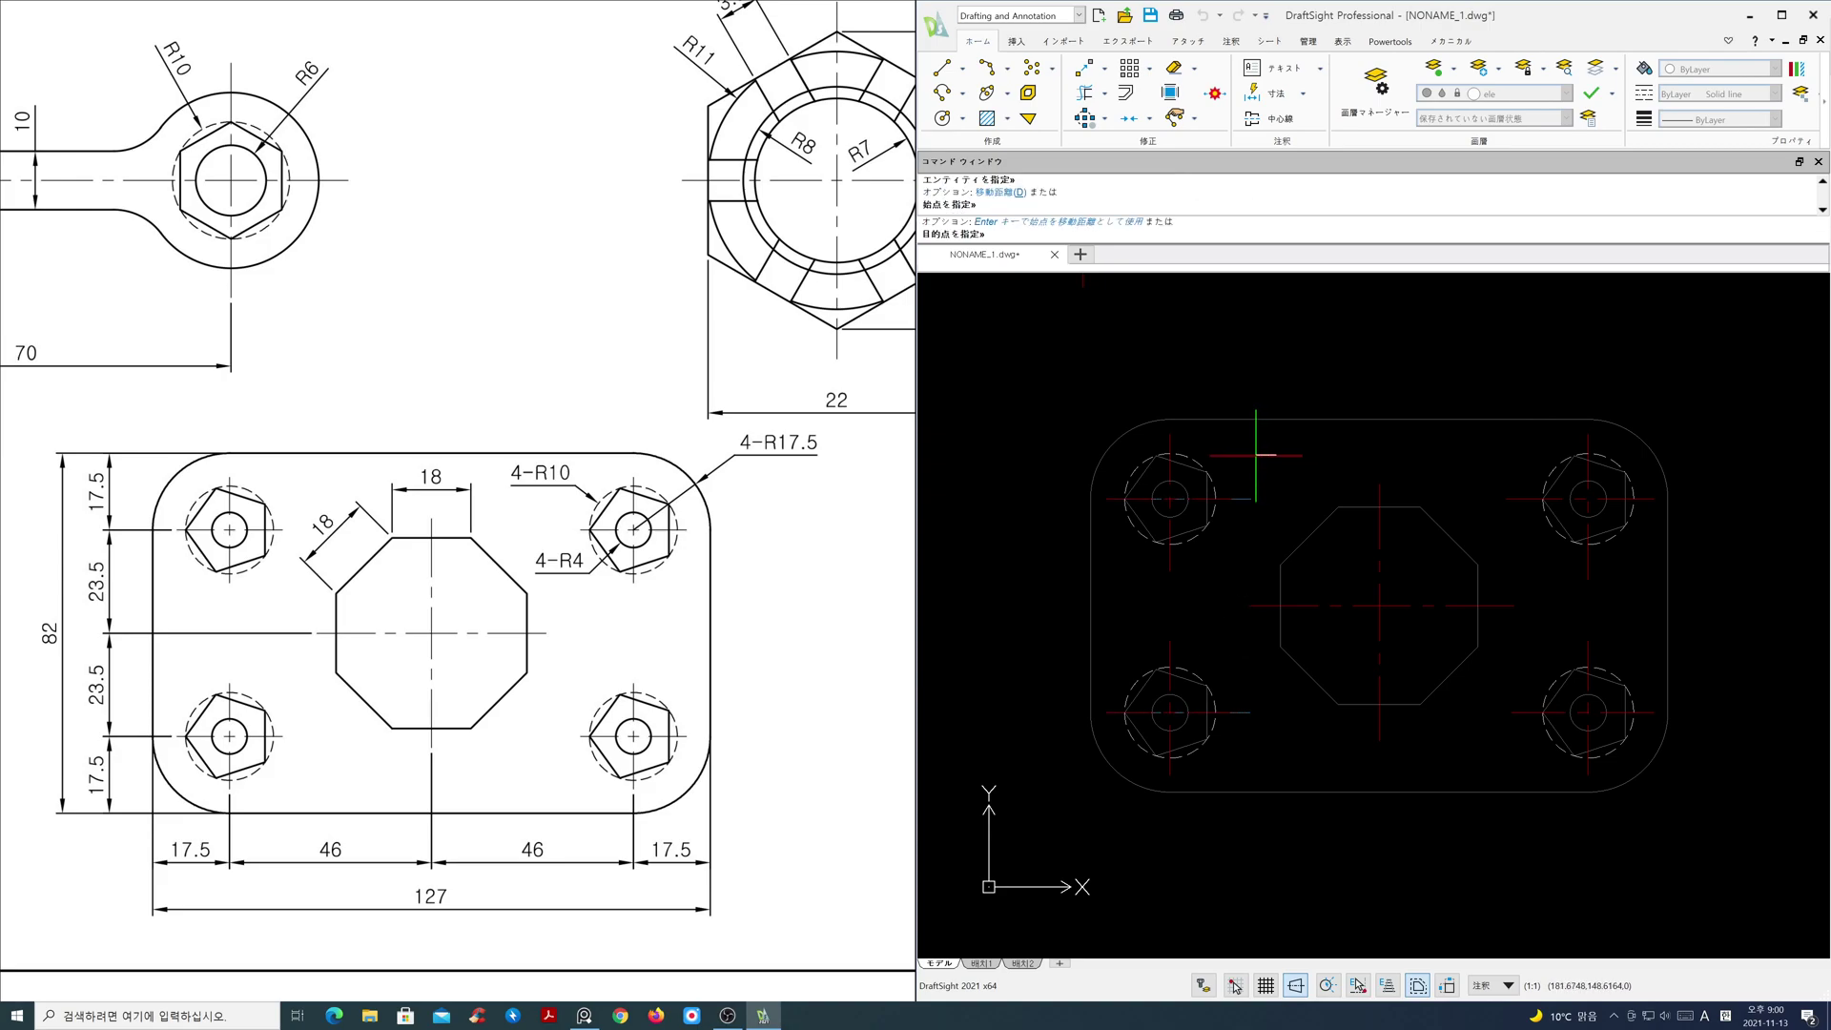
pyautogui.click(1259, 454)
# - Stretch the inner ends of the two right holes' horizontal centrelines slightly toward their holes
pyautogui.press('Return')
pyautogui.click(1540, 540)
pyautogui.click(1493, 473)
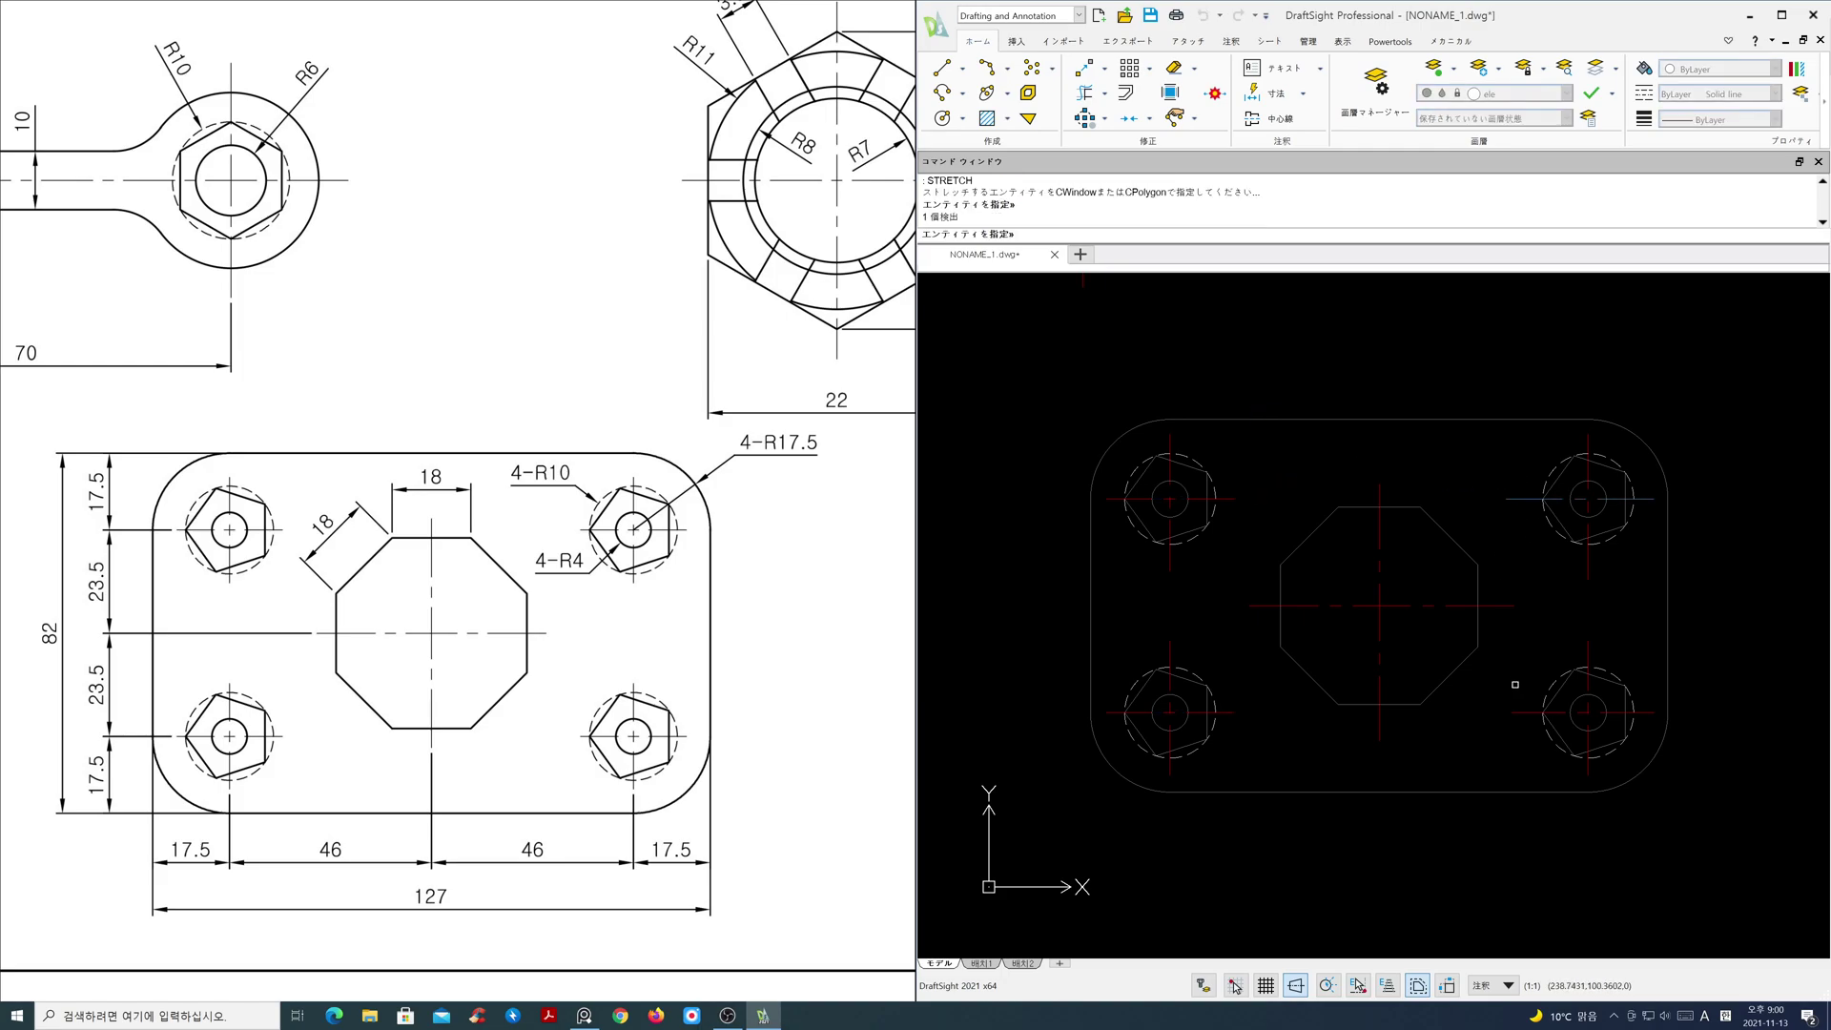
pyautogui.click(1521, 753)
pyautogui.click(1493, 693)
pyautogui.press('Return')
pyautogui.click(1481, 743)
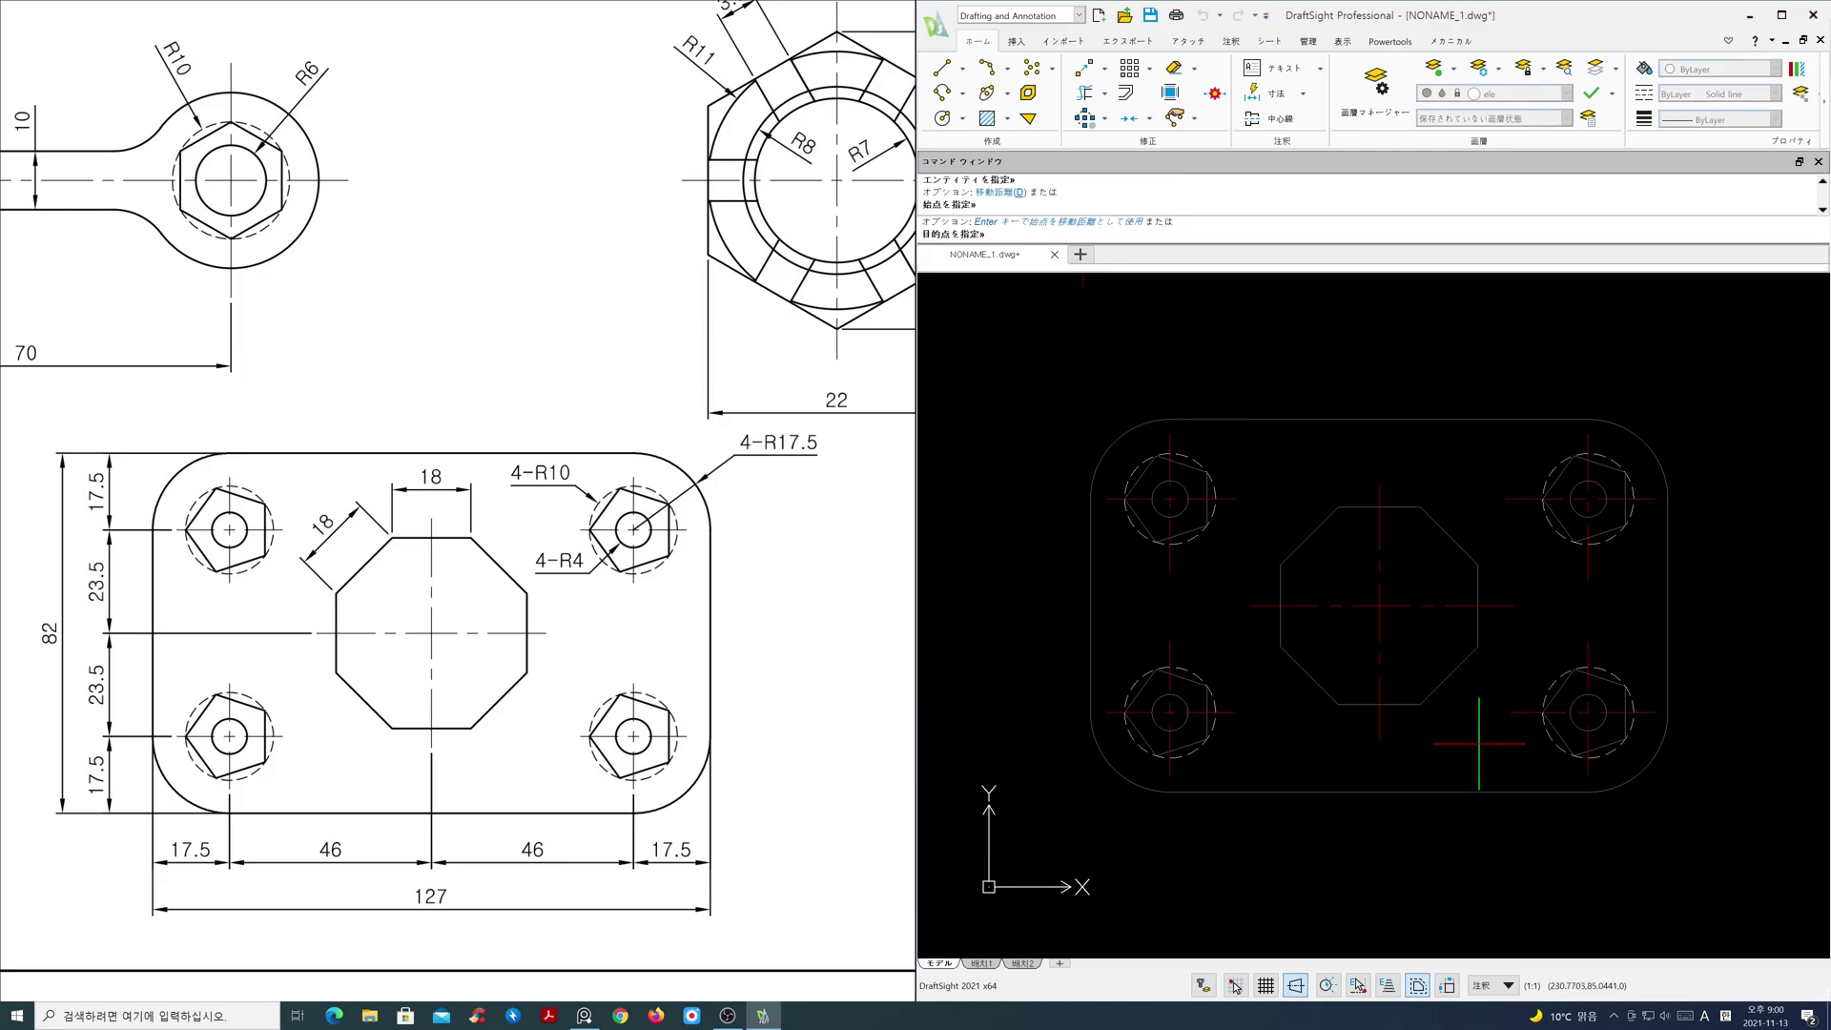
pyautogui.click(1481, 744)
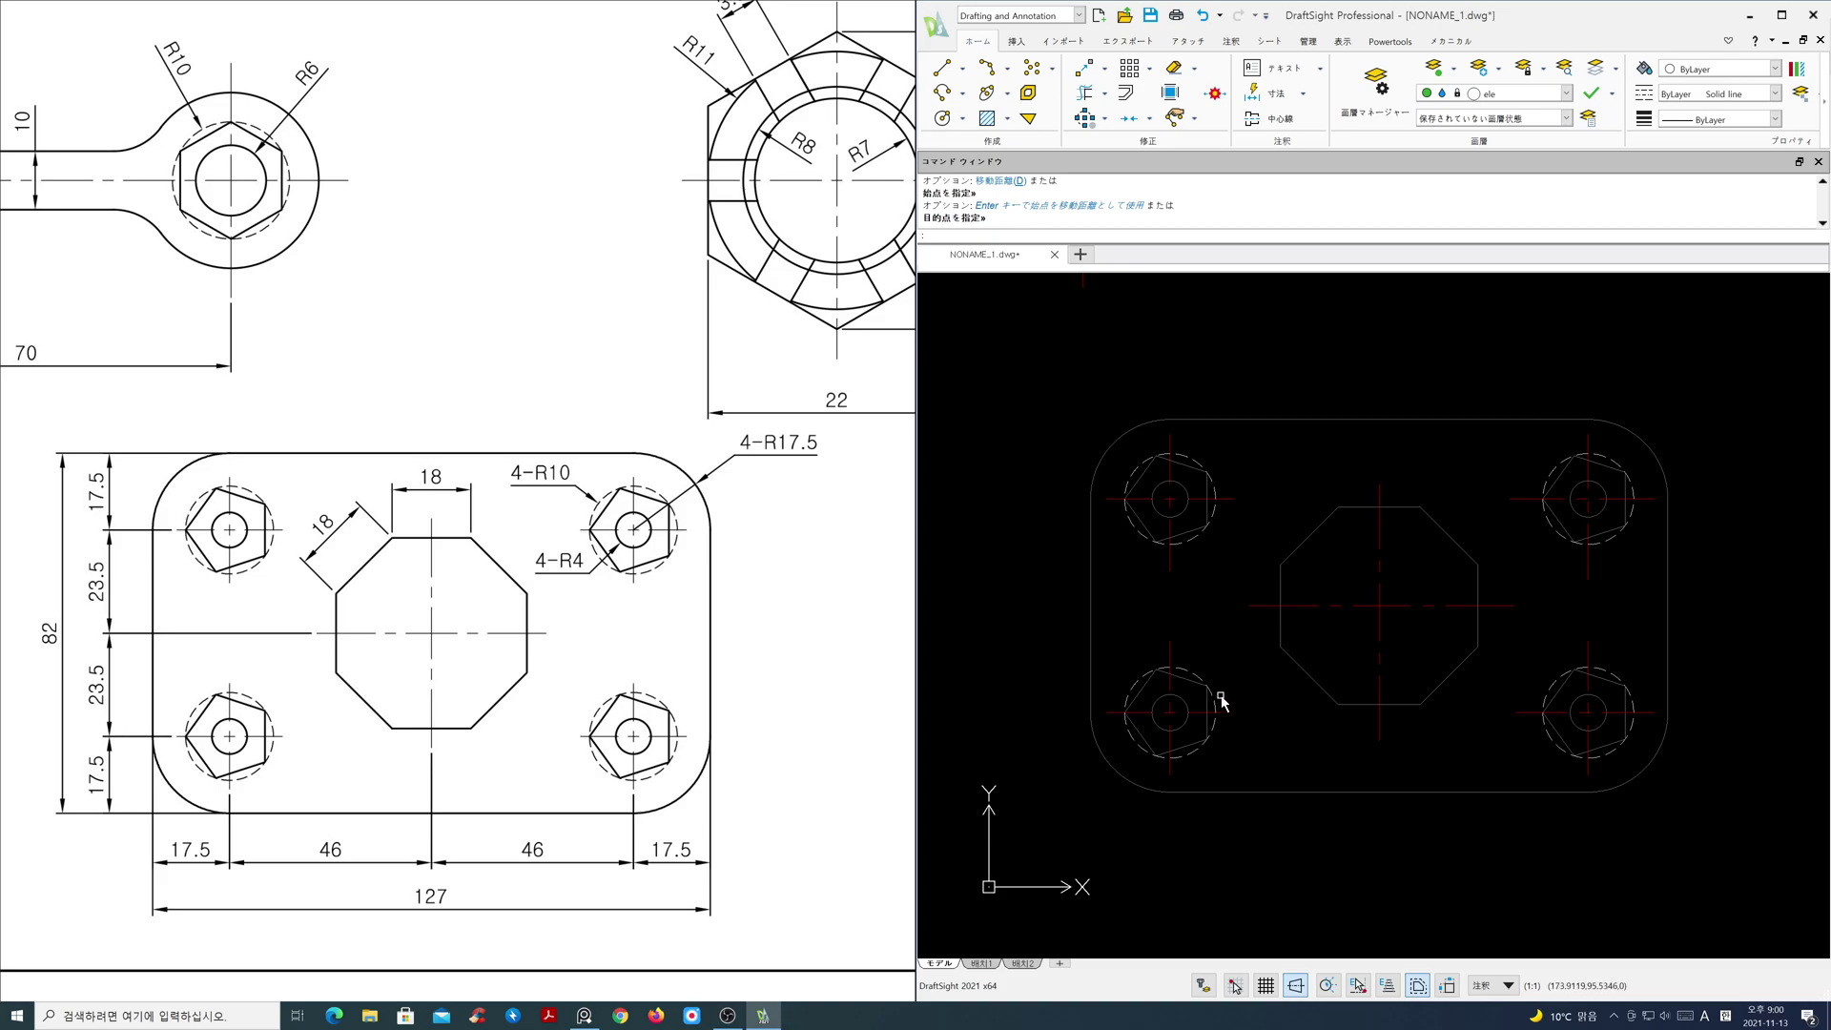
# - Unlock the ele layer
pyautogui.click(1566, 95)
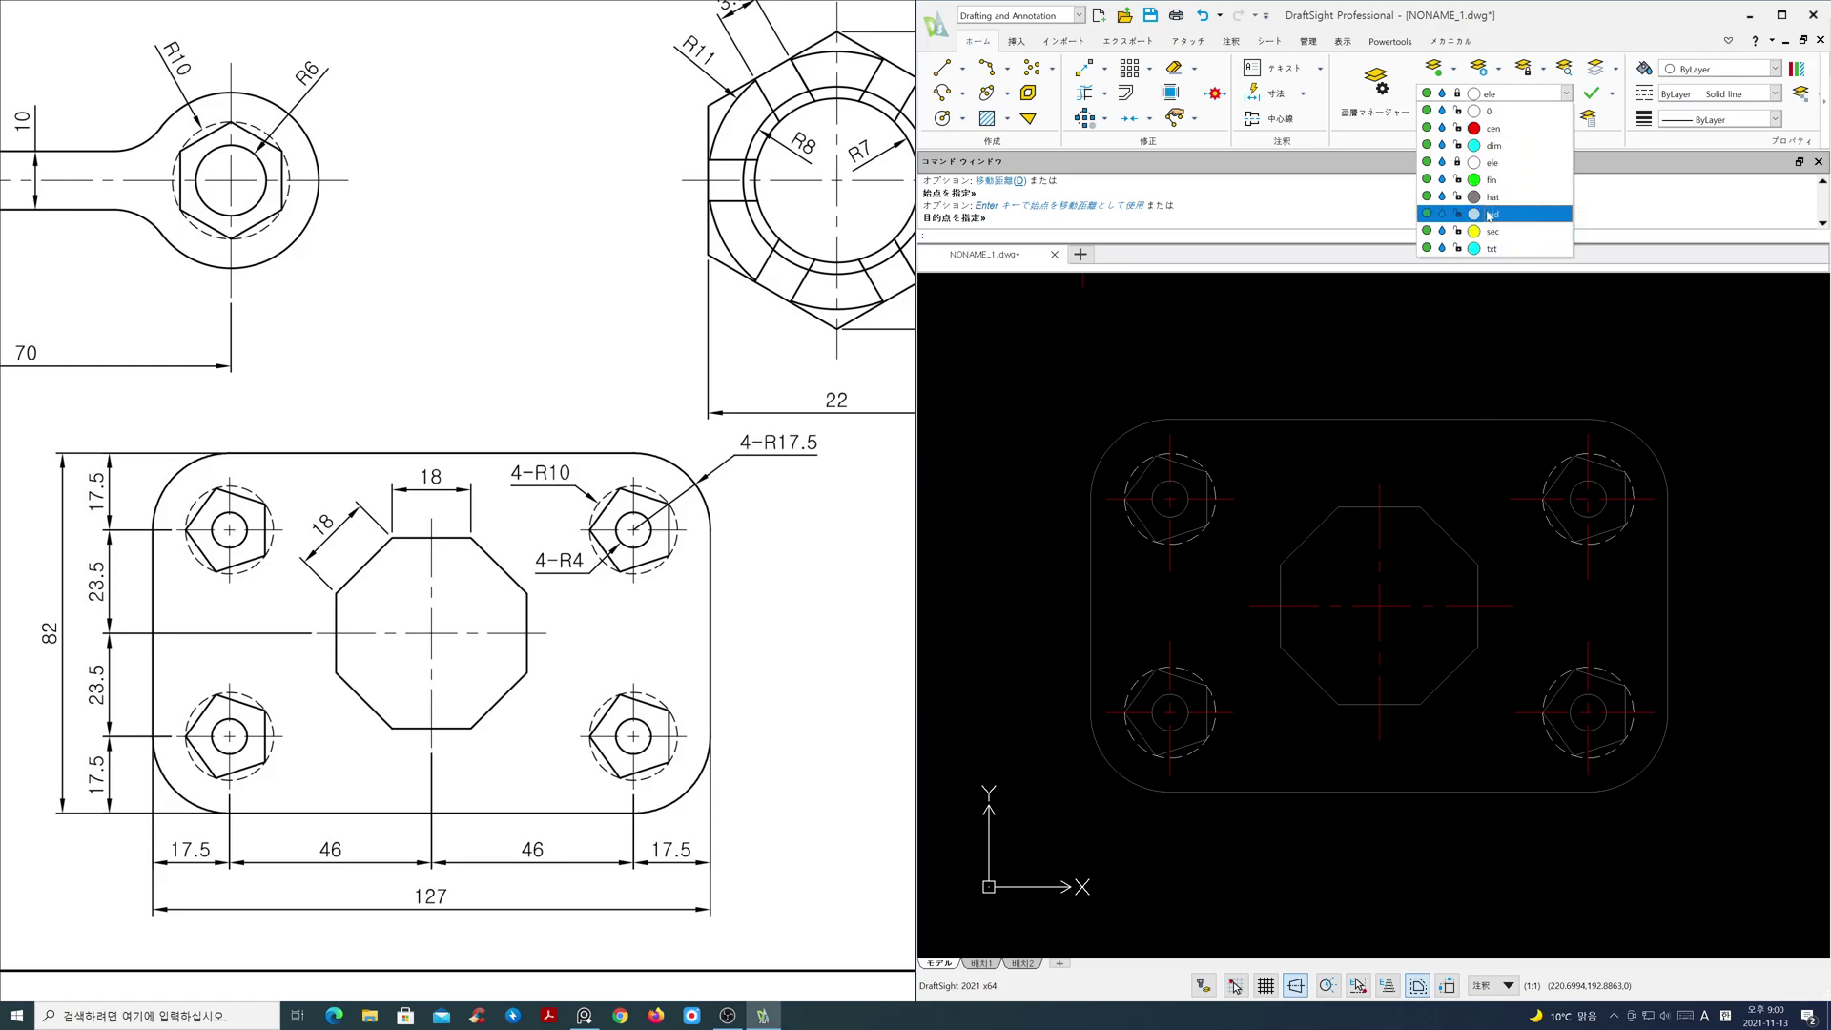
pyautogui.click(1457, 162)
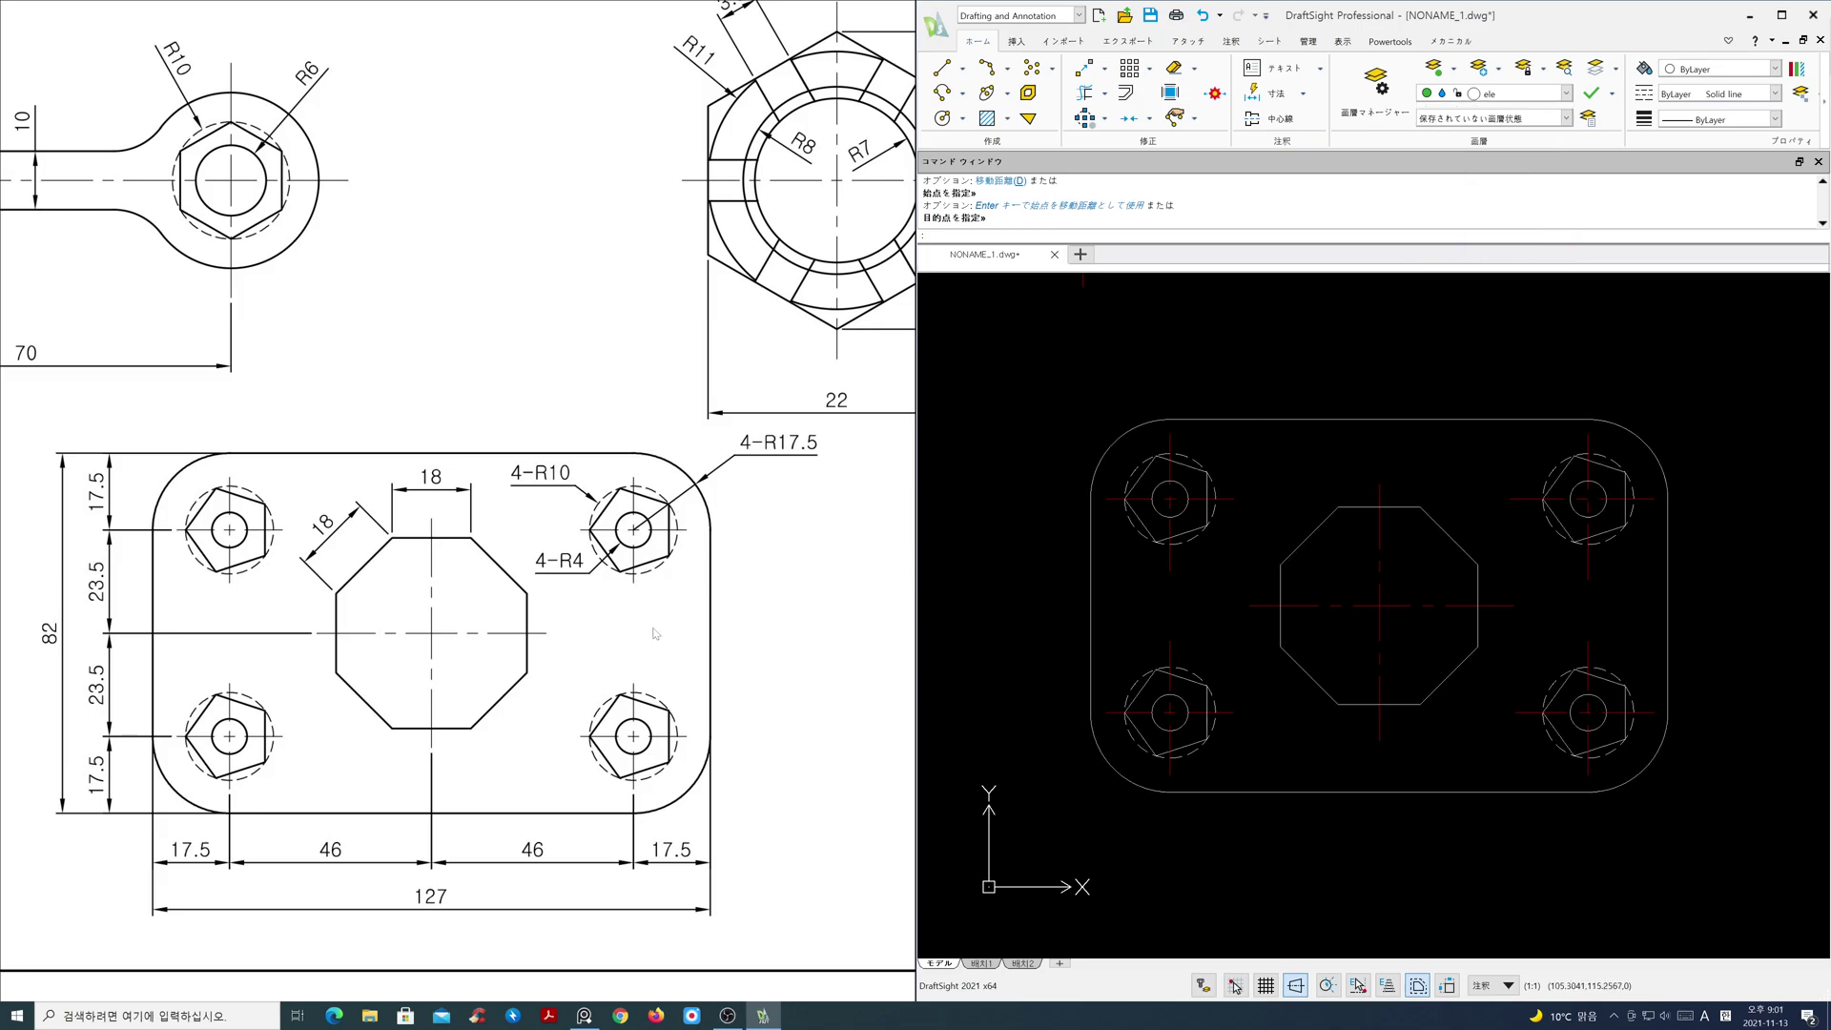
# - Bring all three parts and the full reference sheet into view and compare them
pyautogui.scroll(-1, 642, 638)
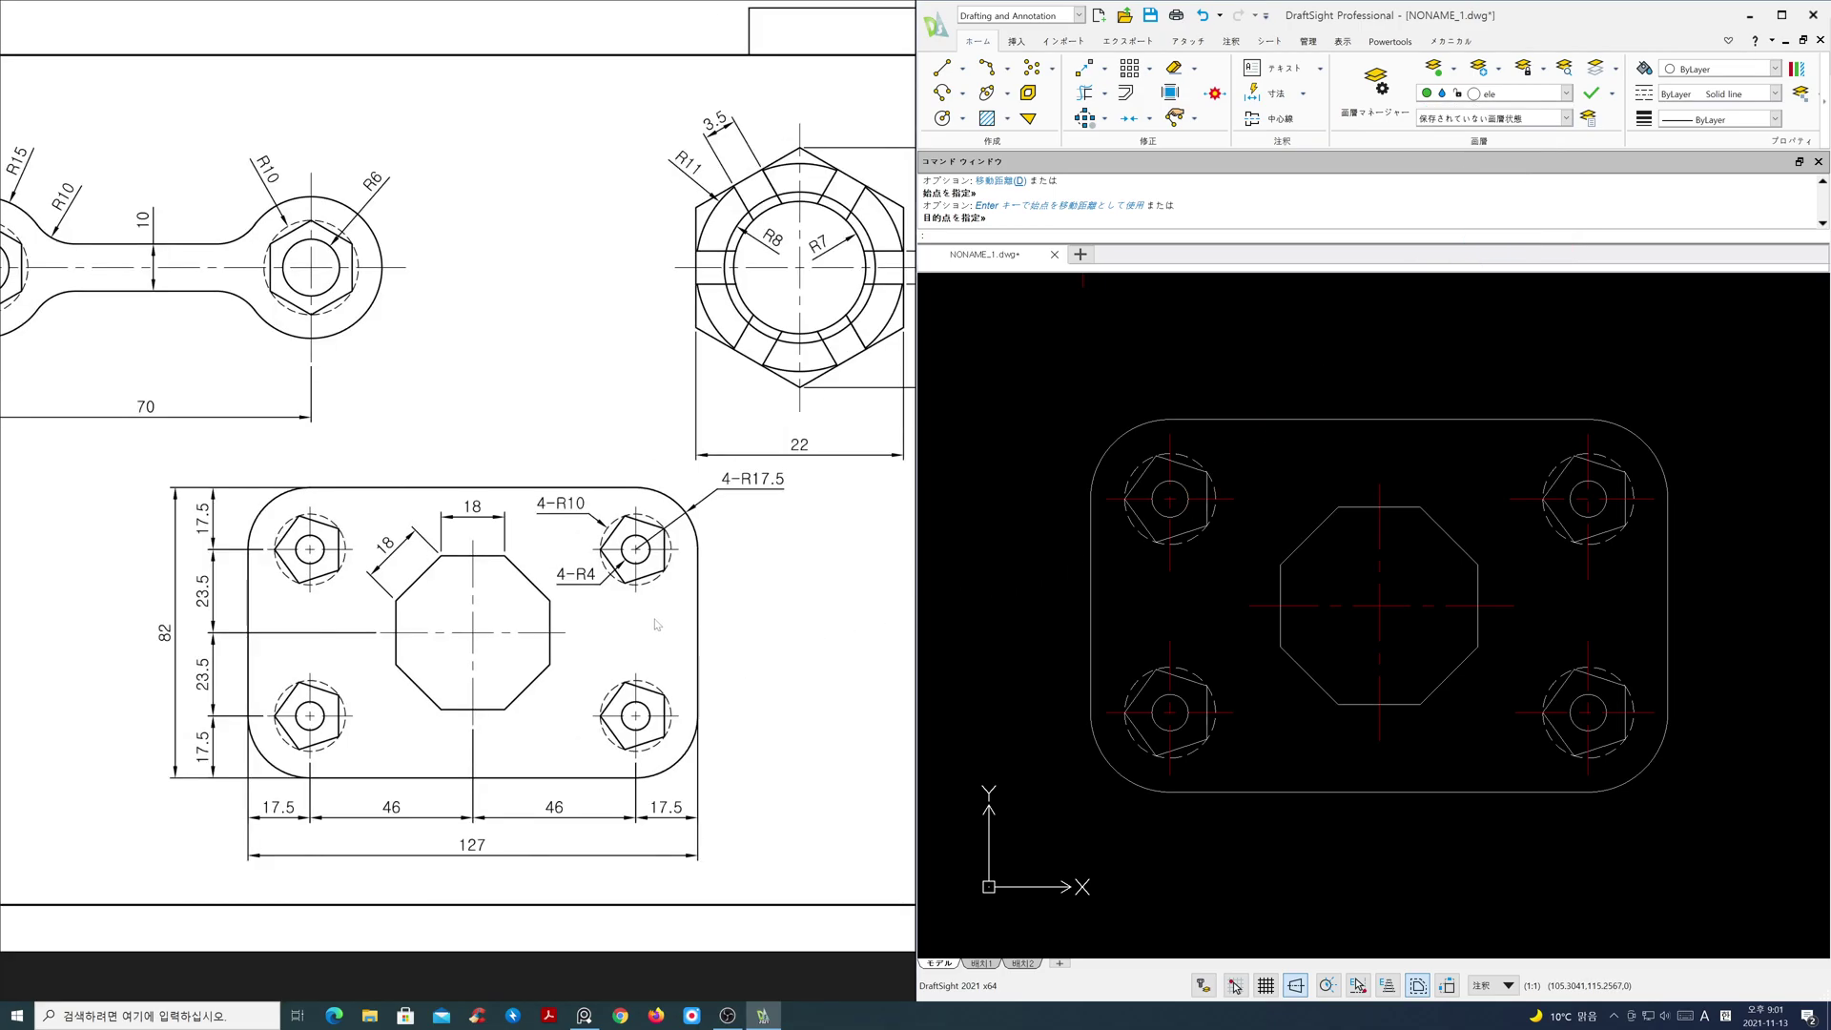
pyautogui.scroll(-4, 656, 625)
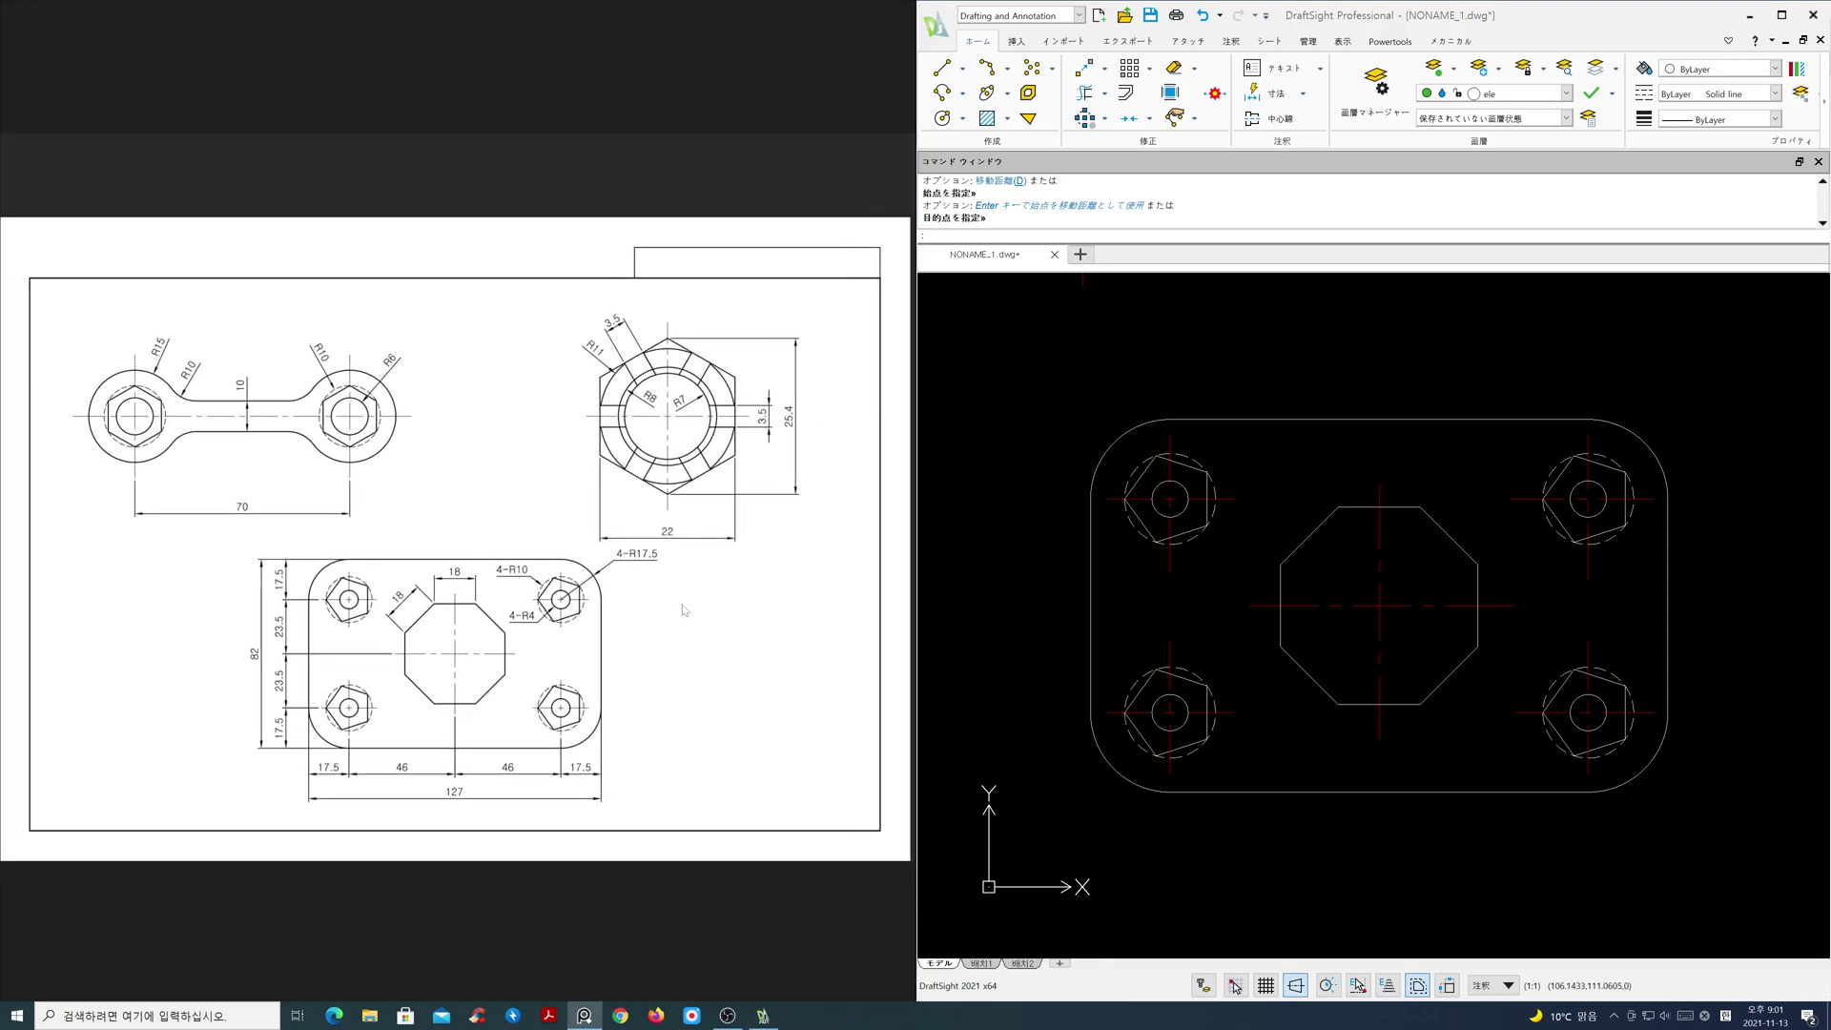
pyautogui.click(1223, 638)
pyautogui.press('Escape')
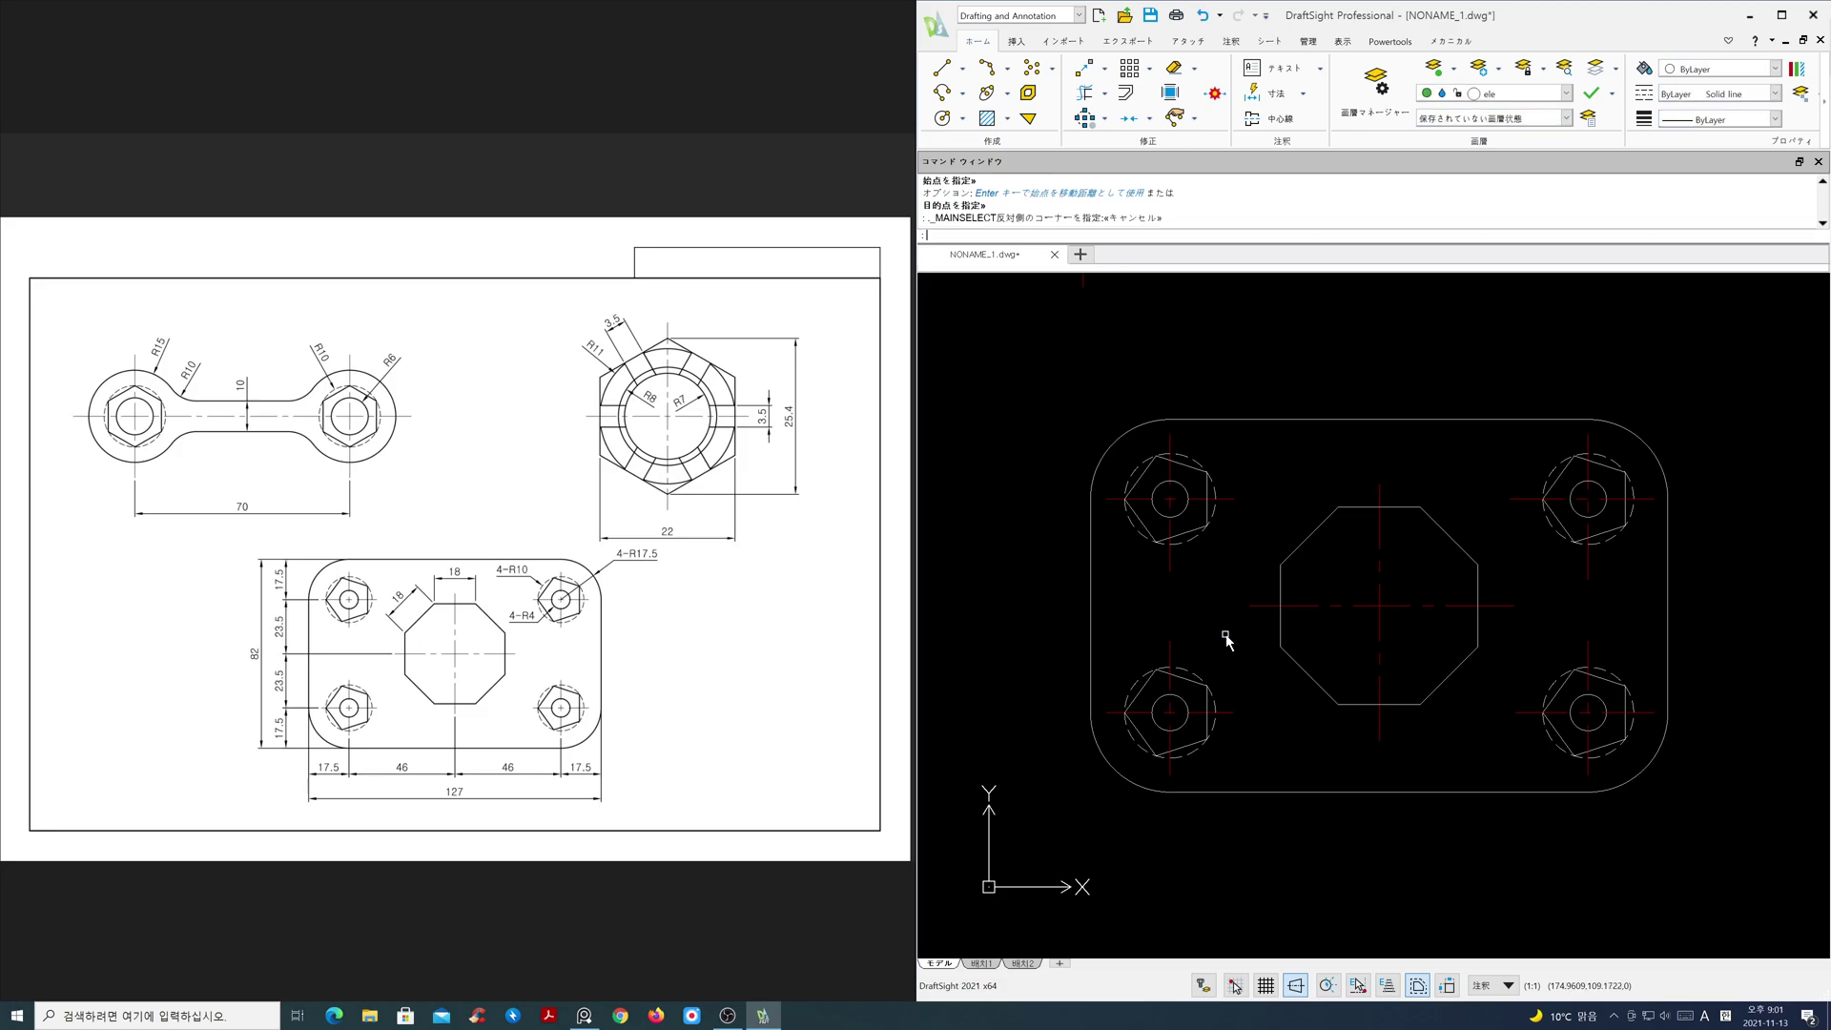
pyautogui.write('z')
pyautogui.press('Return')
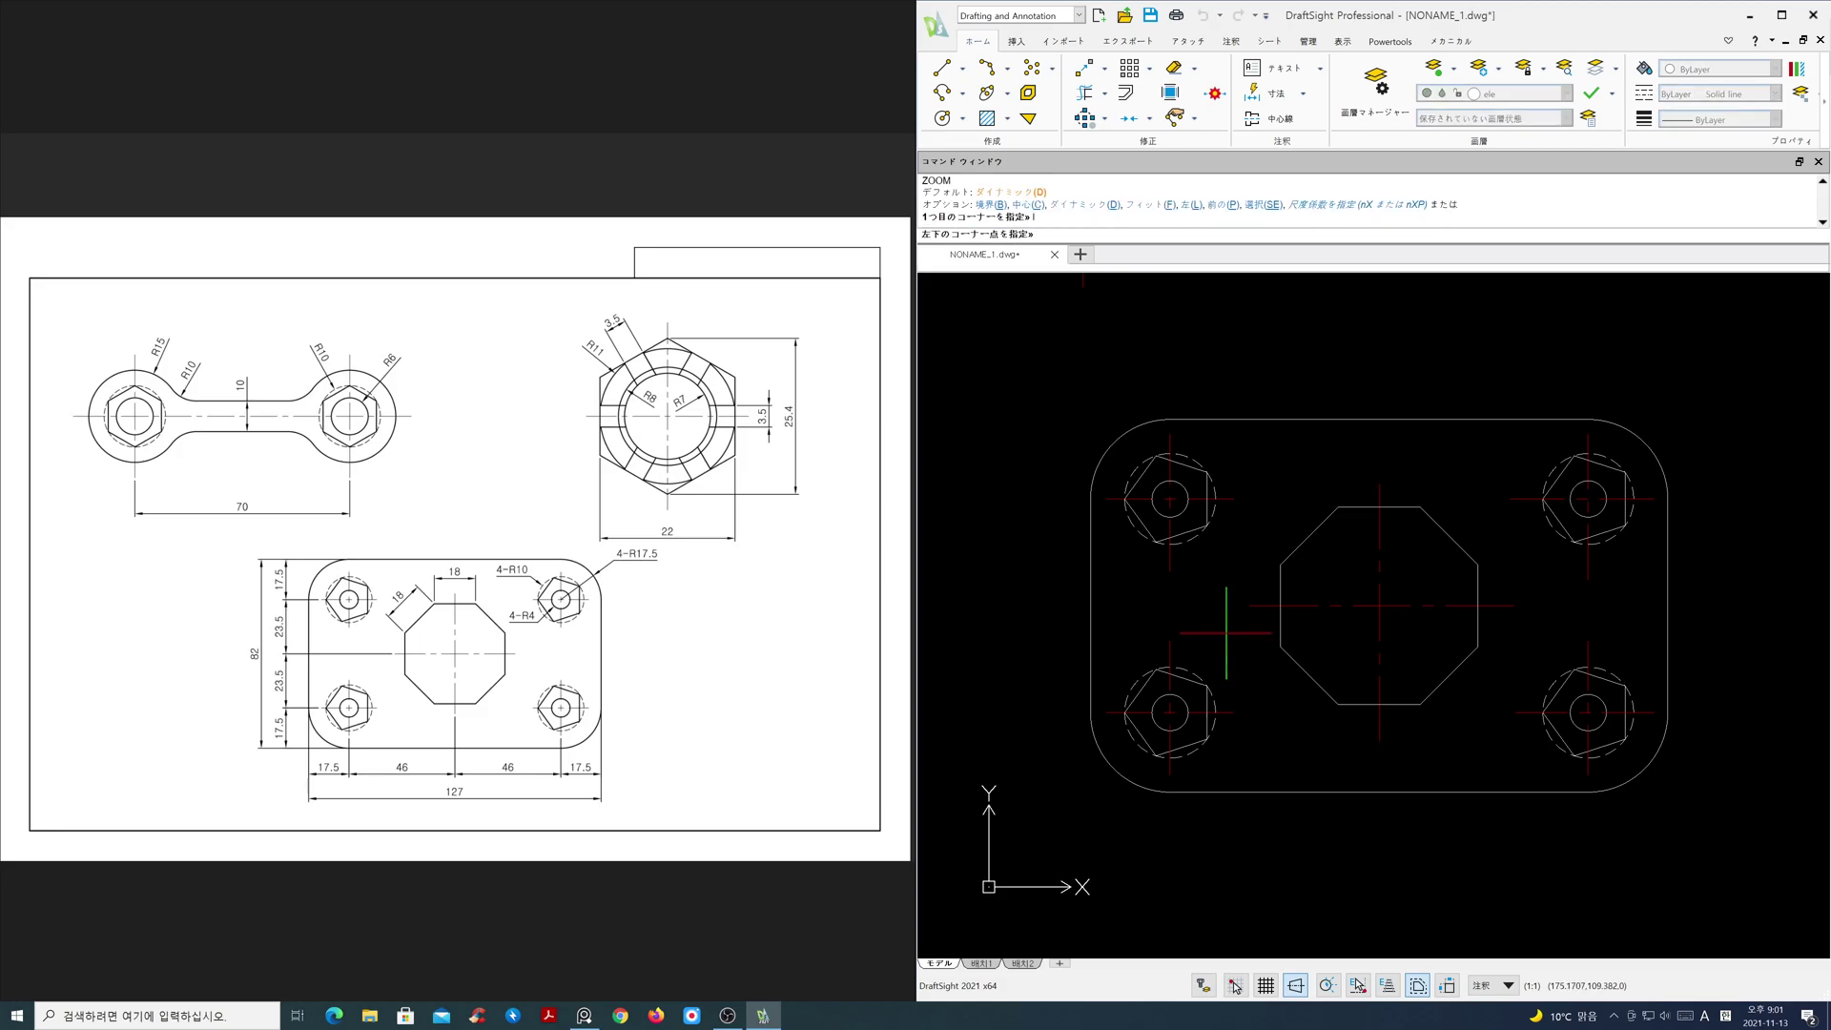
pyautogui.press('Escape')
pyautogui.write('z')
pyautogui.press('Return')
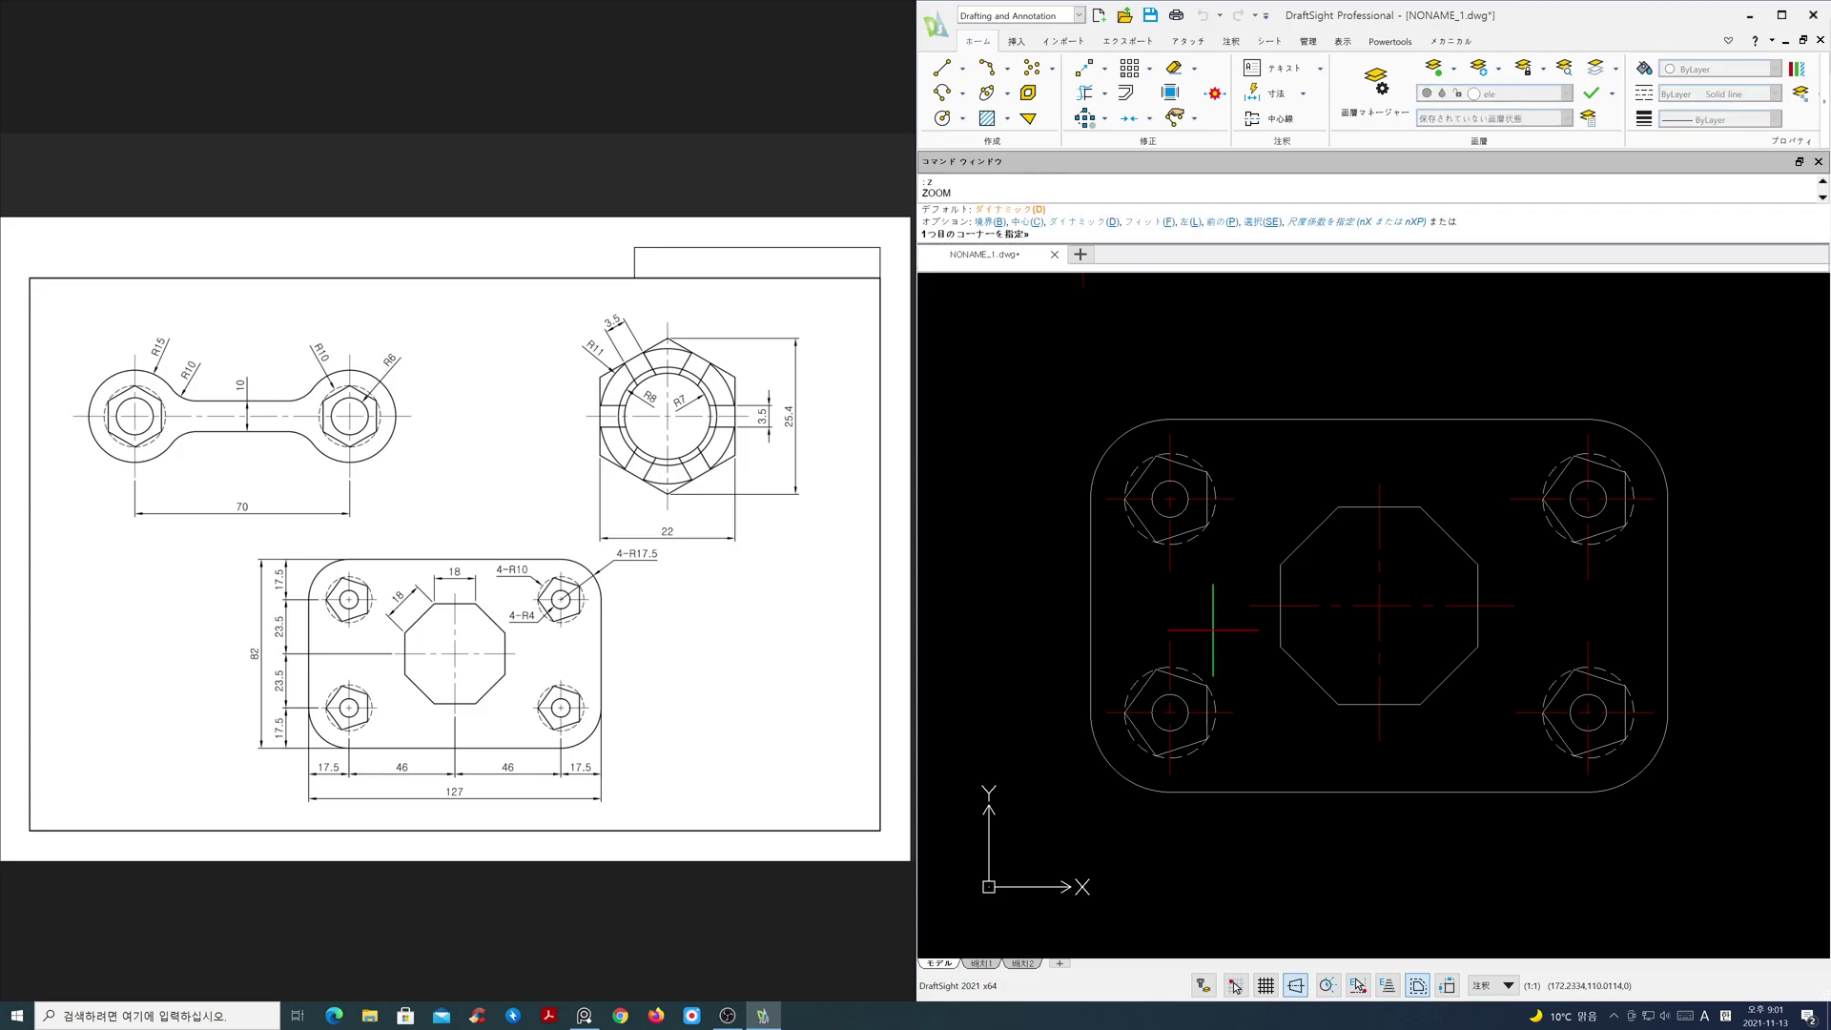
pyautogui.write('b')
pyautogui.press('Return')
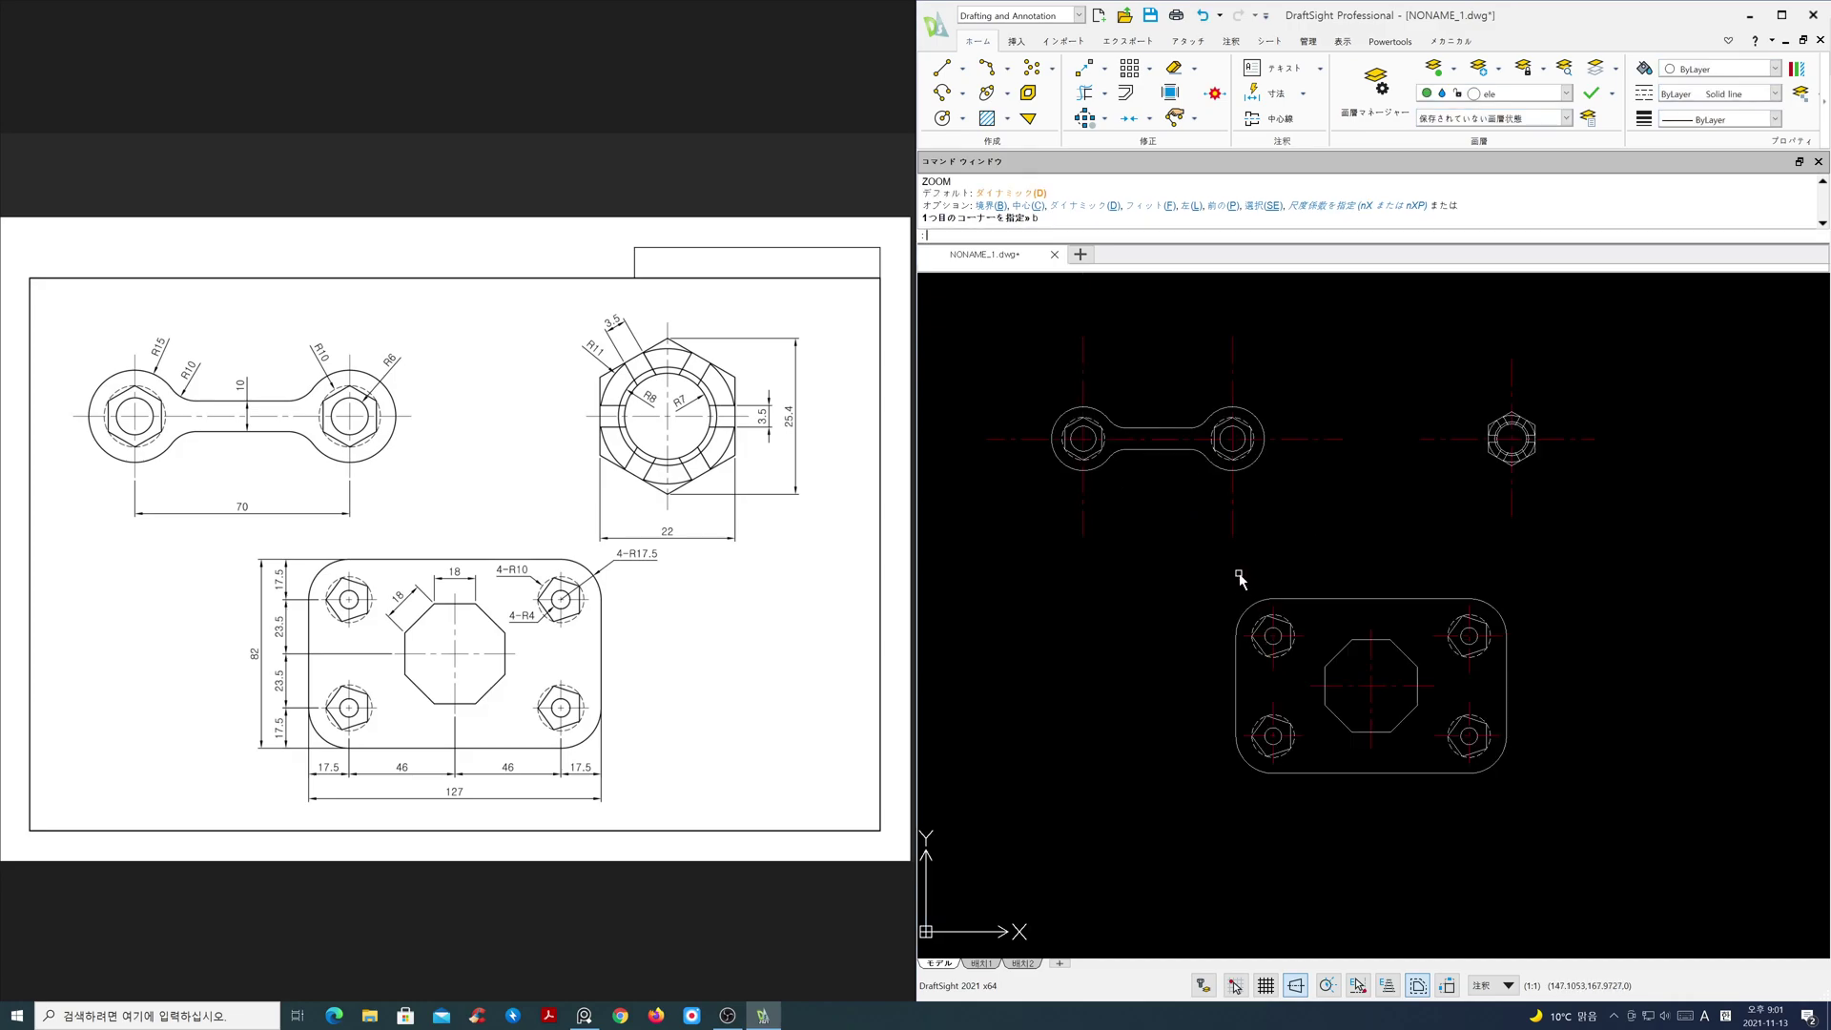
pyautogui.scroll(3, 1258, 586)
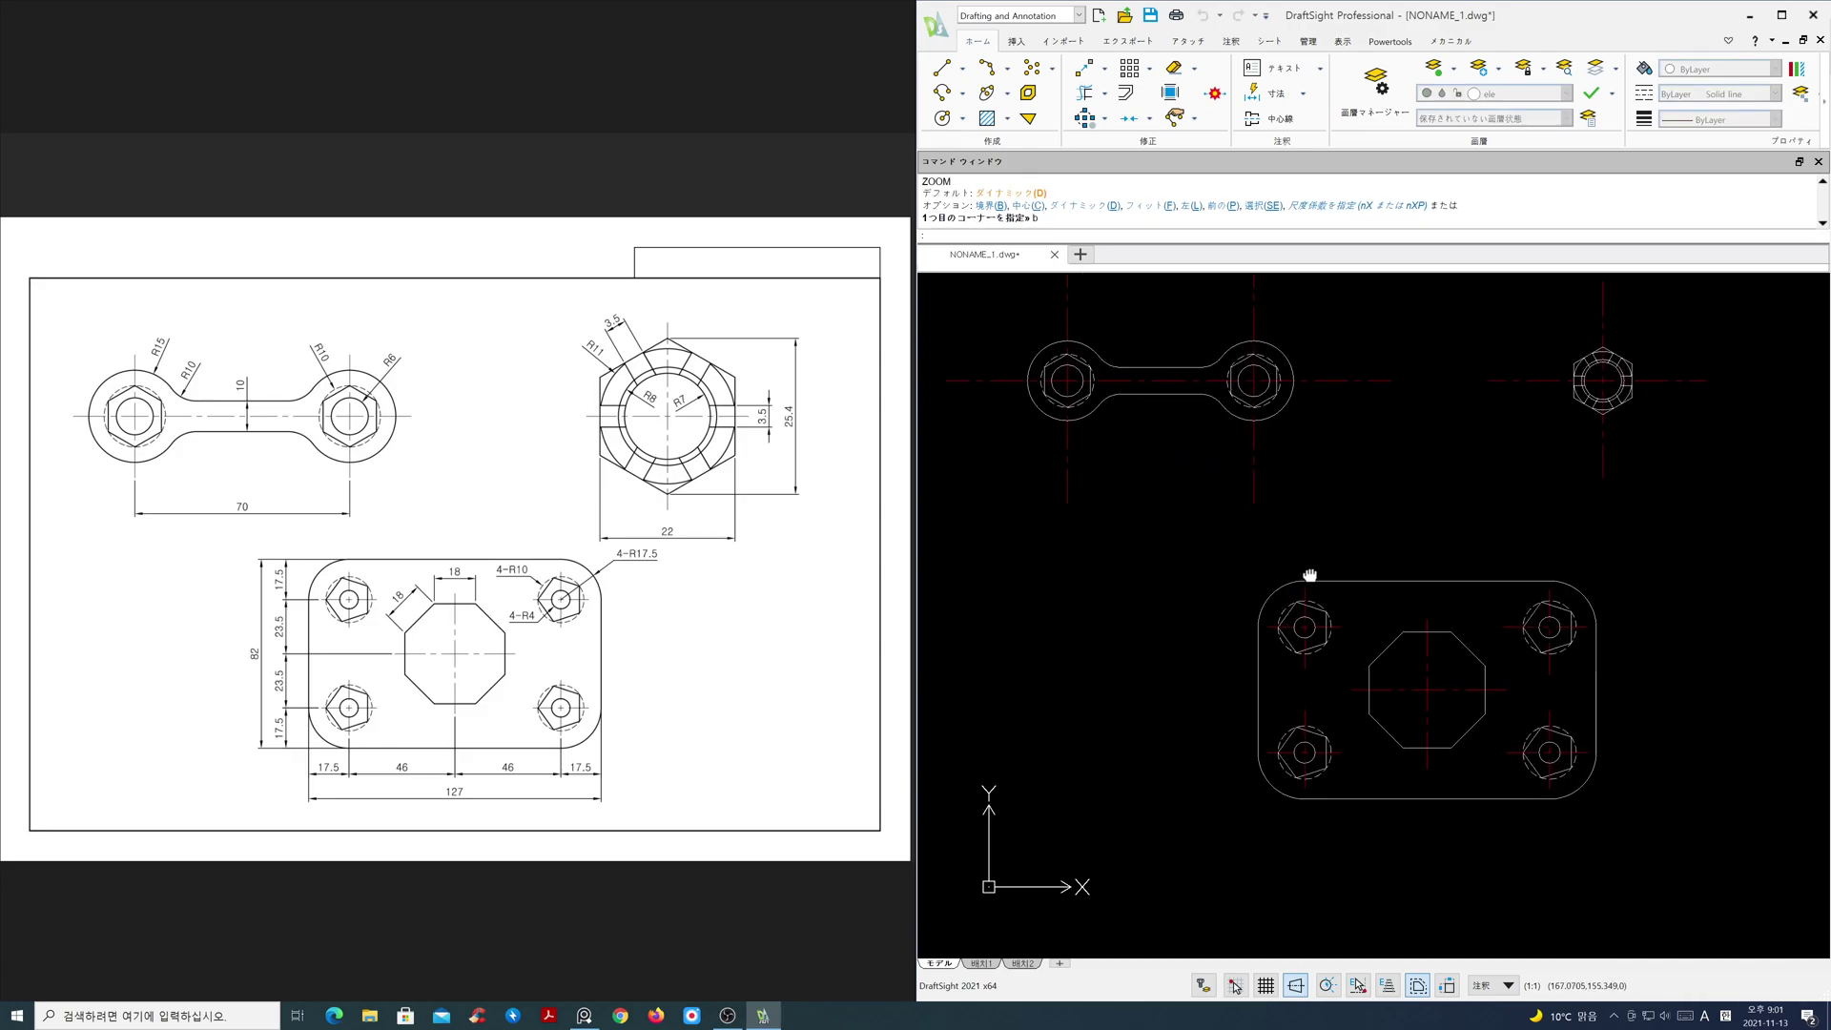
pyautogui.scroll(1, 675, 603)
pyautogui.moveTo(1332, 625); pyautogui.dragTo(1336, 663, button='middle')
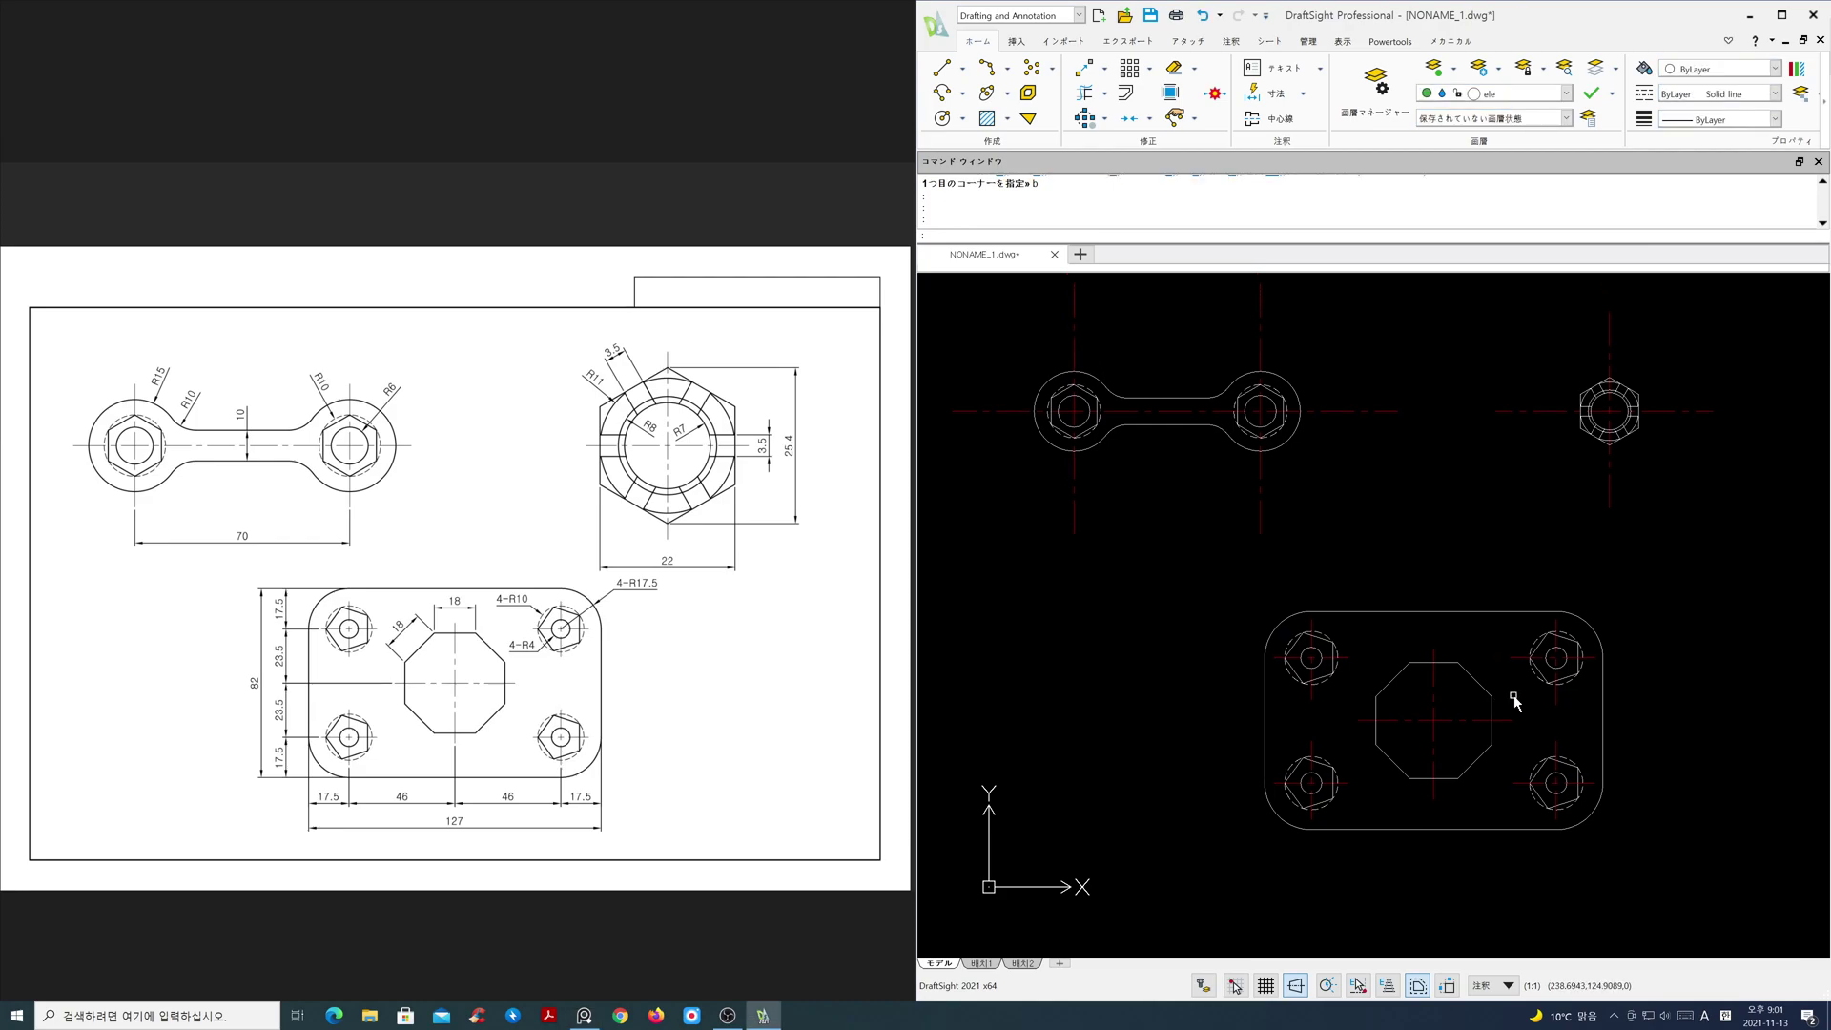